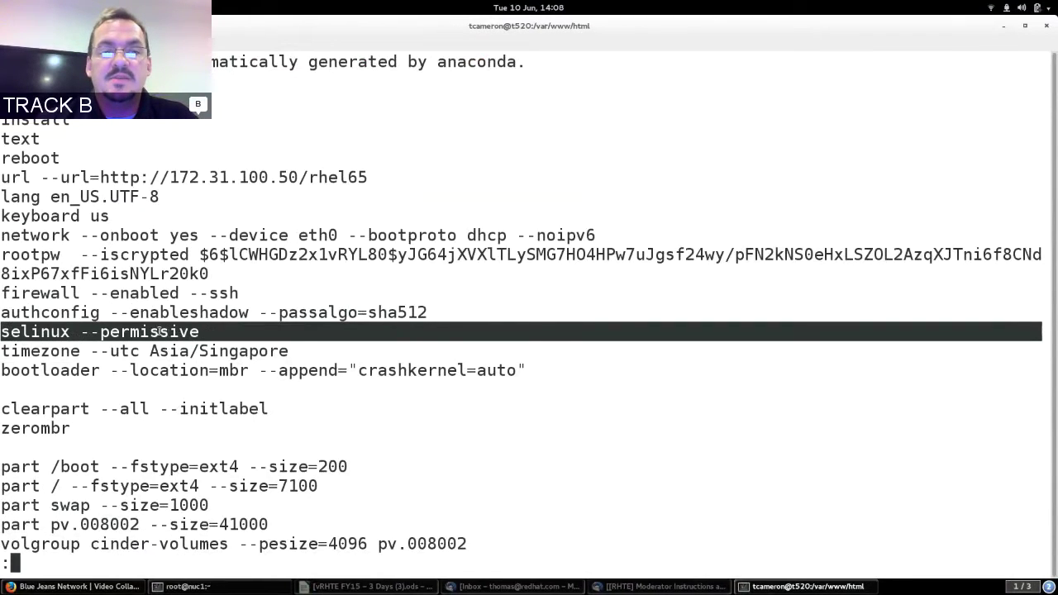
# Scroll down the kickstart file and highlight the part pv.008002 --size=41000 line.
pyautogui.click(160, 331)
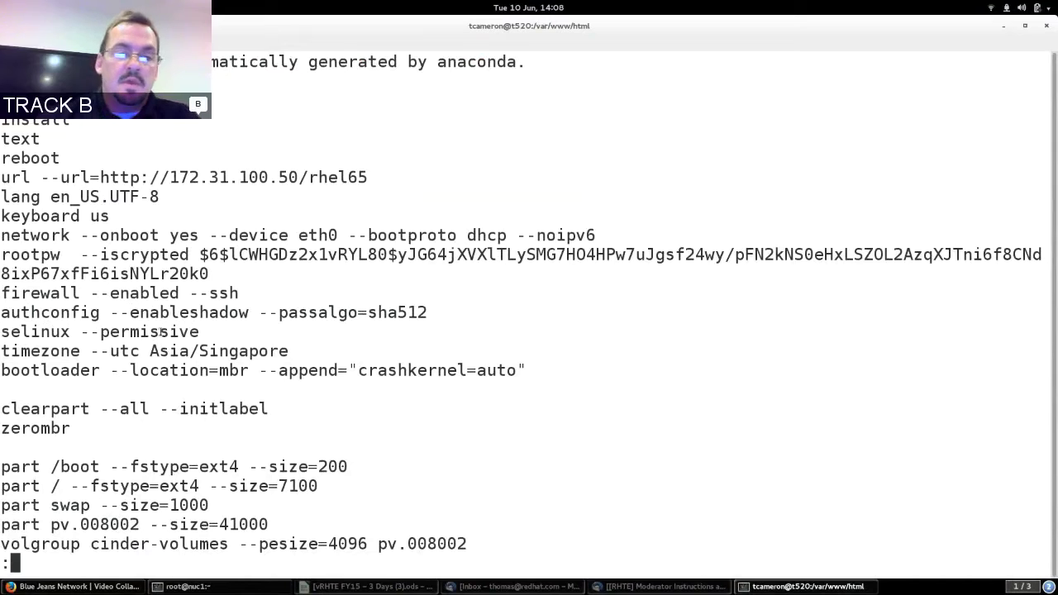
pyautogui.press('Down')
pyautogui.press('Down')
pyautogui.press('Down')
pyautogui.press('Down')
pyautogui.press('Down')
pyautogui.press('Down')
pyautogui.press('Down')
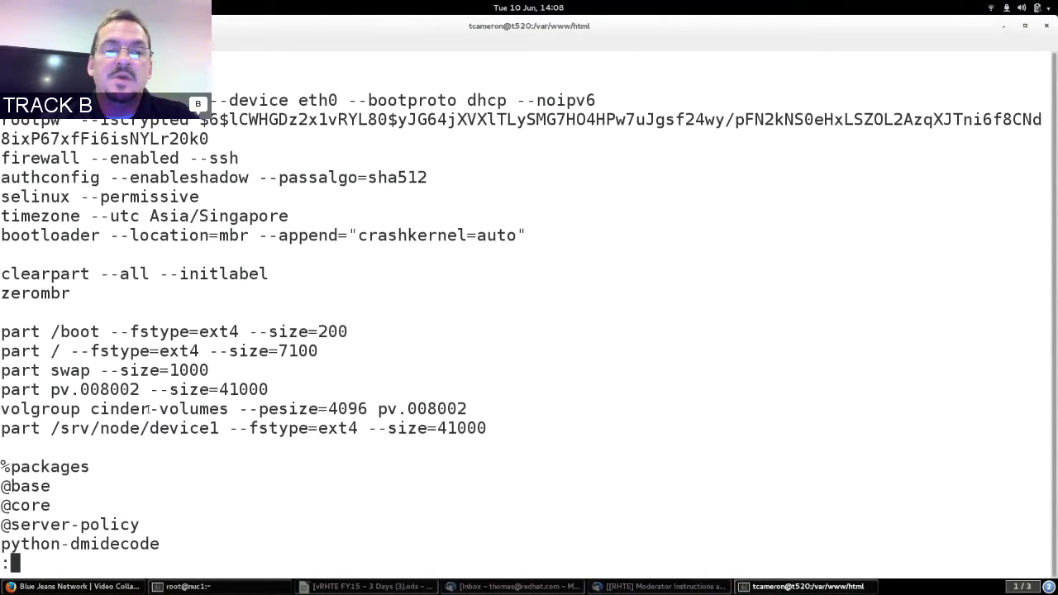
pyautogui.tripleClick(108, 388)
pyautogui.moveTo(2, 389); pyautogui.dragTo(139, 390)
pyautogui.tripleClick(115, 388)
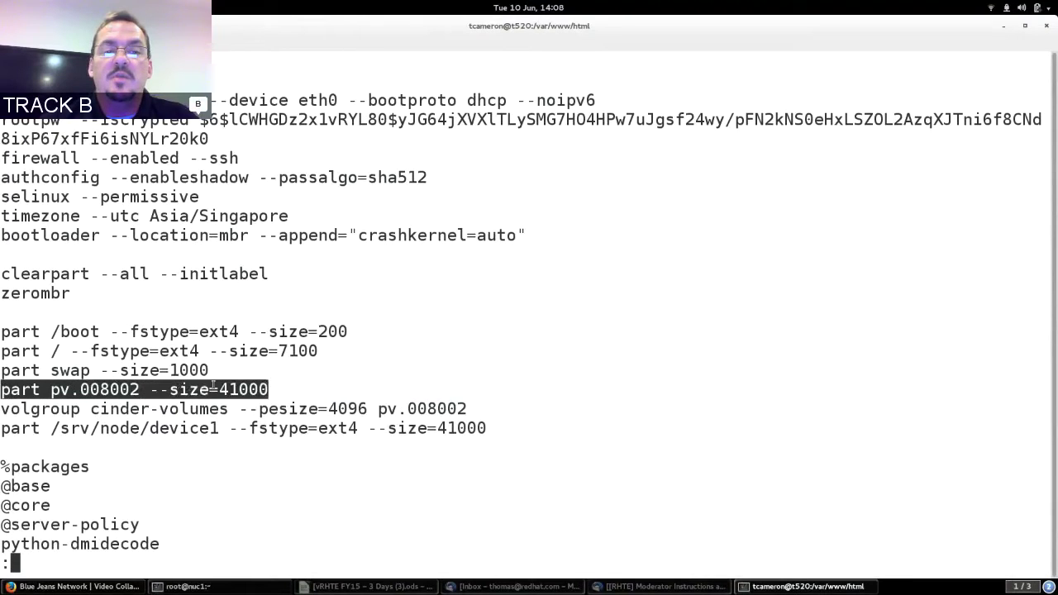
pyautogui.click(250, 388)
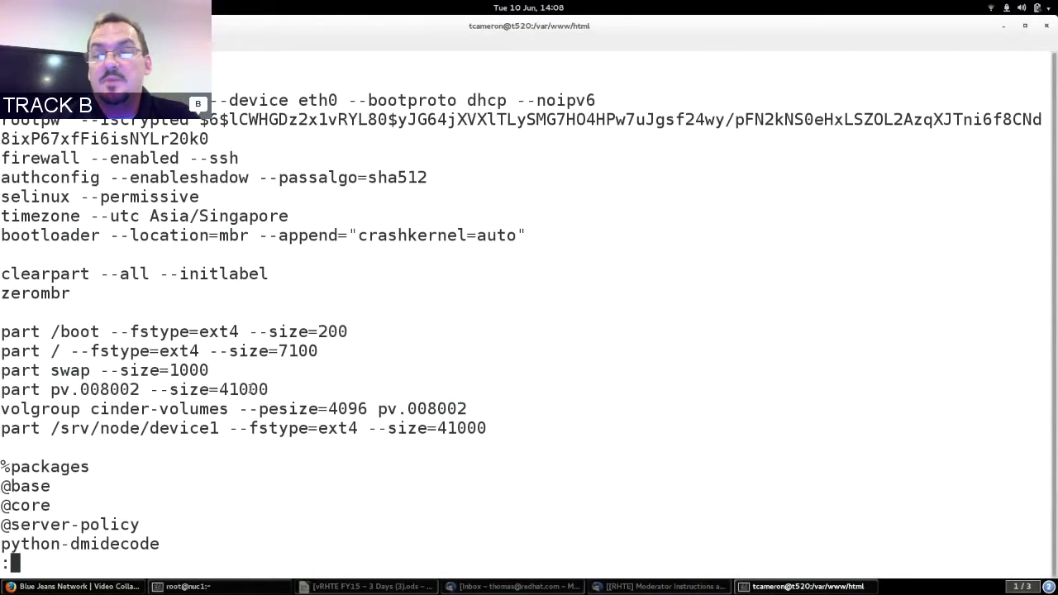
pyautogui.tripleClick(249, 388)
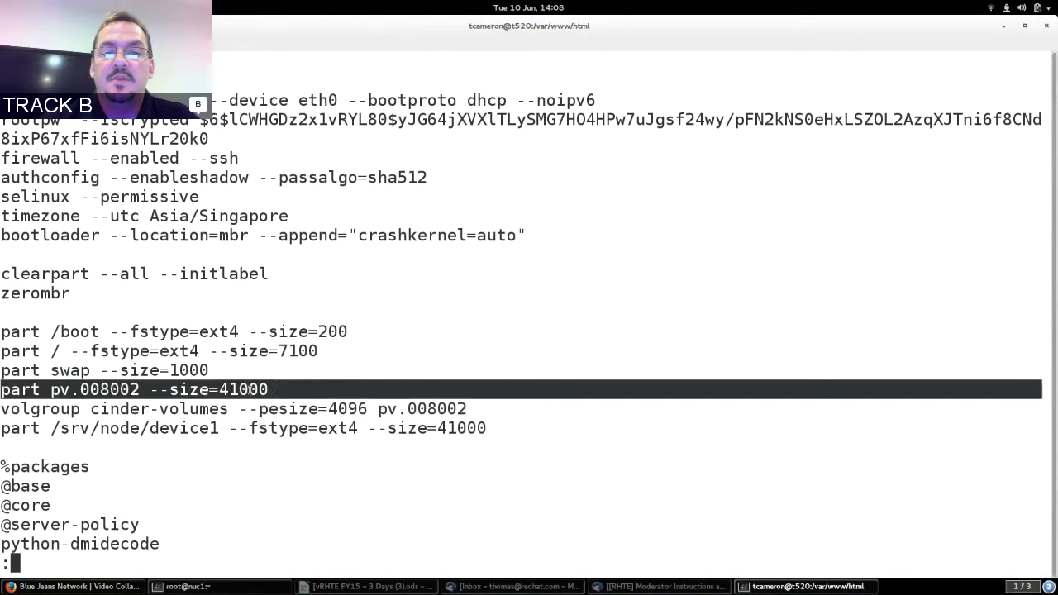
pyautogui.click(246, 389)
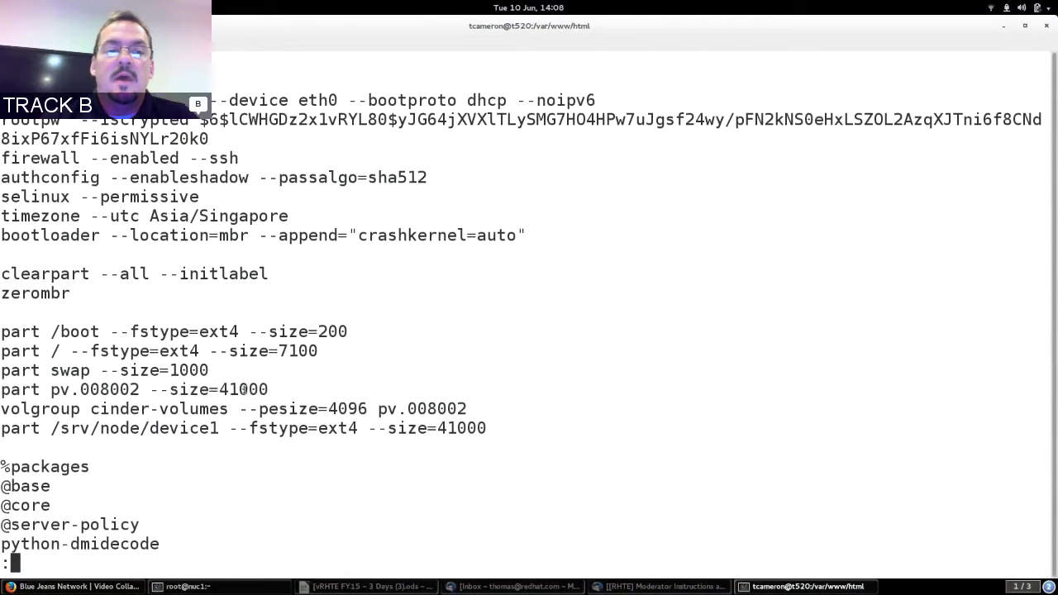
pyautogui.moveTo(21, 389); pyautogui.dragTo(192, 383)
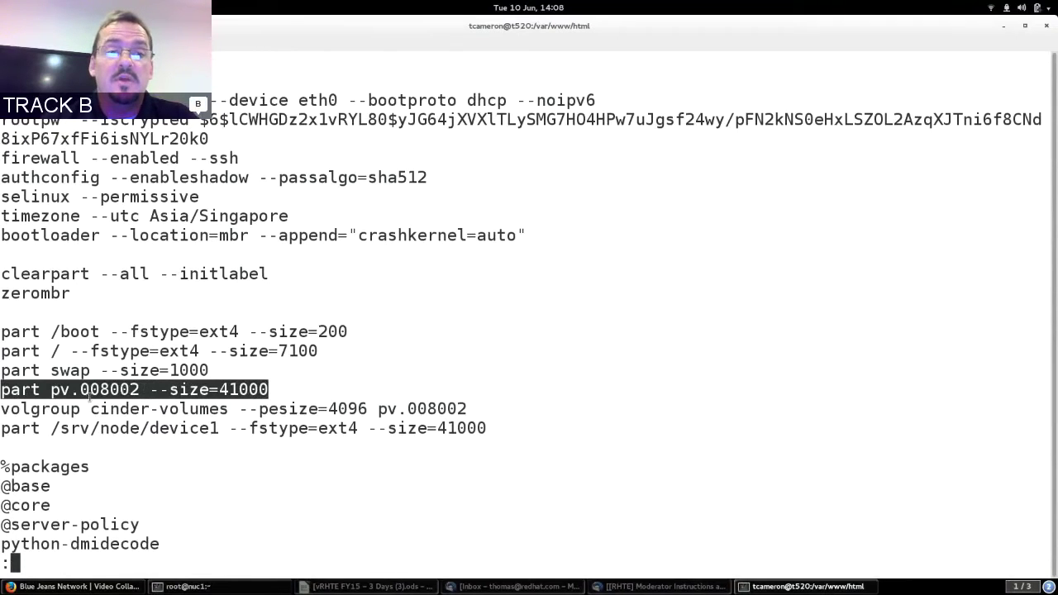
# Highlight the volgroup cinder-volumes pv.008002 line and its pv.008002 volume name.
pyautogui.doubleClick(44, 409)
pyautogui.moveTo(52, 408); pyautogui.dragTo(133, 409)
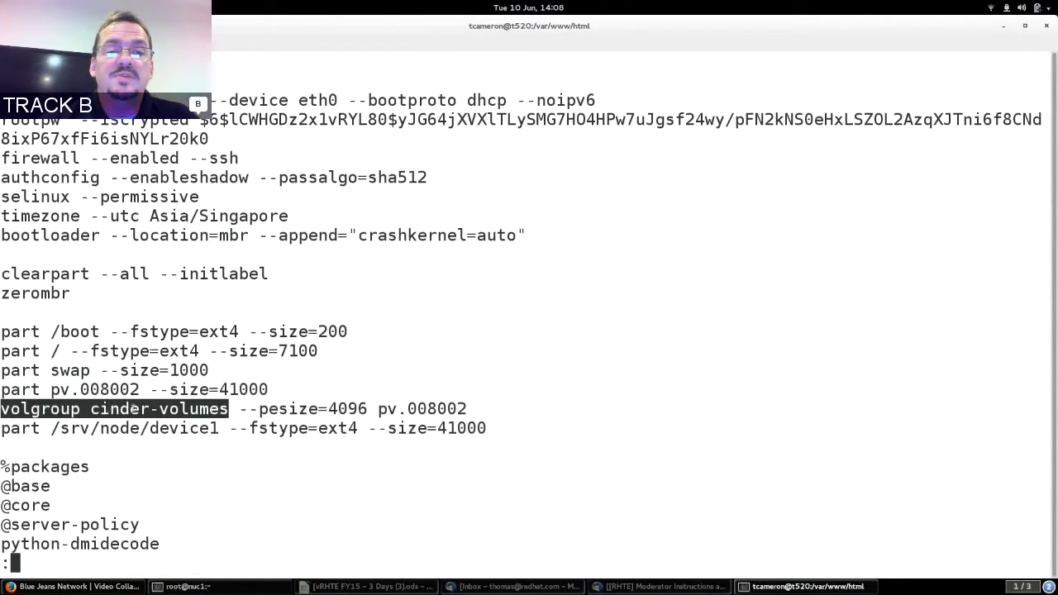
pyautogui.moveTo(224, 409); pyautogui.dragTo(380, 409)
pyautogui.doubleClick(421, 409)
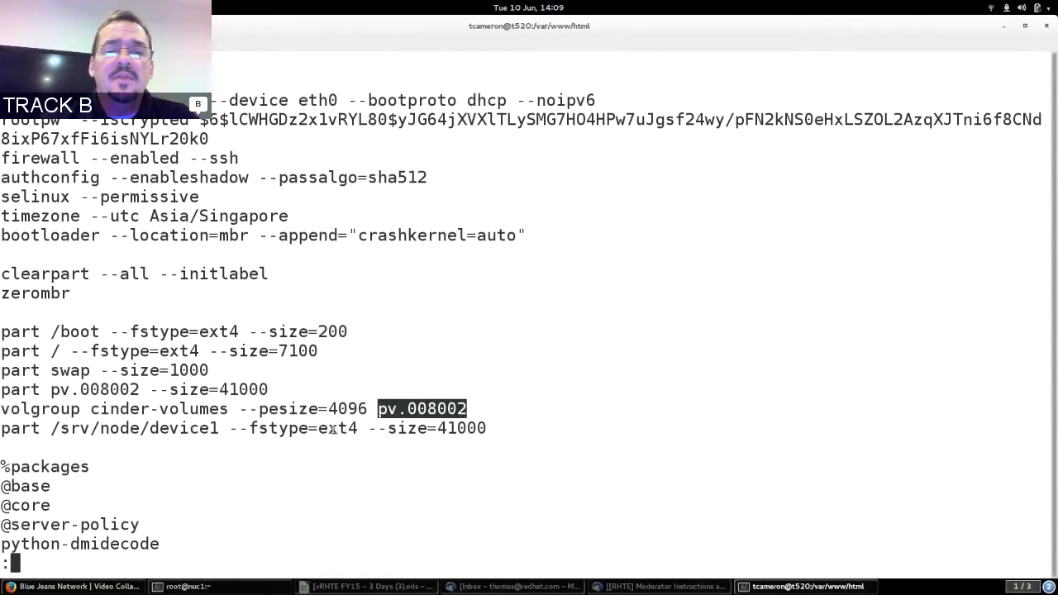
# Point out the part /srv/node/device1 line with its --fstype=ext4 and --size=41000 options.
pyautogui.doubleClick(281, 430)
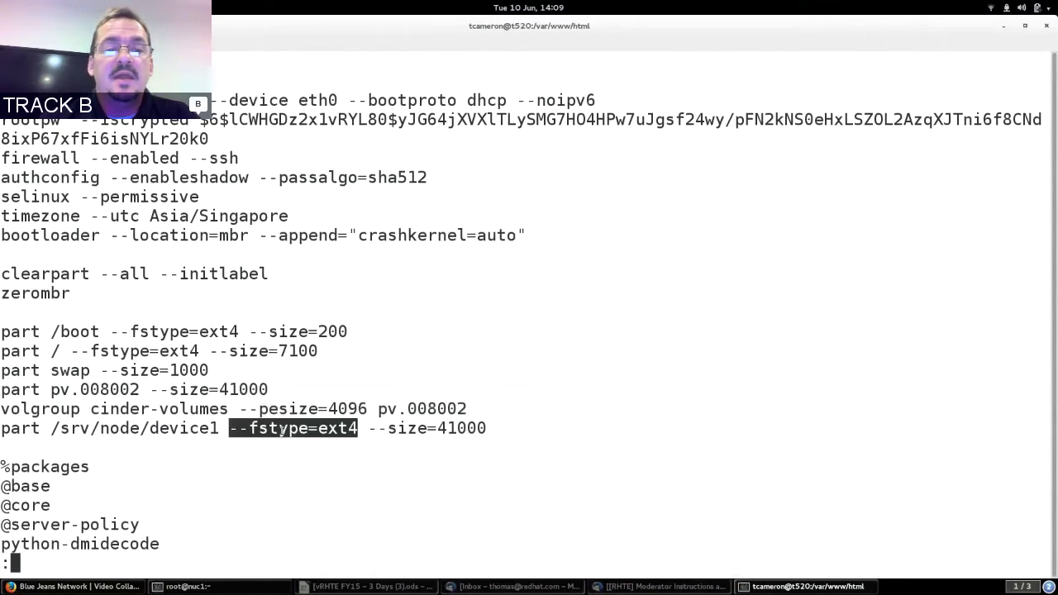
pyautogui.click(25, 429)
pyautogui.doubleClick(26, 430)
pyautogui.moveTo(26, 430); pyautogui.dragTo(83, 423)
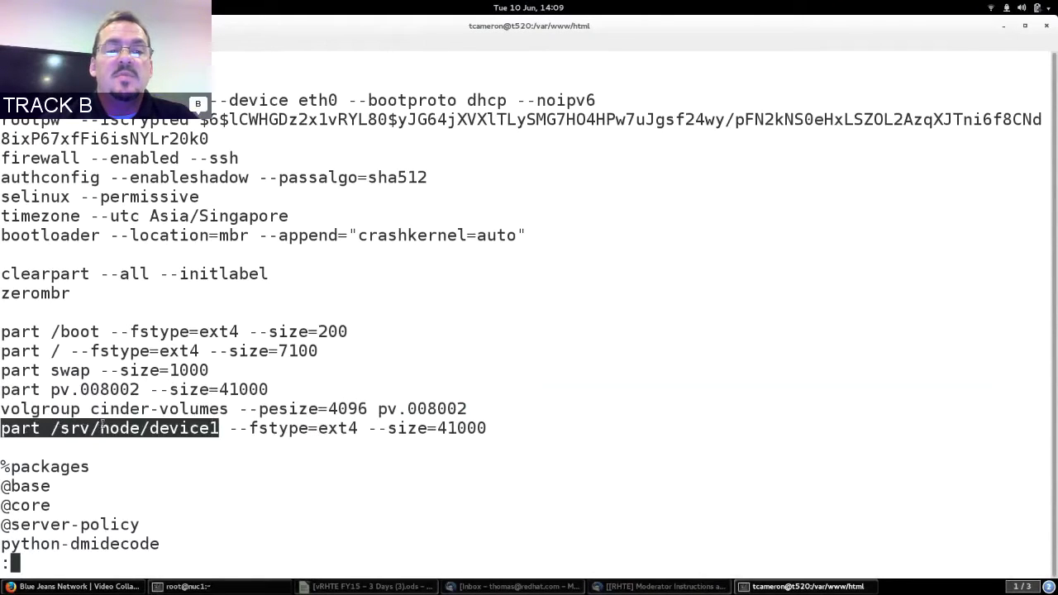
pyautogui.doubleClick(85, 430)
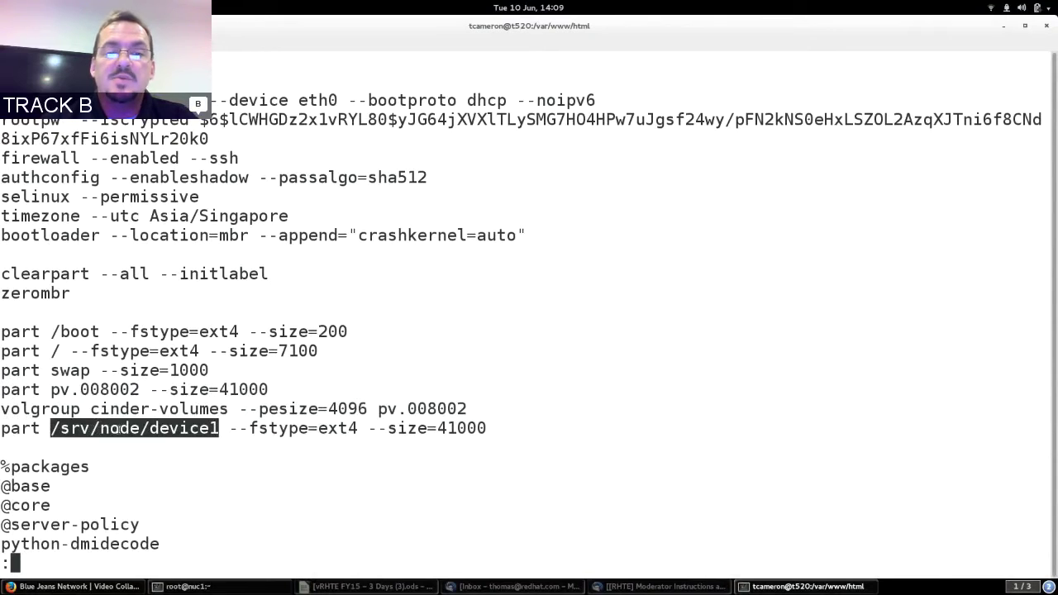
pyautogui.doubleClick(468, 429)
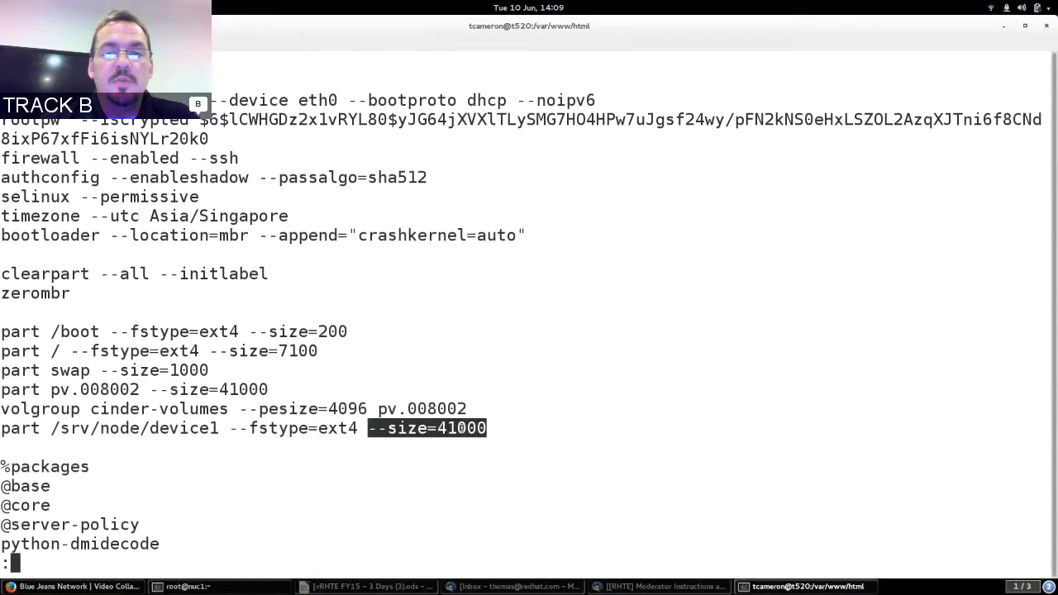
pyautogui.click(460, 428)
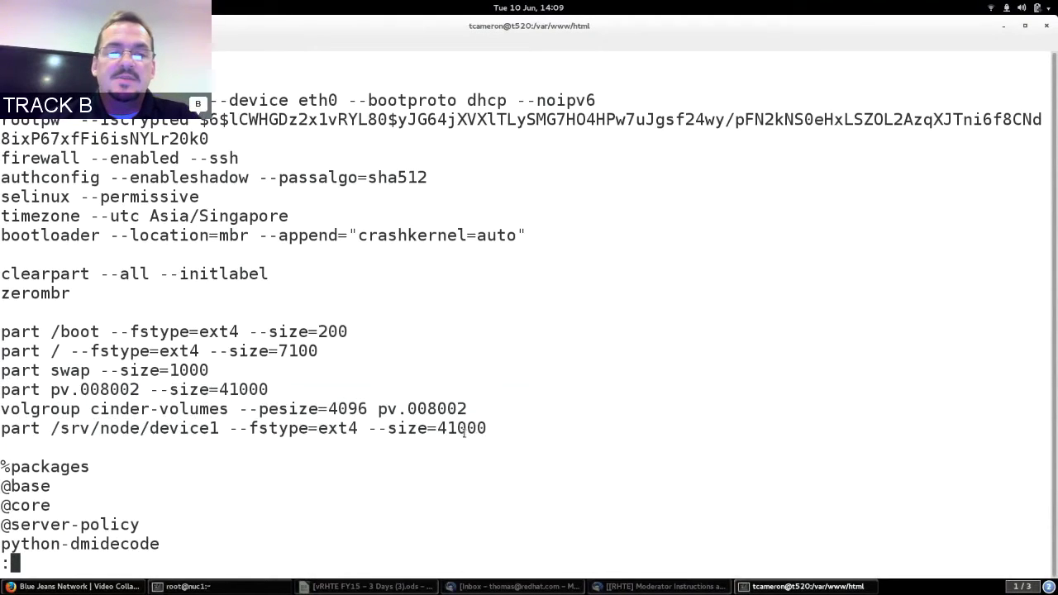
pyautogui.press('Down')
pyautogui.press('Down')
pyautogui.press('Down')
pyautogui.press('Down')
pyautogui.press('Down')
pyautogui.press('Down')
pyautogui.press('Down')
pyautogui.press('Down')
pyautogui.press('Down')
pyautogui.press('Down')
pyautogui.press('Down')
pyautogui.press('Down')
pyautogui.press('Down')
pyautogui.press('Down')
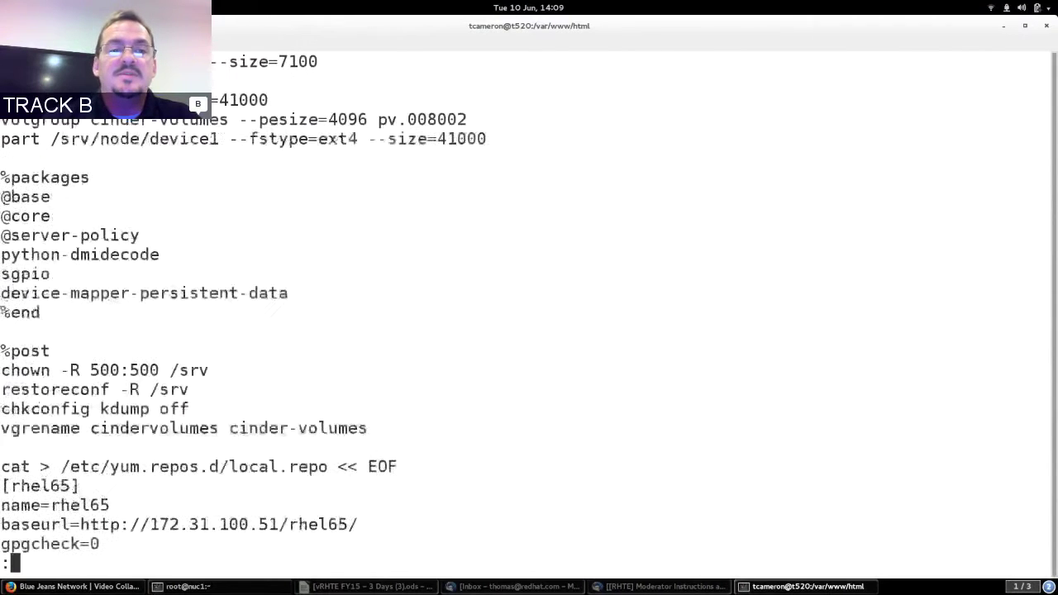
pyautogui.doubleClick(25, 201)
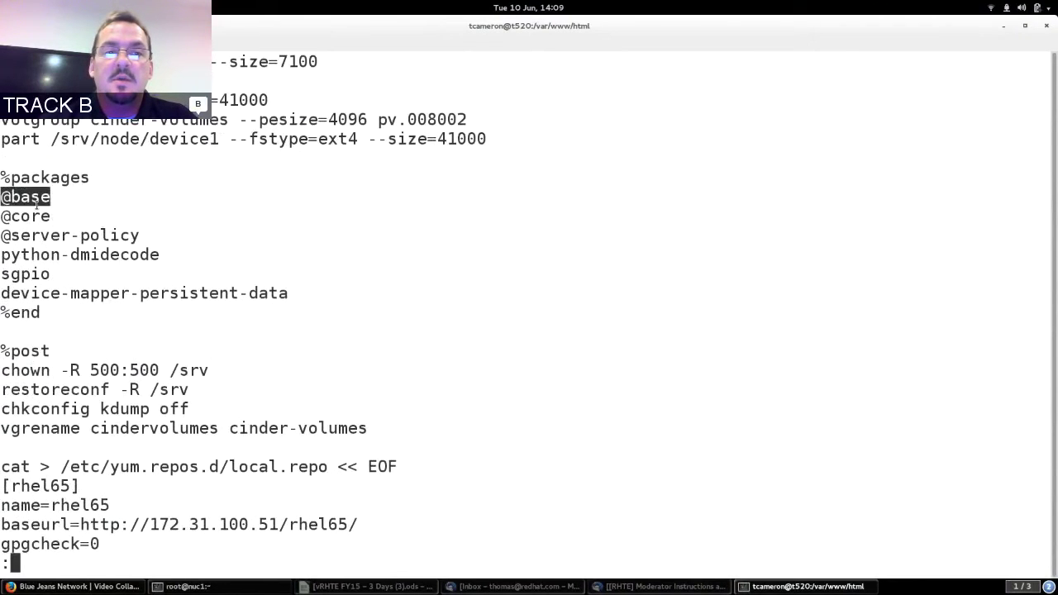
pyautogui.click(25, 201)
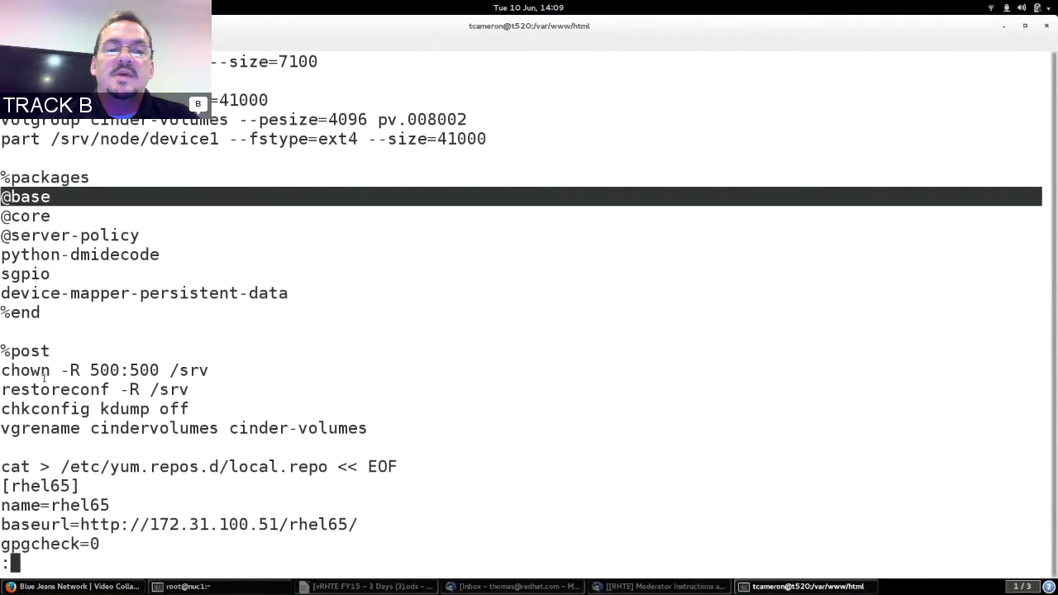
# Highlight the chown command on /srv, then bring the root@nuc1 shell forward.
pyautogui.doubleClick(17, 366)
pyautogui.moveTo(16, 365); pyautogui.dragTo(192, 364)
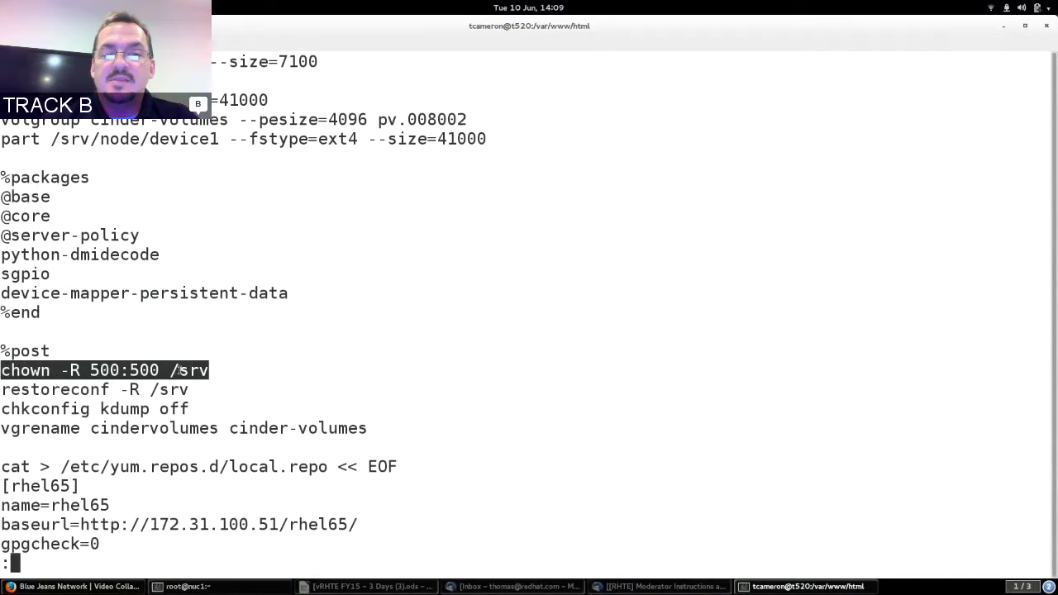
pyautogui.doubleClick(178, 371)
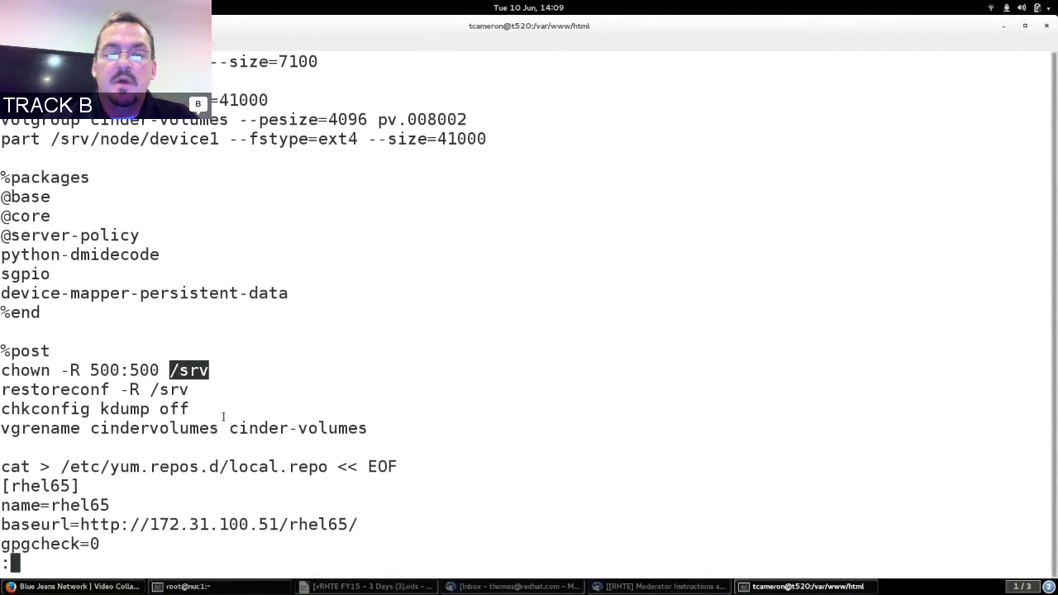
pyautogui.click(253, 579)
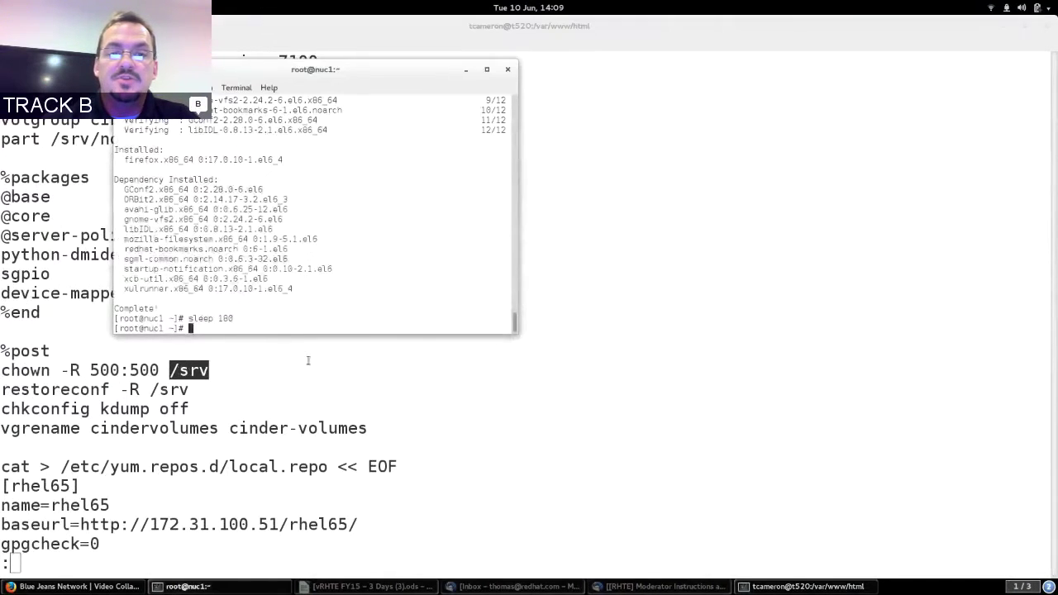
# Run ls -ld /srv/ on nuc1 to show the directory's ownership.
pyautogui.hotkey('ctrl', 'shift', 'n')
pyautogui.hotkey('ctrl', 'shift', 'n')
pyautogui.hotkey('ctrl', 'shift', 'n')
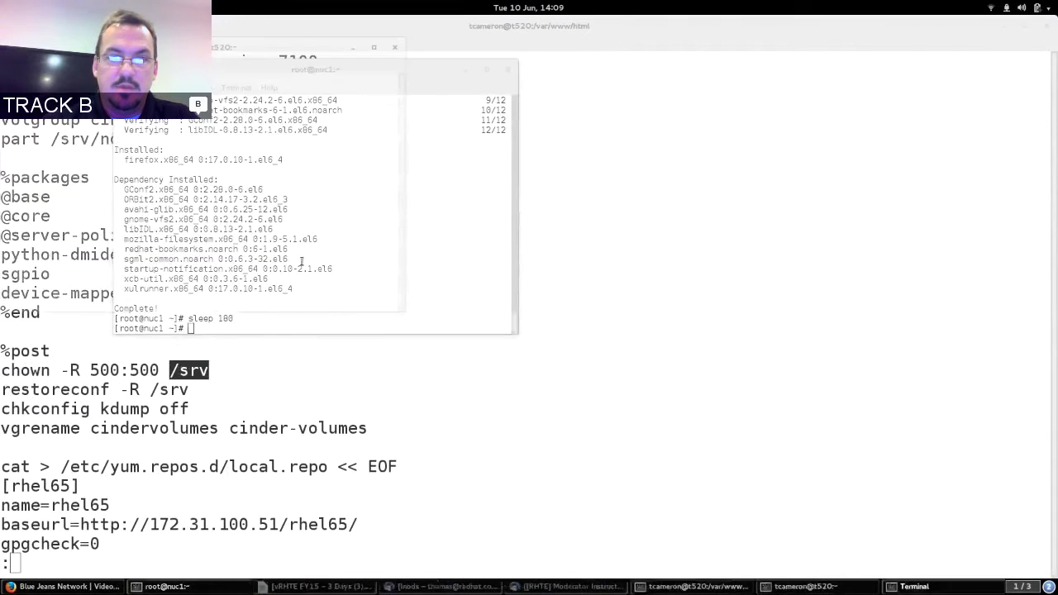
pyautogui.hotkey('ctrl', 'd')
pyautogui.hotkey('ctrl', 'd')
pyautogui.hotkey('ctrl', 'd')
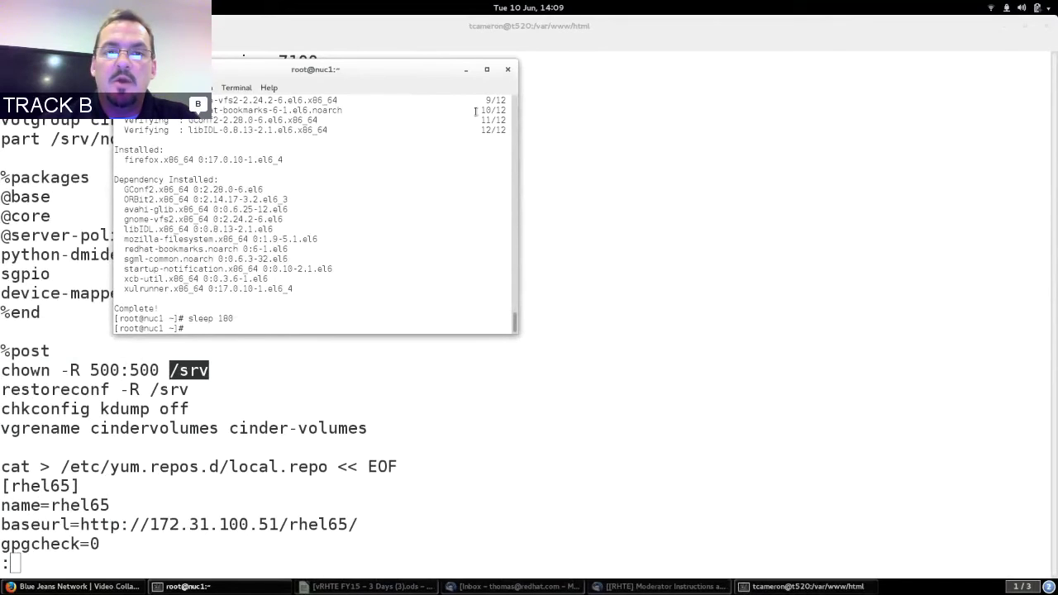
pyautogui.write('ls -l /srv/')
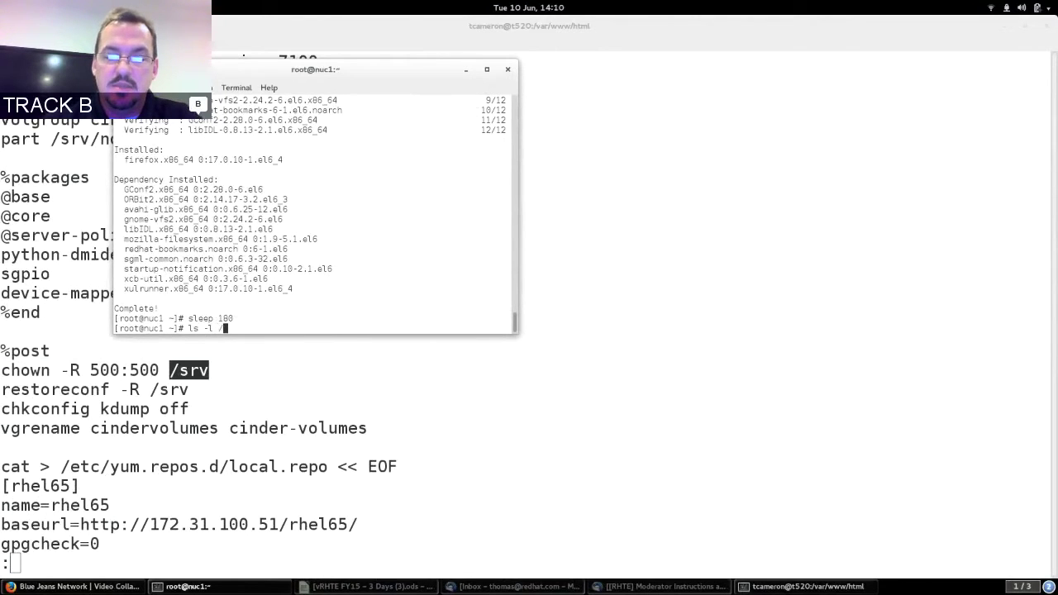
pyautogui.press('Left')
pyautogui.press('Left')
pyautogui.press('Left')
pyautogui.press('Left')
pyautogui.press('Left')
pyautogui.press('Left')
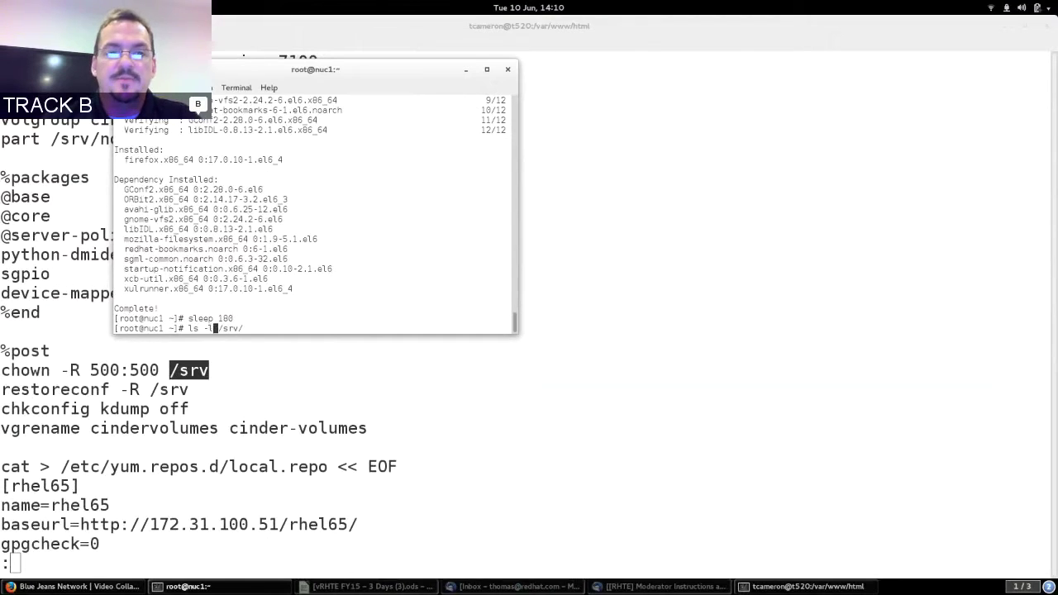
pyautogui.write('d')
pyautogui.press('Return')
# Highlight the swift swift owner of /srv, then the chown -R 500:500 line in the kickstart.
pyautogui.moveTo(203, 318); pyautogui.dragTo(345, 319)
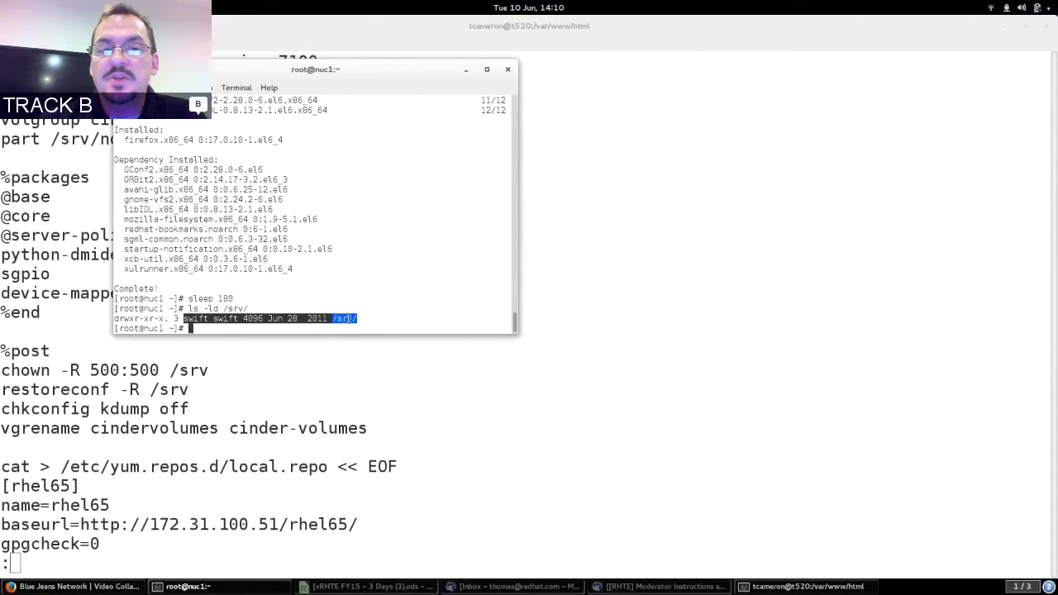
pyautogui.tripleClick(362, 318)
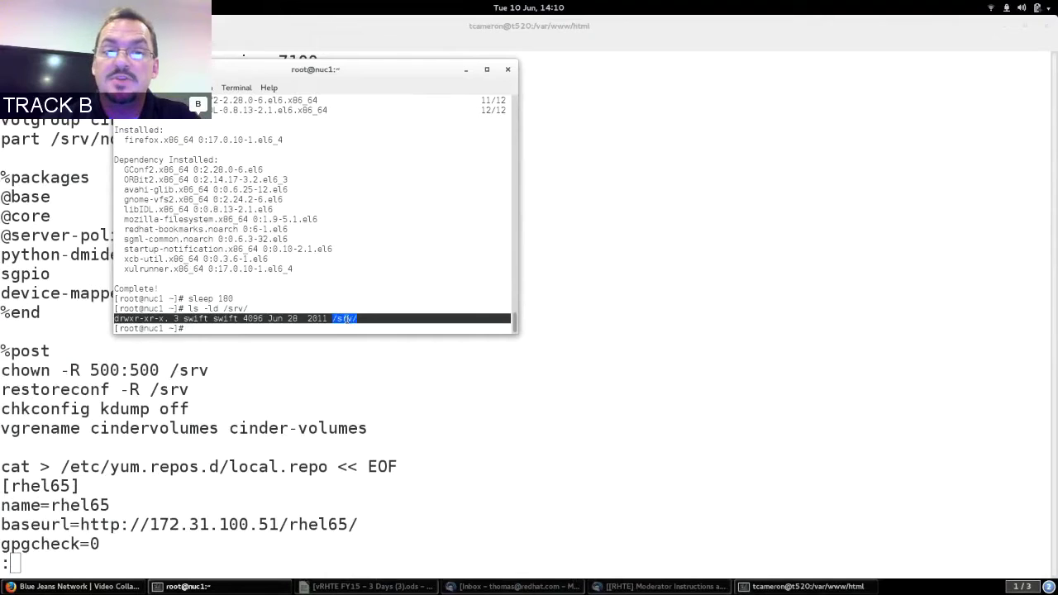
pyautogui.click(346, 318)
pyautogui.click(183, 388)
pyautogui.click(192, 322)
pyautogui.moveTo(188, 319); pyautogui.dragTo(220, 315)
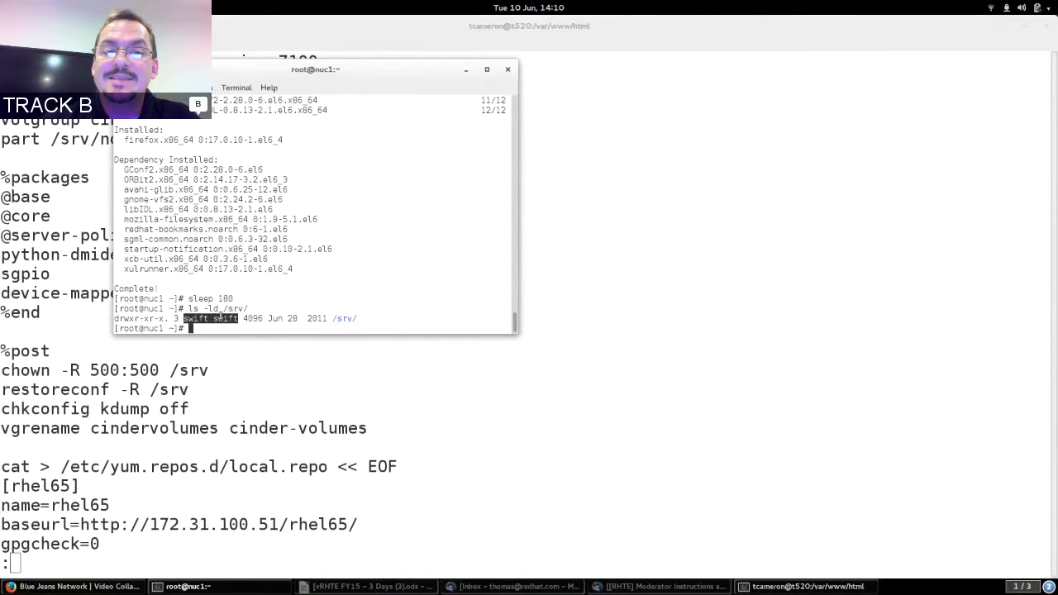
pyautogui.click(36, 373)
pyautogui.moveTo(36, 374); pyautogui.dragTo(120, 372)
pyautogui.click(182, 372)
pyautogui.tripleClick(182, 371)
pyautogui.doubleClick(131, 390)
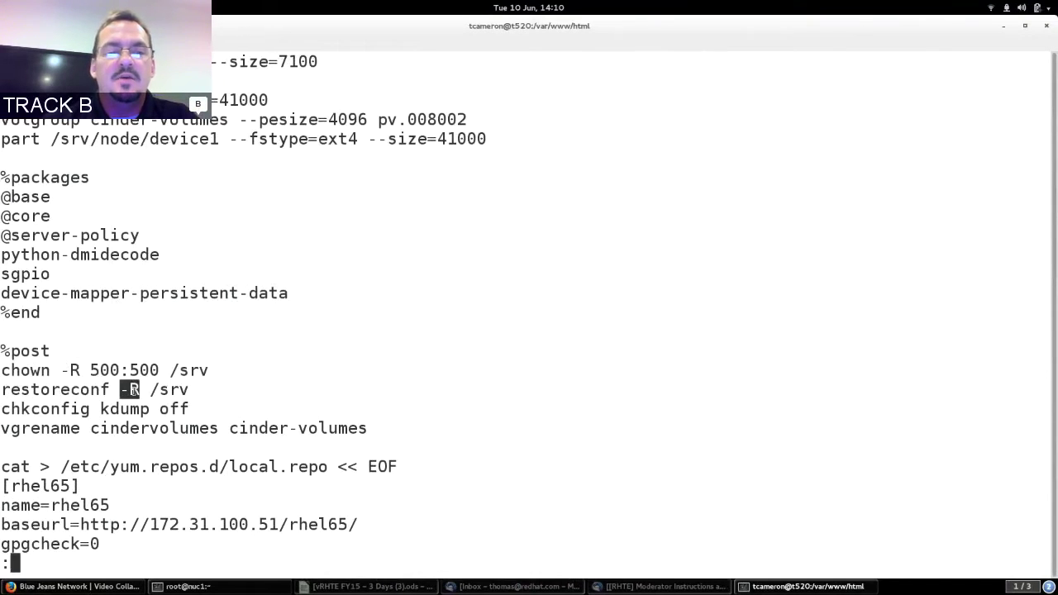
pyautogui.click(126, 389)
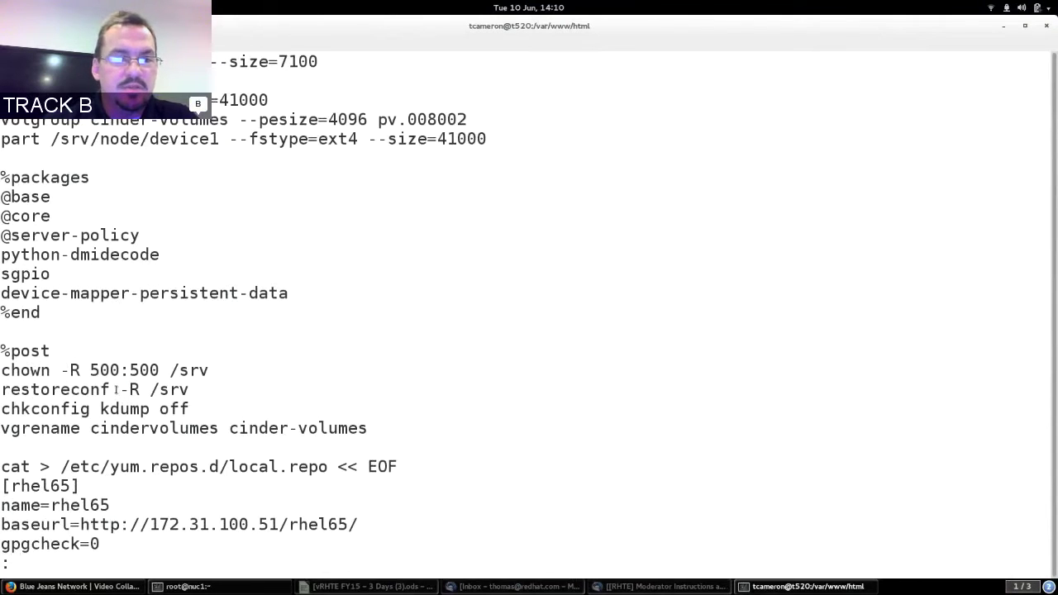
pyautogui.doubleClick(90, 389)
pyautogui.click(90, 390)
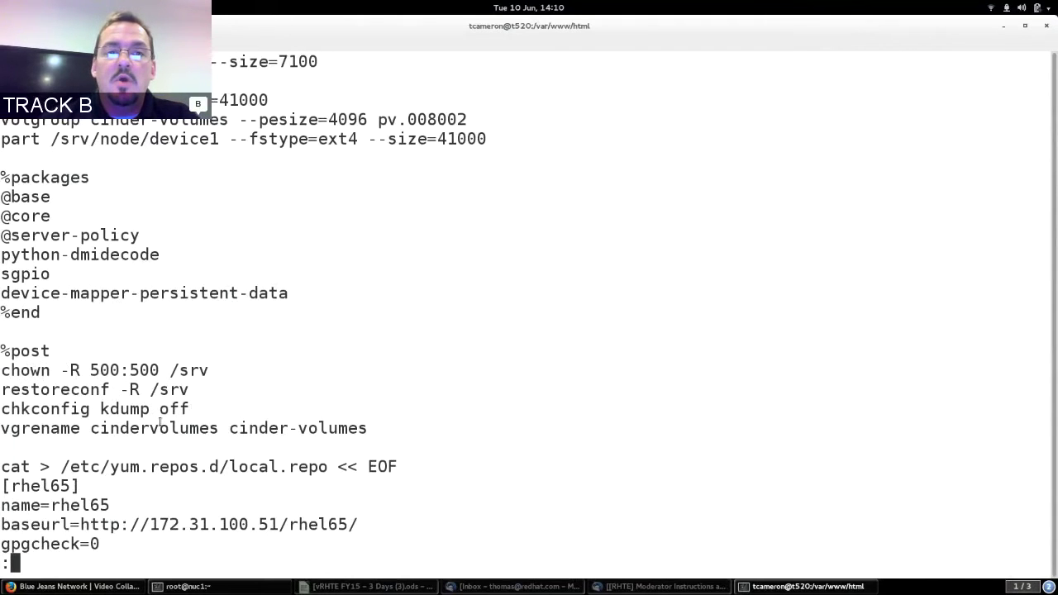
pyautogui.scroll(1, 160, 423)
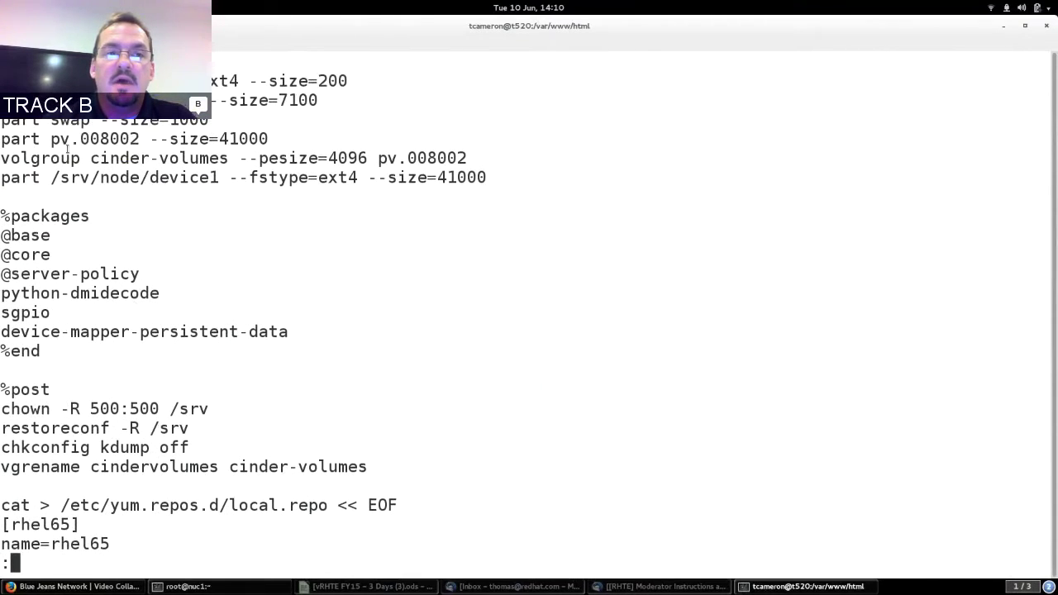
pyautogui.moveTo(52, 158); pyautogui.dragTo(130, 158)
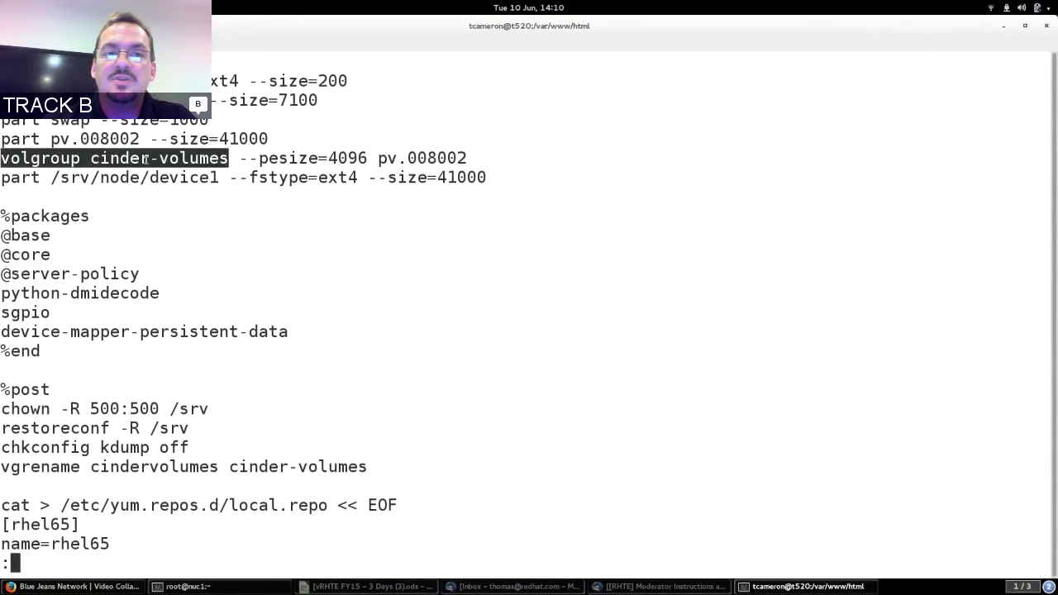
pyautogui.moveTo(151, 158); pyautogui.dragTo(163, 157)
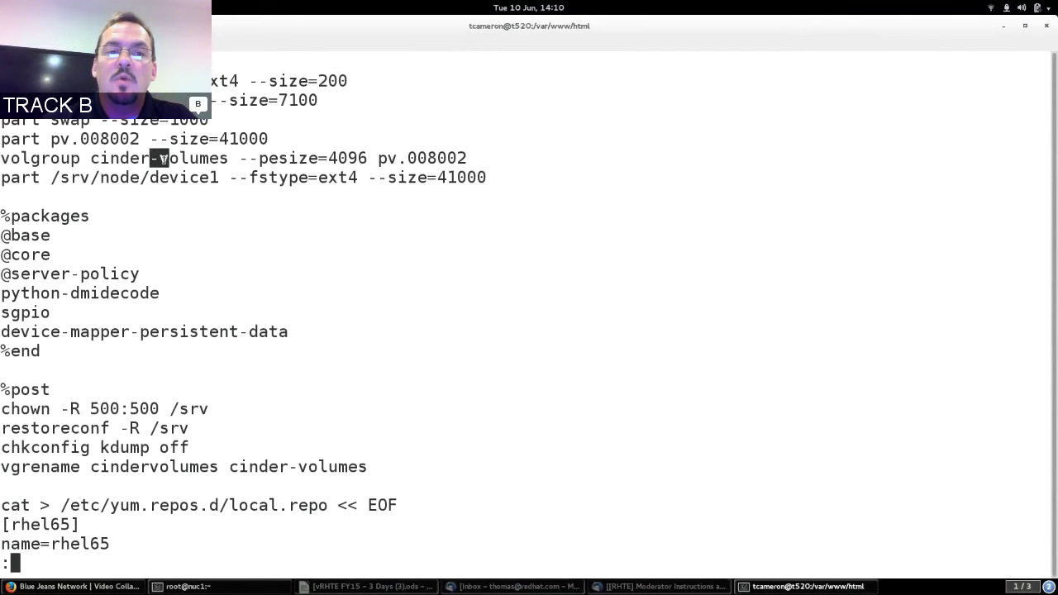
pyautogui.doubleClick(36, 468)
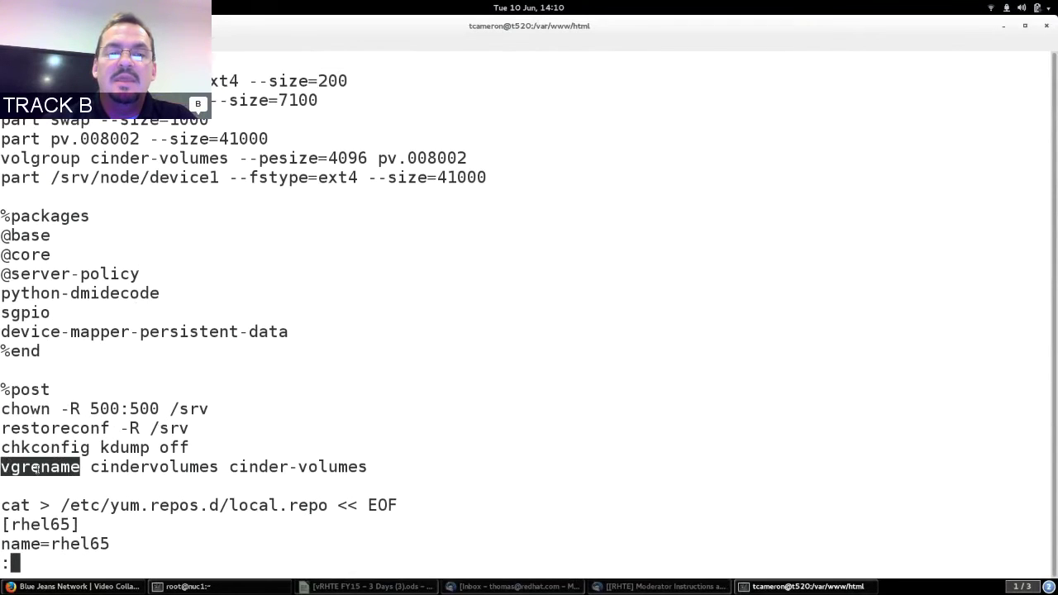
pyautogui.doubleClick(126, 467)
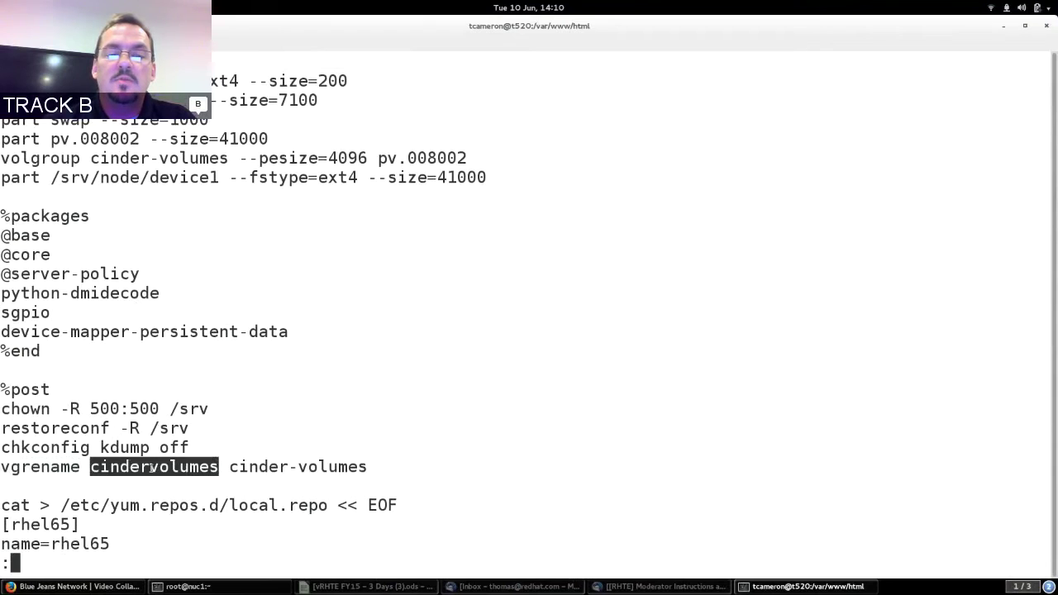
pyautogui.moveTo(286, 469); pyautogui.dragTo(302, 469)
pyautogui.click(304, 469)
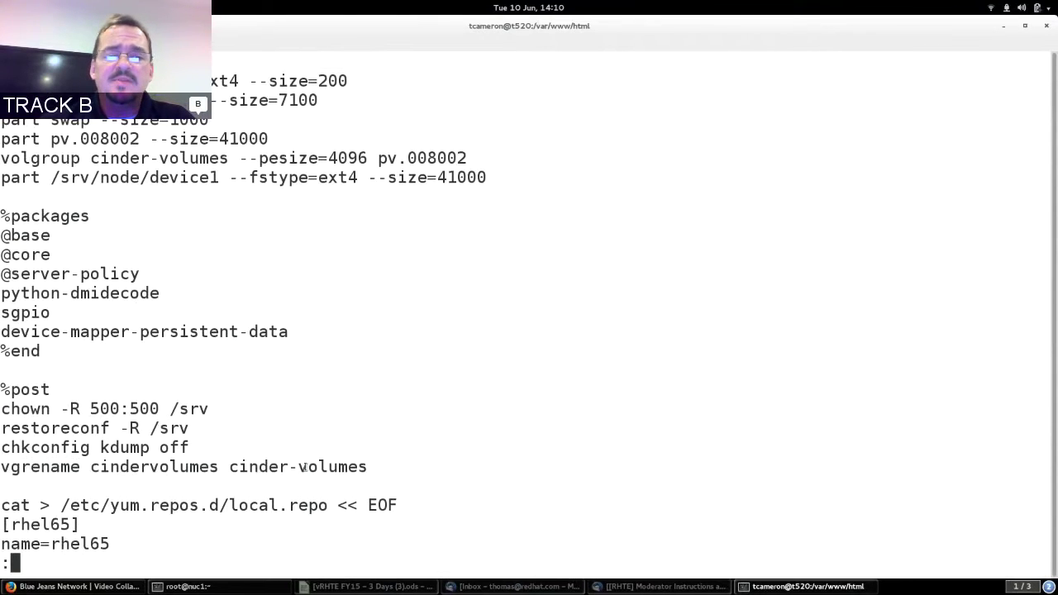
# Page down and highlight the local.repo and openstack.repo definition blocks.
pyautogui.press('Down')
pyautogui.press('Down')
pyautogui.press('Down')
pyautogui.press('Down')
pyautogui.press('Down')
pyautogui.press('Down')
pyautogui.press('Down')
pyautogui.press('Down')
pyautogui.press('Down')
pyautogui.press('Down')
pyautogui.press('Down')
pyautogui.press('Down')
pyautogui.press('Down')
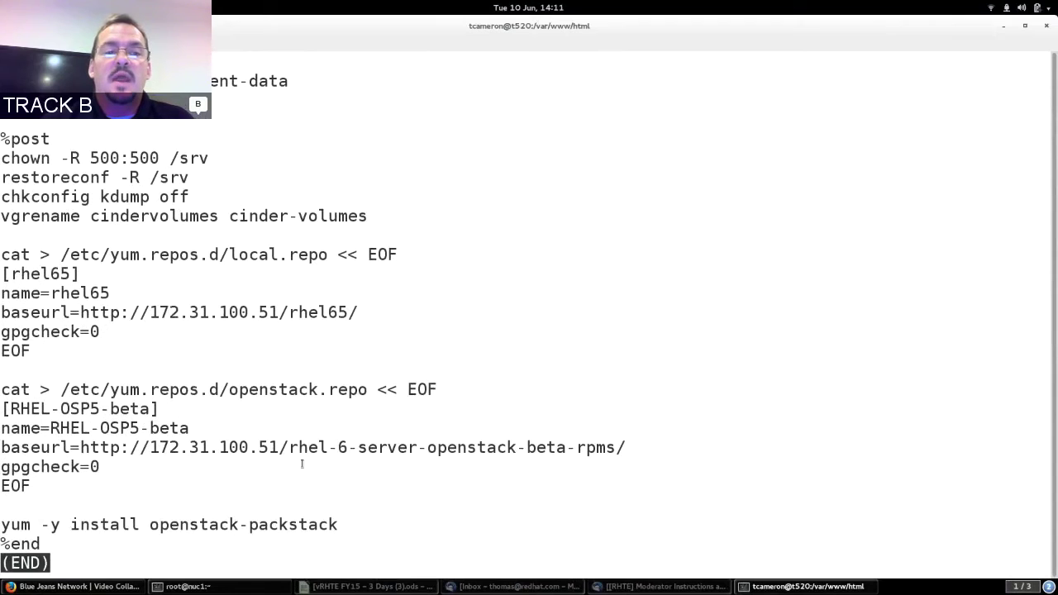
pyautogui.tripleClick(152, 253)
pyautogui.moveTo(152, 253); pyautogui.dragTo(163, 346)
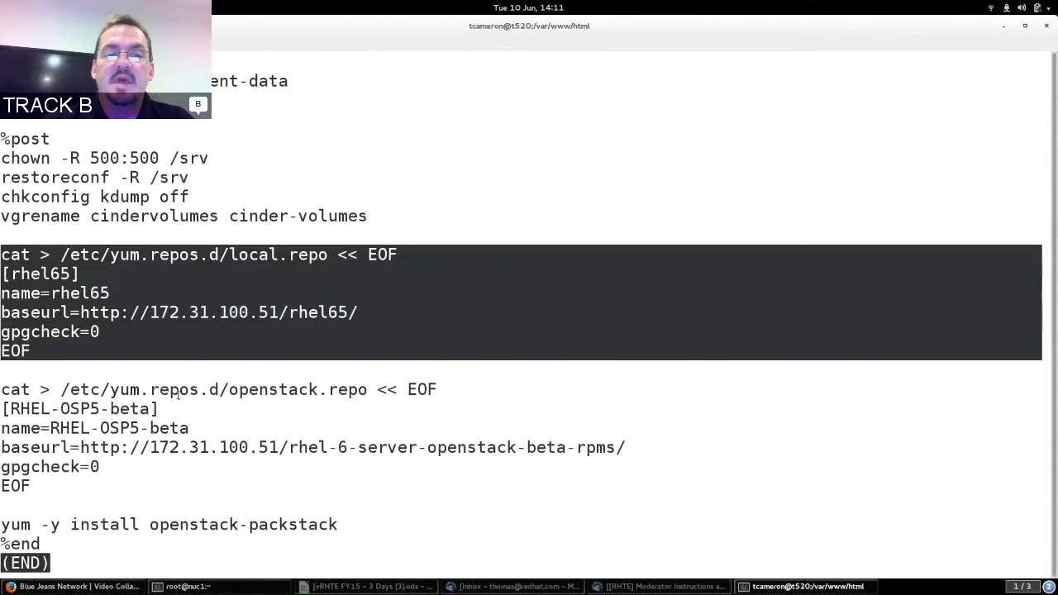
pyautogui.tripleClick(177, 396)
pyautogui.moveTo(177, 395); pyautogui.dragTo(186, 472)
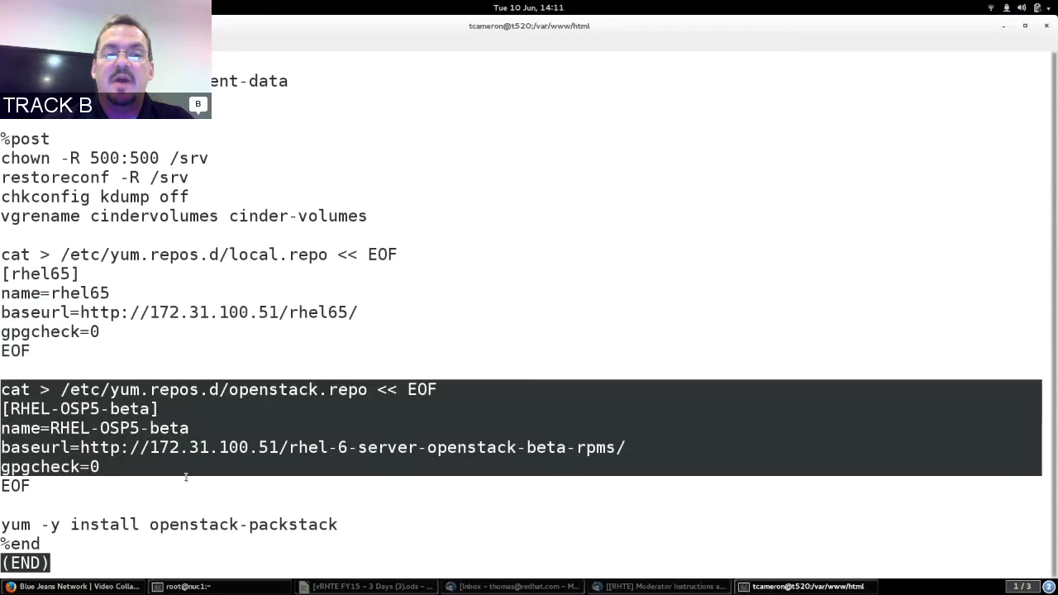
pyautogui.tripleClick(186, 476)
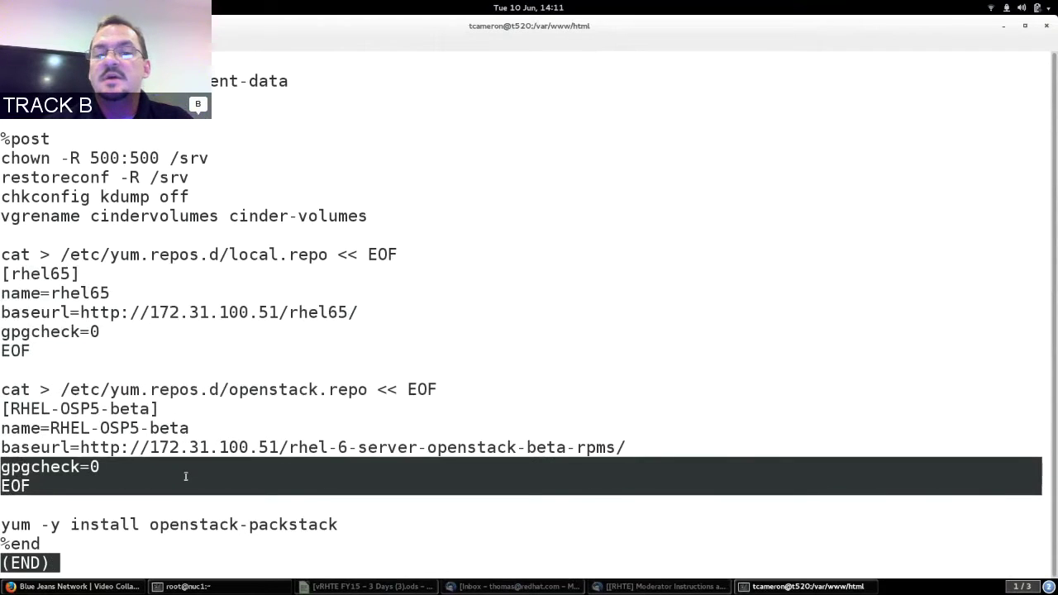
pyautogui.click(186, 476)
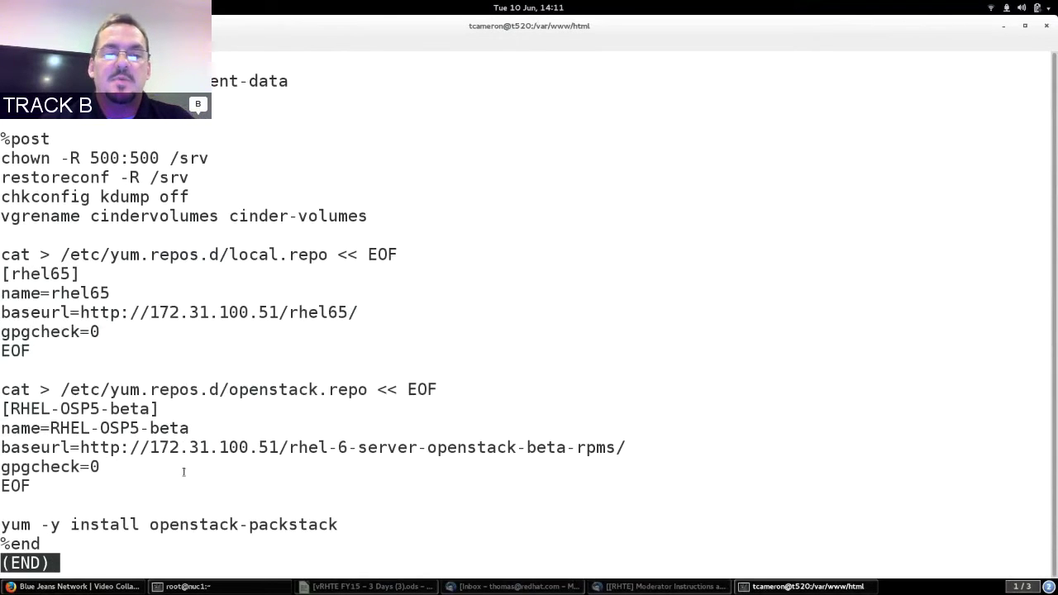
# Highlight the packstack install command and quit the kickstart pager.
pyautogui.moveTo(17, 524); pyautogui.dragTo(229, 525)
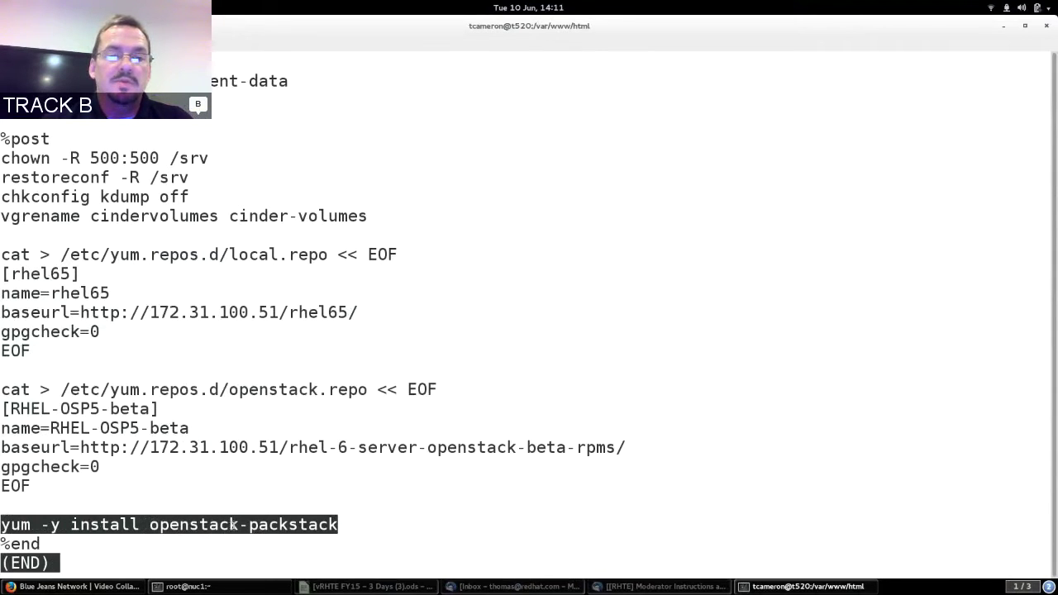
pyautogui.click(281, 524)
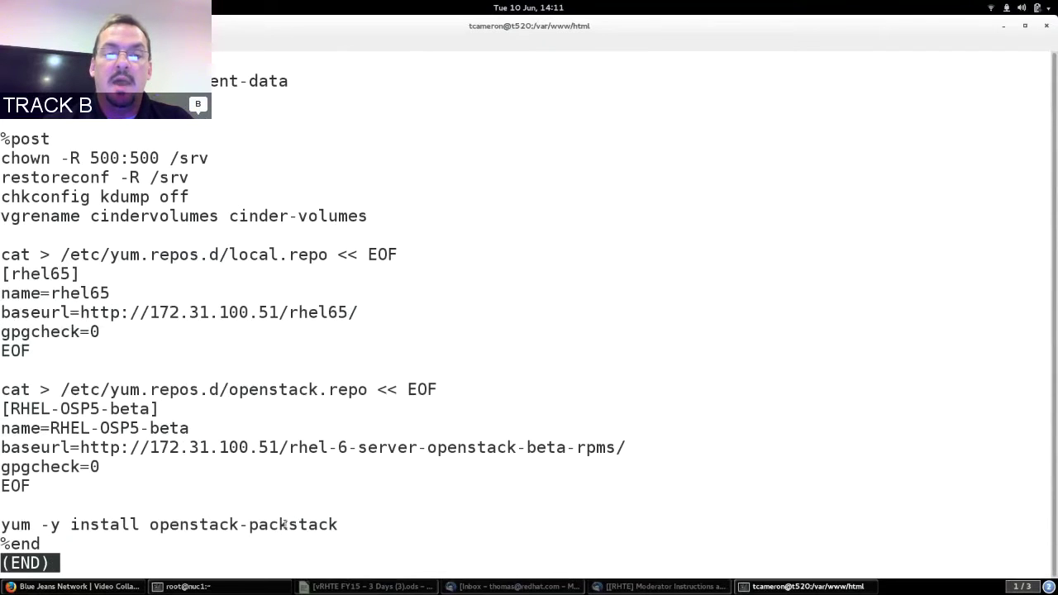
pyautogui.press('q')
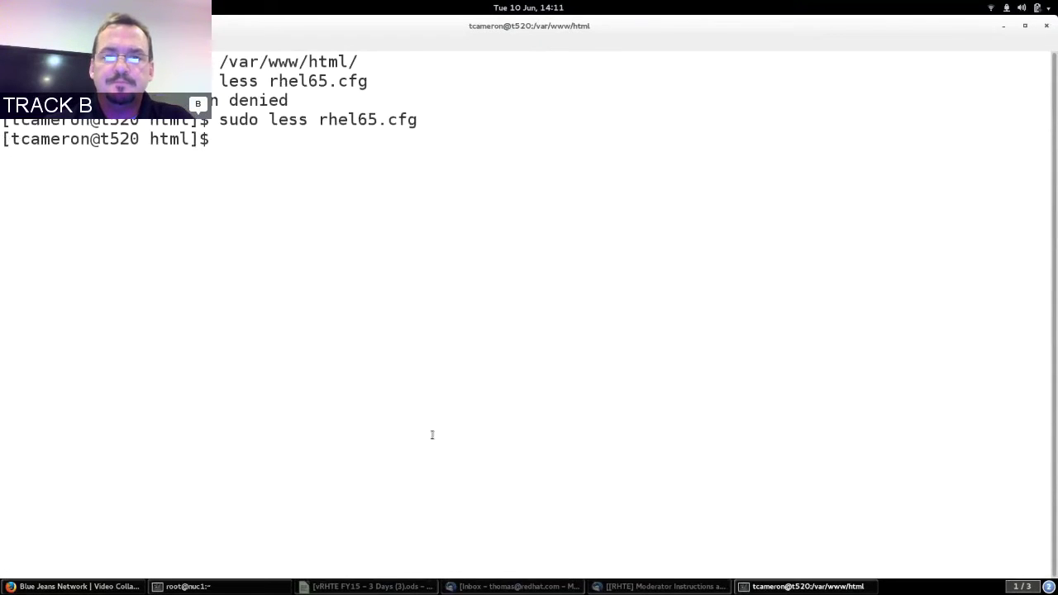
# Minimize both terminal windows, dismiss the updates notification, and switch to workspace 2.
pyautogui.click(1003, 26)
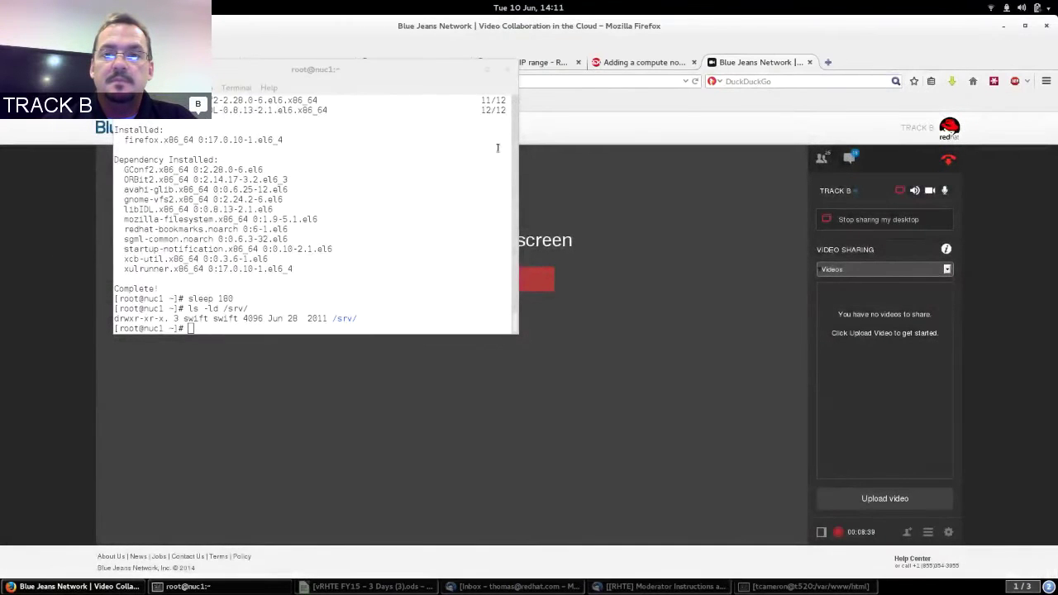
pyautogui.click(470, 88)
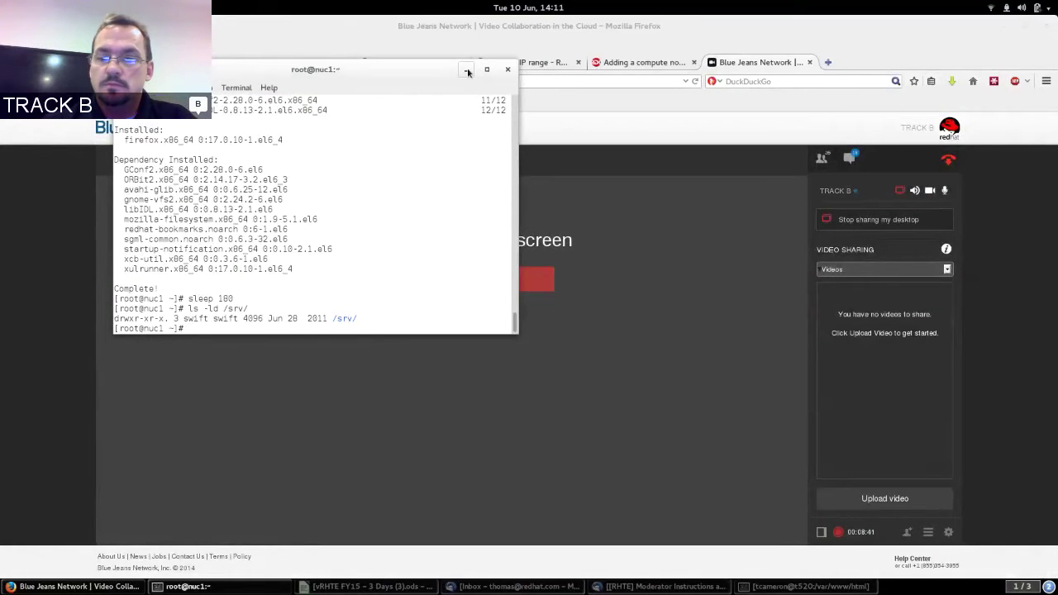
pyautogui.click(466, 71)
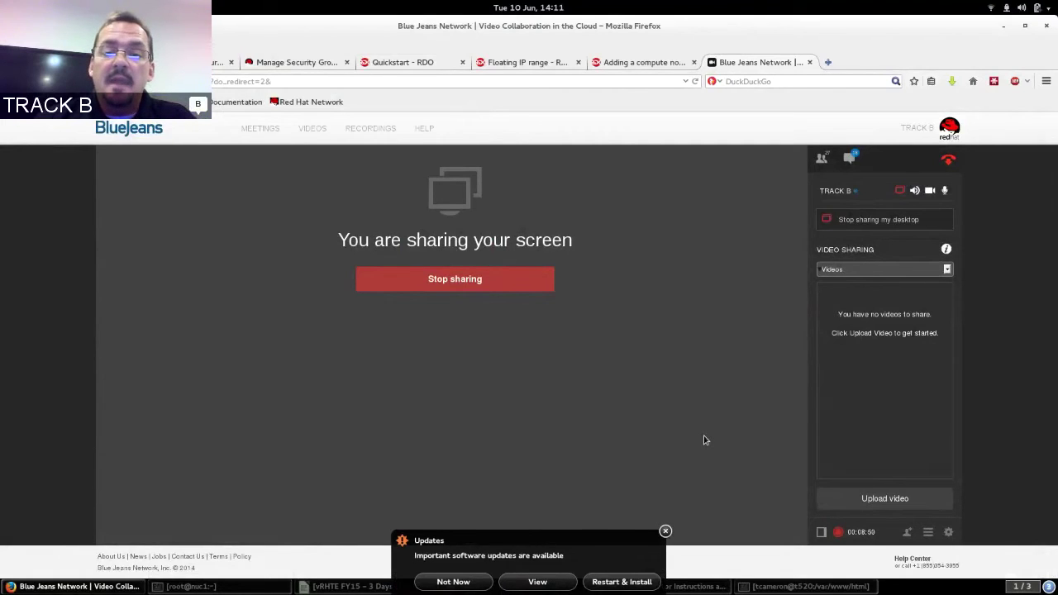
pyautogui.click(665, 531)
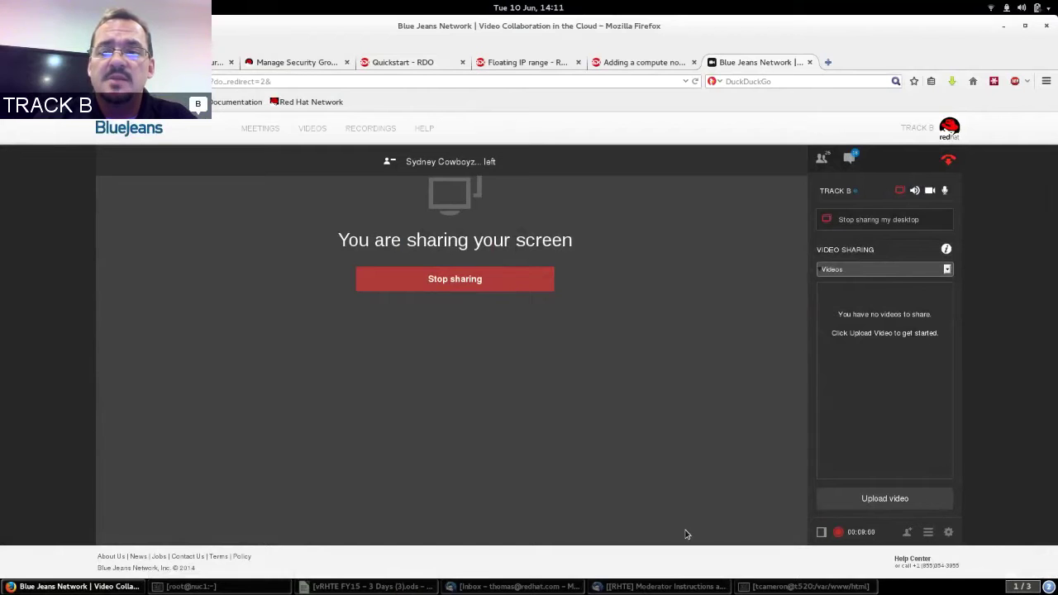
pyautogui.hotkey('ctrl', 'alt', 'Down')
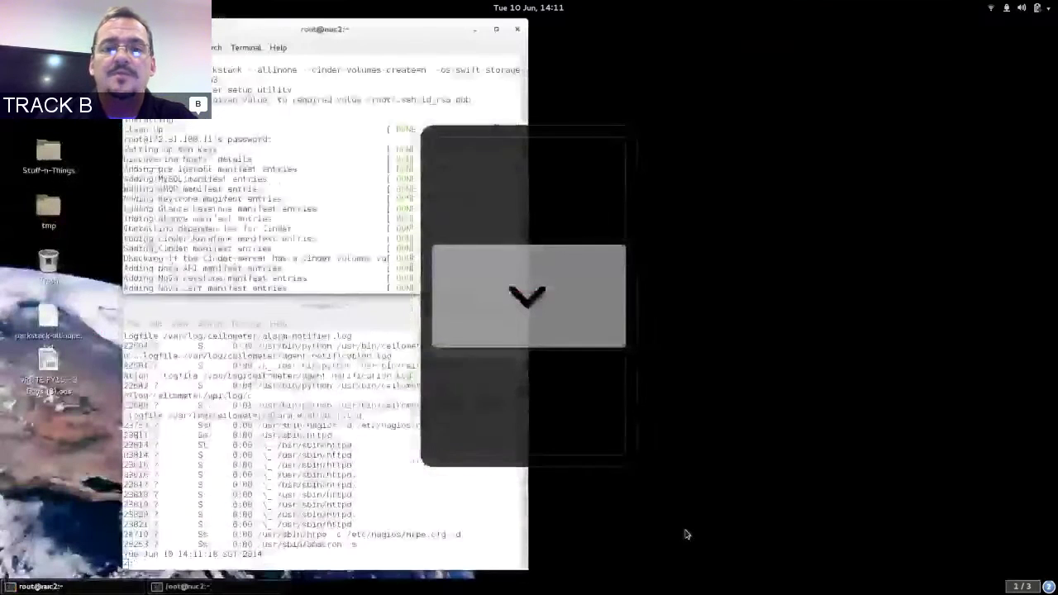
pyautogui.click(517, 402)
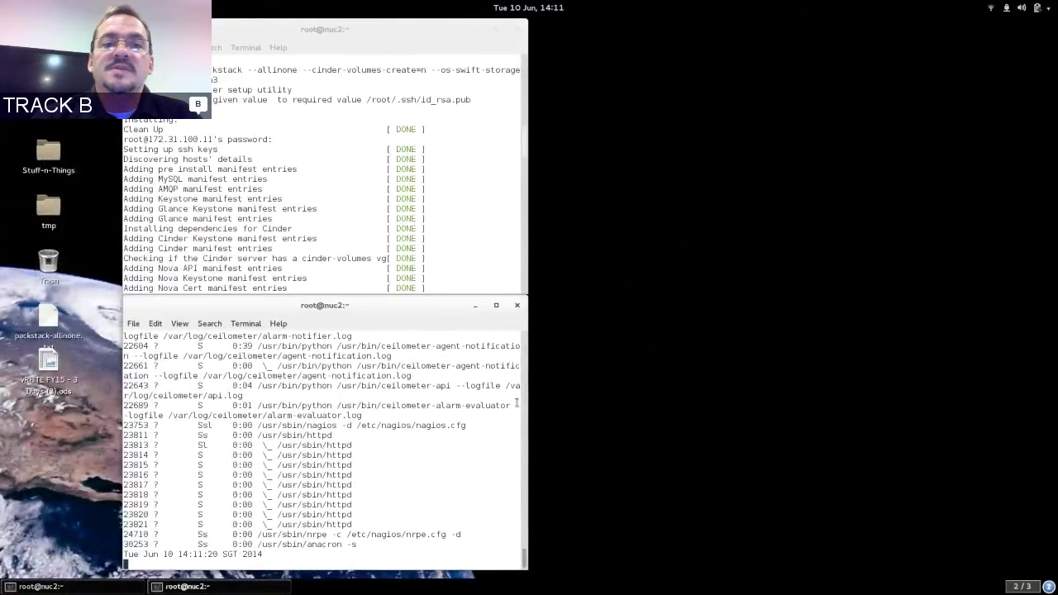
pyautogui.tripleClick(242, 72)
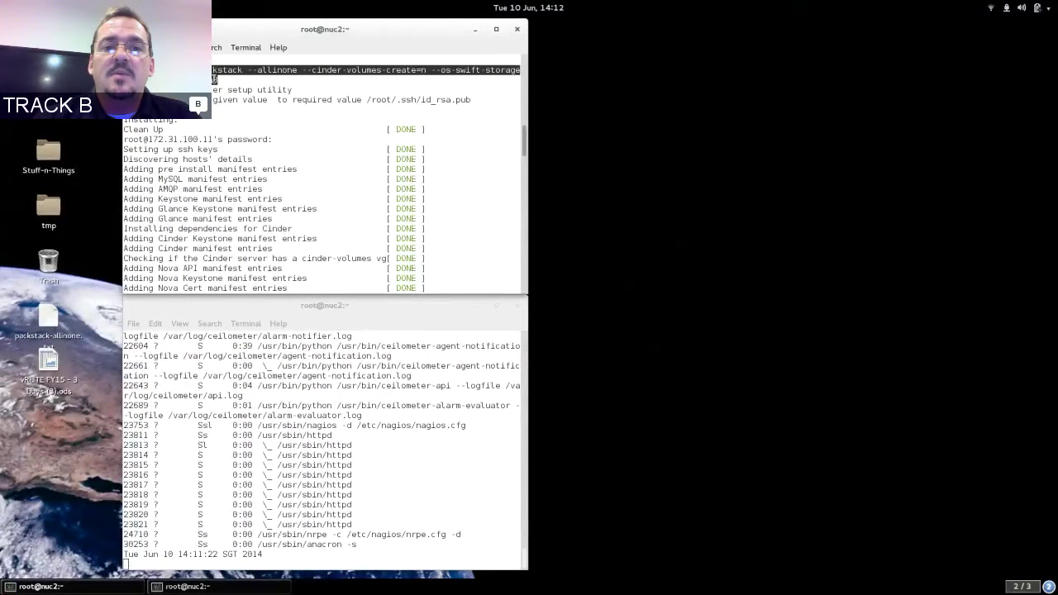
pyautogui.click(248, 77)
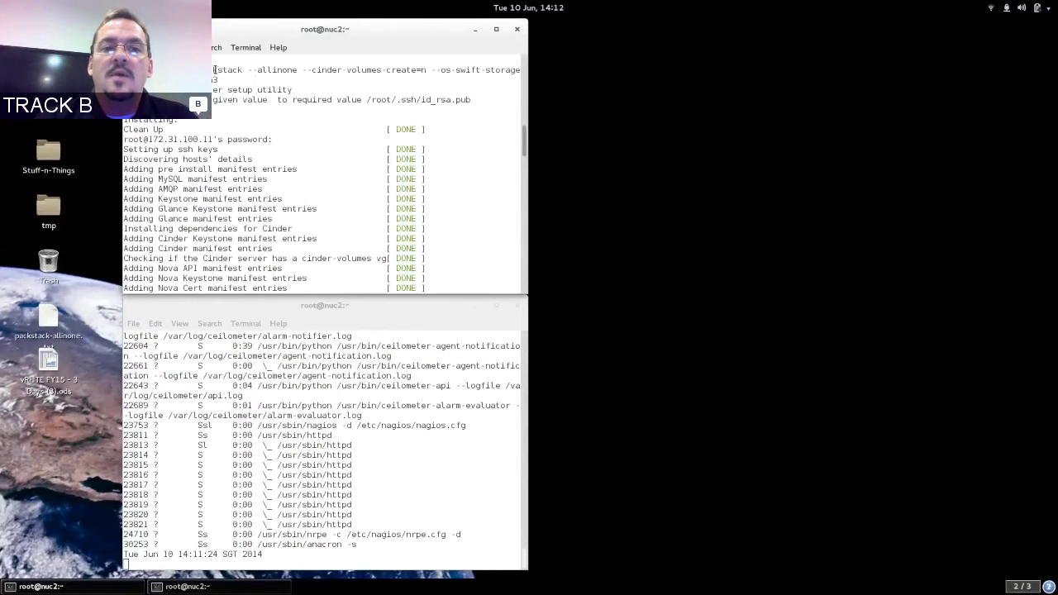
pyautogui.doubleClick(255, 70)
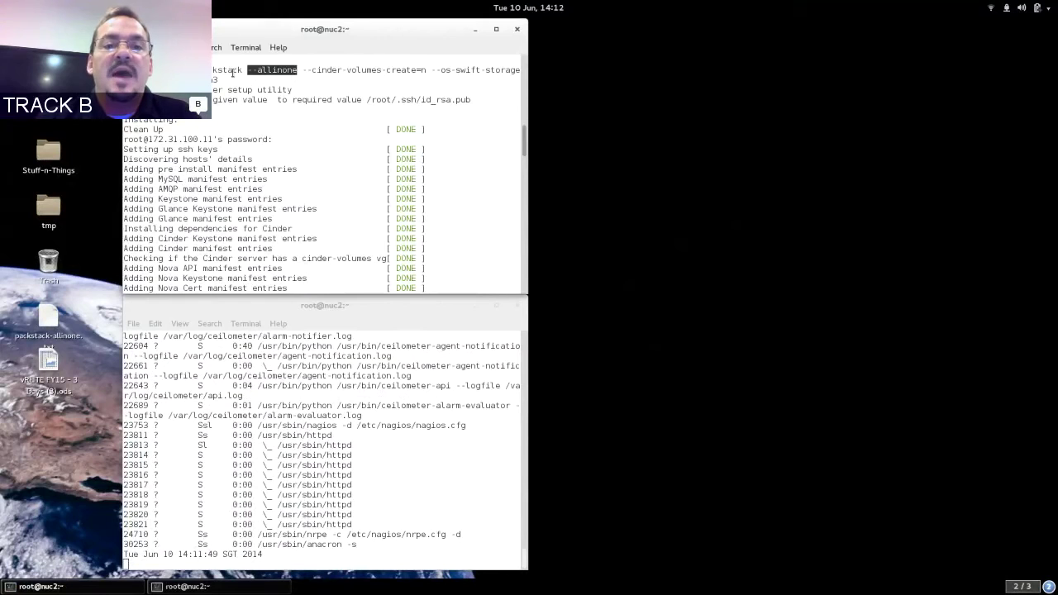
pyautogui.doubleClick(327, 71)
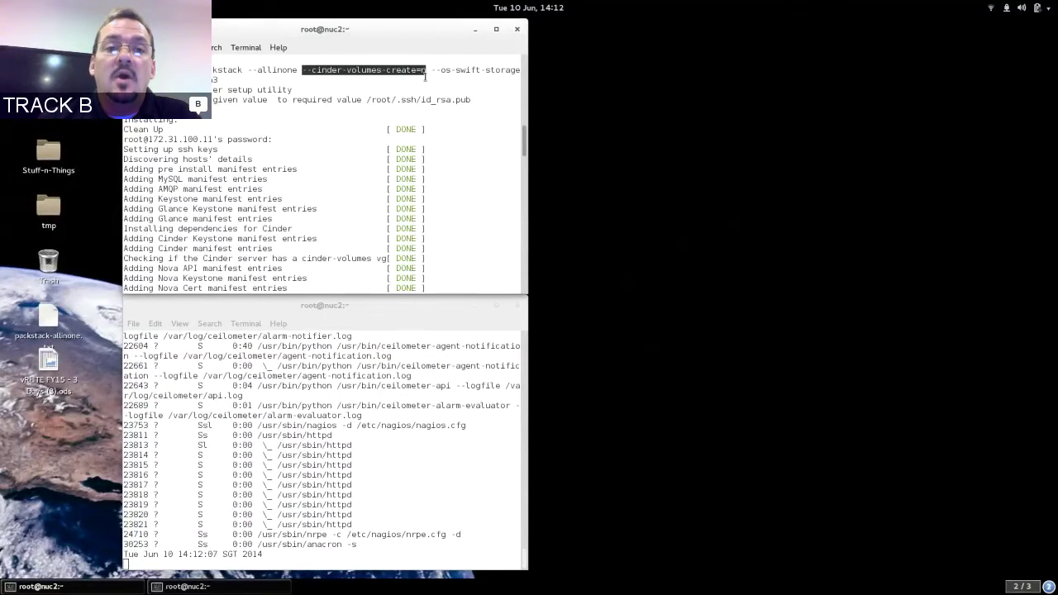
pyautogui.doubleClick(436, 70)
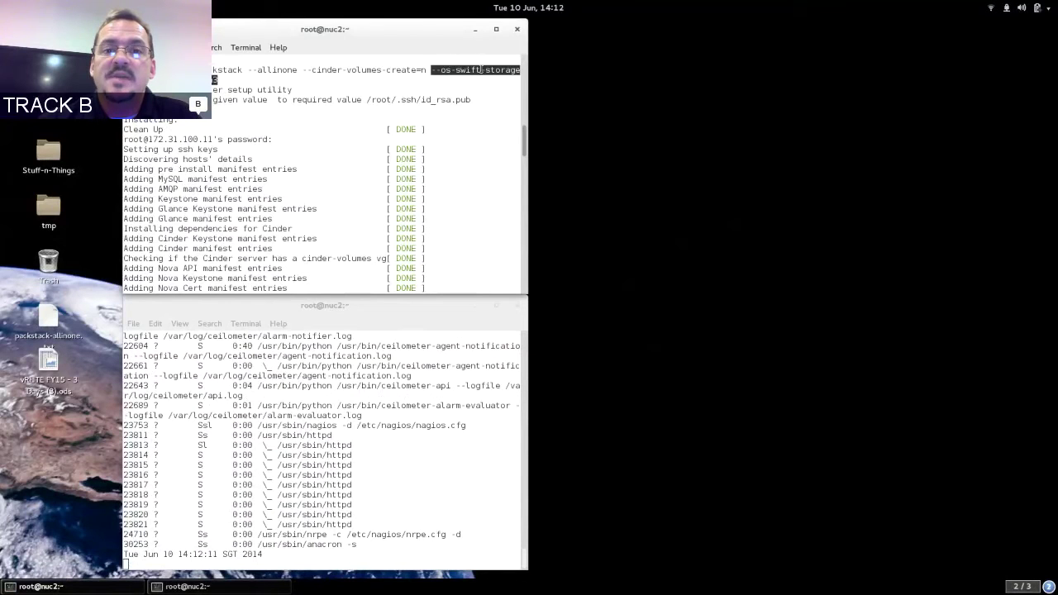
pyautogui.click(480, 70)
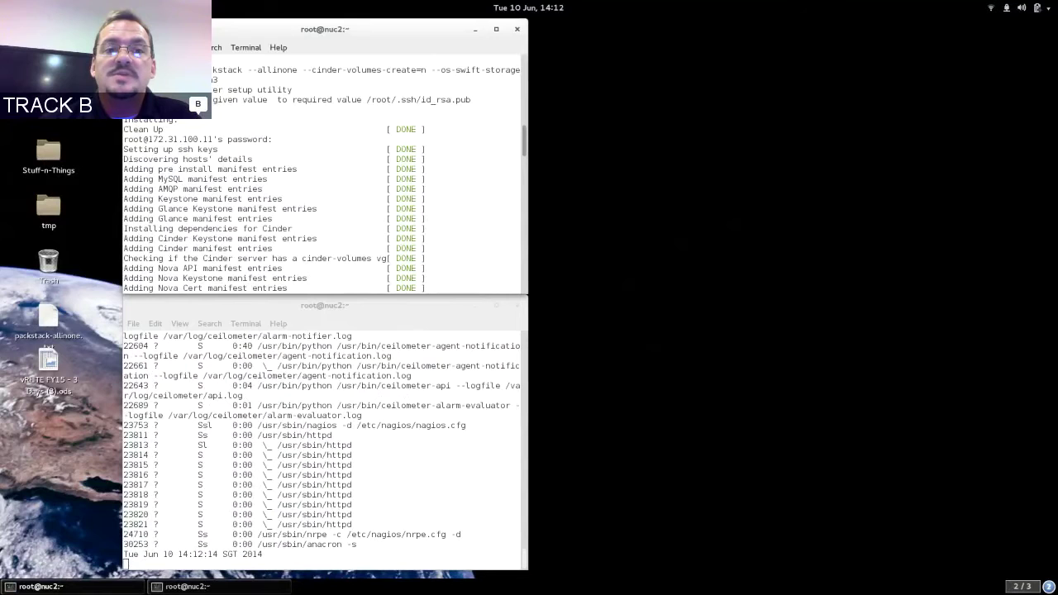
pyautogui.moveTo(125, 80); pyautogui.dragTo(217, 80)
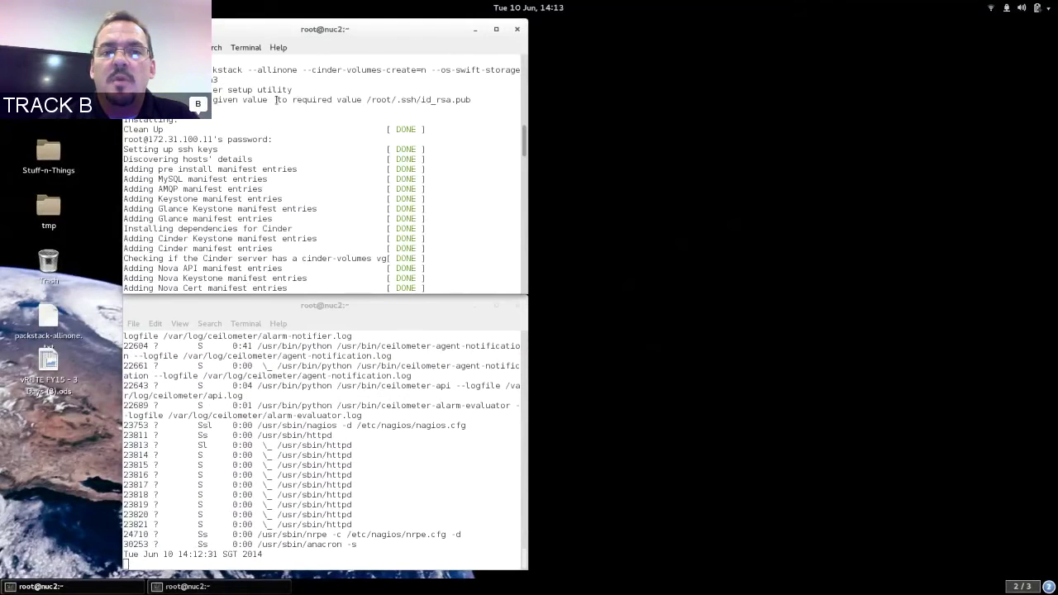
pyautogui.tripleClick(276, 100)
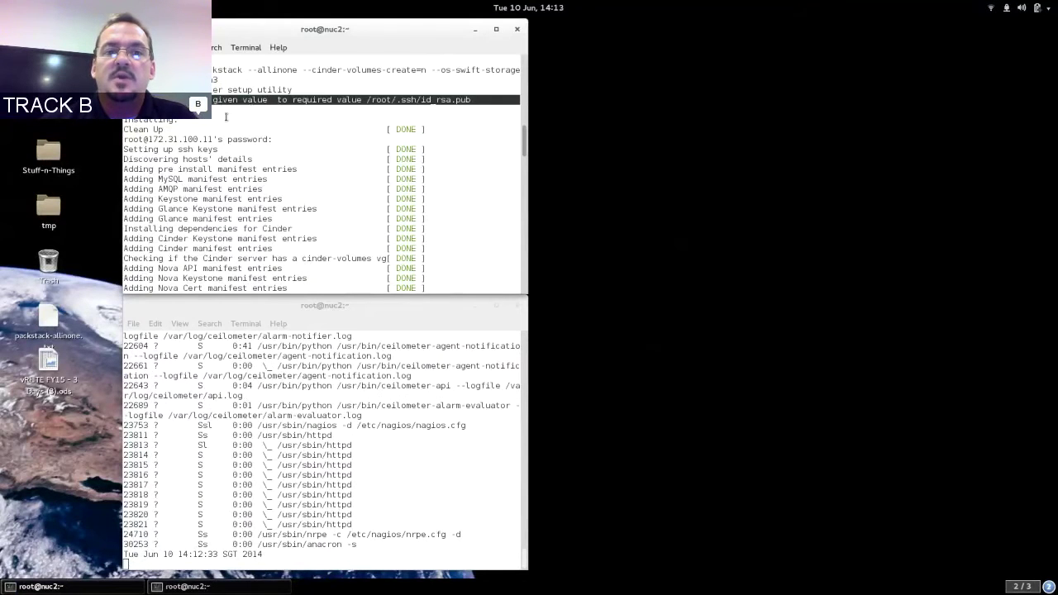
pyautogui.tripleClick(255, 139)
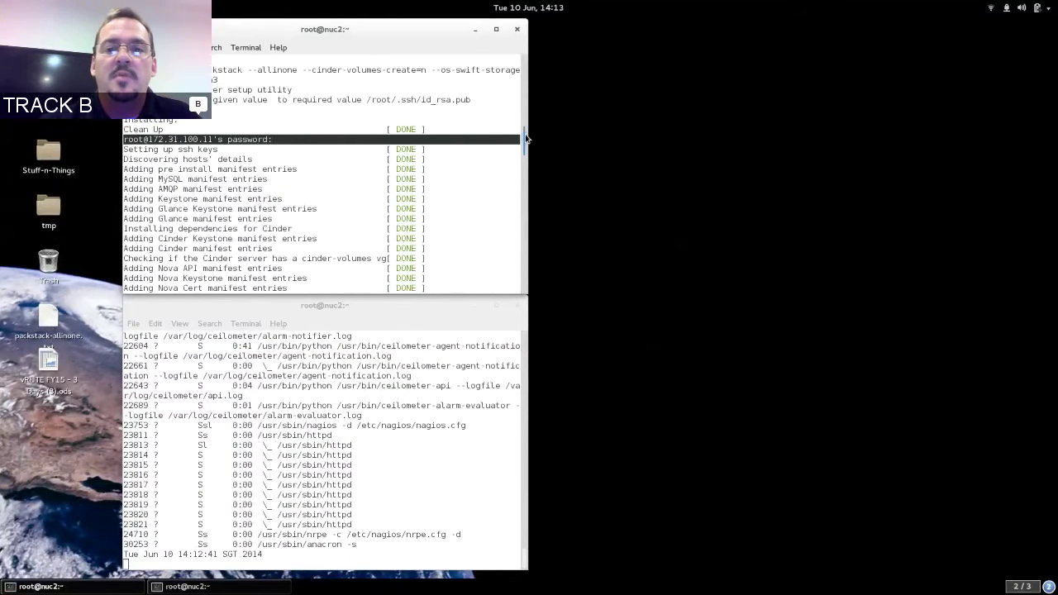
# Scroll to the end of the packstack output past the cinder-volumes check and maximize the nuc2 terminal.
pyautogui.moveTo(526, 143); pyautogui.dragTo(526, 155)
pyautogui.tripleClick(315, 171)
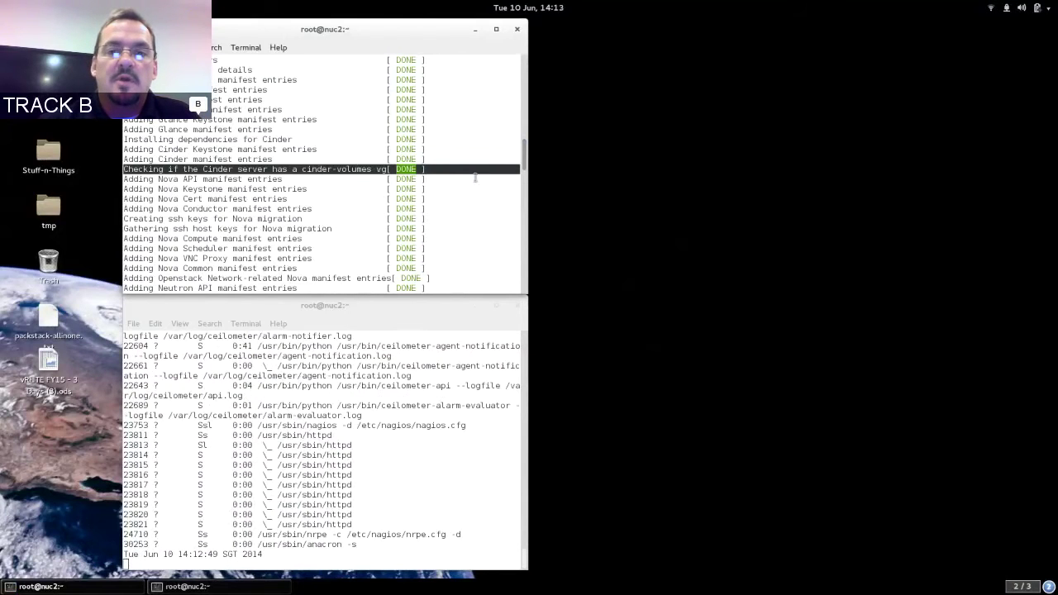
pyautogui.moveTo(519, 162); pyautogui.dragTo(527, 219)
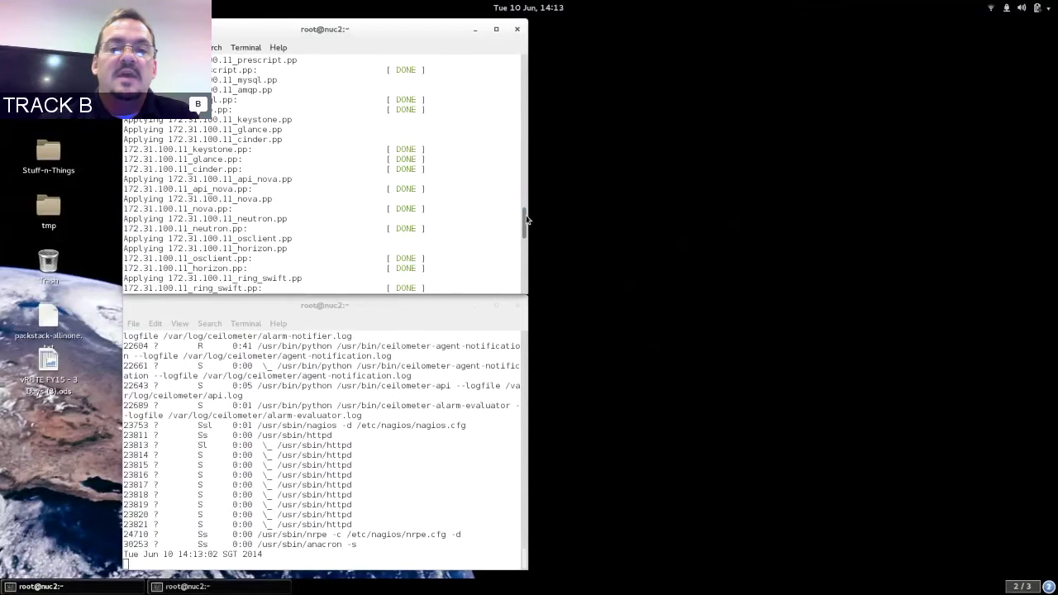
pyautogui.moveTo(525, 219); pyautogui.dragTo(525, 271)
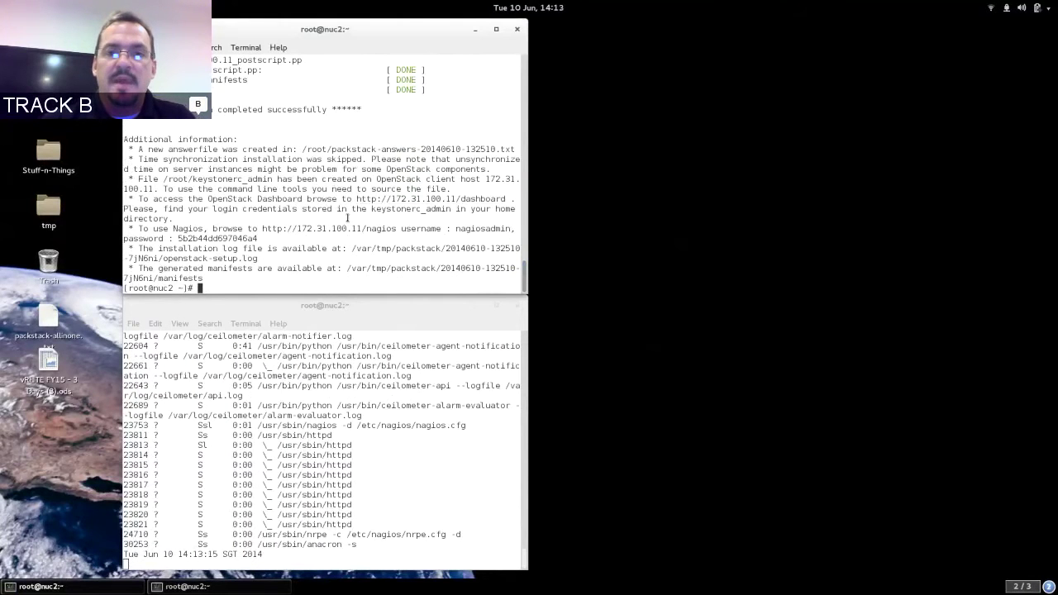
pyautogui.doubleClick(506, 30)
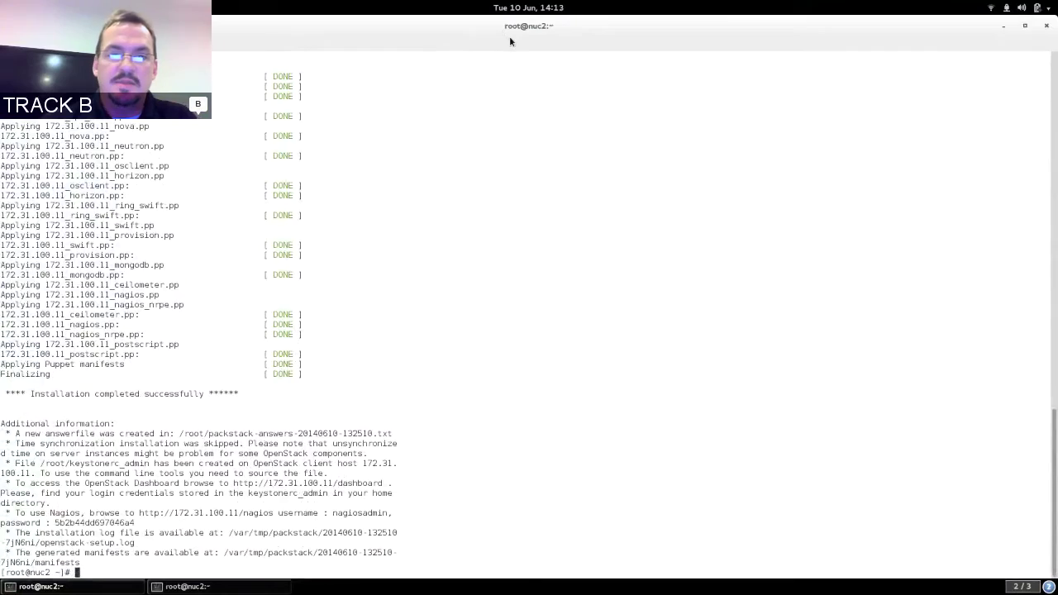
# Enlarge the terminal text and list the home directory with ls.
pyautogui.hotkey('ctrl', '+')
pyautogui.hotkey('ctrl', '+')
pyautogui.hotkey('ctrl', '+')
pyautogui.hotkey('ctrl', '+')
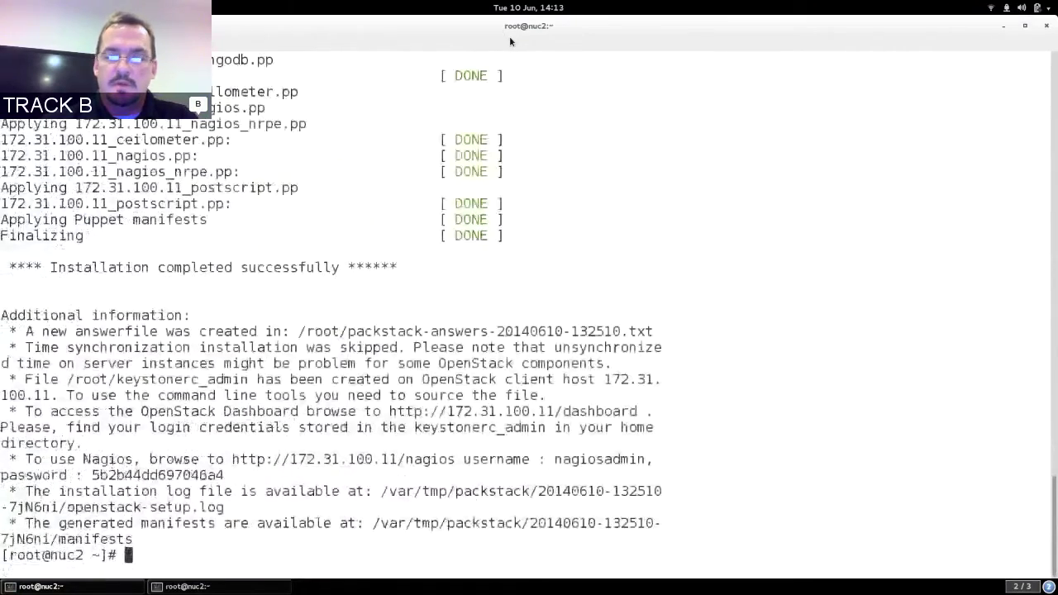
pyautogui.write('less')
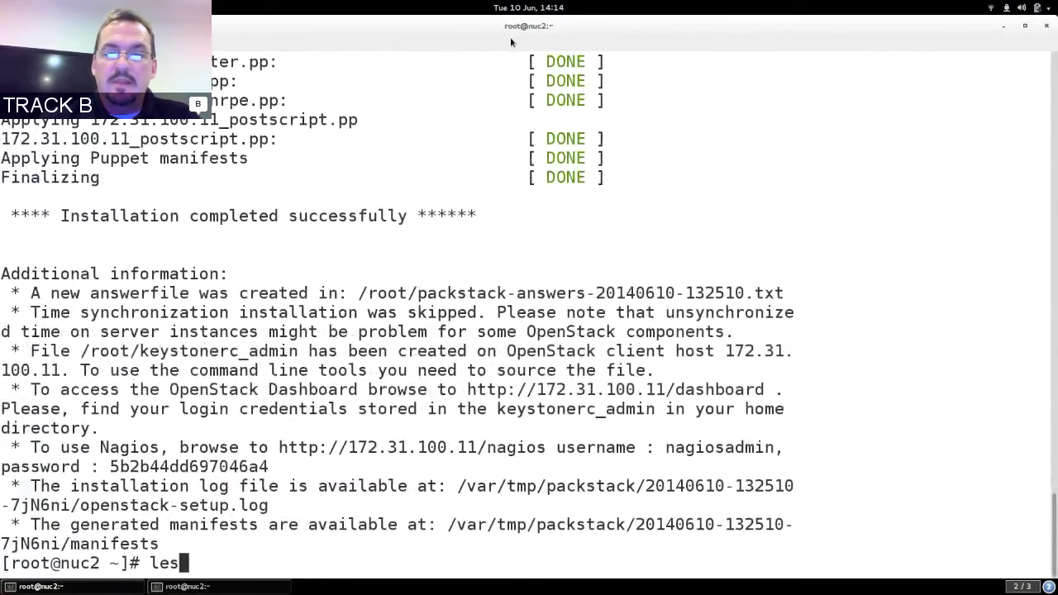
pyautogui.press('BackSpace')
pyautogui.press('BackSpace')
pyautogui.press('BackSpace')
pyautogui.press('BackSpace')
pyautogui.press('BackSpace')
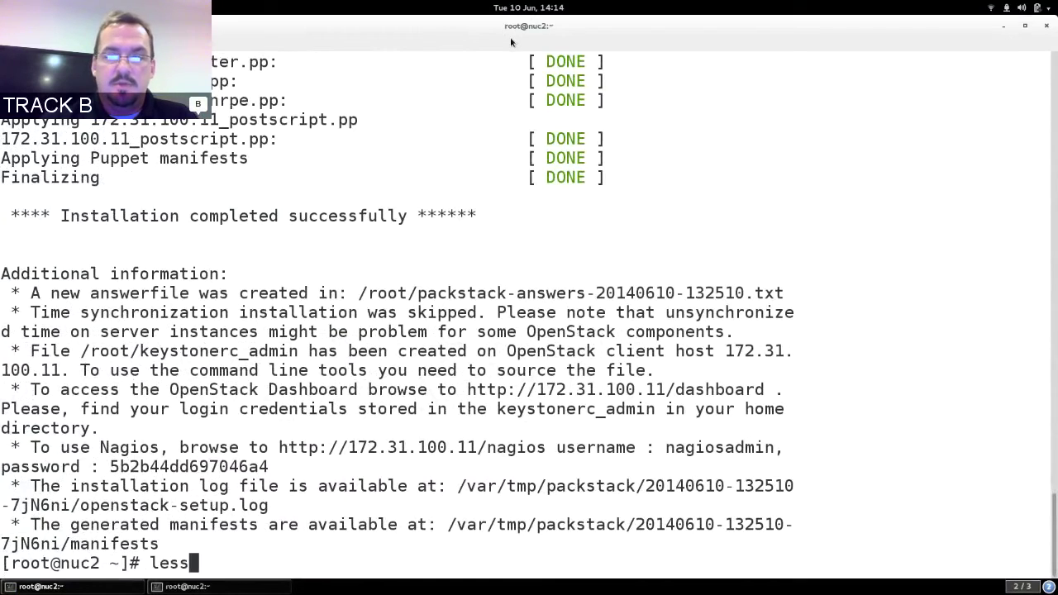
pyautogui.write('ls')
pyautogui.press('Return')
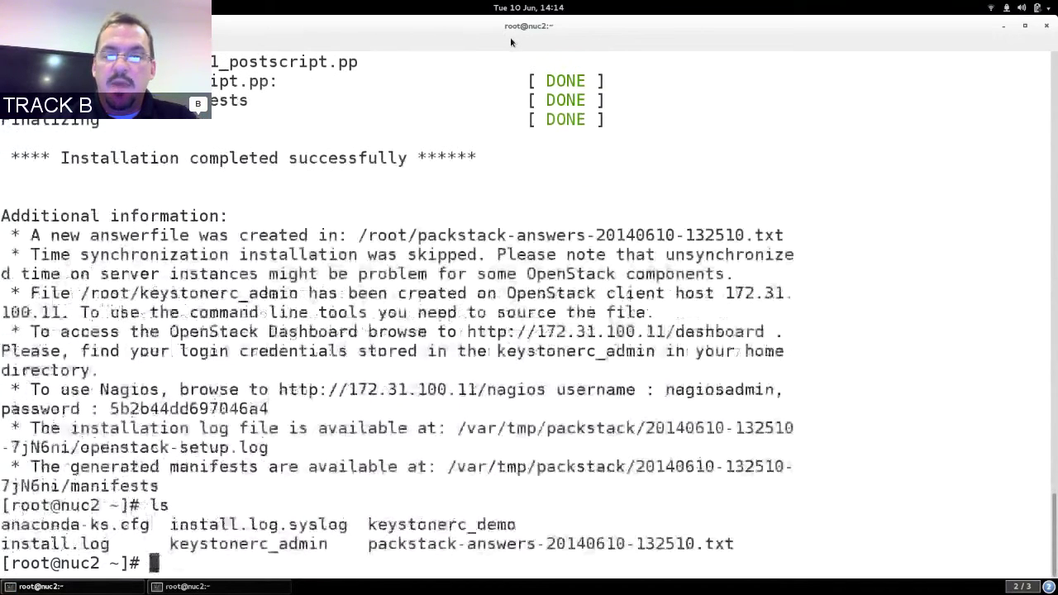
# Open packstack-answers-20140610-132510.txt in less by pasting its name after 'less'.
pyautogui.doubleClick(522, 544)
pyautogui.middleClick(522, 544)
pyautogui.press('Home')
pyautogui.write('less')
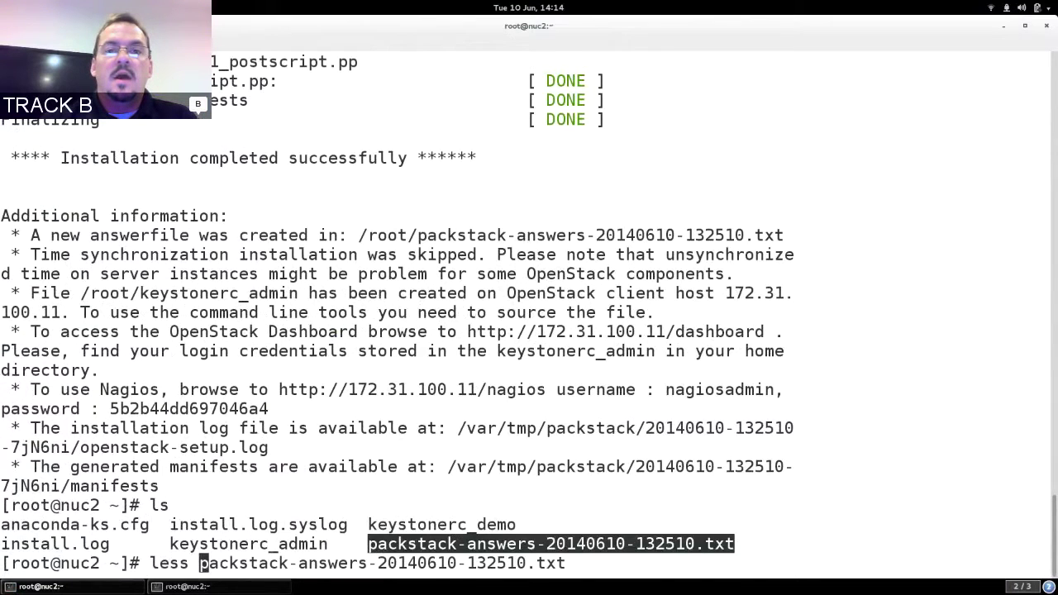
pyautogui.press('Return')
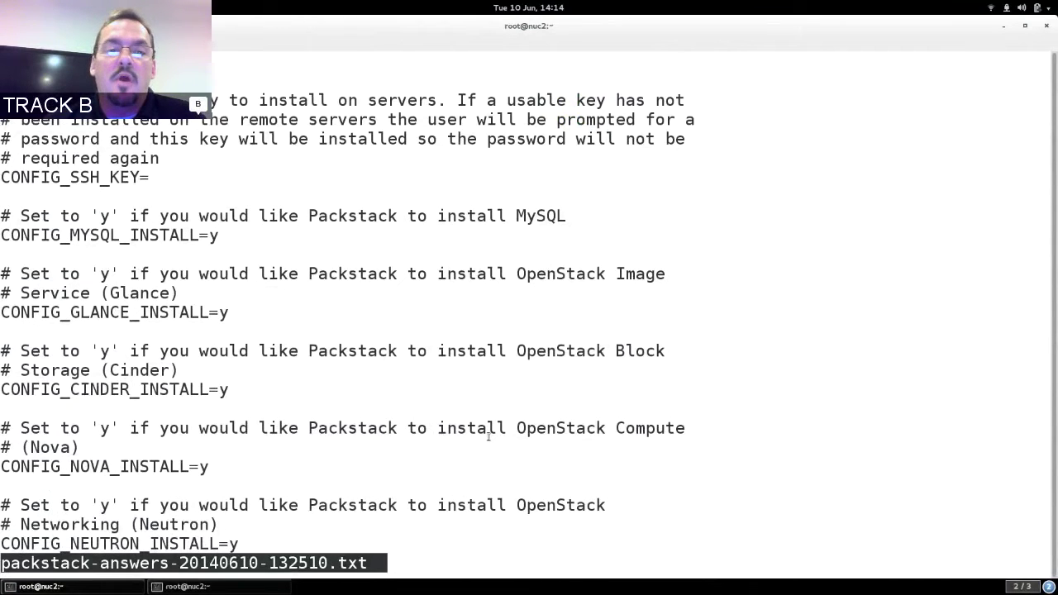
# Scroll the answer file and point out CONFIG_HORIZON_INSTALL=y and CONFIG_SWIFT_INSTALL=y.
pyautogui.press('Down')
pyautogui.press('Down')
pyautogui.press('Down')
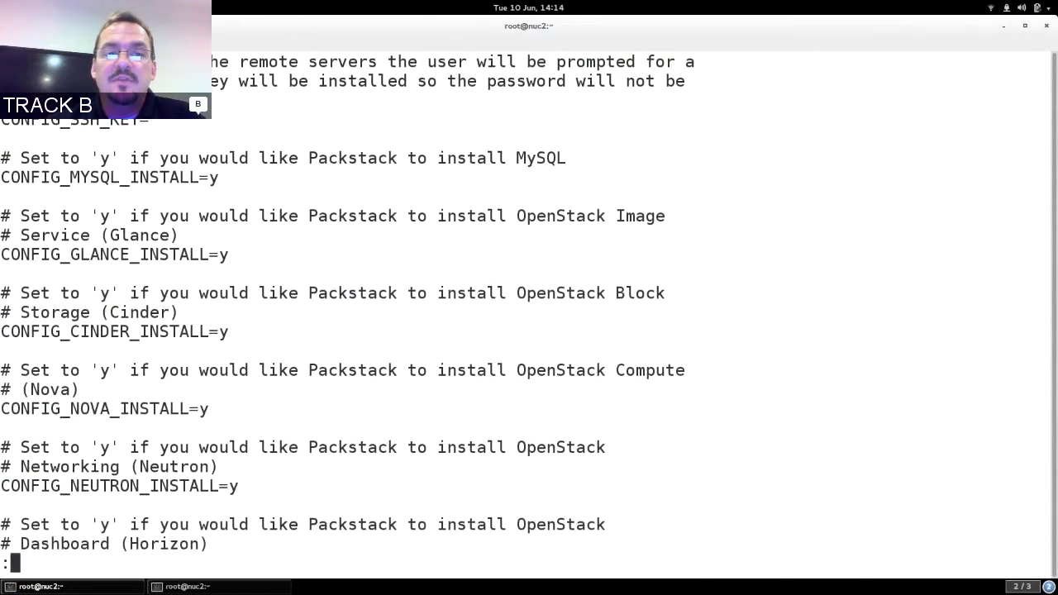
pyautogui.press('Down')
pyautogui.press('Down')
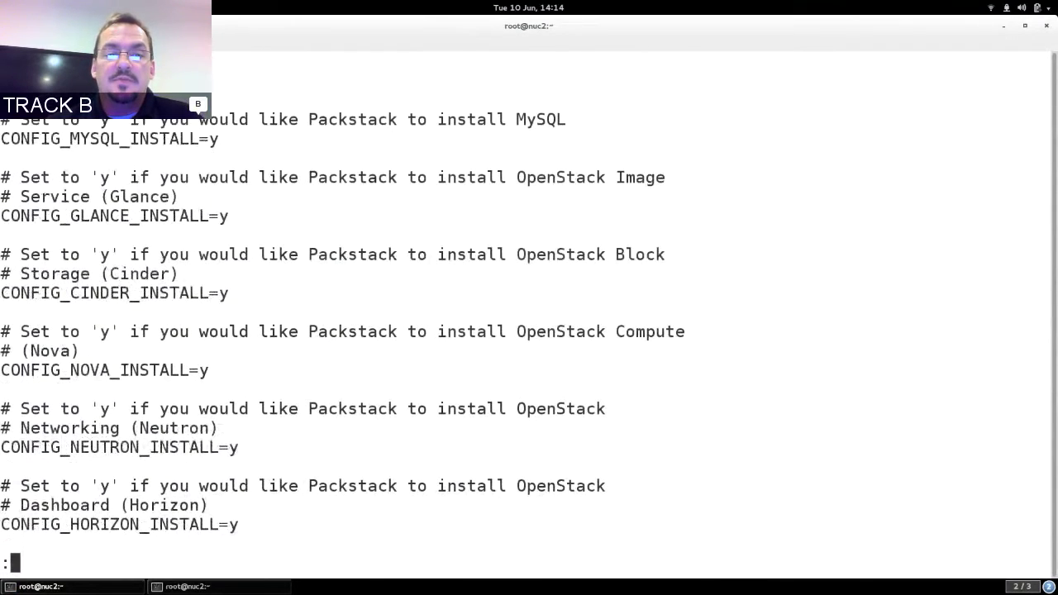
pyautogui.press('Down')
pyautogui.press('Down')
pyautogui.press('Down')
pyautogui.press('Down')
pyautogui.press('Down')
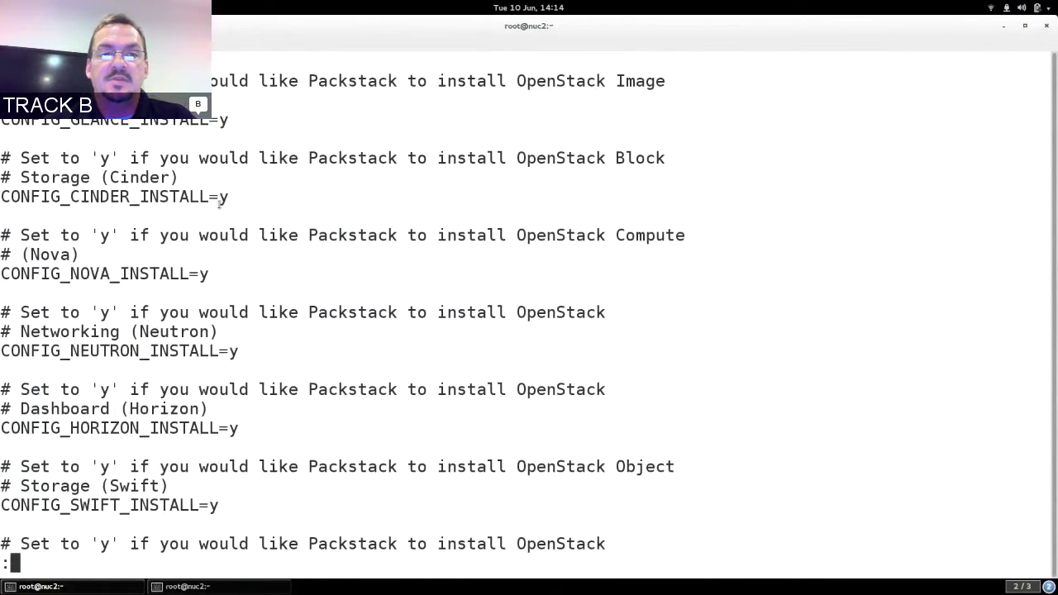
pyautogui.doubleClick(198, 423)
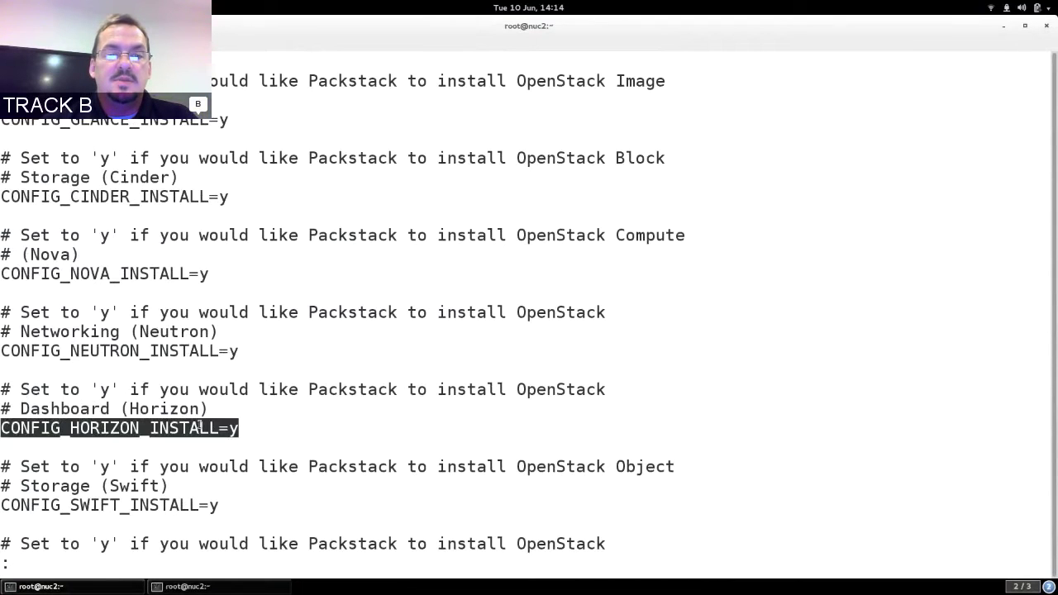
pyautogui.click(186, 506)
pyautogui.doubleClick(185, 505)
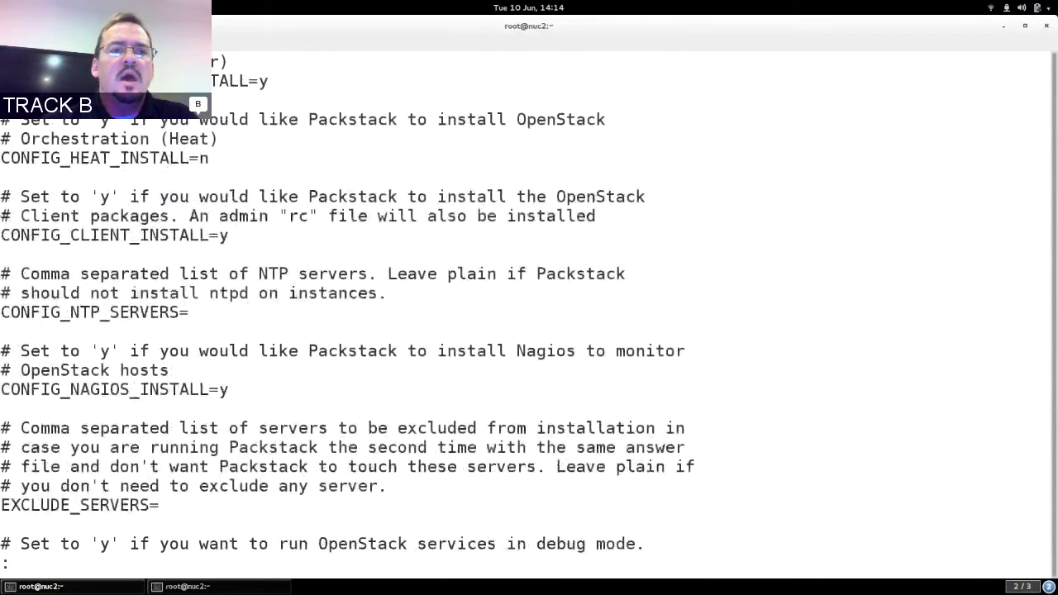
# Point out CONFIG_HEAT_INSTALL=n, CONFIG_CLIENT_INSTALL=y and the CONFIG_NTP_SERVERS setting.
pyautogui.doubleClick(163, 157)
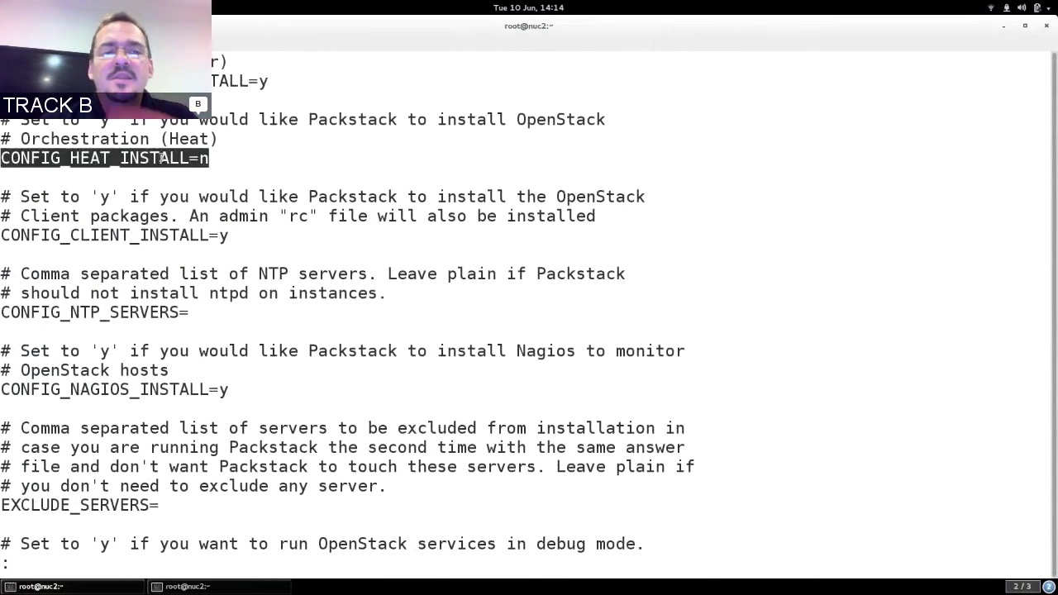
pyautogui.click(176, 166)
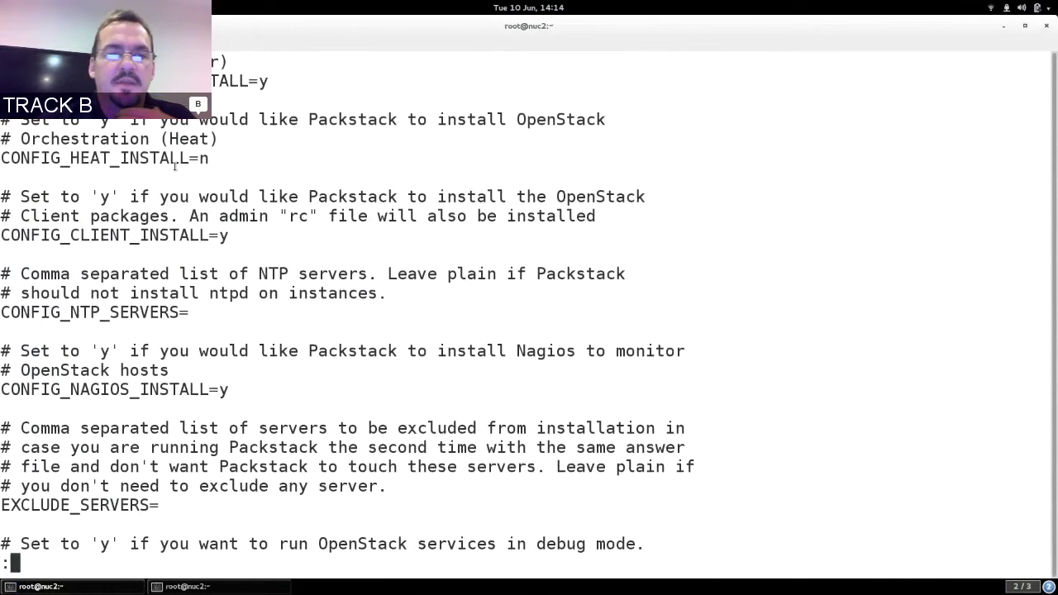
pyautogui.doubleClick(177, 235)
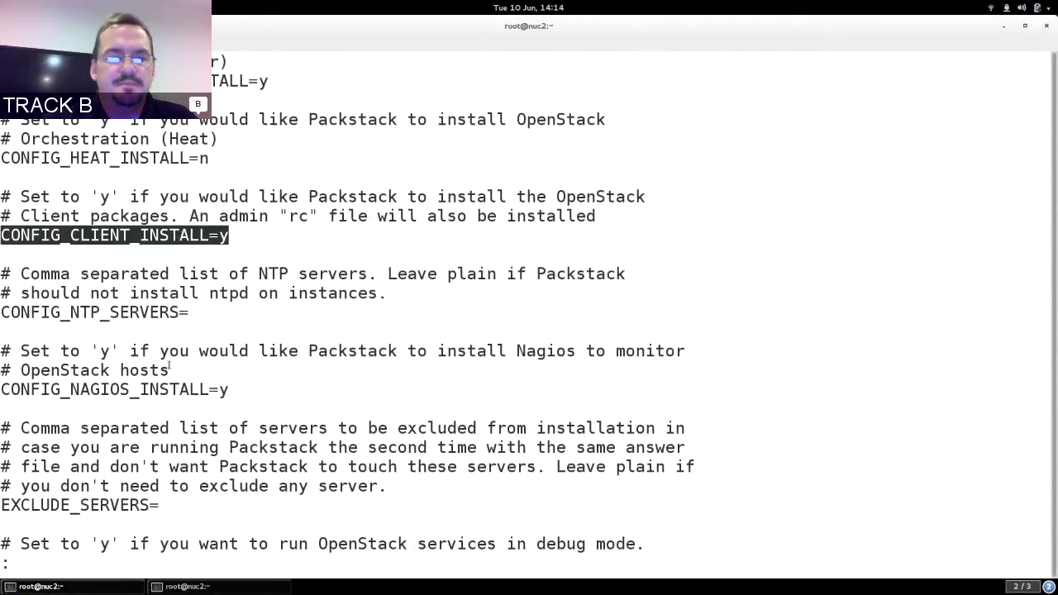
pyautogui.doubleClick(163, 311)
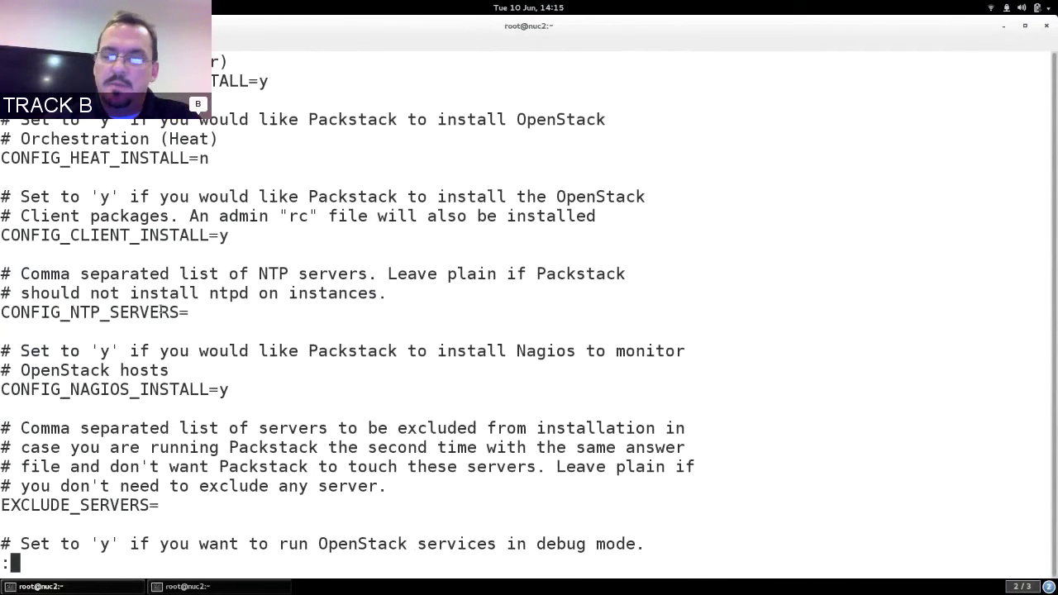
# Page through the answer file, search for SWIFT, and highlight the storage host 172.31.100.11/sda3.
pyautogui.press('space')
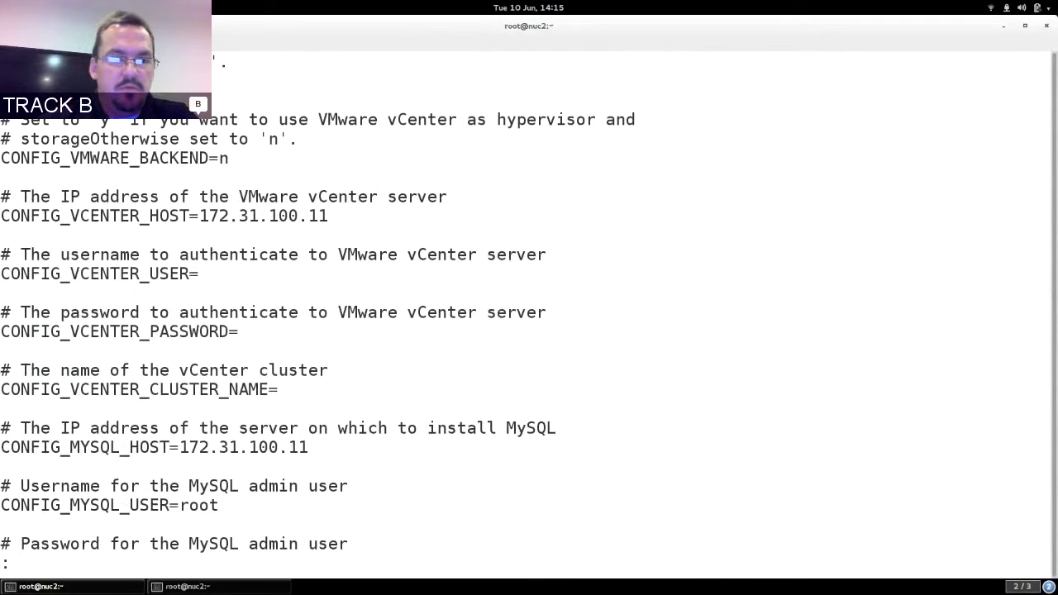
pyautogui.press('space')
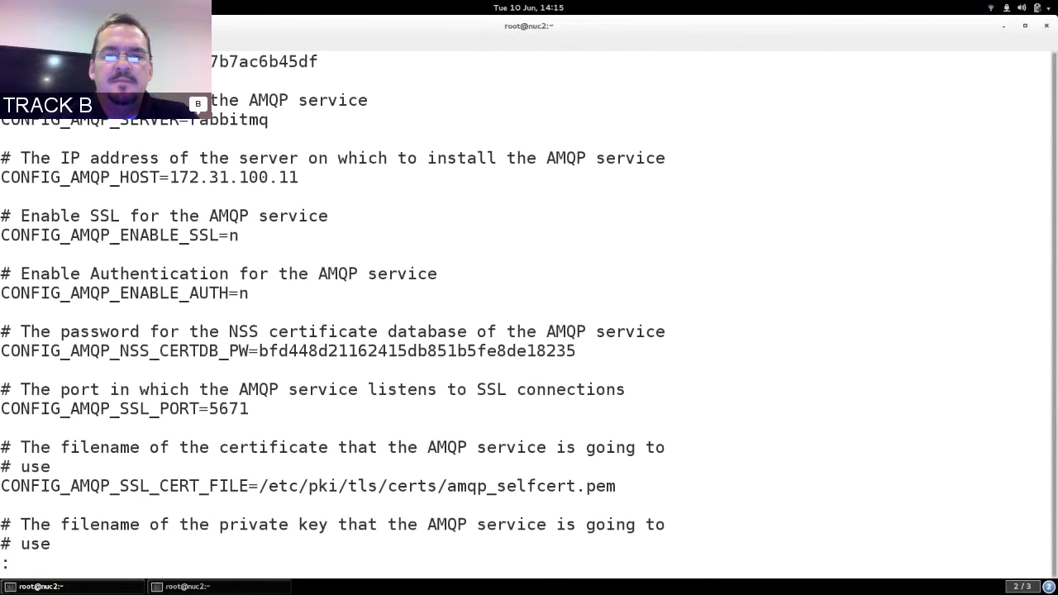
pyautogui.press('space')
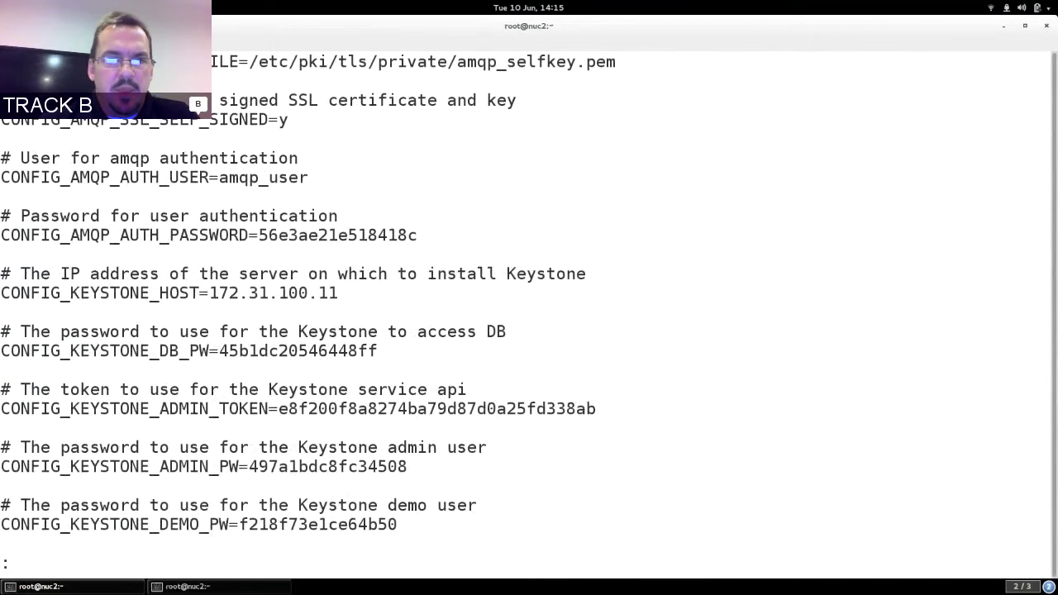
pyautogui.press('space')
pyautogui.write('/SWIFT')
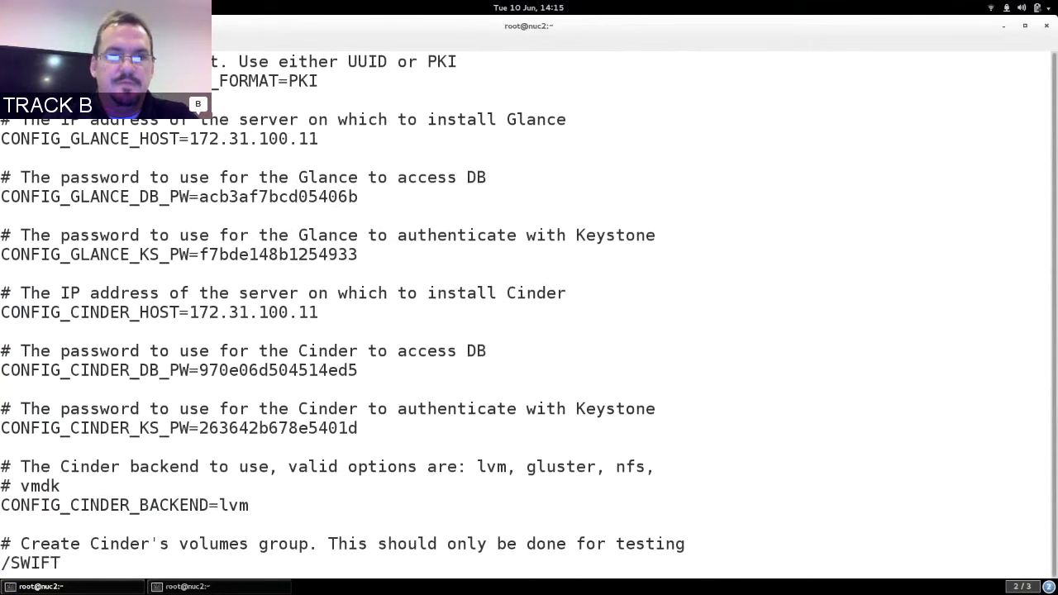
pyautogui.press('Return')
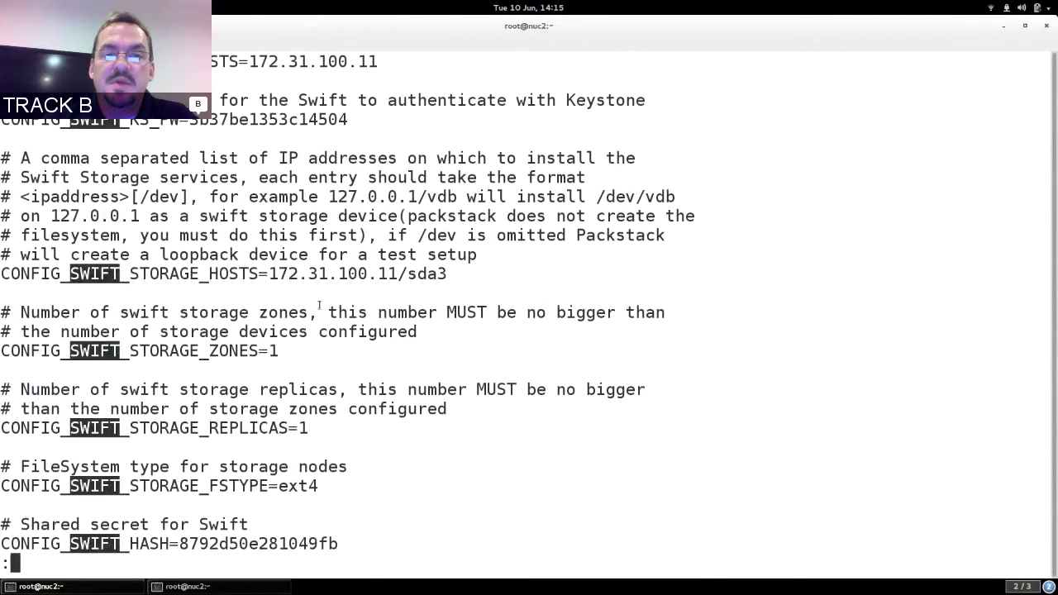
pyautogui.moveTo(270, 276); pyautogui.dragTo(446, 274)
pyautogui.click(447, 274)
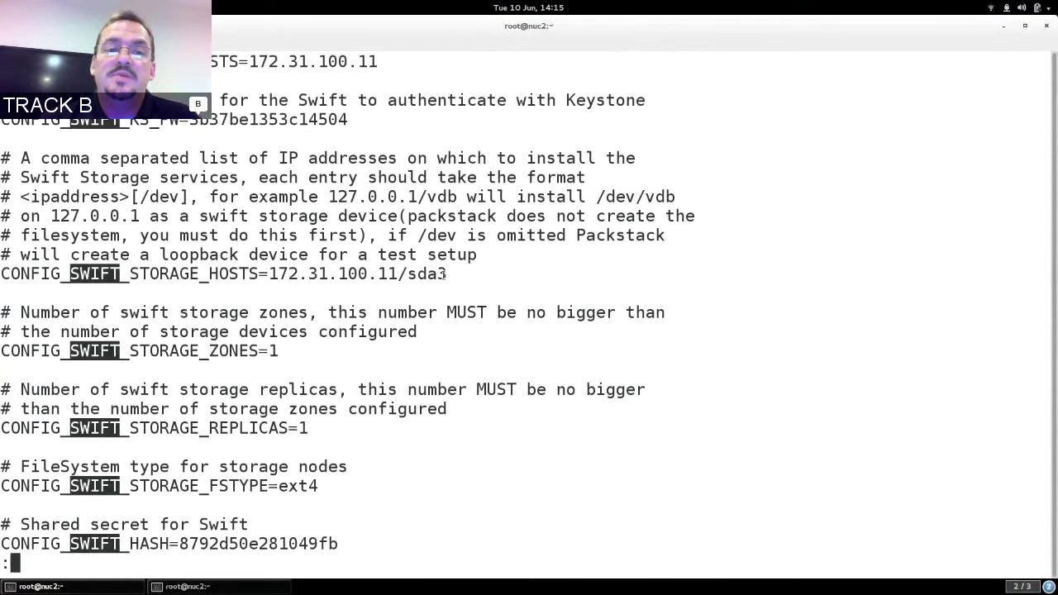
# Search for CINDER and point out the CONFIG_CINDER_VOLUMES_CREATE=n line.
pyautogui.write('/CINDER')
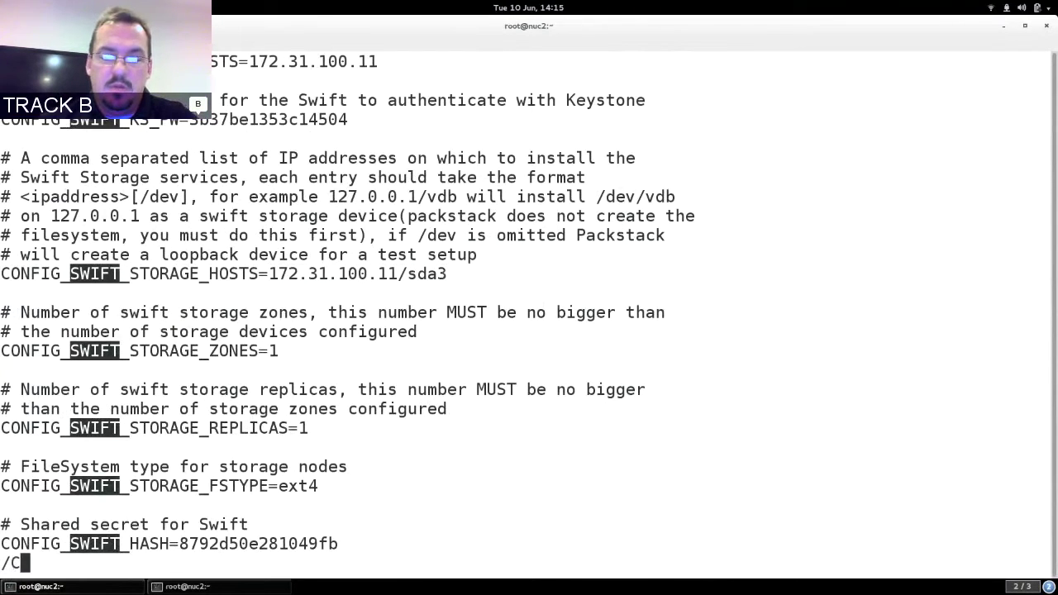
pyautogui.press('Return')
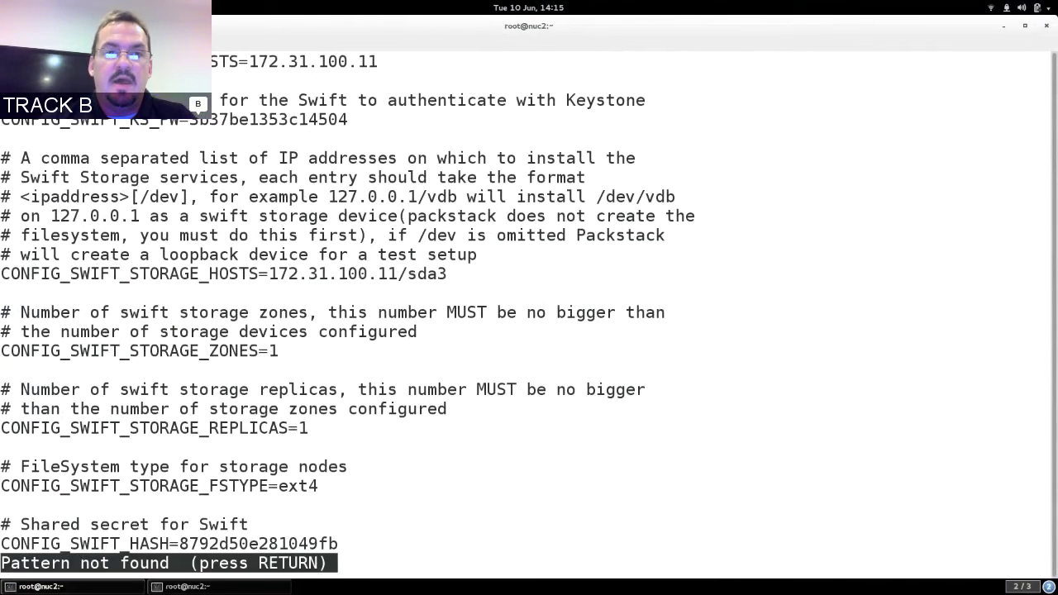
pyautogui.hotkey('shift', 'n')
pyautogui.hotkey('shift', 'n')
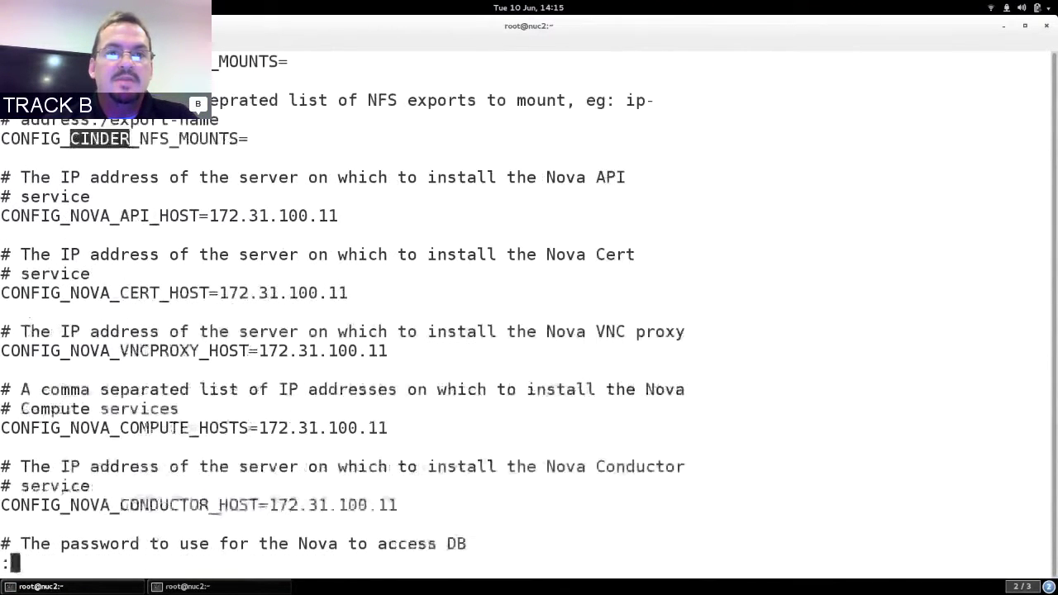
pyautogui.hotkey('shift', 'n')
pyautogui.hotkey('shift', 'n')
pyautogui.hotkey('shift', 'n')
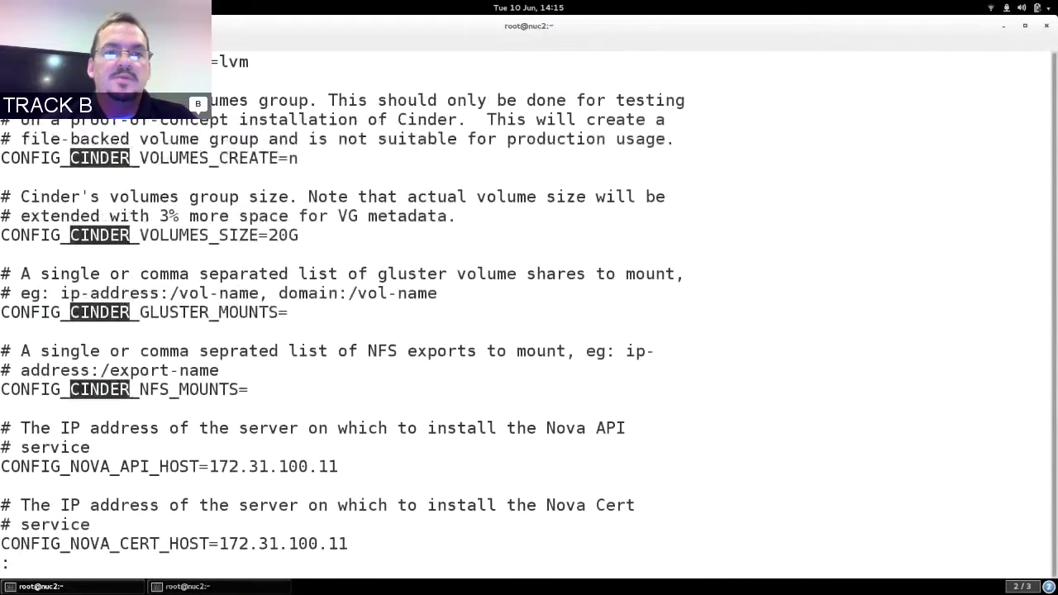
pyautogui.tripleClick(238, 158)
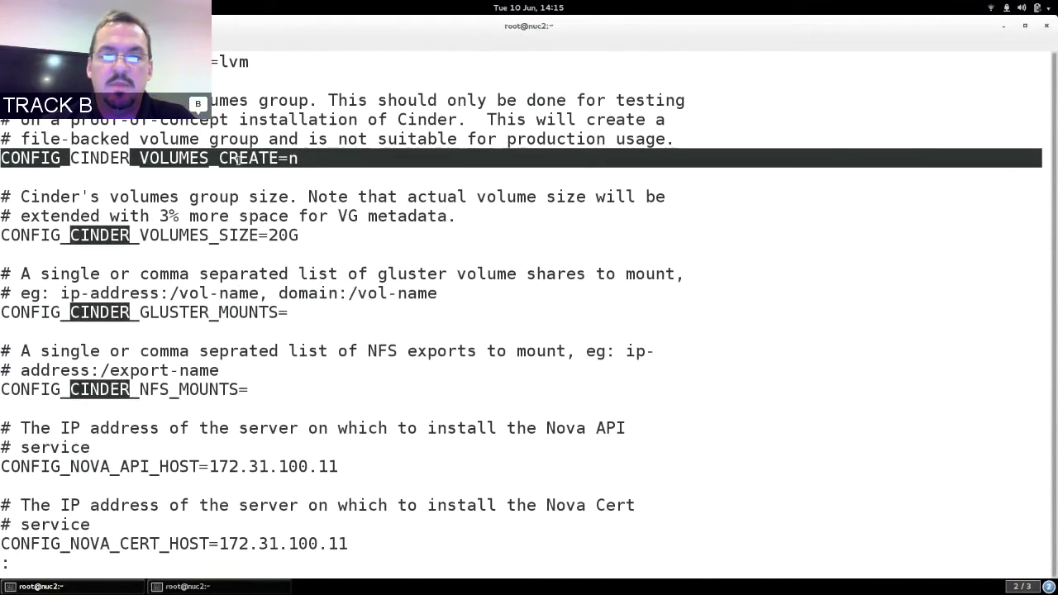
pyautogui.press('Down')
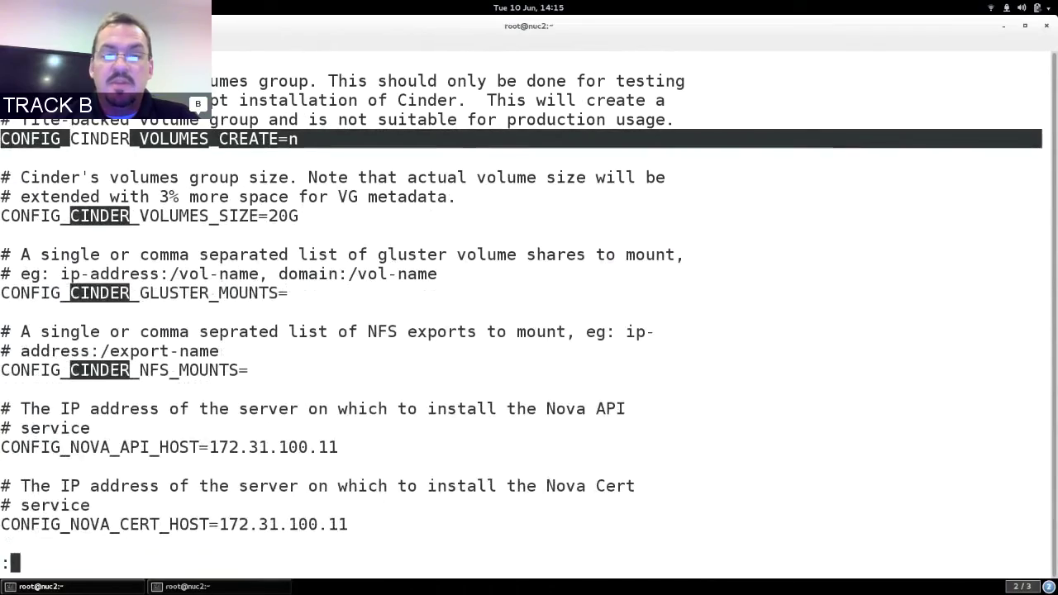
pyautogui.press('Down')
pyautogui.press('Down')
pyautogui.press('Down')
pyautogui.press('Down')
pyautogui.press('Down')
pyautogui.press('Down')
pyautogui.press('Down')
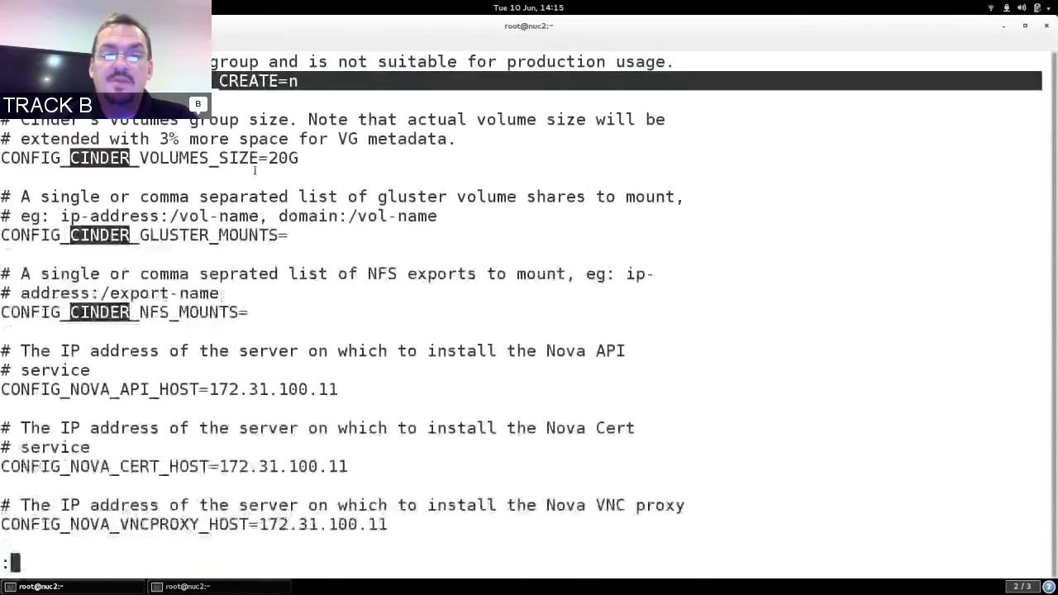
pyautogui.press('q')
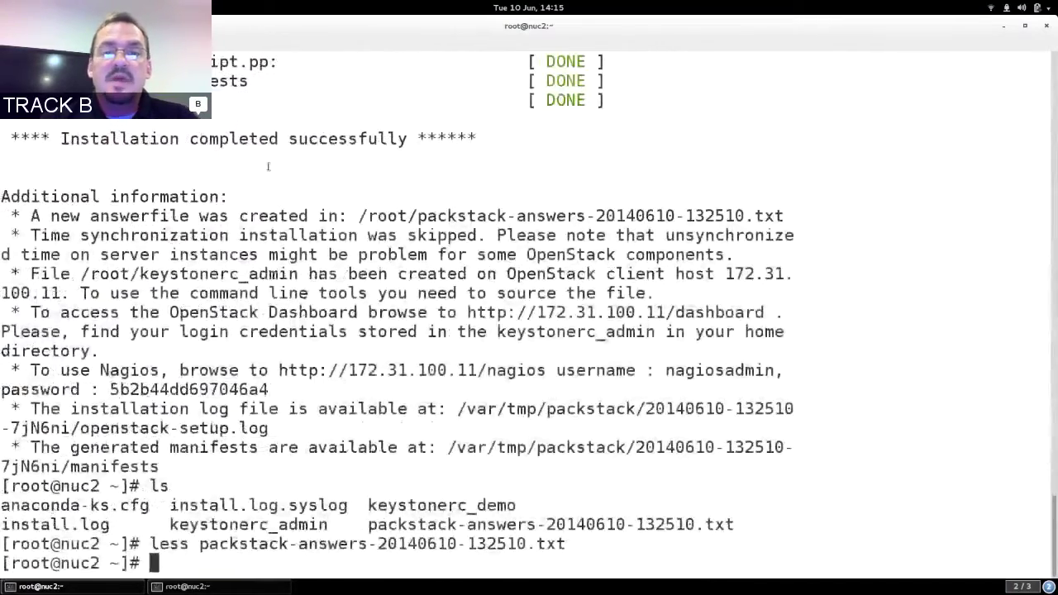
pyautogui.doubleClick(463, 218)
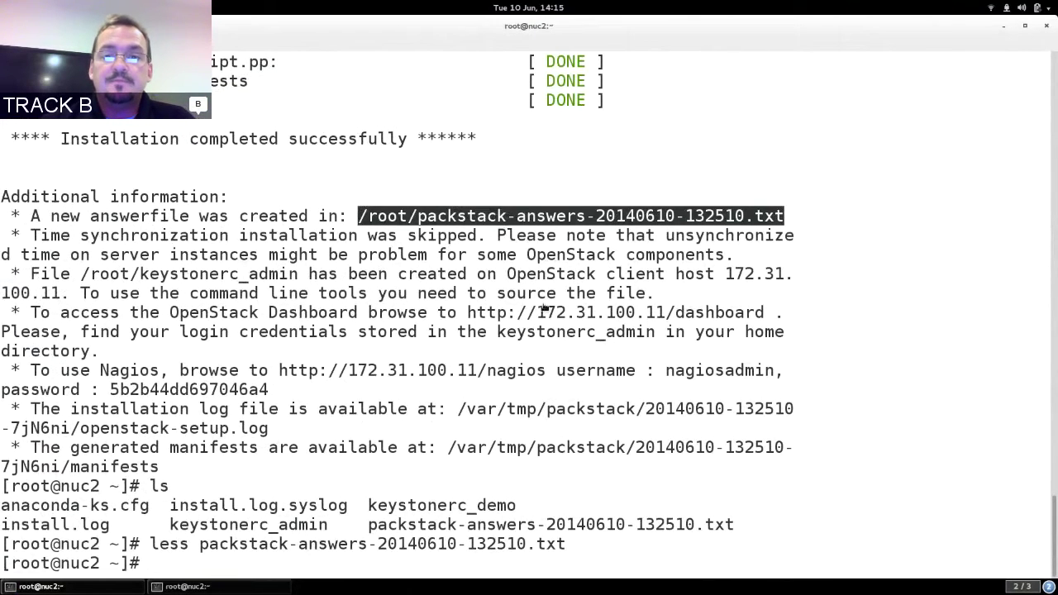
pyautogui.doubleClick(492, 313)
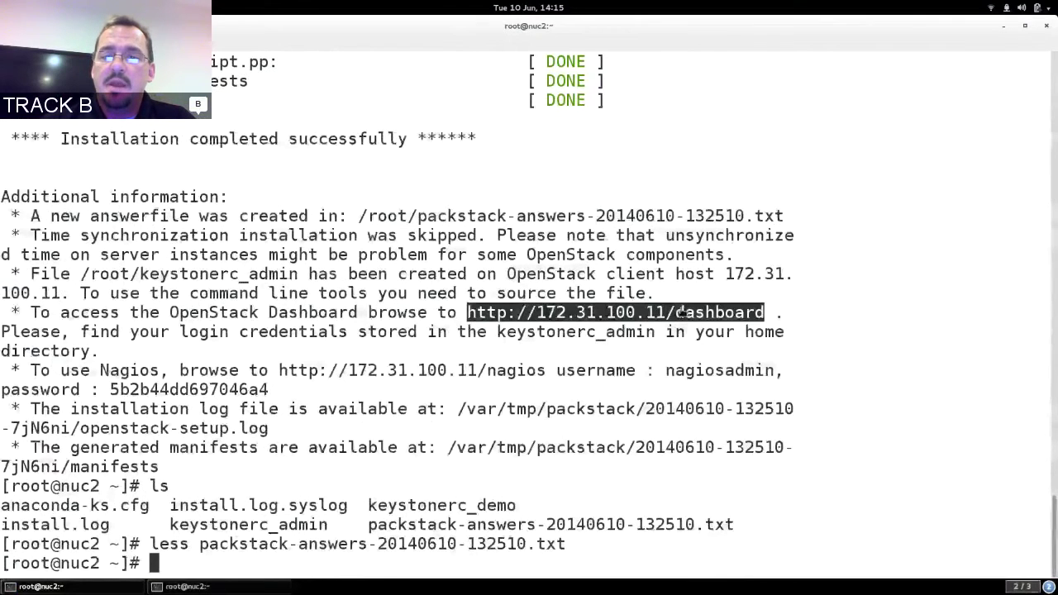
pyautogui.rightClick(681, 313)
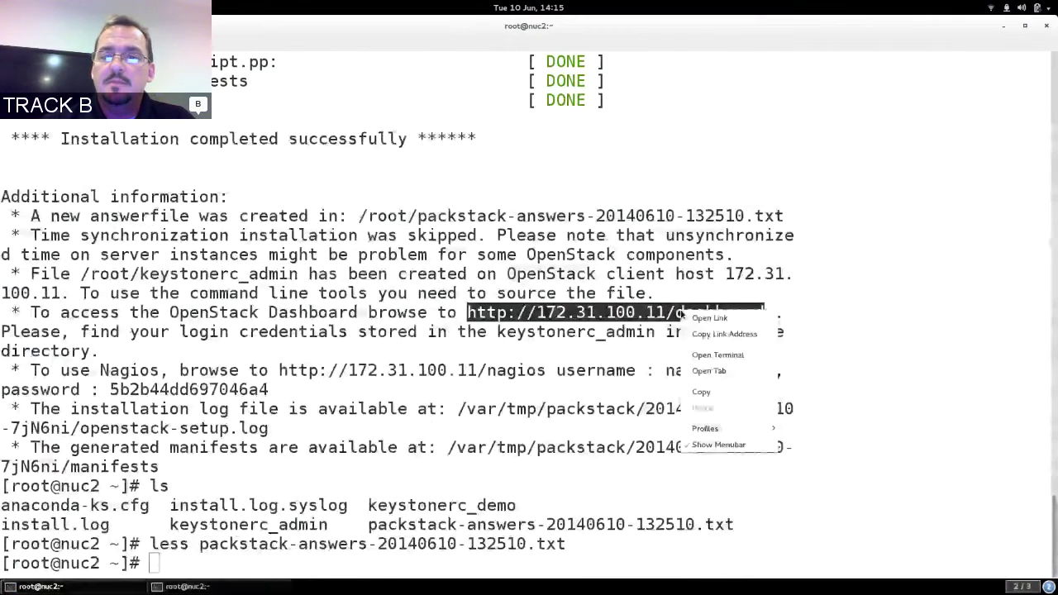
pyautogui.click(731, 334)
pyautogui.hotkey('ctrl', 'alt', 'Up')
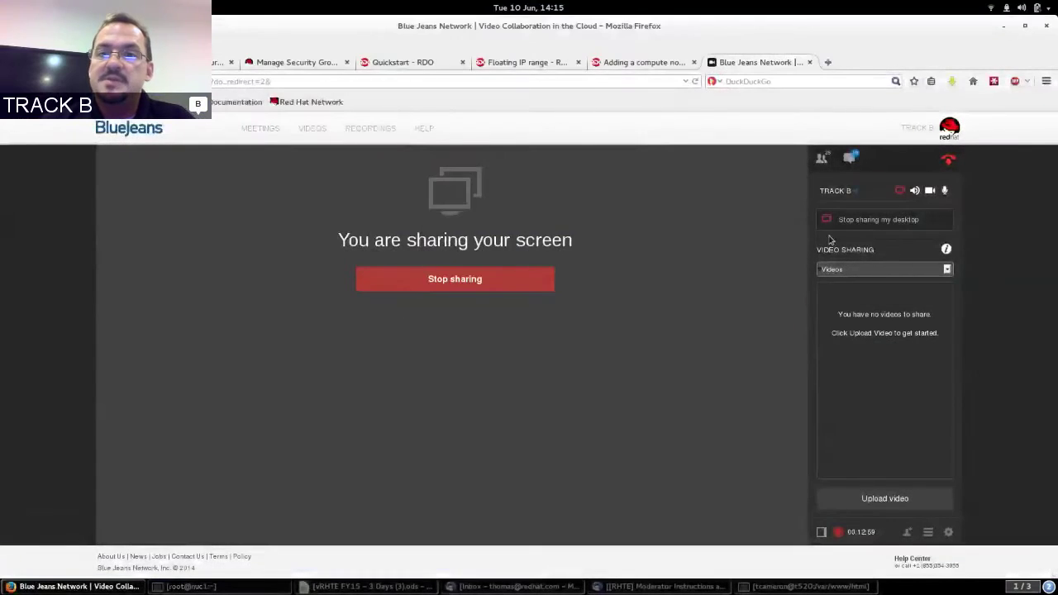
# Open a new Firefox tab and load the OpenStack Dashboard at 172.31.100.11/dashboard.
pyautogui.click(829, 62)
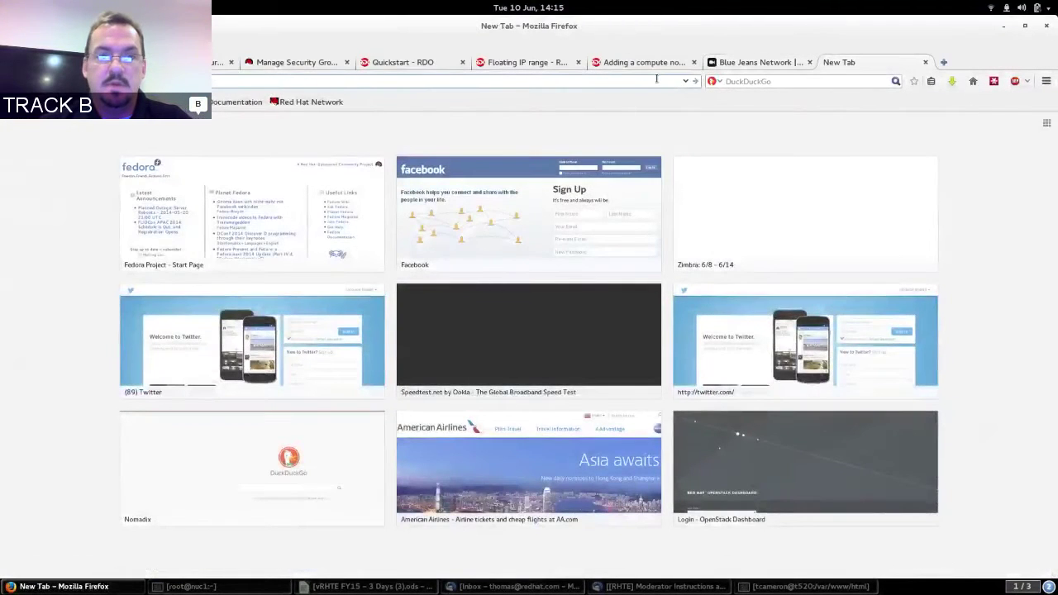
pyautogui.hotkey('ctrl', 'v')
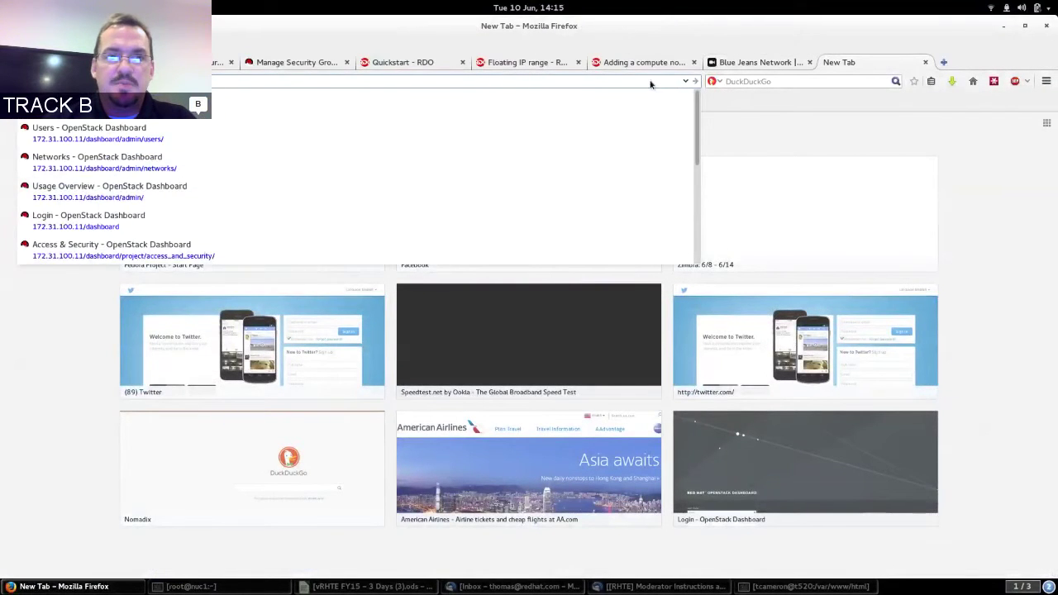
pyautogui.press('Return')
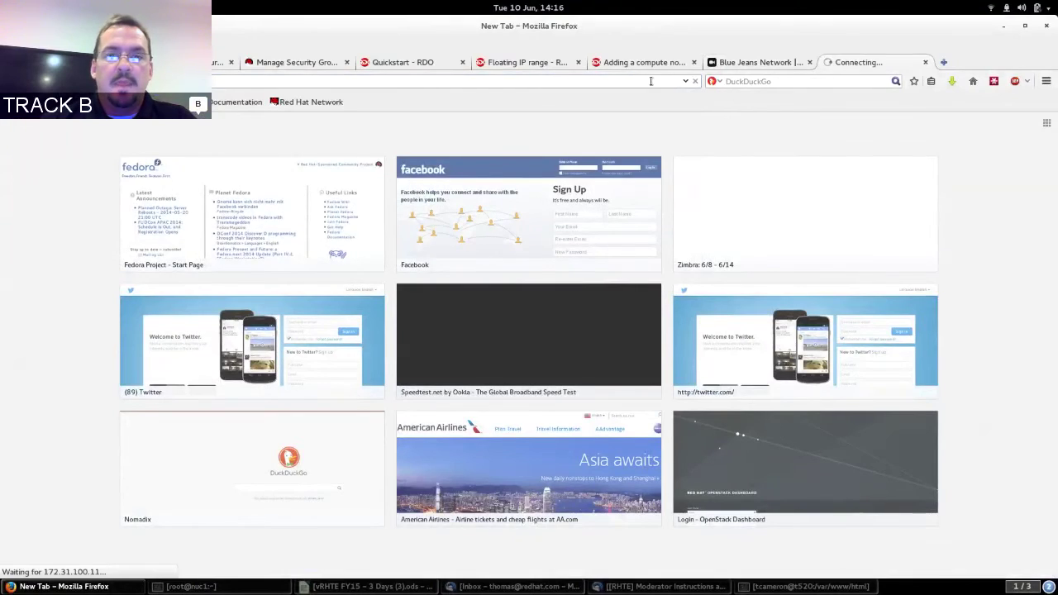
# Back on the nuc2 terminal, start a less command on the keystonerc file.
pyautogui.hotkey('ctrl', 'alt', 'Down')
pyautogui.write('less k')
pyautogui.press('Tab')
# View keystonerc_admin with less and copy its OS_PASSWORD value.
pyautogui.write('ad')
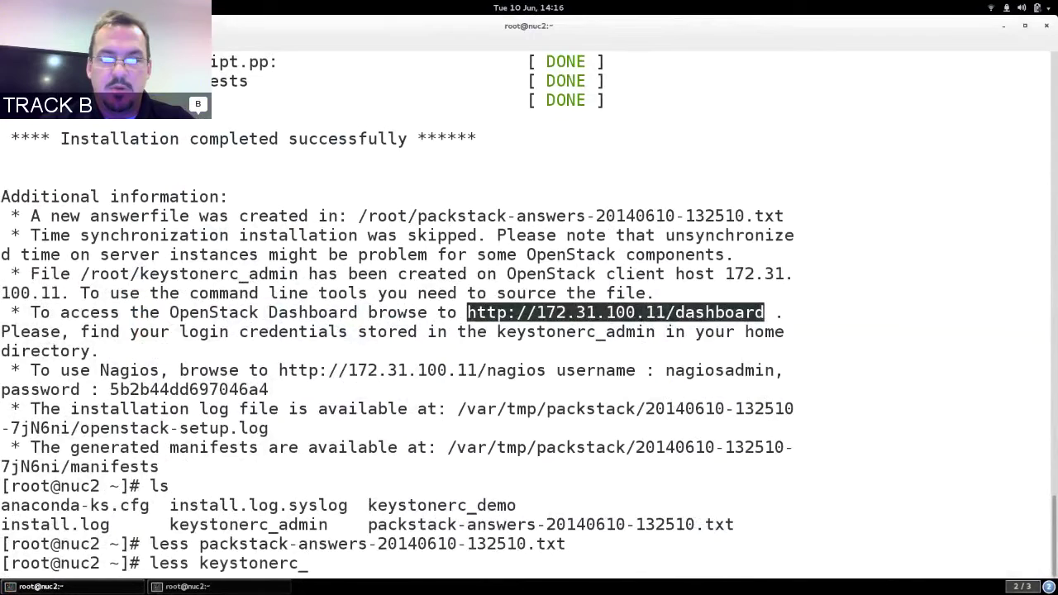
pyautogui.press('Tab')
pyautogui.press('Return')
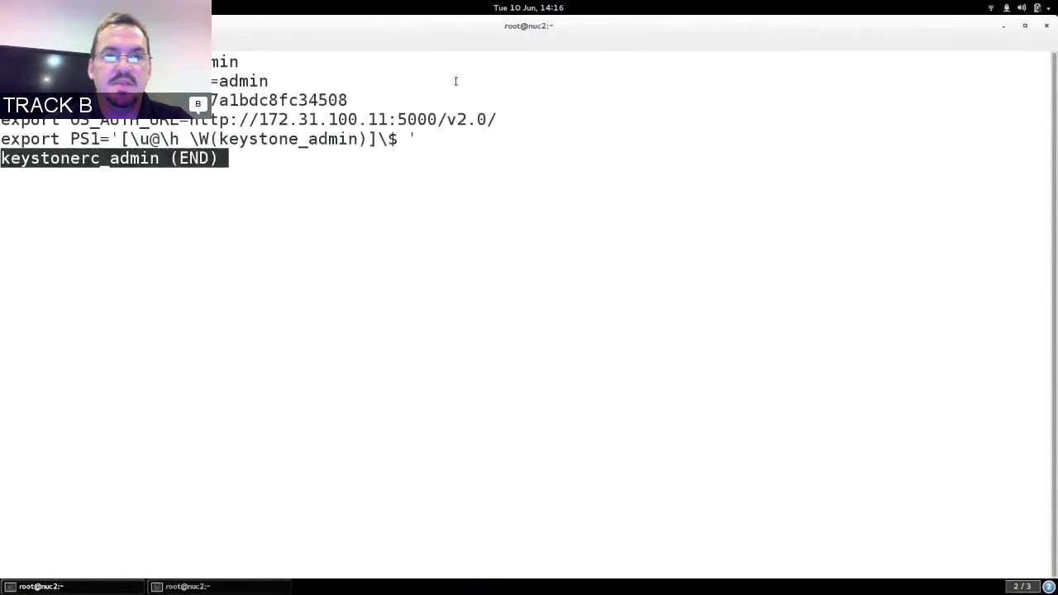
pyautogui.moveTo(193, 100); pyautogui.dragTo(342, 100)
pyautogui.rightClick(342, 100)
pyautogui.click(383, 144)
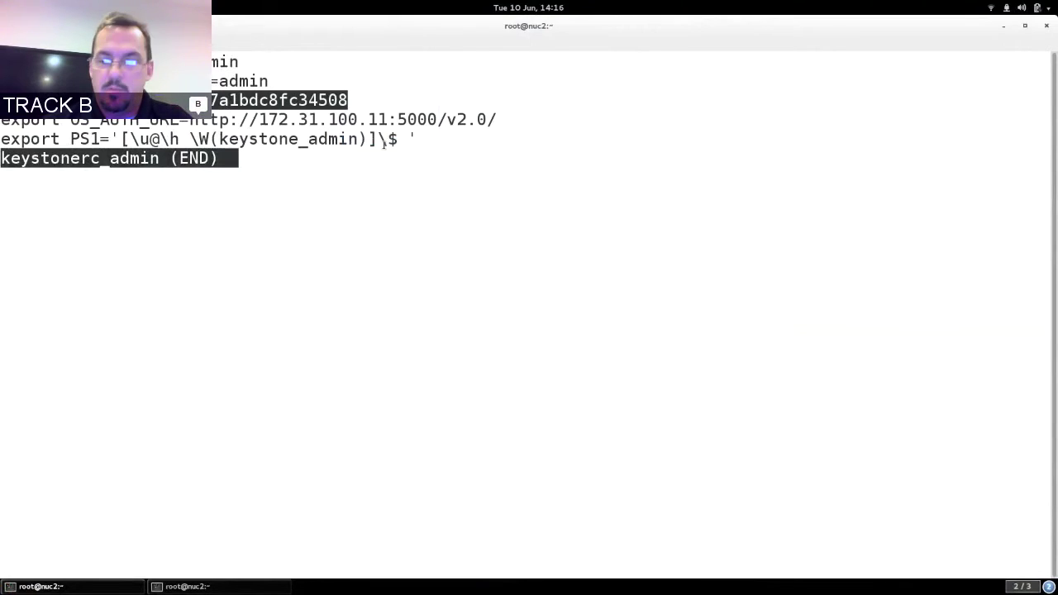
# Fill the dashboard login with user name admin and the copied password.
pyautogui.hotkey('ctrl', 'alt', 'Up')
pyautogui.write('admin')
pyautogui.press('Tab')
pyautogui.hotkey('ctrl', 'v')
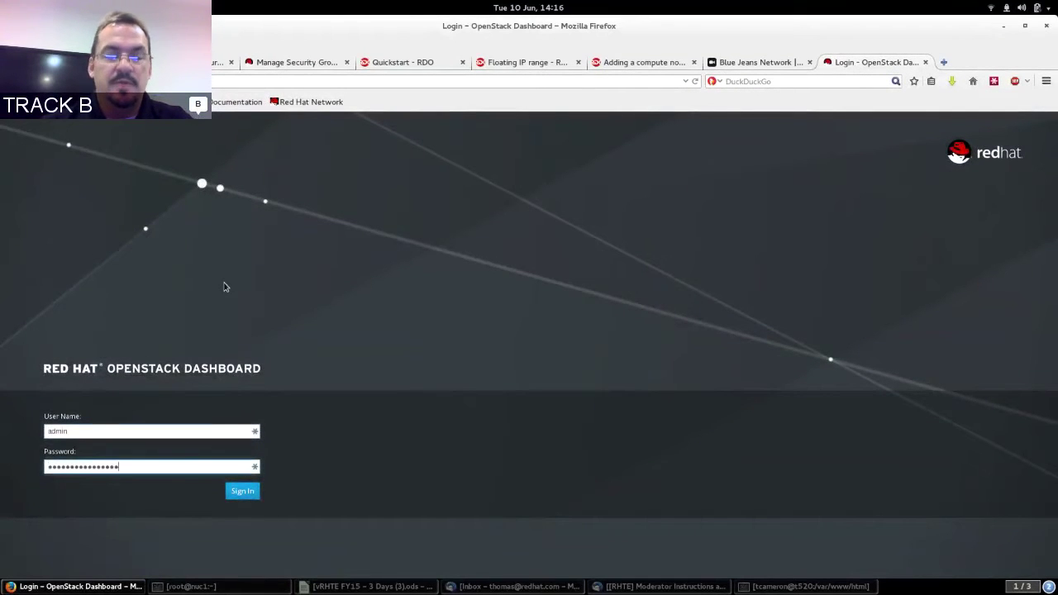
# Sign in to the dashboard as admin and let LastPass save the site.
pyautogui.click(245, 495)
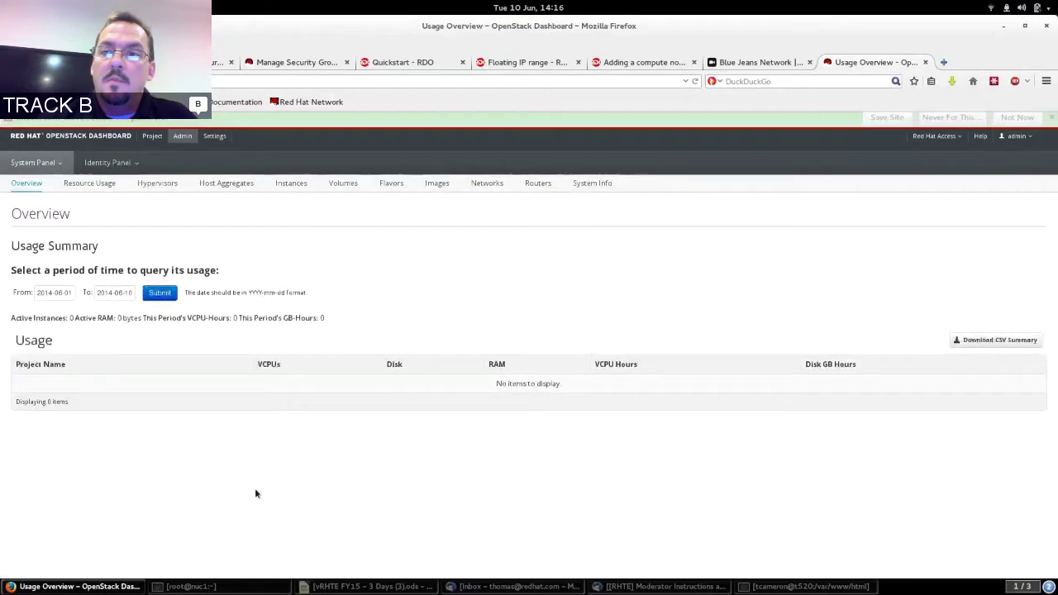
pyautogui.click(884, 121)
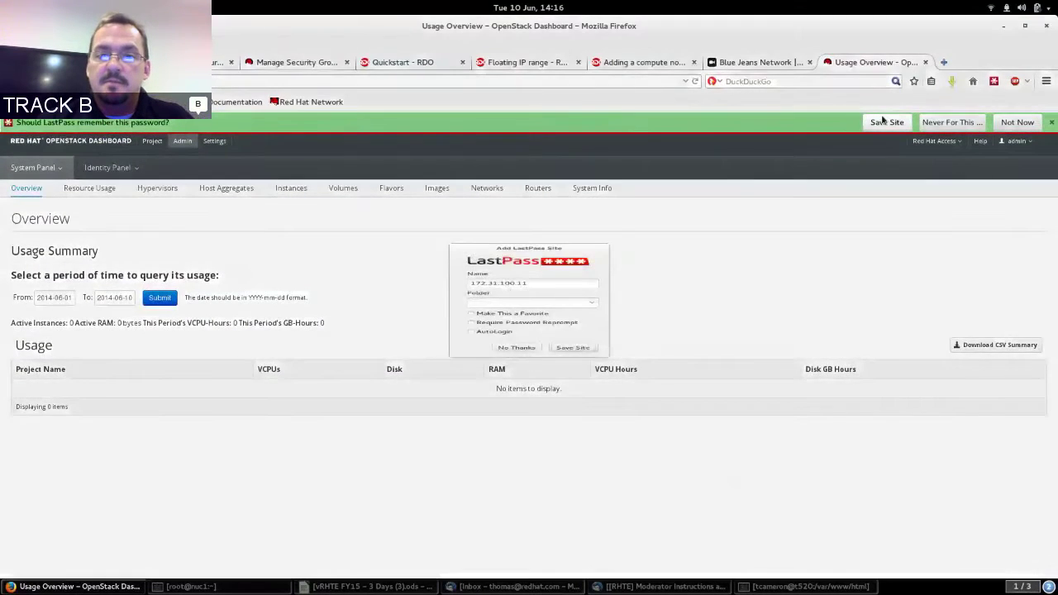
pyautogui.click(577, 378)
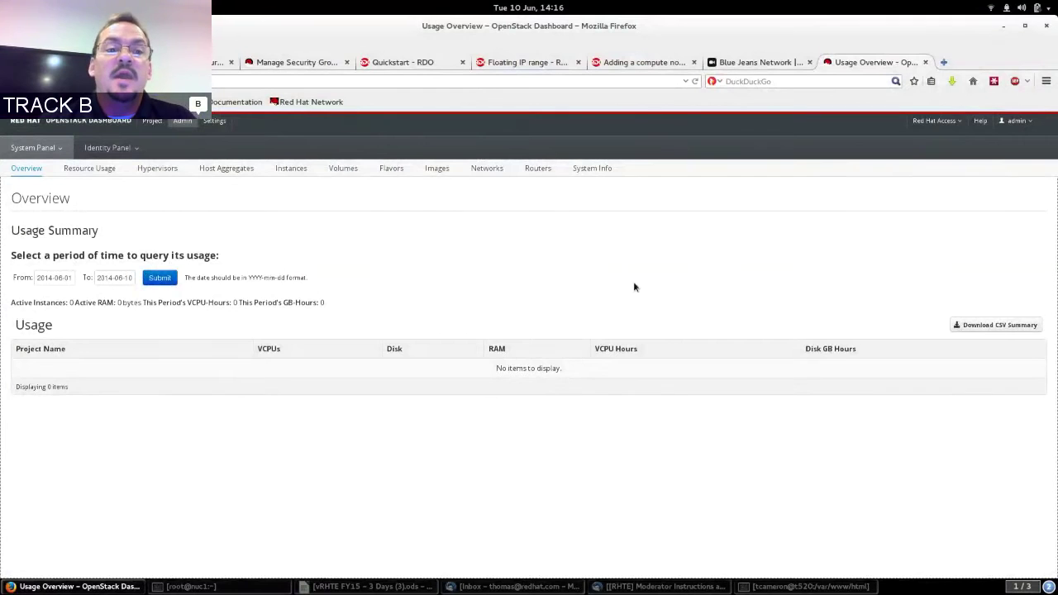
# Open Admin > Networks, zoom in twice, and select the public subnet 172.24.4.224/28.
pyautogui.click(487, 171)
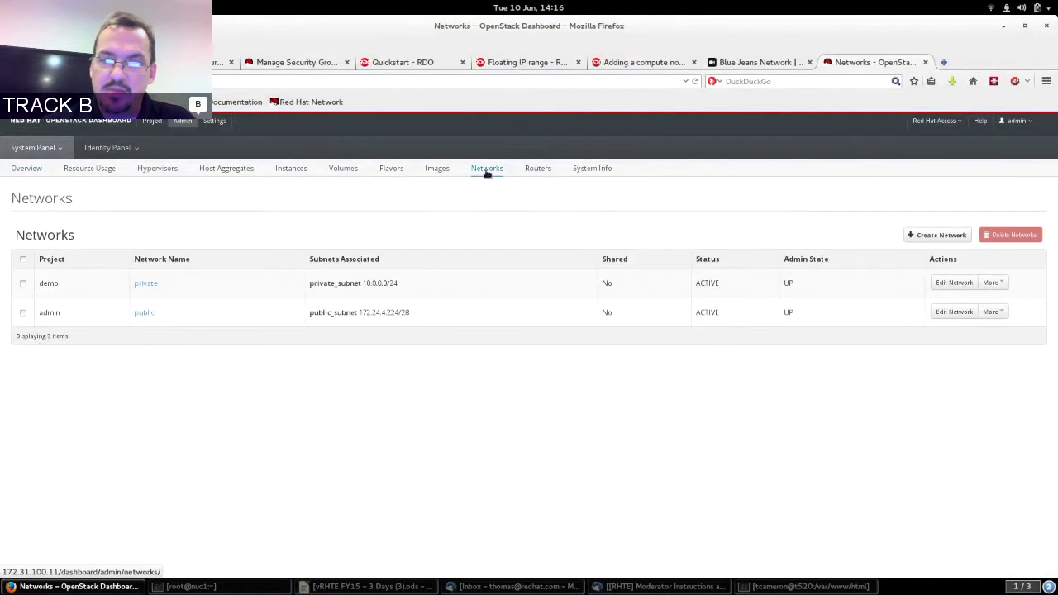
pyautogui.hotkey('ctrl', '+')
pyautogui.hotkey('ctrl', '+')
pyautogui.hotkey('ctrl', '+')
pyautogui.hotkey('ctrl', '+')
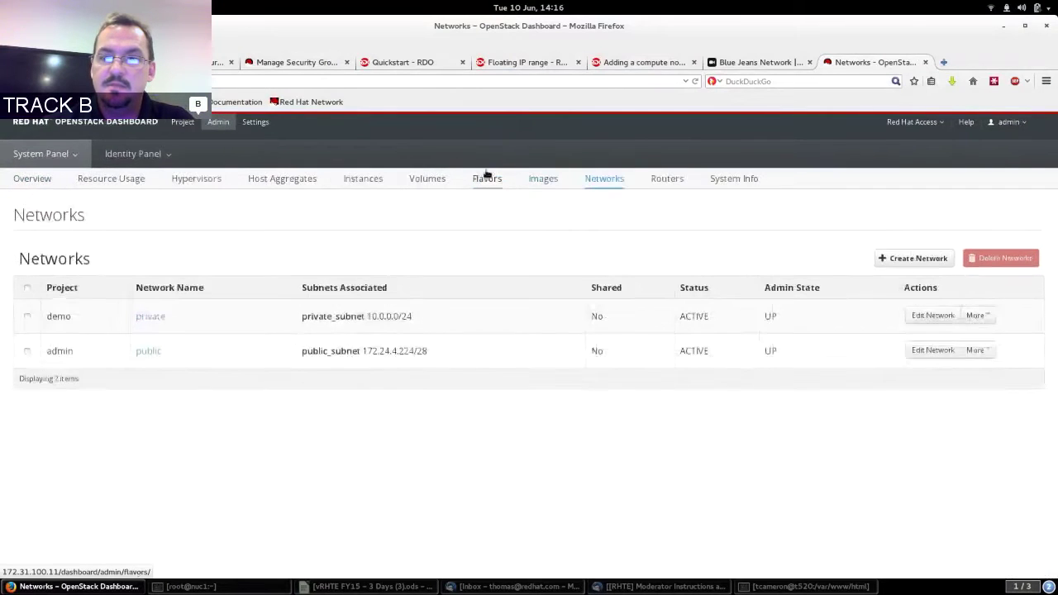
pyautogui.hotkey('ctrl', '+')
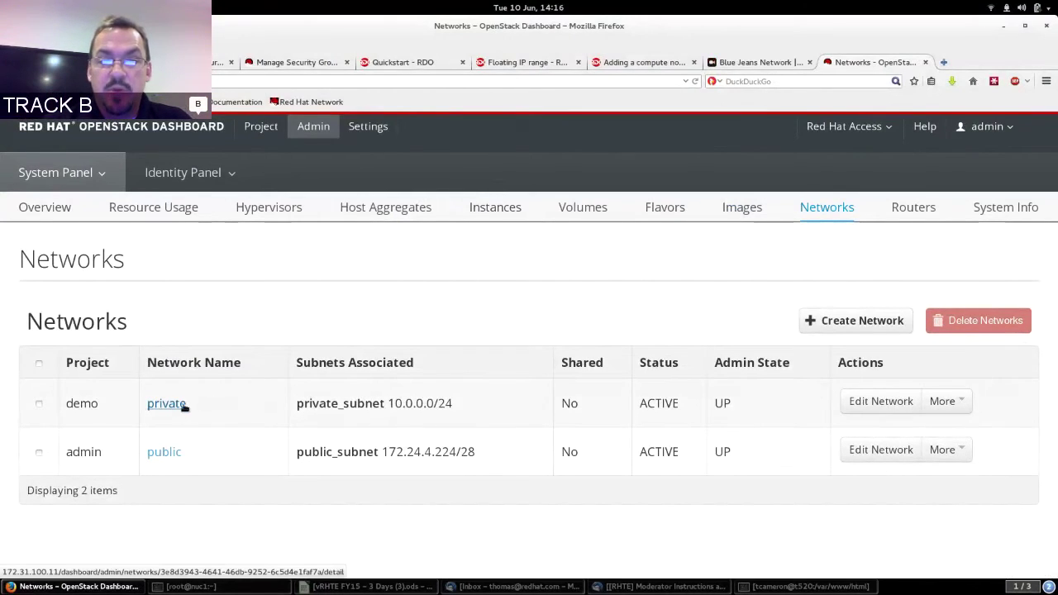
pyautogui.moveTo(382, 451); pyautogui.dragTo(473, 451)
pyautogui.click(469, 451)
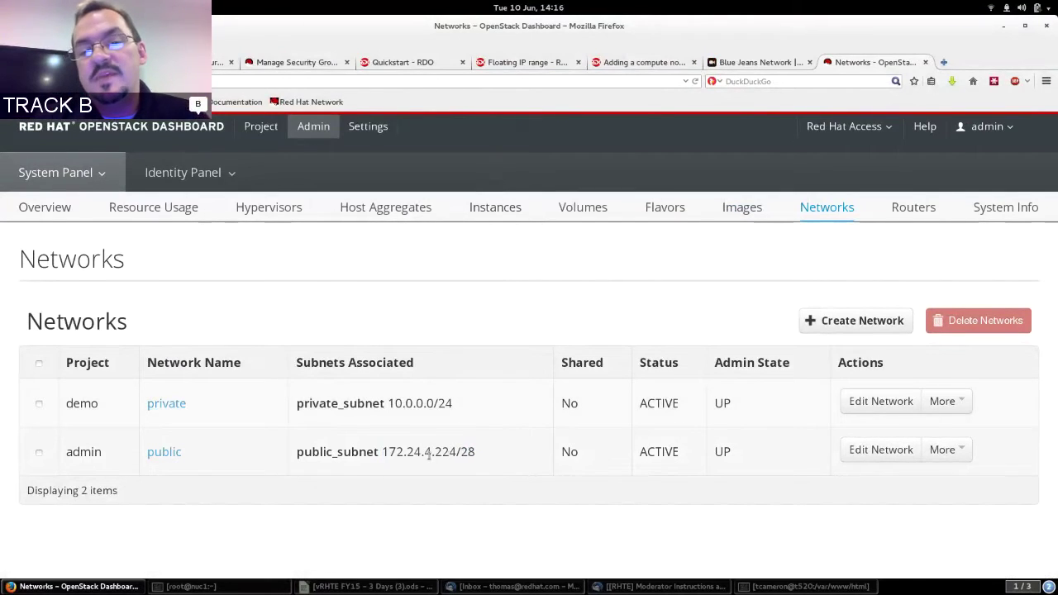
pyautogui.moveTo(382, 451); pyautogui.dragTo(468, 451)
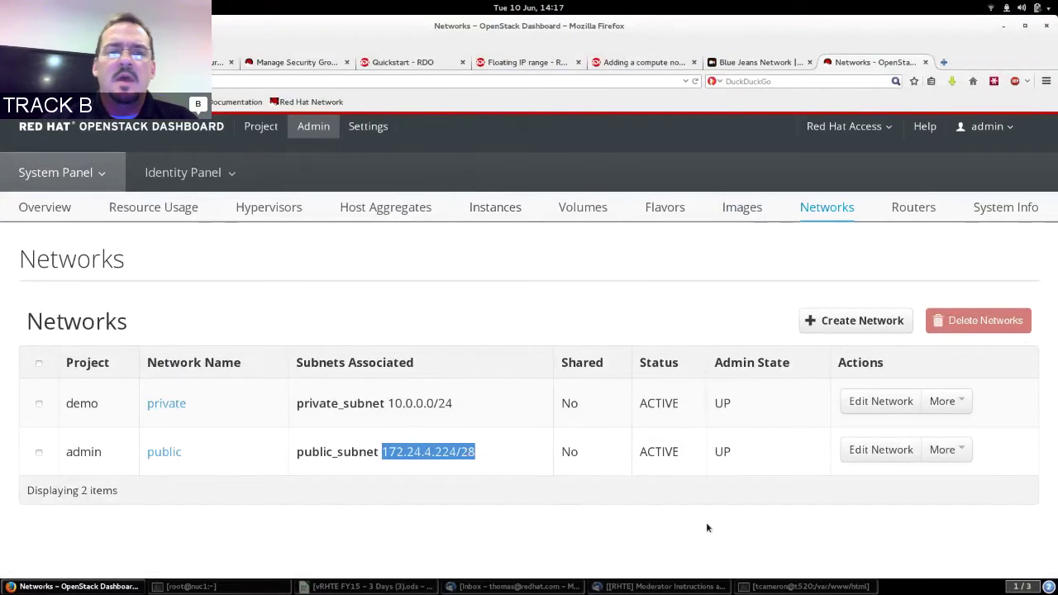
pyautogui.hotkey('ctrl', 'alt', 'Down')
pyautogui.write('q')
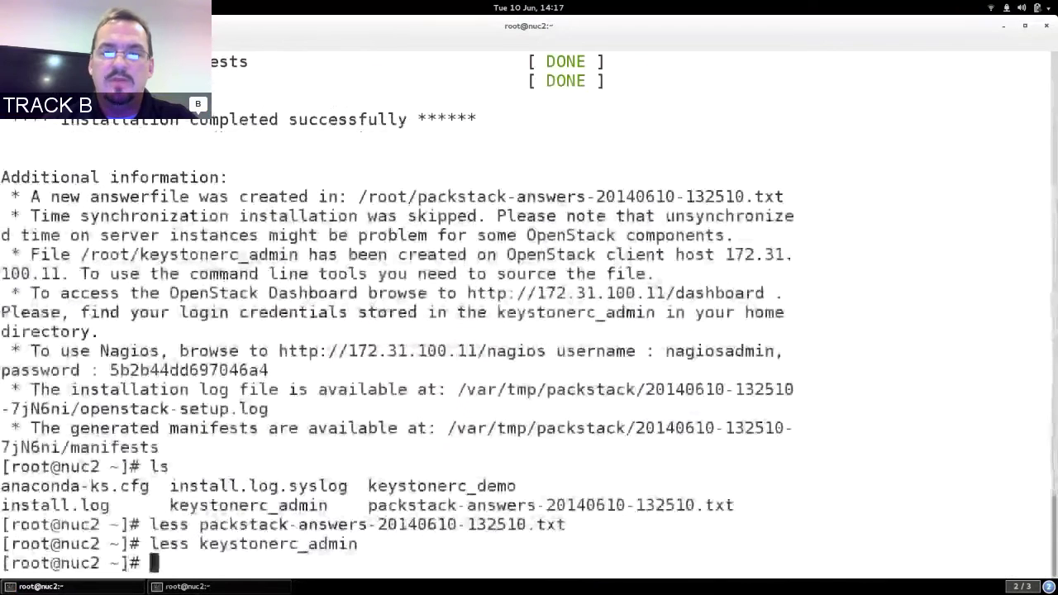
pyautogui.write('less ')
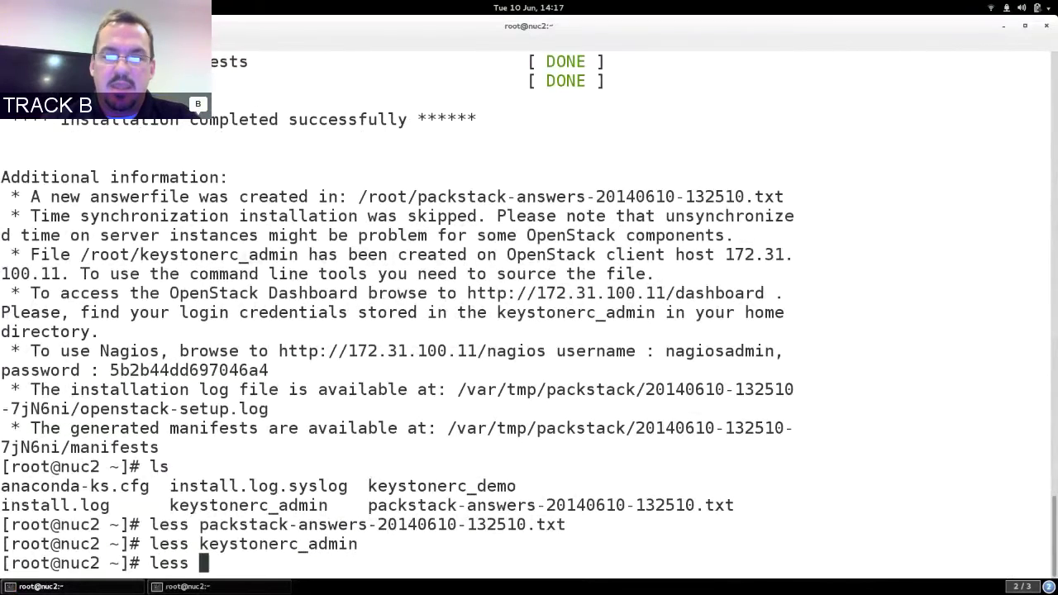
pyautogui.write('p')
# Open the packstack answers file in less and search it for 172.
pyautogui.press('Tab')
pyautogui.press('Return')
pyautogui.write('/172')
pyautogui.press('Return')
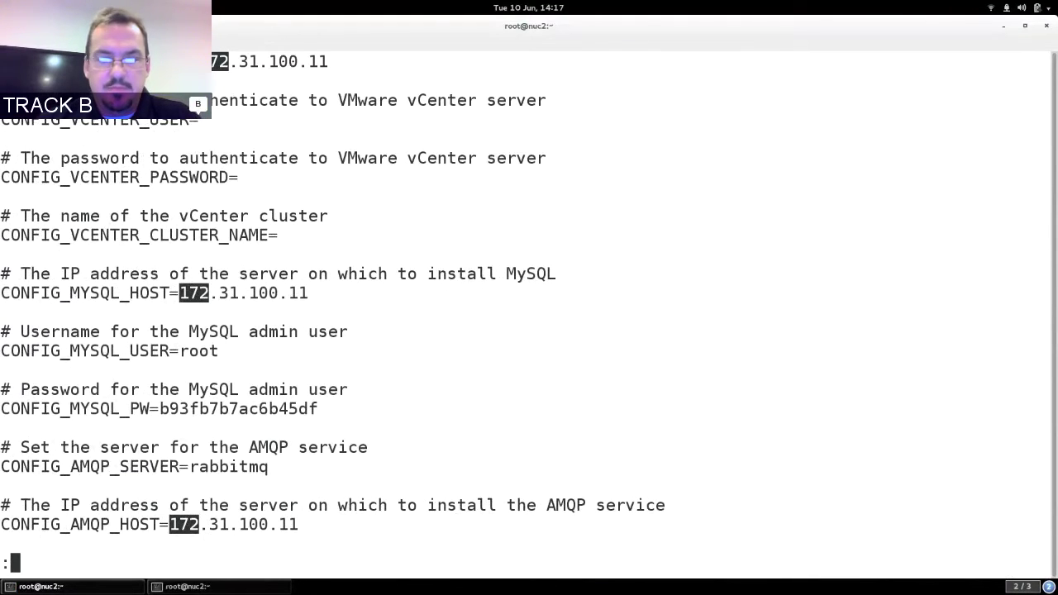
# Search for 172.24 and highlight the CONFIG_PROVISION_DEMO_FLOATRANGE 172.24.4.224/28 line.
pyautogui.hotkey('ctrl', 'alt', 'Up')
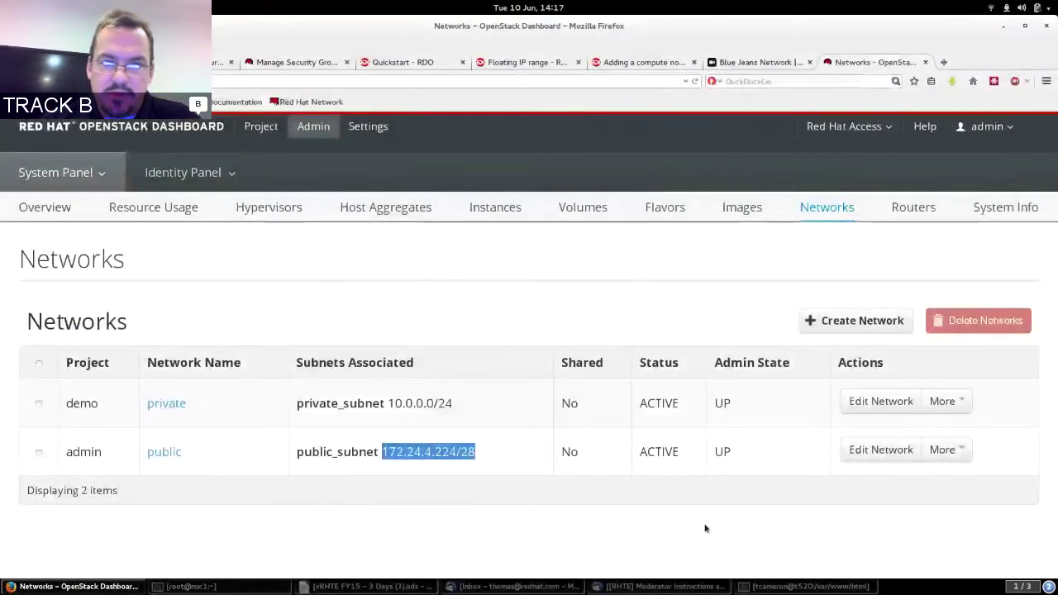
pyautogui.hotkey('ctrl', 'alt', 'Down')
pyautogui.write('/')
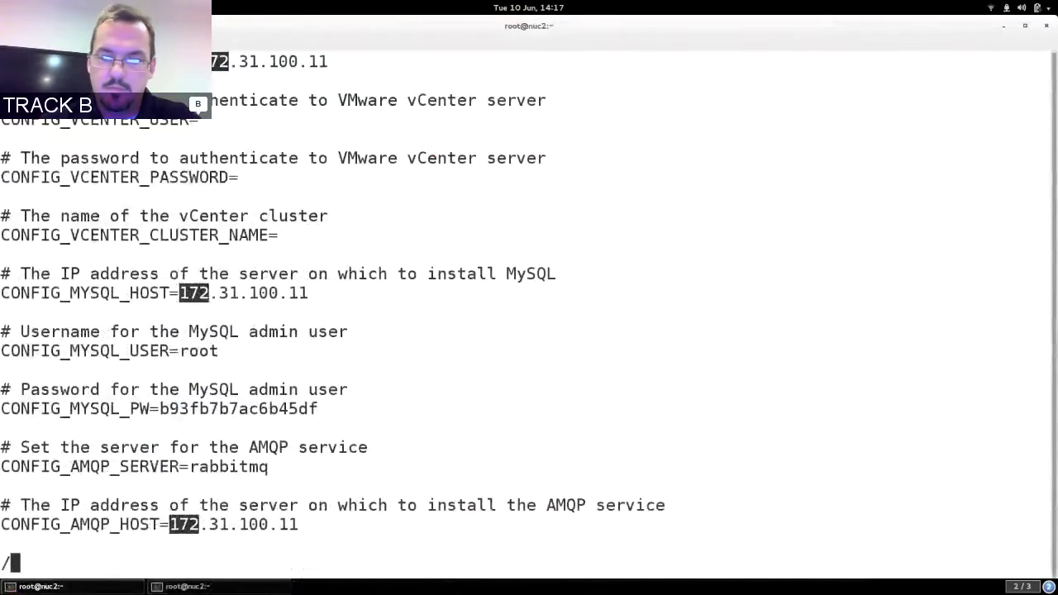
pyautogui.write('172.24')
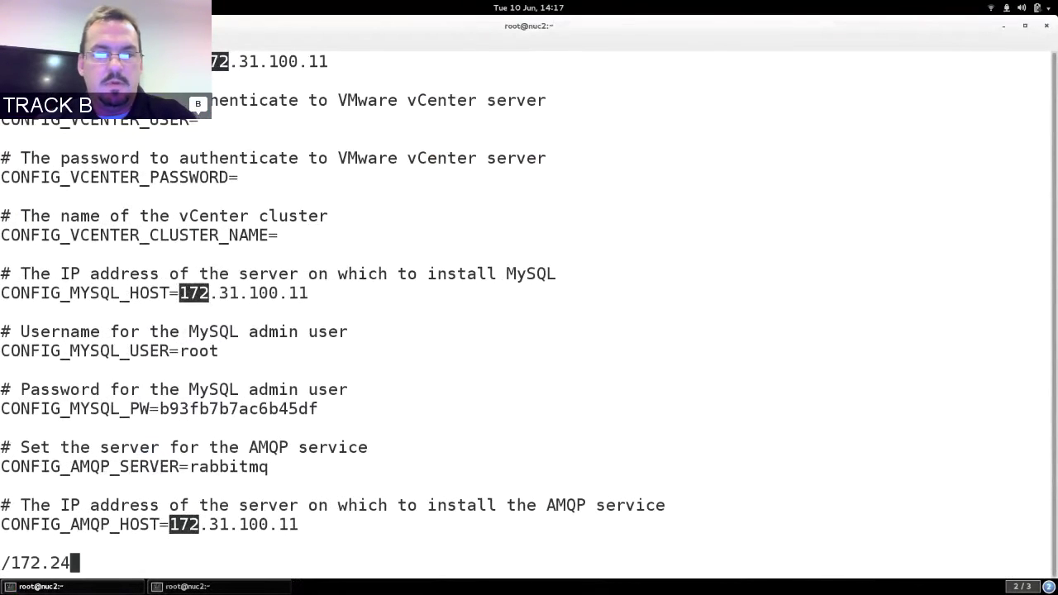
pyautogui.press('Return')
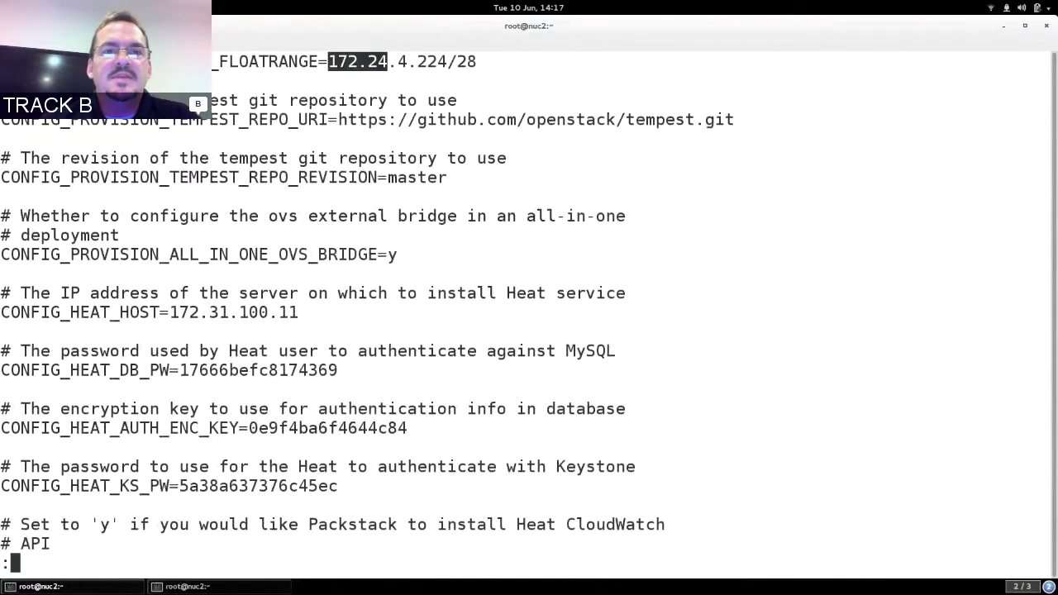
pyautogui.scroll(1, 736, 434)
pyautogui.scroll(2, 736, 434)
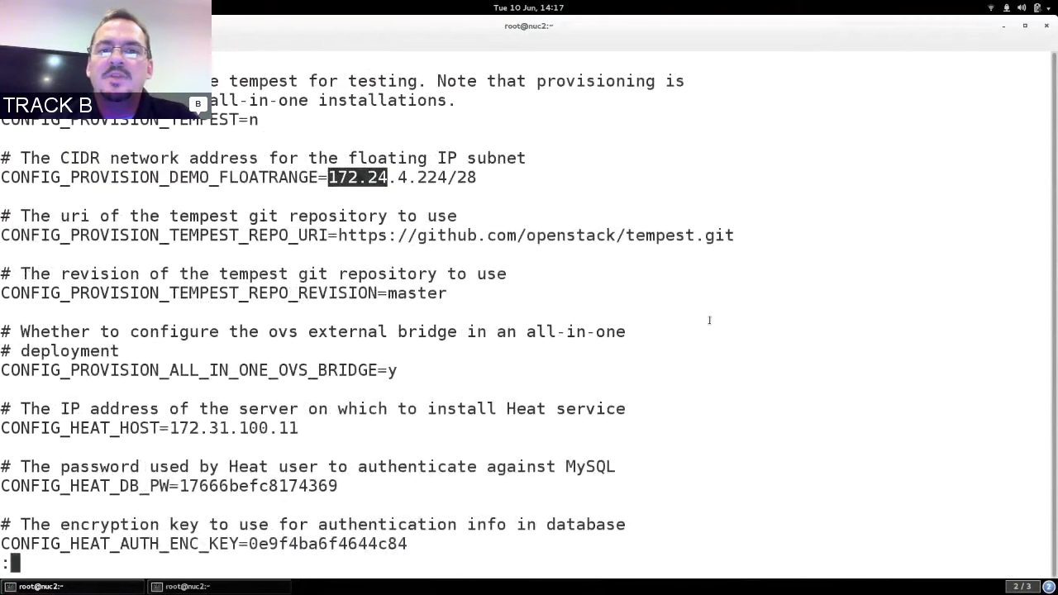
pyautogui.tripleClick(344, 176)
pyautogui.click(344, 177)
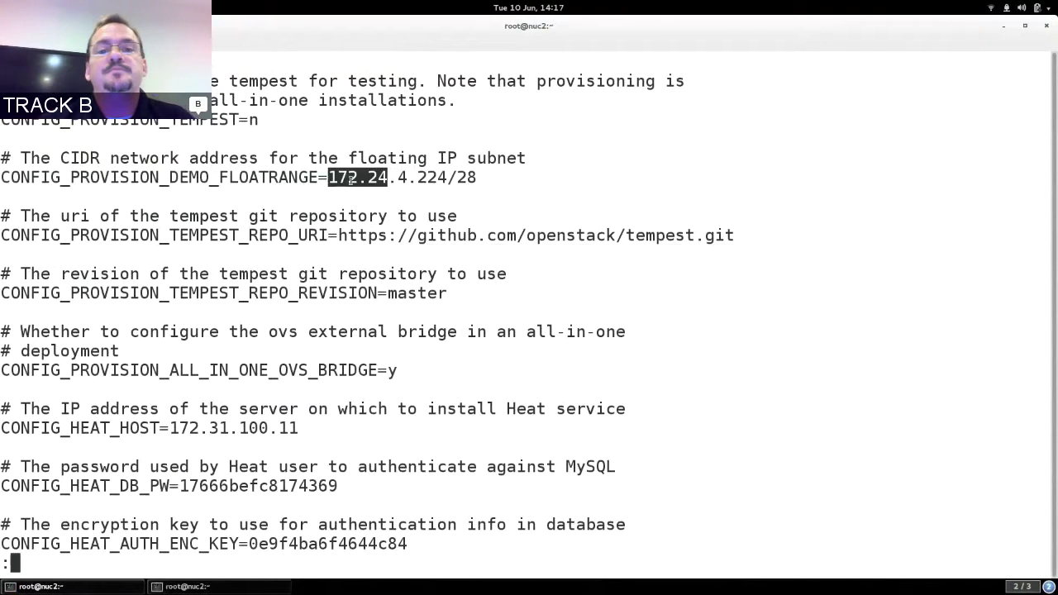
pyautogui.hotkey('ctrl', 'alt', 'Up')
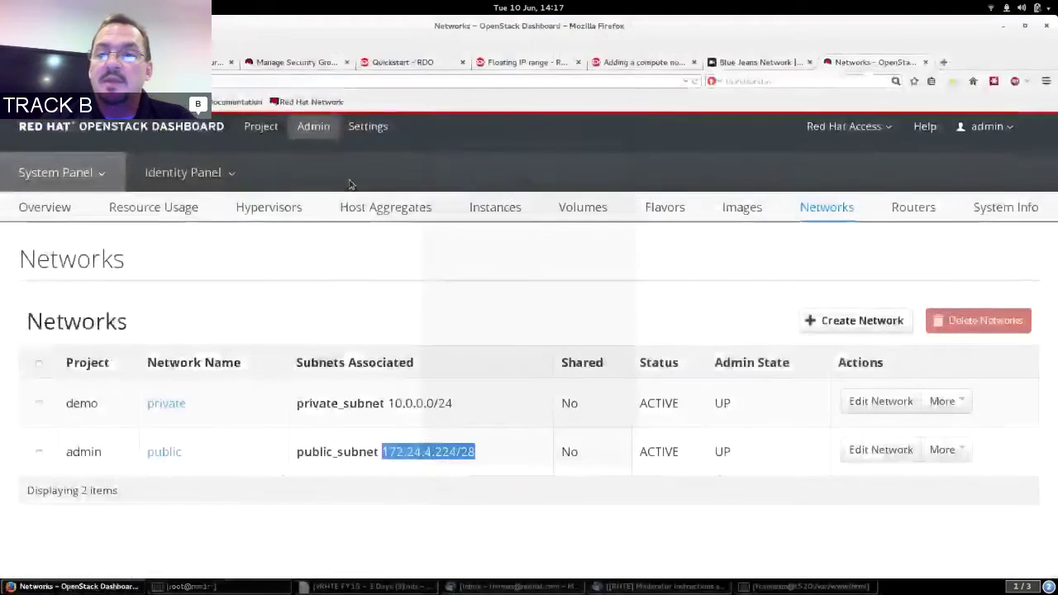
# Open router1 from the Routers list and highlight its interface IPs 172.24.4.226 and 10.0.0.1.
pyautogui.click(904, 207)
pyautogui.click(259, 404)
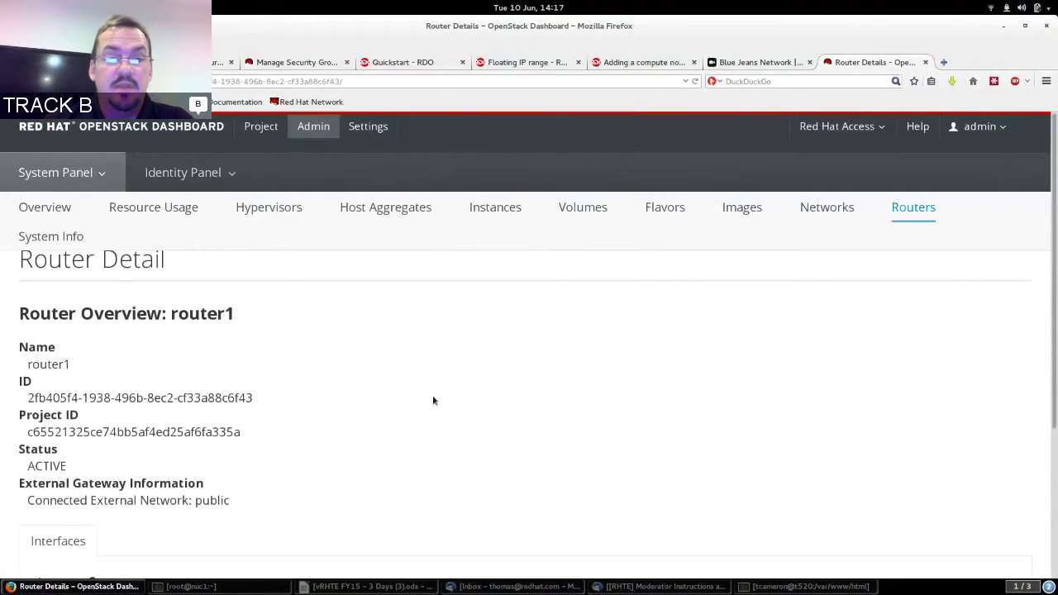
pyautogui.scroll(-5, 433, 401)
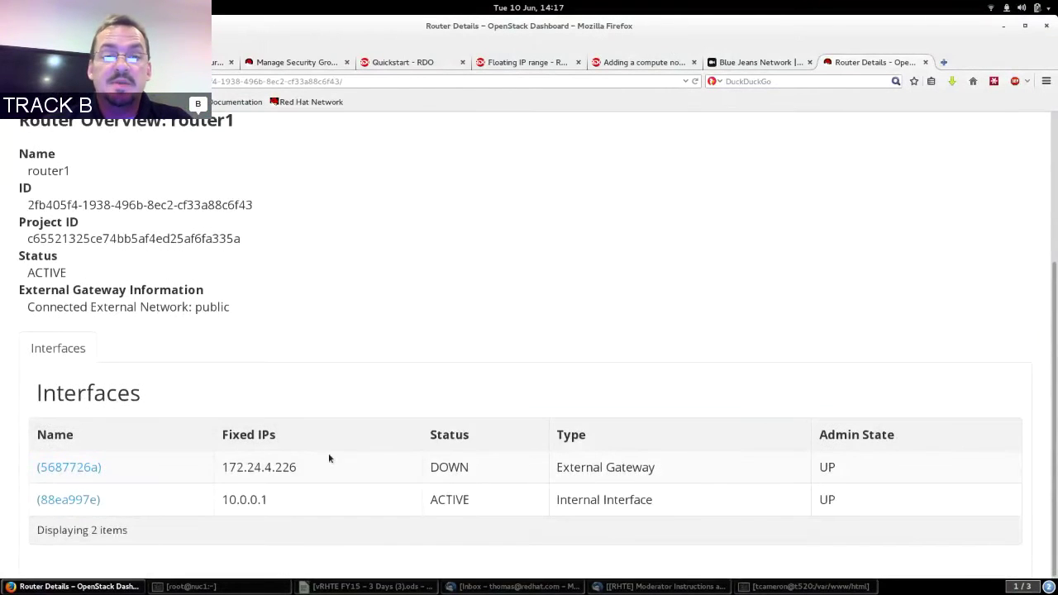
pyautogui.tripleClick(235, 465)
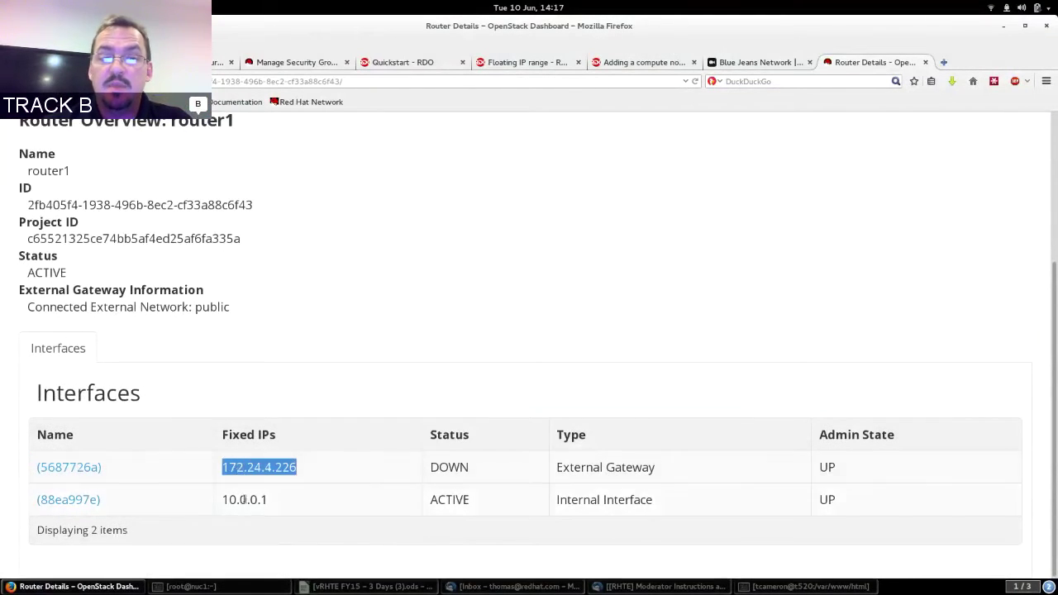
pyautogui.tripleClick(244, 499)
pyautogui.click(244, 499)
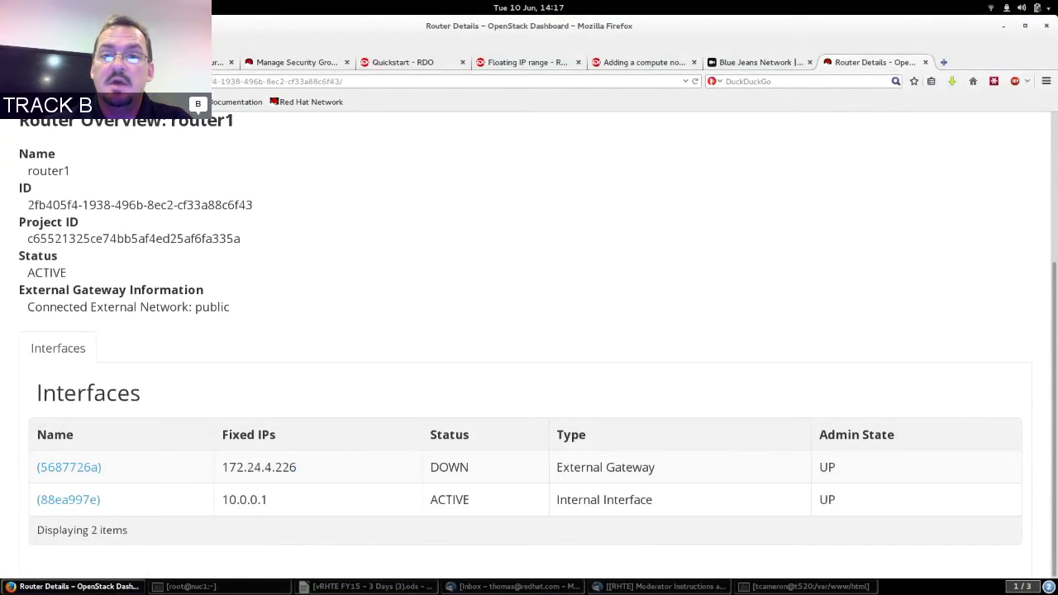
pyautogui.scroll(4, 529, 330)
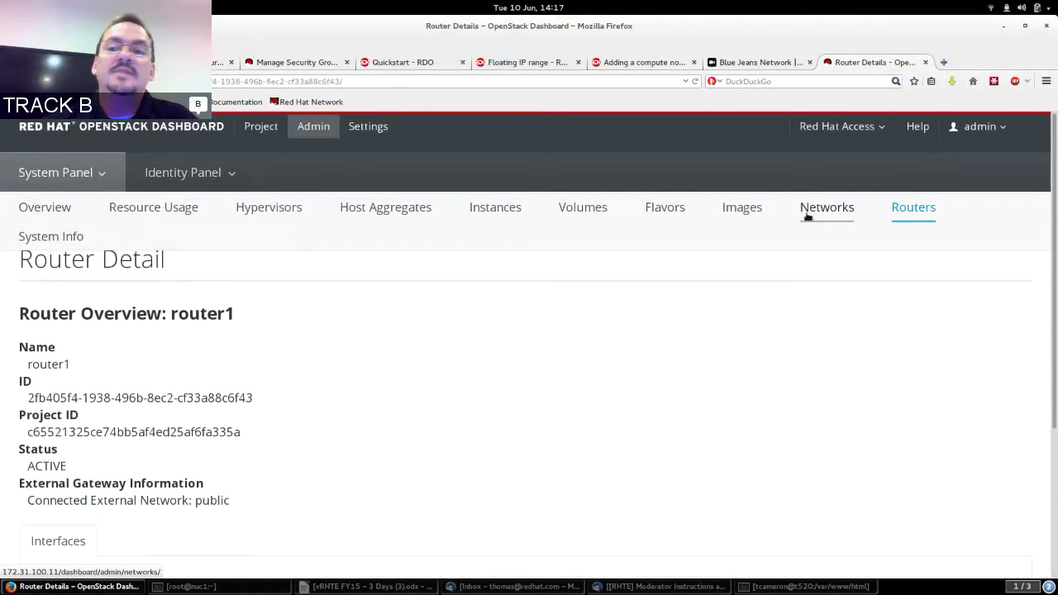
# Look through Images and Flavors, view the nuc2.tc.redhat.com hypervisor table, then the usage Overview.
pyautogui.click(743, 213)
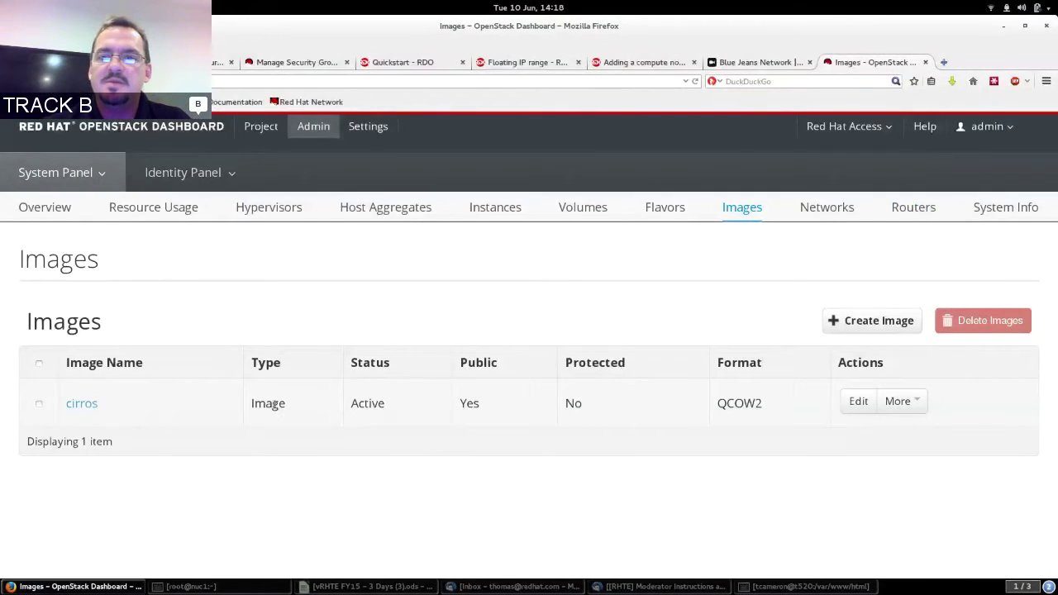
pyautogui.click(664, 207)
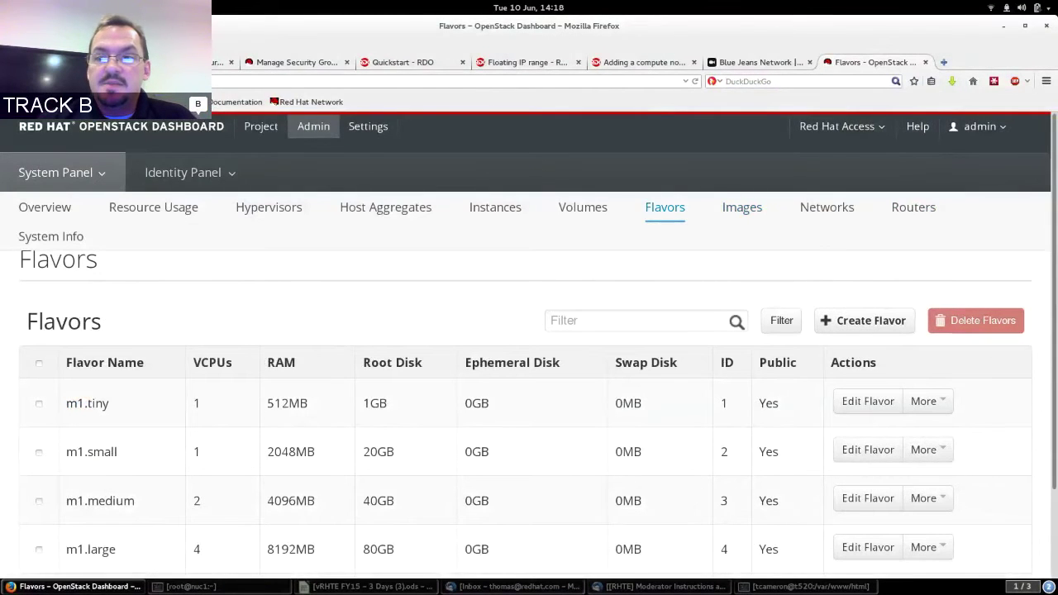
pyautogui.scroll(-2, 793, 244)
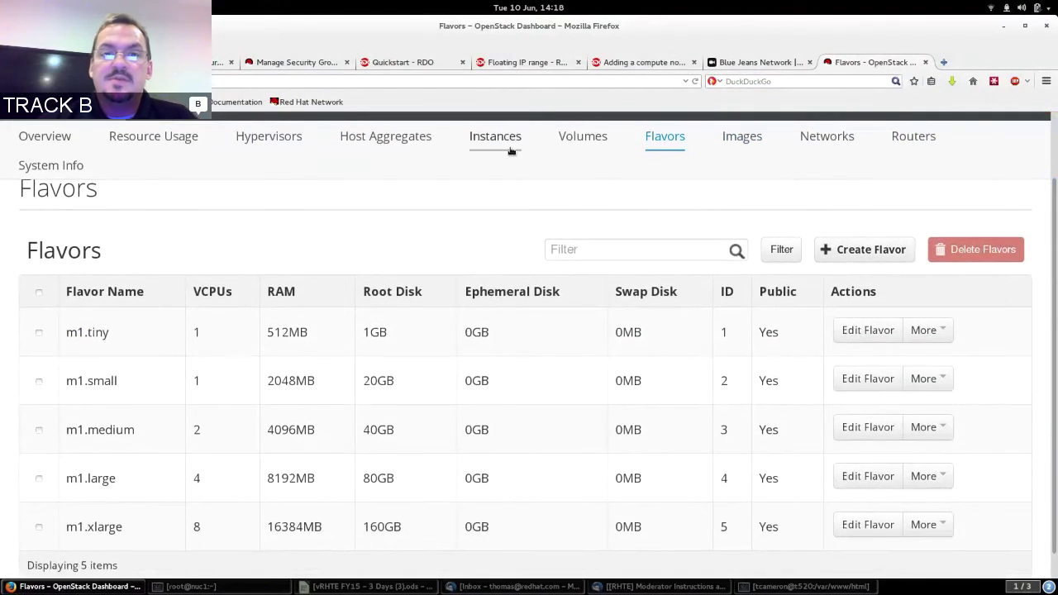
pyautogui.click(288, 139)
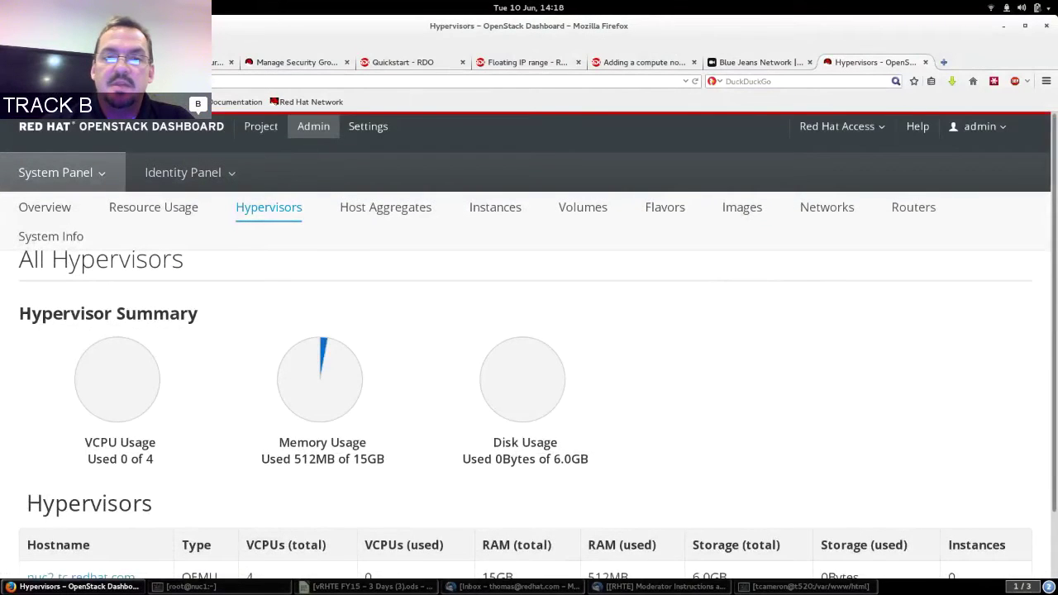
pyautogui.scroll(-2, 529, 346)
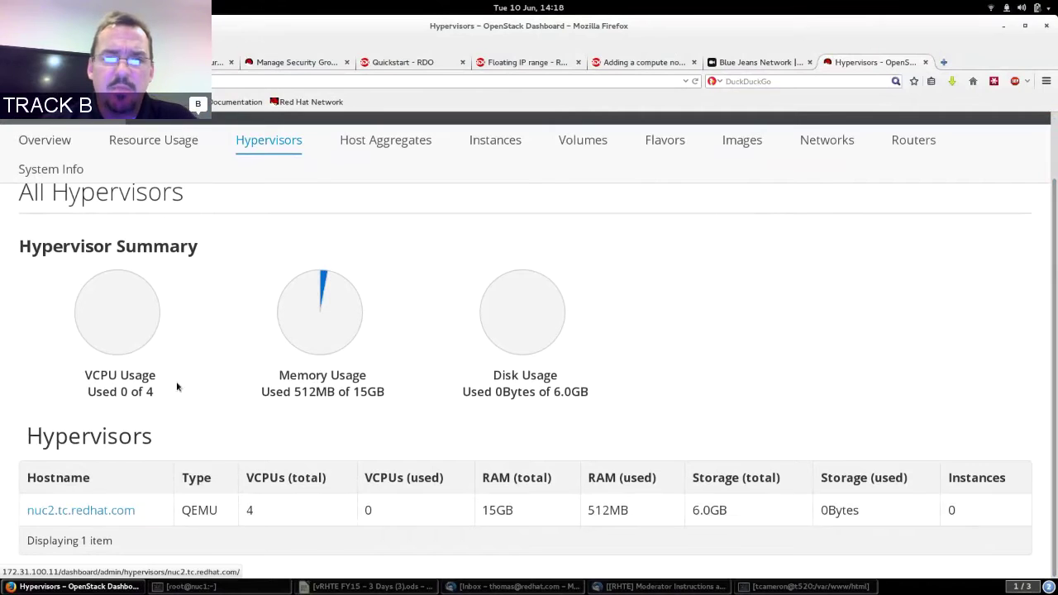
pyautogui.click(65, 144)
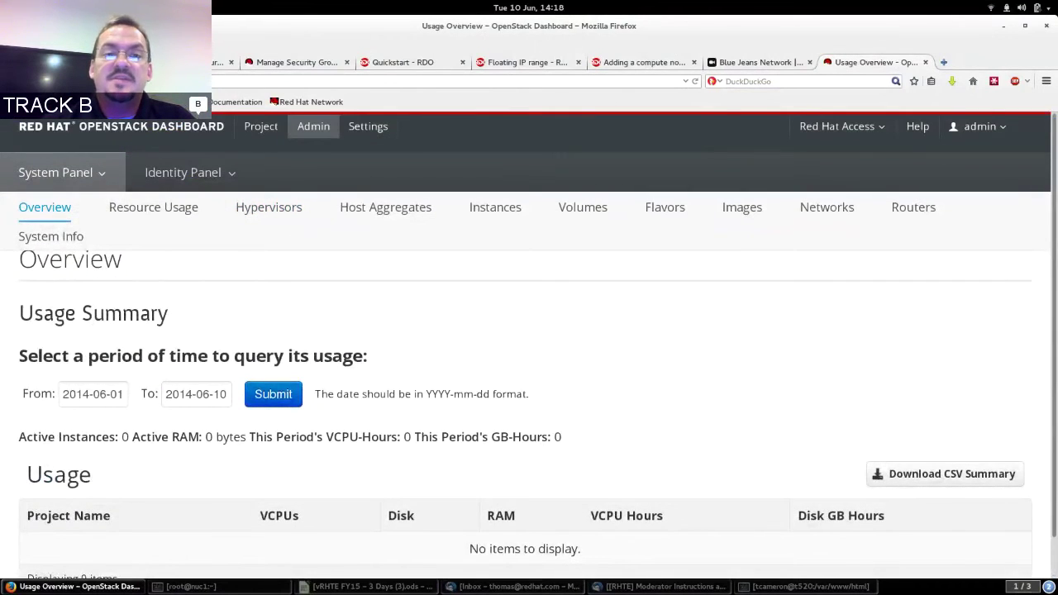
# Open Identity Panel > Projects and highlight the alt_demo and demo project descriptions.
pyautogui.click(212, 169)
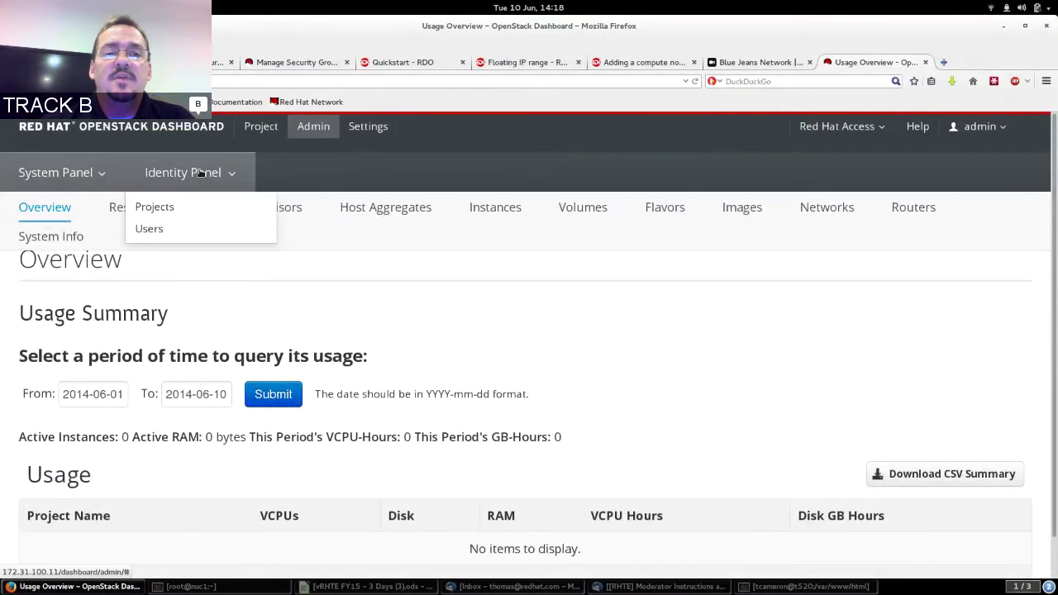
pyautogui.click(165, 206)
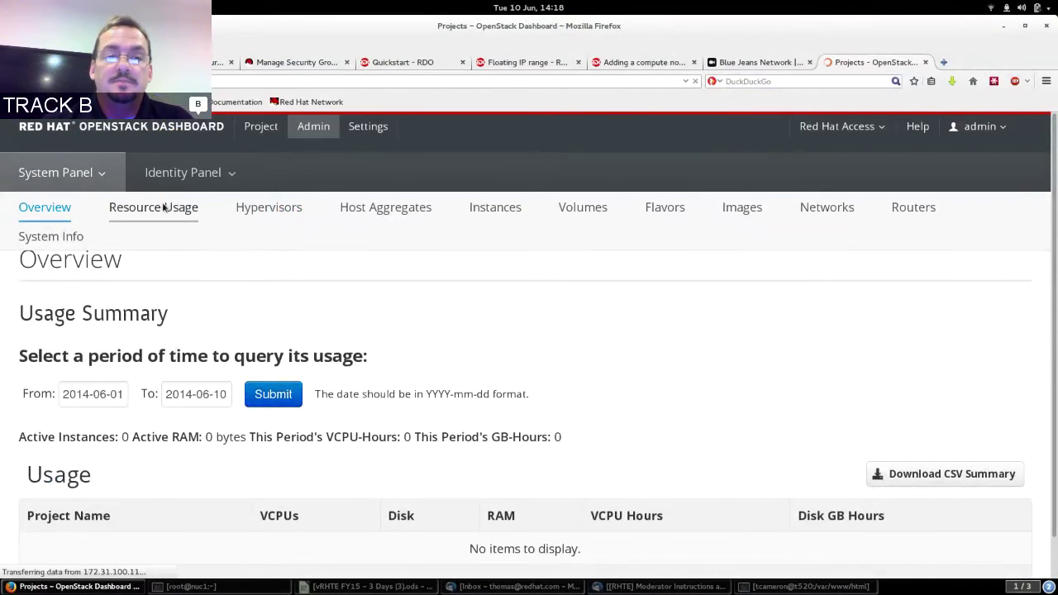
pyautogui.doubleClick(190, 403)
pyautogui.moveTo(188, 403); pyautogui.dragTo(169, 402)
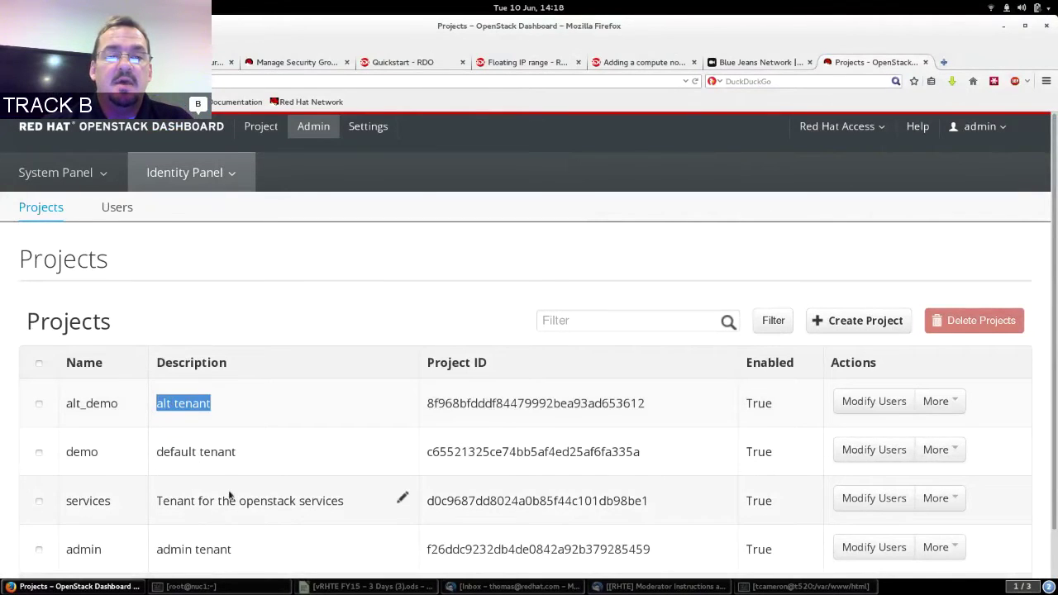
pyautogui.scroll(-1, 306, 401)
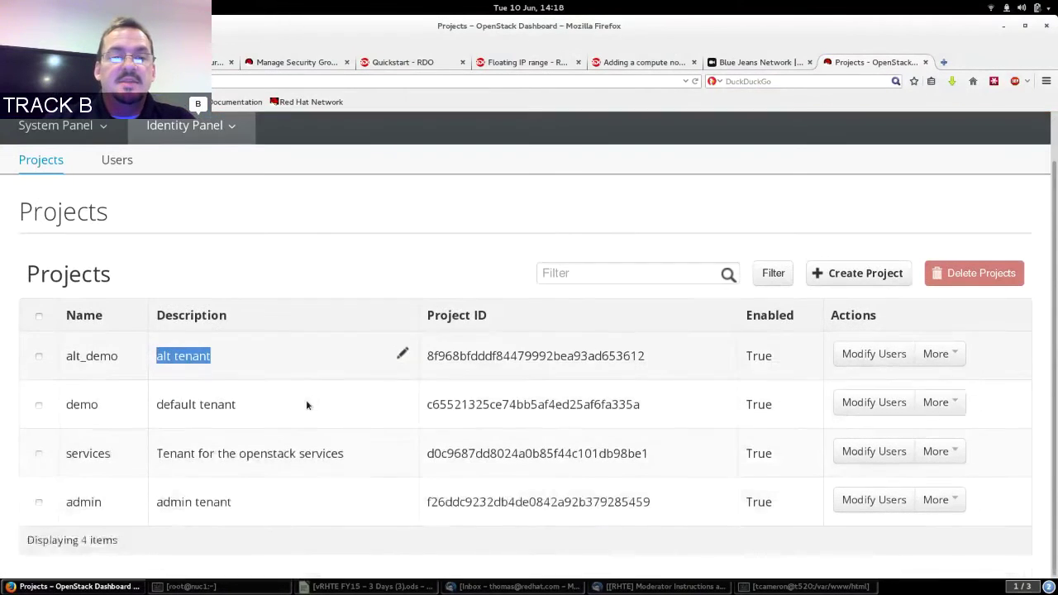
pyautogui.moveTo(225, 404); pyautogui.dragTo(170, 405)
pyautogui.click(171, 405)
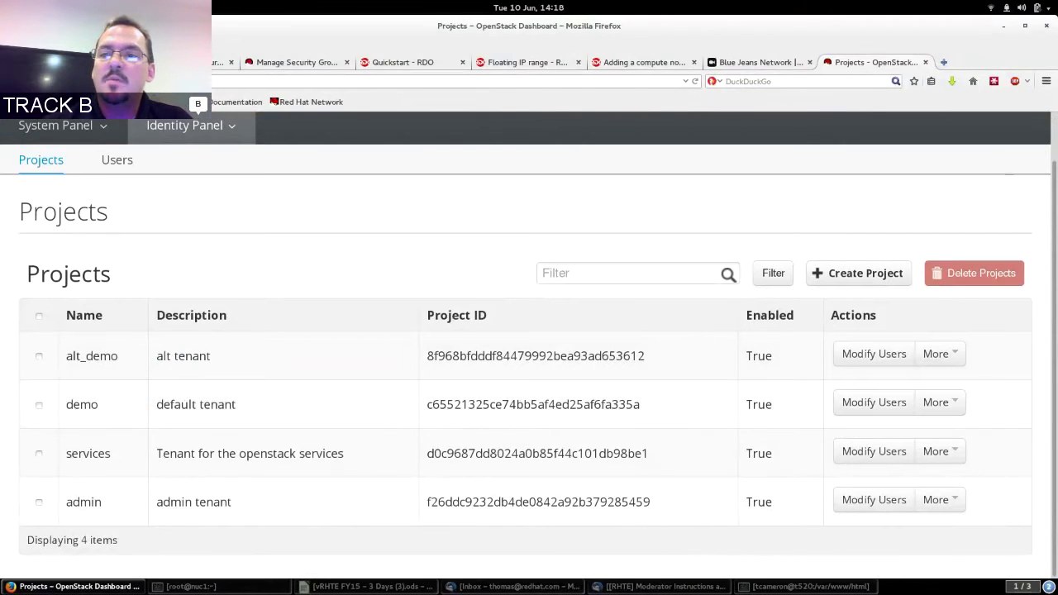
pyautogui.scroll(1, 831, 241)
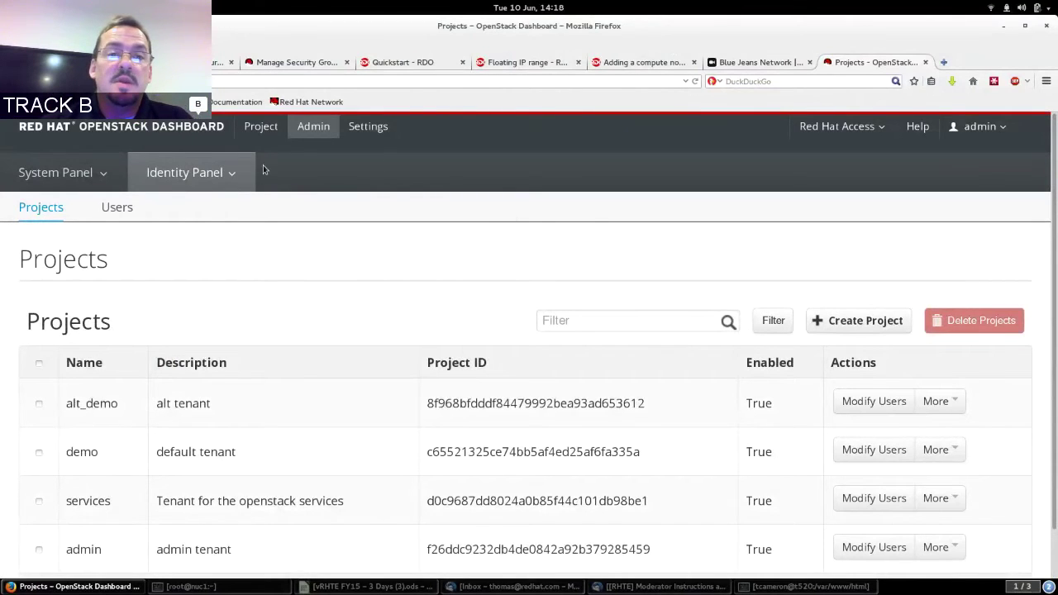
# Open the Users list and highlight the demo user.
pyautogui.click(126, 211)
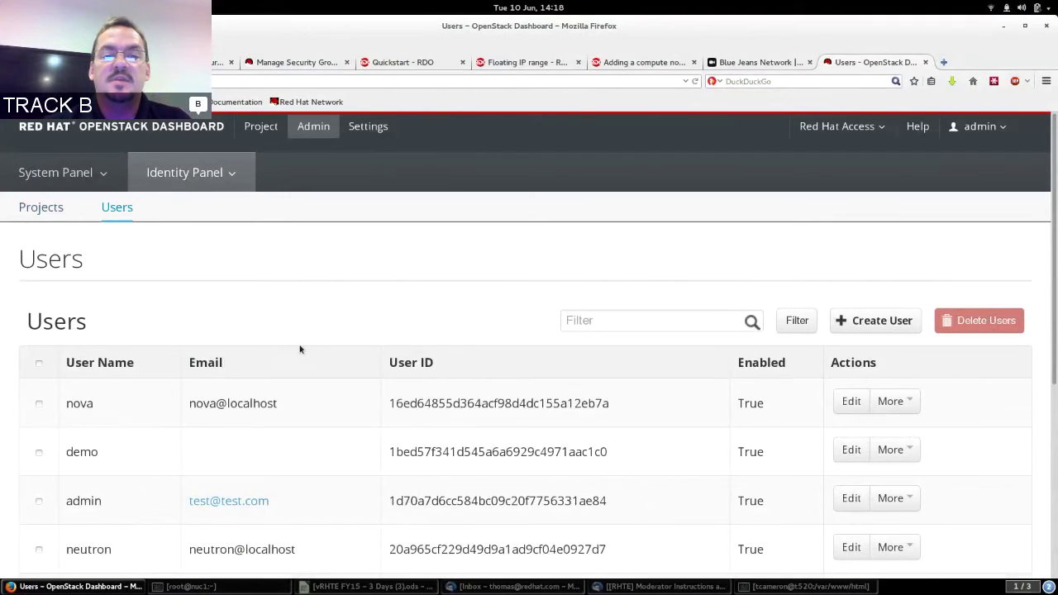
pyautogui.doubleClick(83, 451)
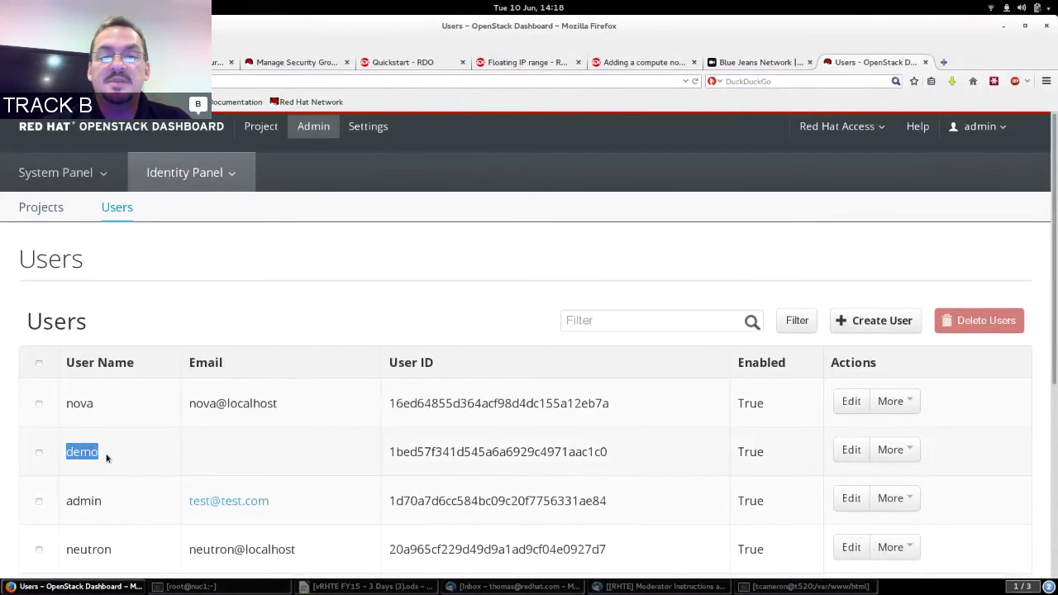
pyautogui.click(106, 458)
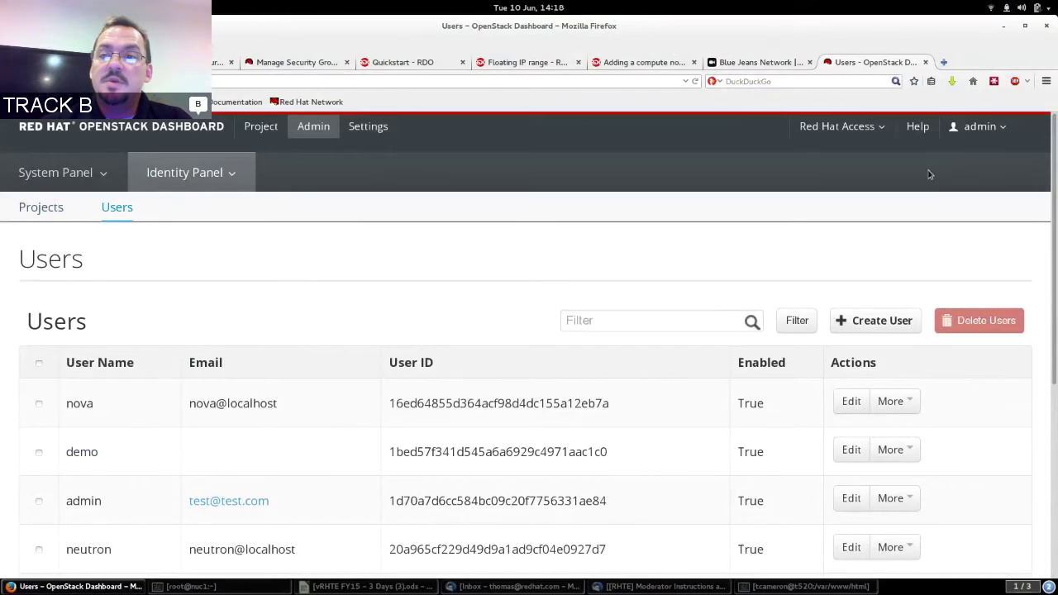
# Sign out of admin and enter demo as the login user name.
pyautogui.click(975, 127)
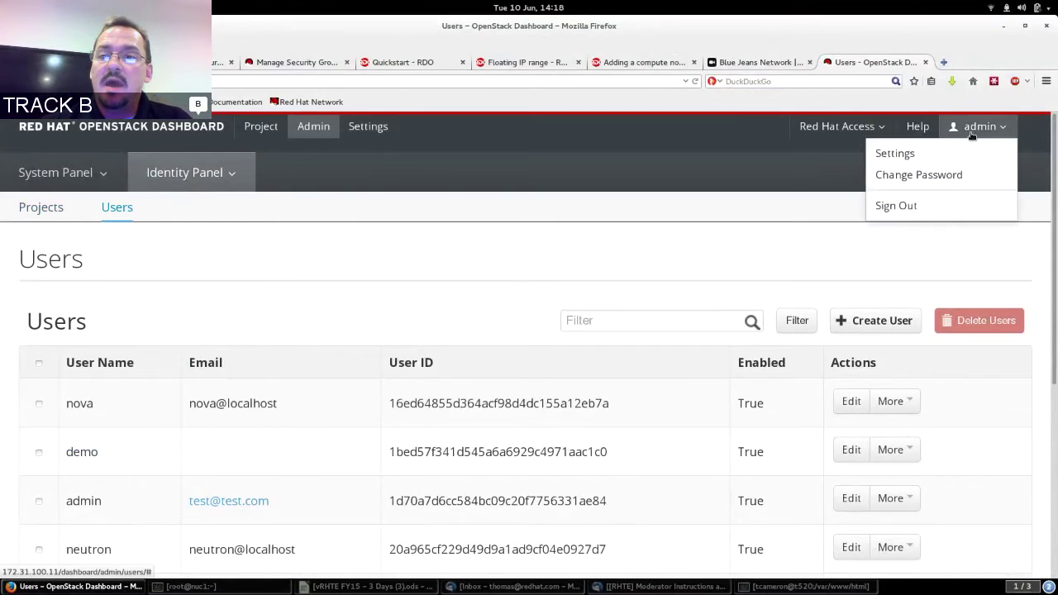
pyautogui.click(909, 206)
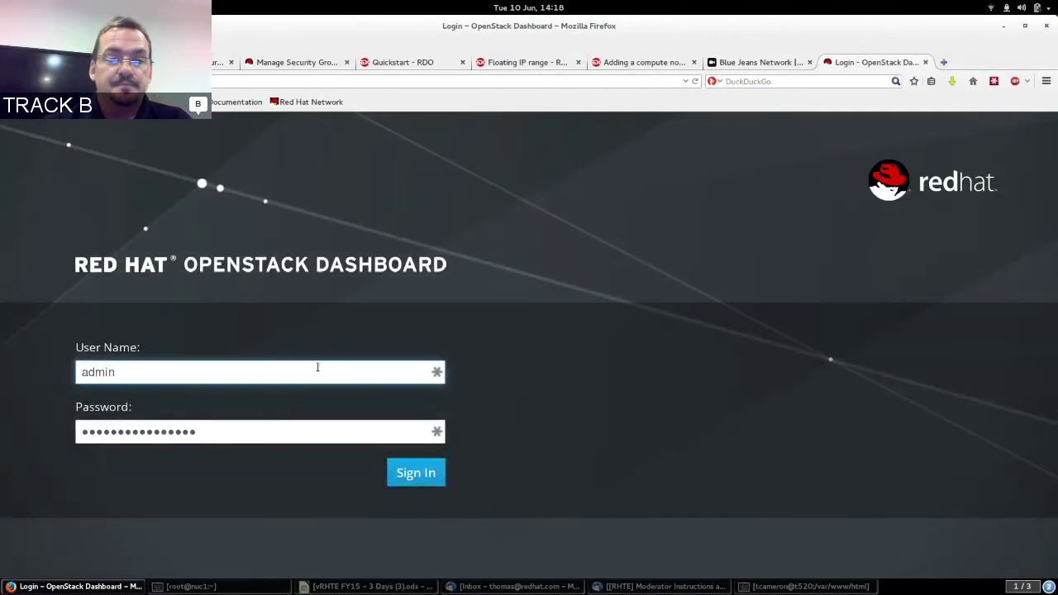
pyautogui.doubleClick(308, 372)
pyautogui.write('demo')
pyautogui.press('Tab')
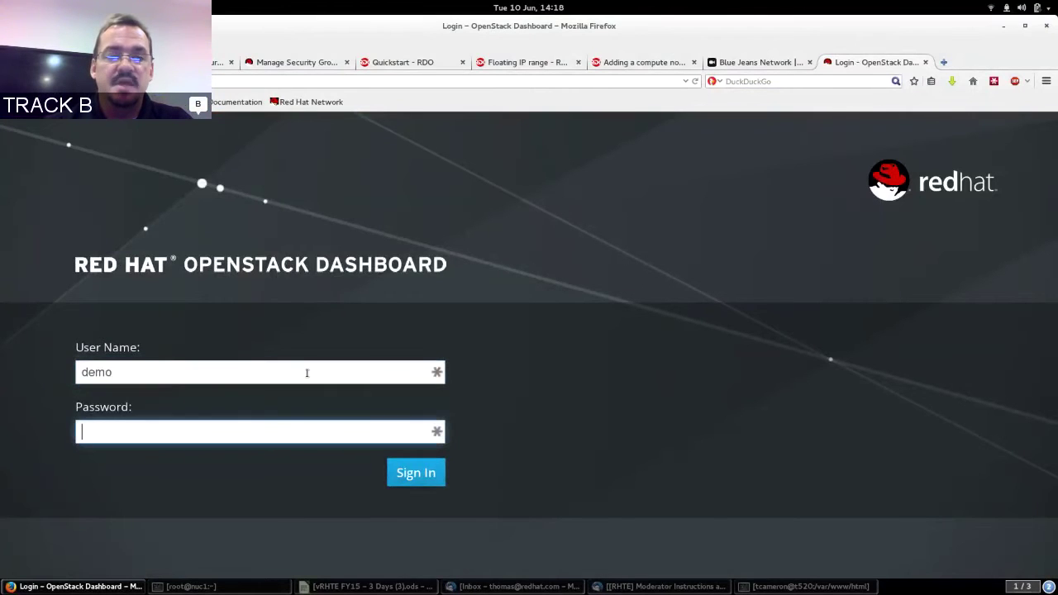
pyautogui.hotkey('ctrl', 'alt', 'Down')
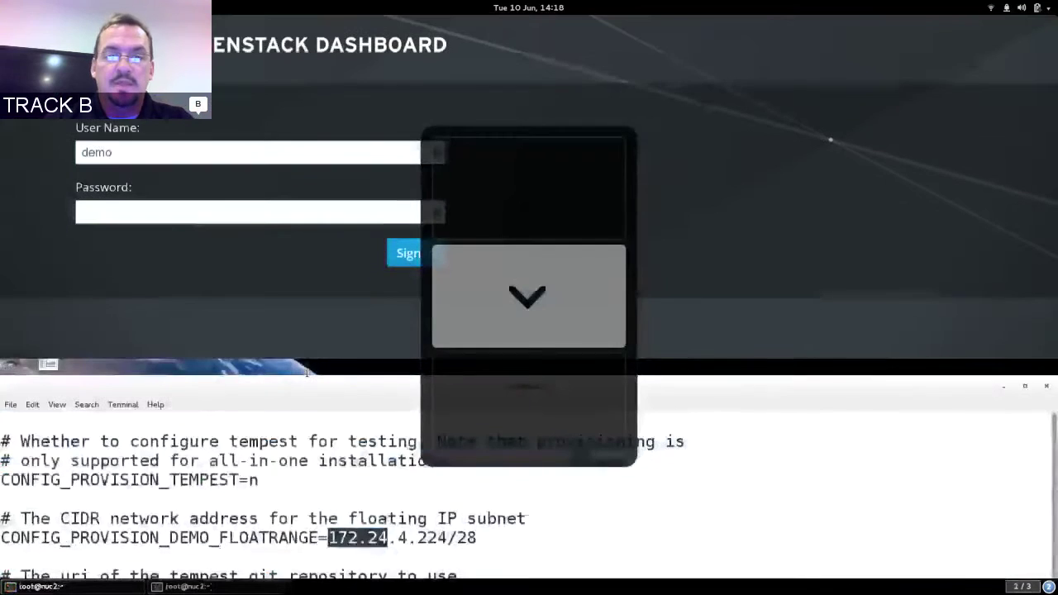
# Quit less, clear the screen, cat keystonerc_demo and copy the demo user's OS_PASSWORD value.
pyautogui.press('q')
pyautogui.hotkey('ctrl', 'l')
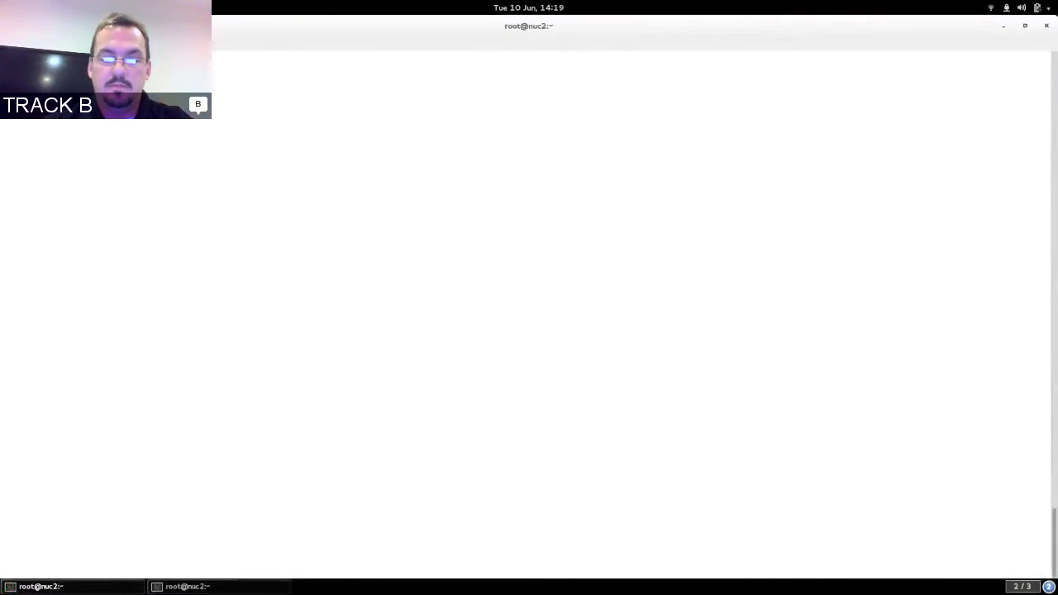
pyautogui.write('cat key')
pyautogui.press('Tab')
pyautogui.write('demo')
pyautogui.press('Return')
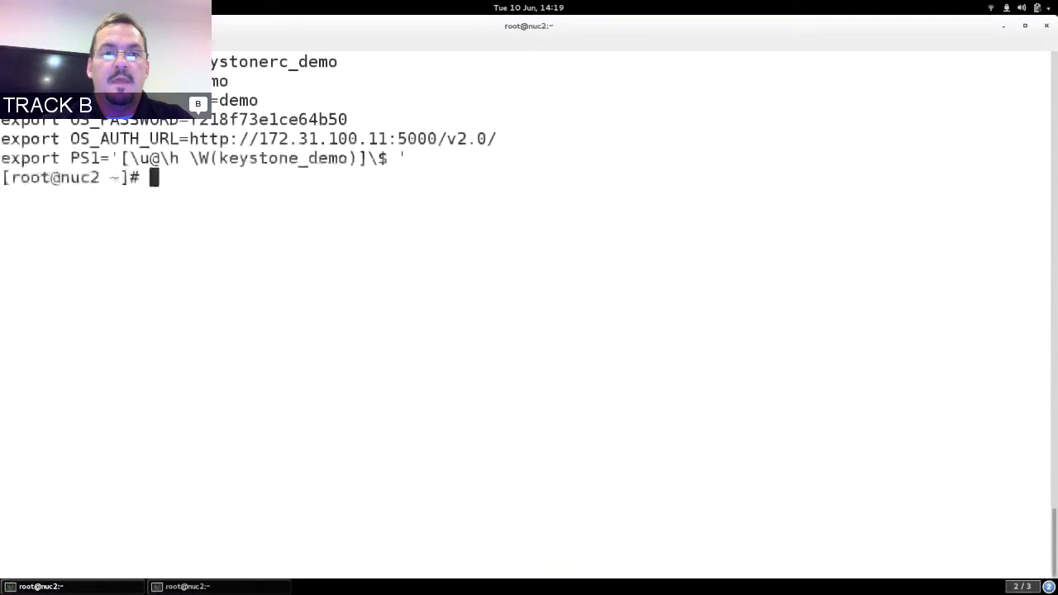
pyautogui.moveTo(190, 120); pyautogui.dragTo(347, 120)
pyautogui.rightClick(346, 120)
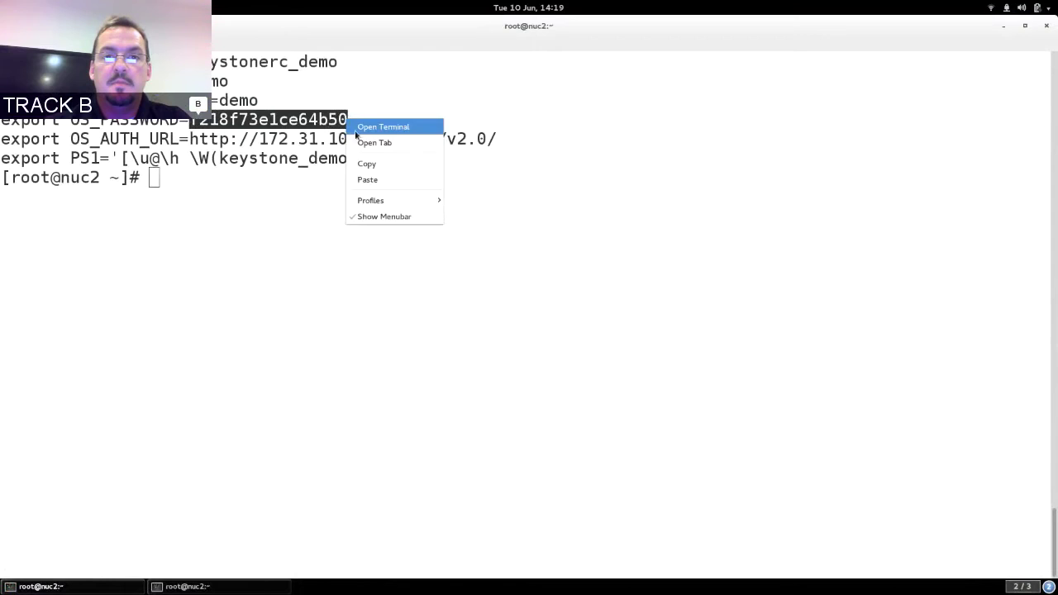
pyautogui.click(366, 163)
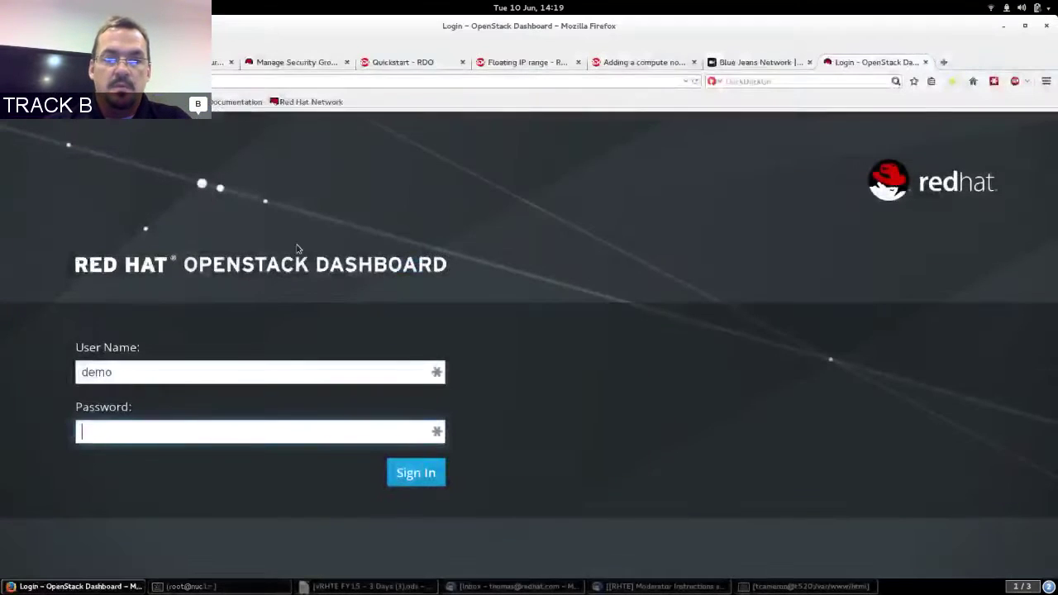
# Paste the demo password, sign in, save the login in LastPass, and open Compute > Images.
pyautogui.hotkey('ctrl', 'v')
pyautogui.click(421, 477)
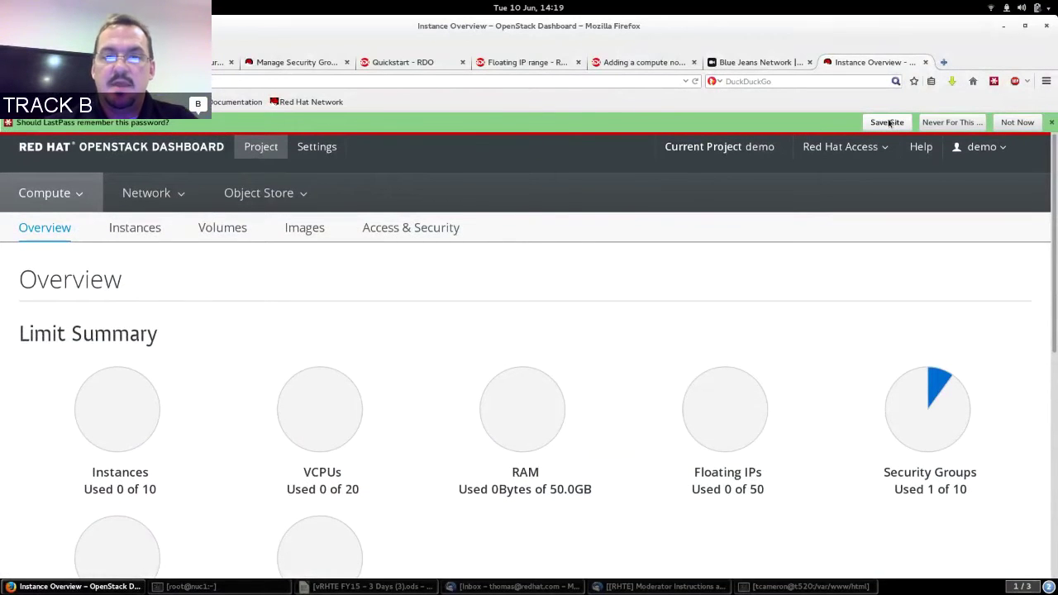
pyautogui.click(887, 122)
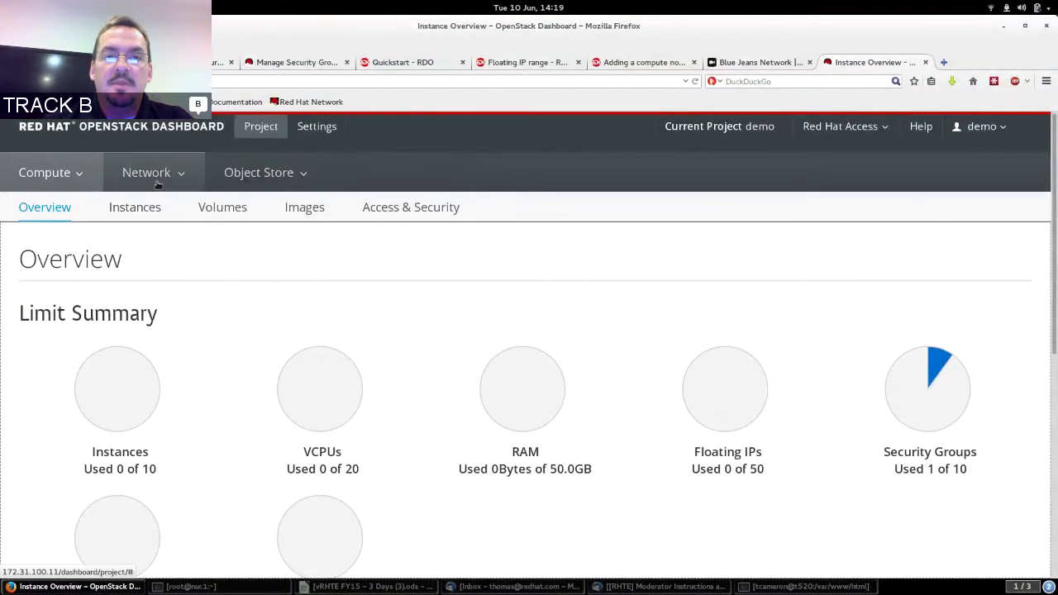
pyautogui.click(305, 208)
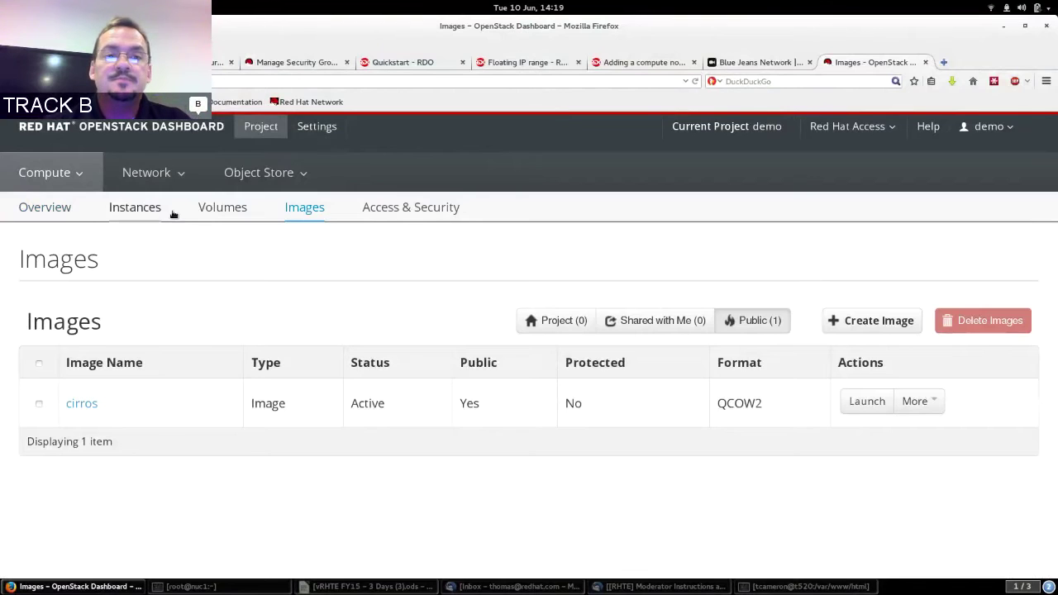
# Browse the demo project's Networks and Routers, then view the Network Topology and router1's details.
pyautogui.click(153, 174)
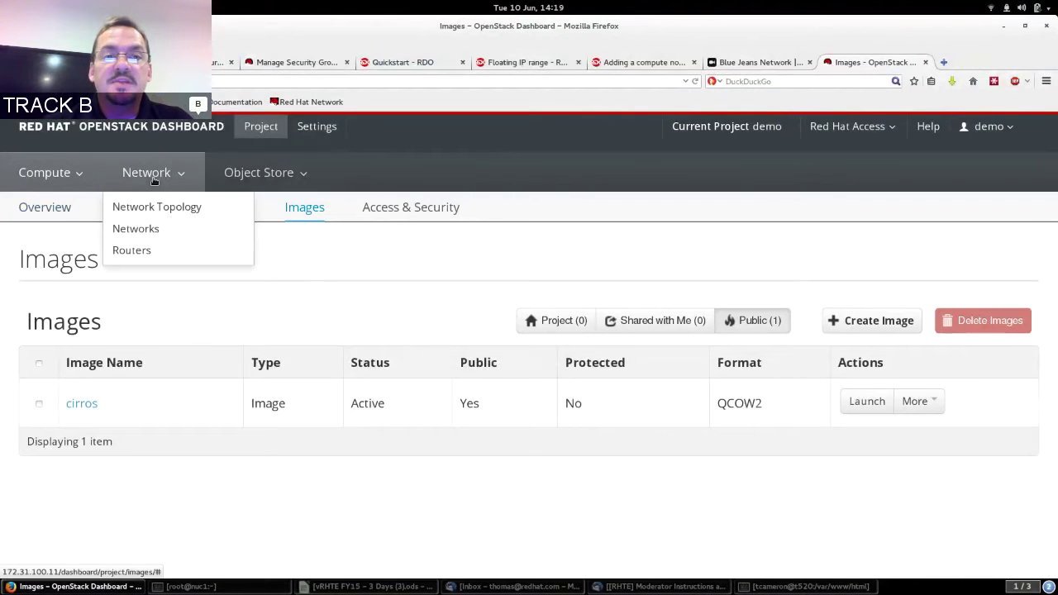
pyautogui.click(137, 229)
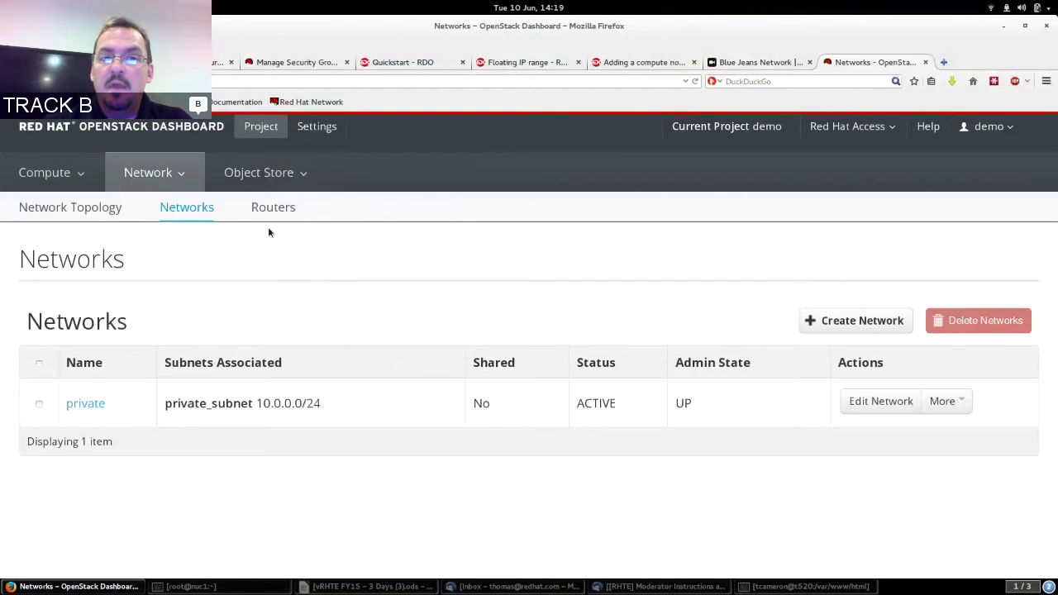
pyautogui.click(272, 207)
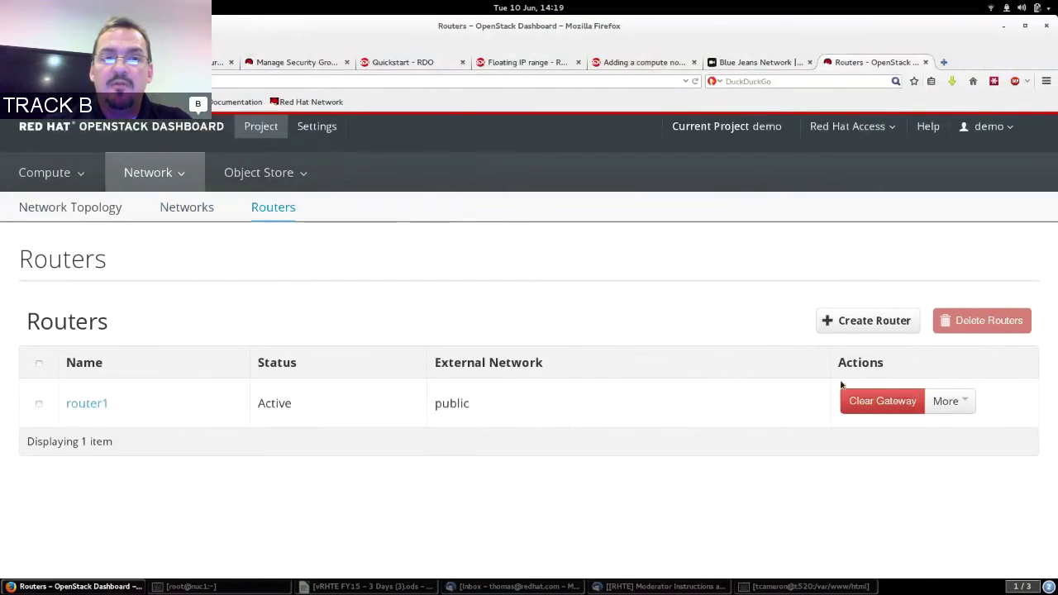
pyautogui.click(71, 208)
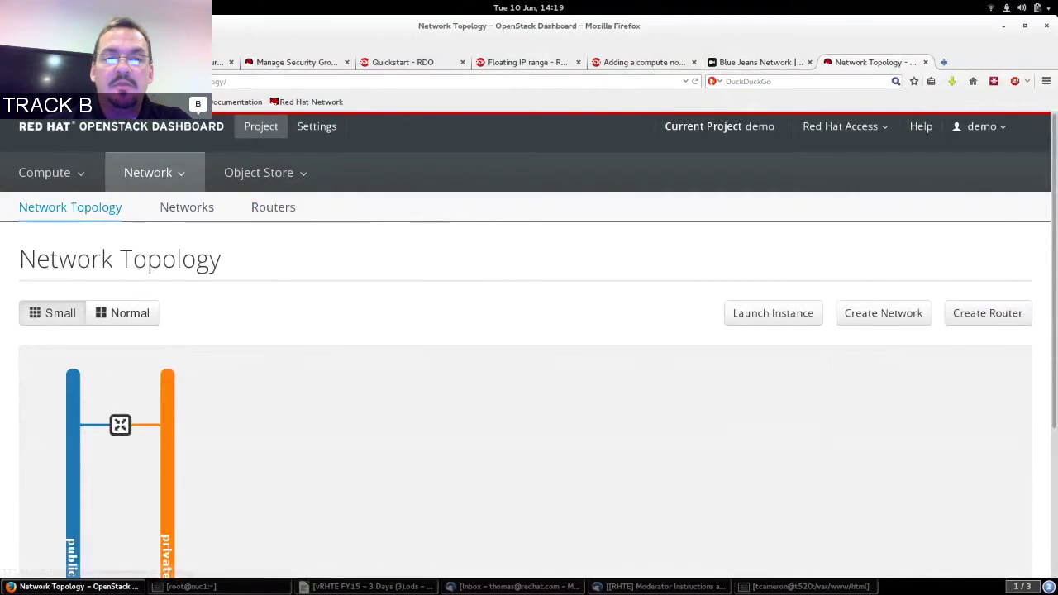
pyautogui.scroll(-3, 983, 353)
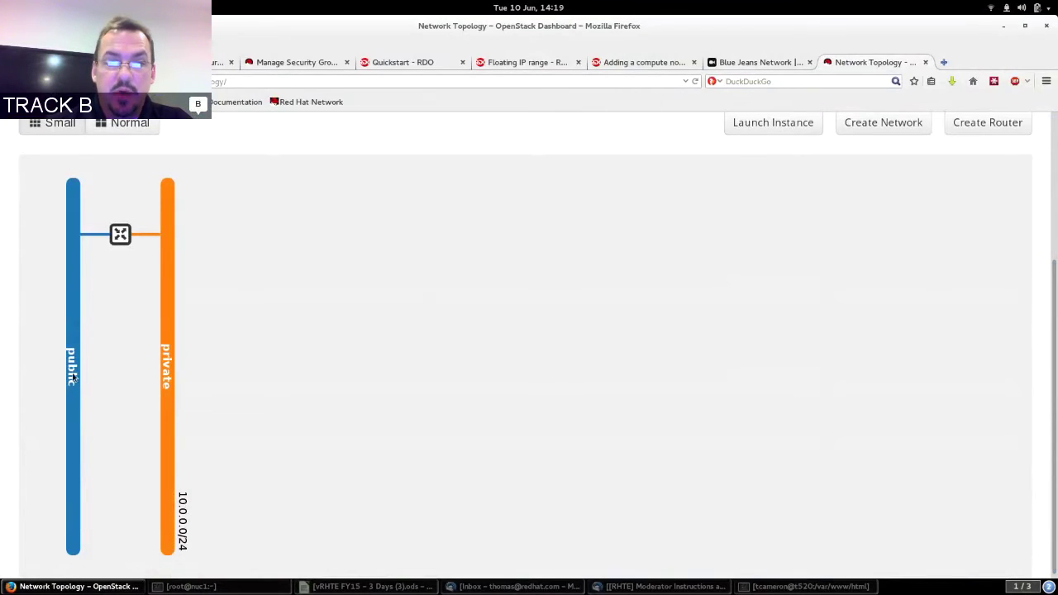
pyautogui.click(120, 235)
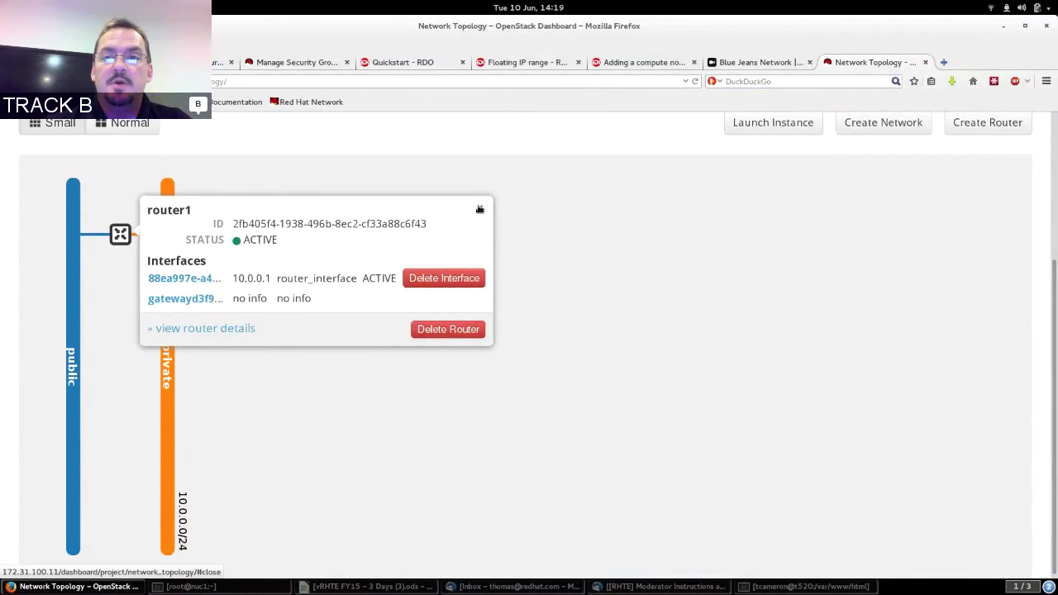
pyautogui.click(478, 208)
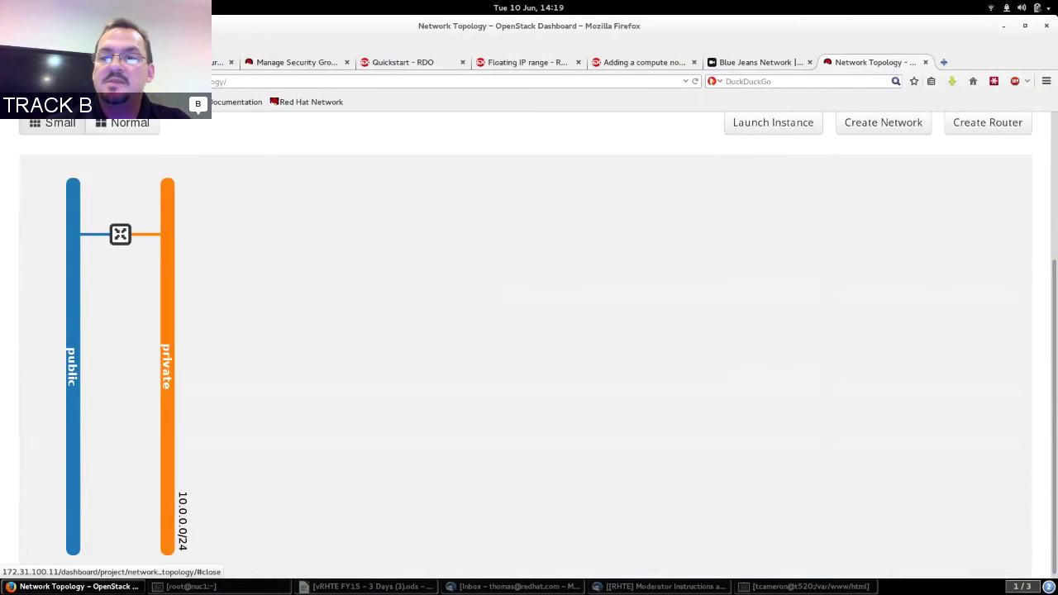
pyautogui.scroll(4, 1047, 260)
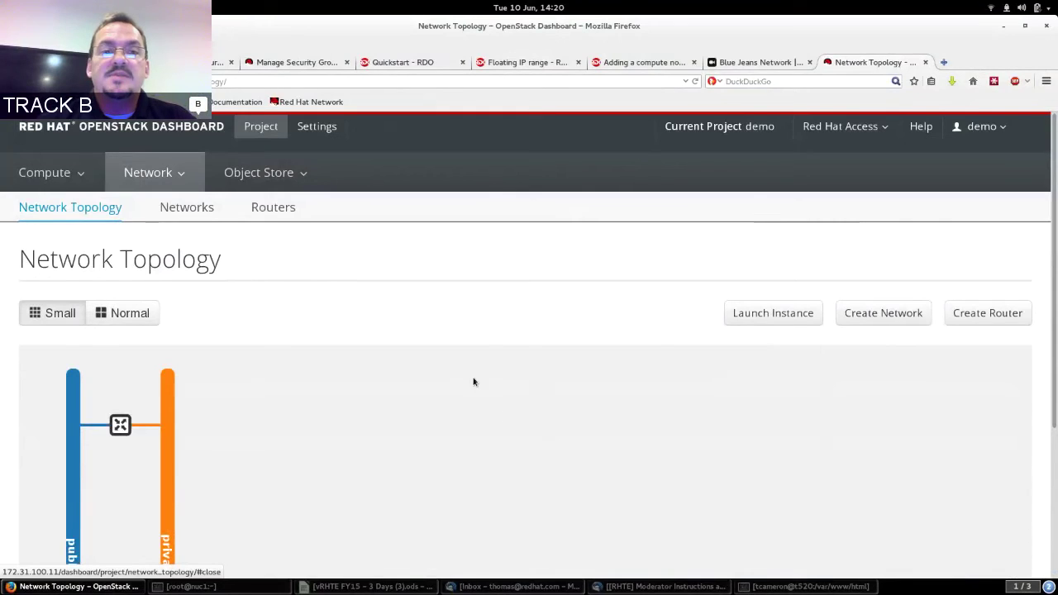
# Go to Compute > Access & Security and list the default security group's four rules.
pyautogui.click(30, 174)
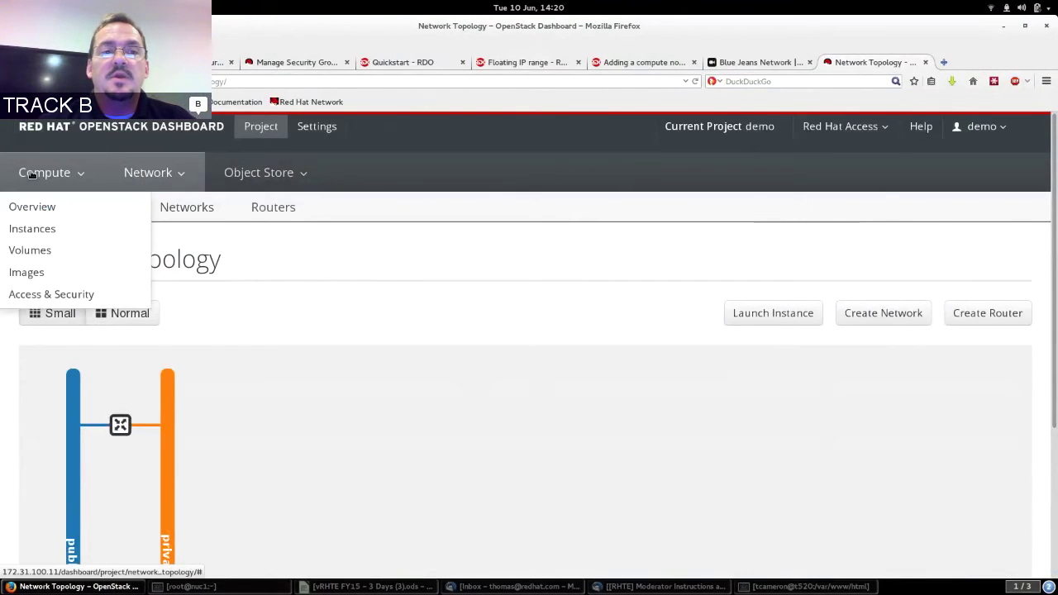
pyautogui.click(33, 206)
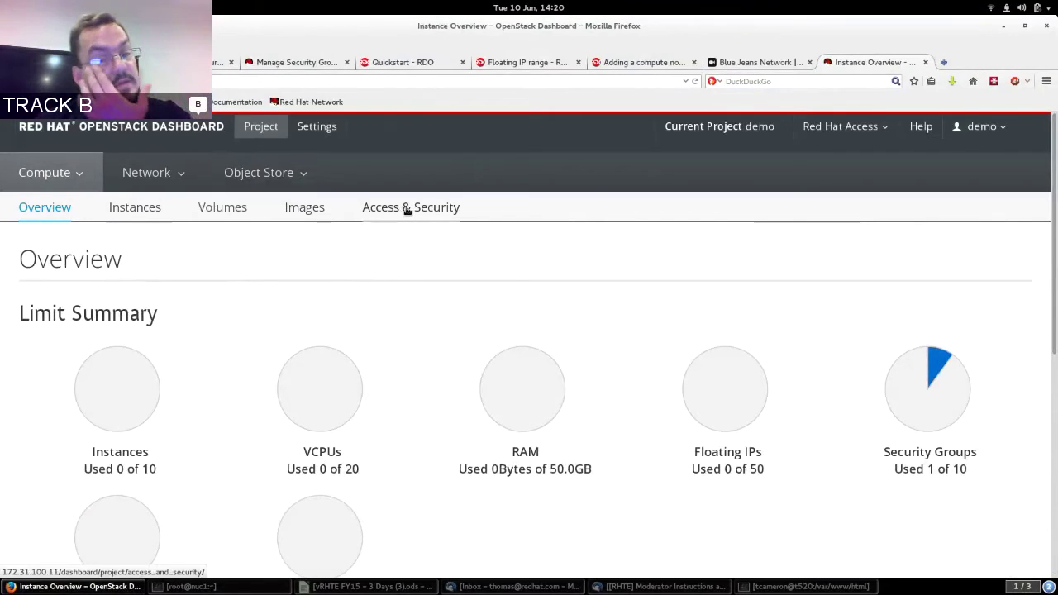
pyautogui.click(407, 209)
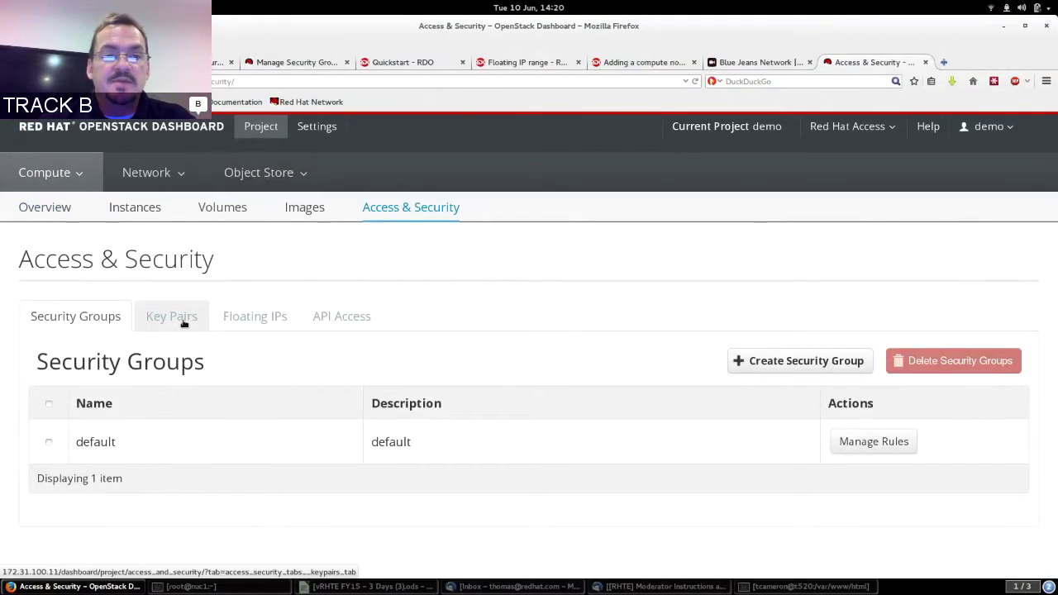
pyautogui.click(857, 443)
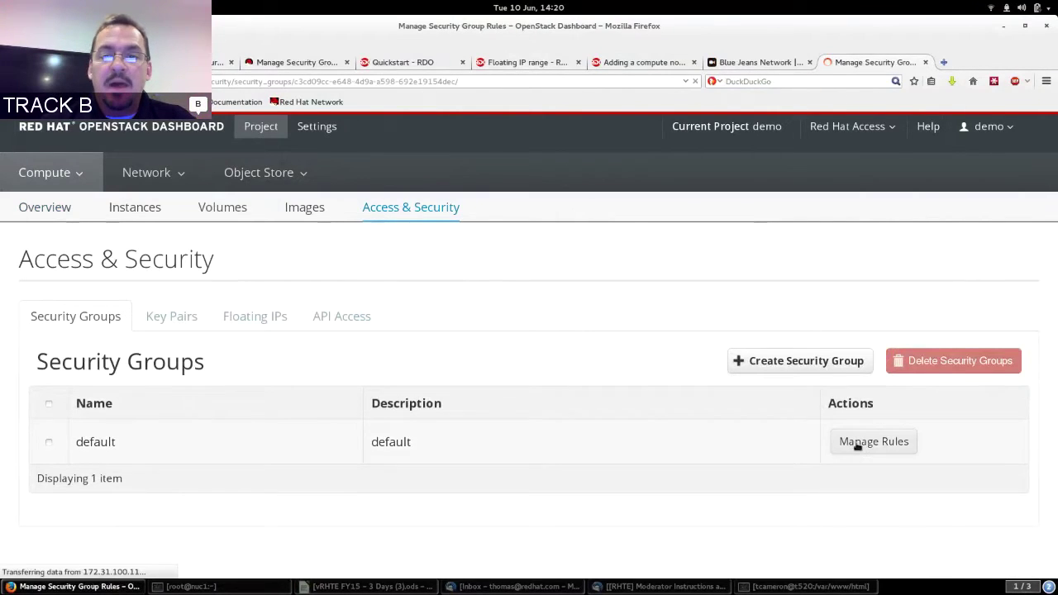
pyautogui.scroll(-1, 1046, 217)
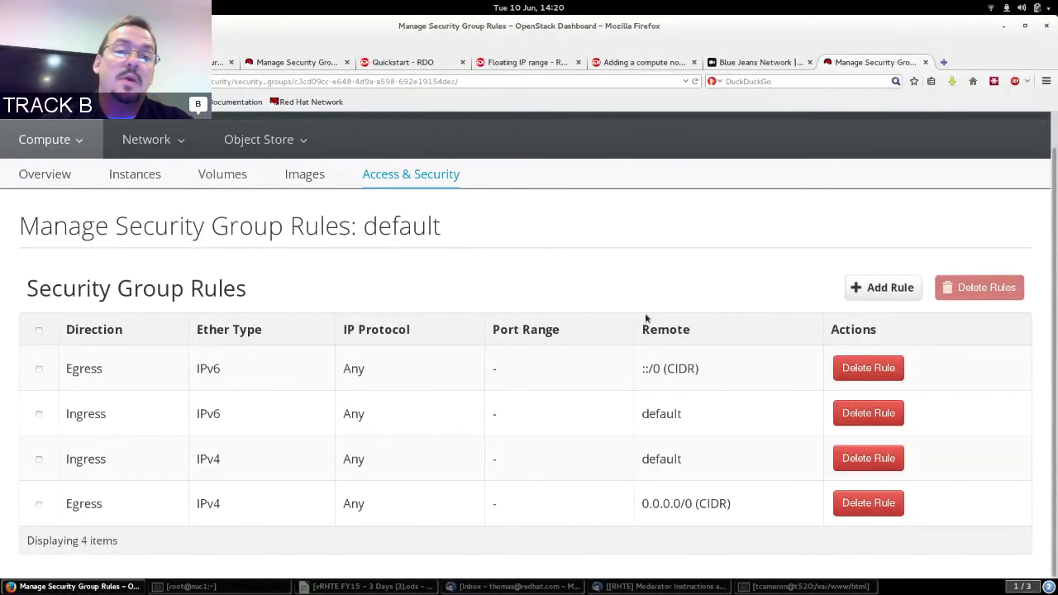
# Start a new Custom TCP ingress rule for port 22.
pyautogui.click(878, 291)
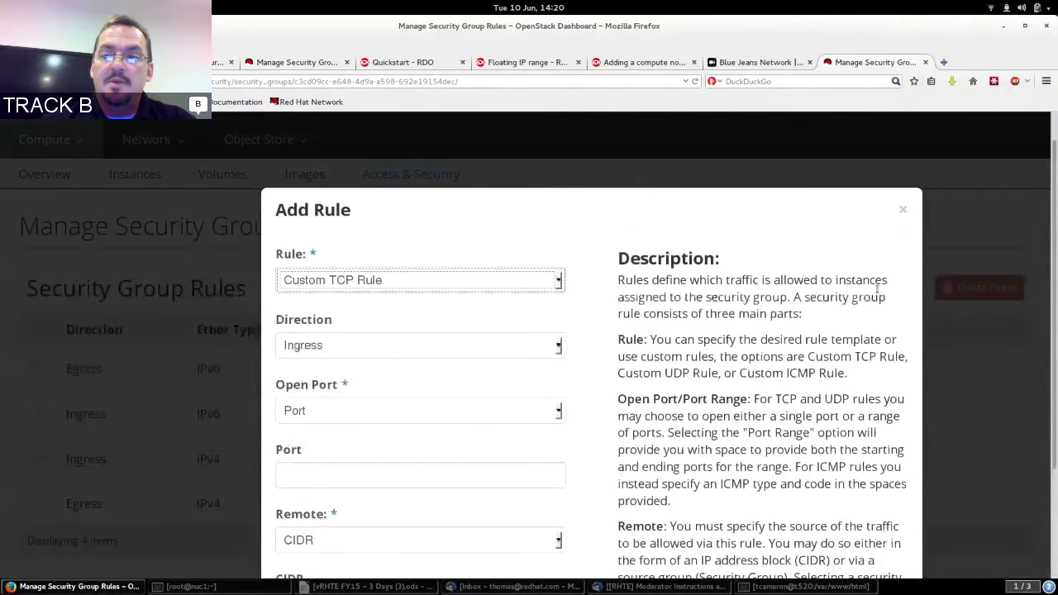
pyautogui.scroll(-3, 947, 354)
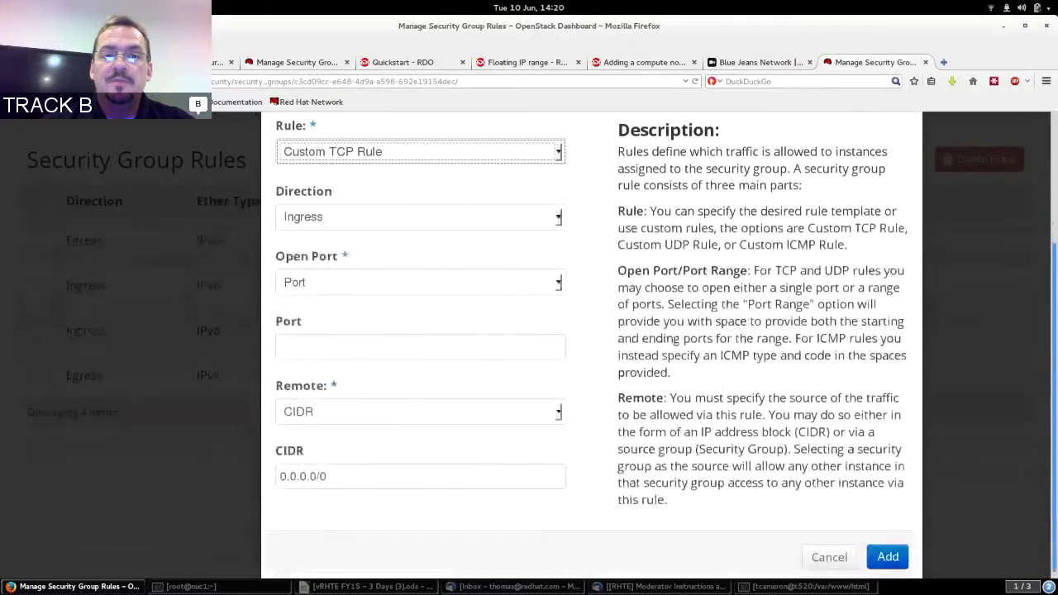
pyautogui.click(333, 212)
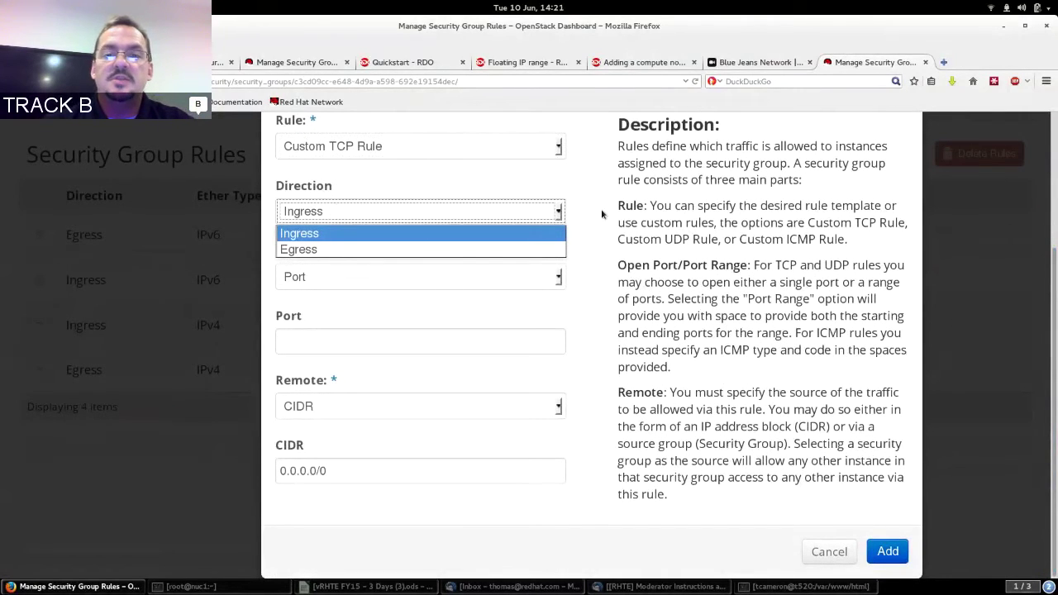
pyautogui.click(635, 215)
pyautogui.click(402, 344)
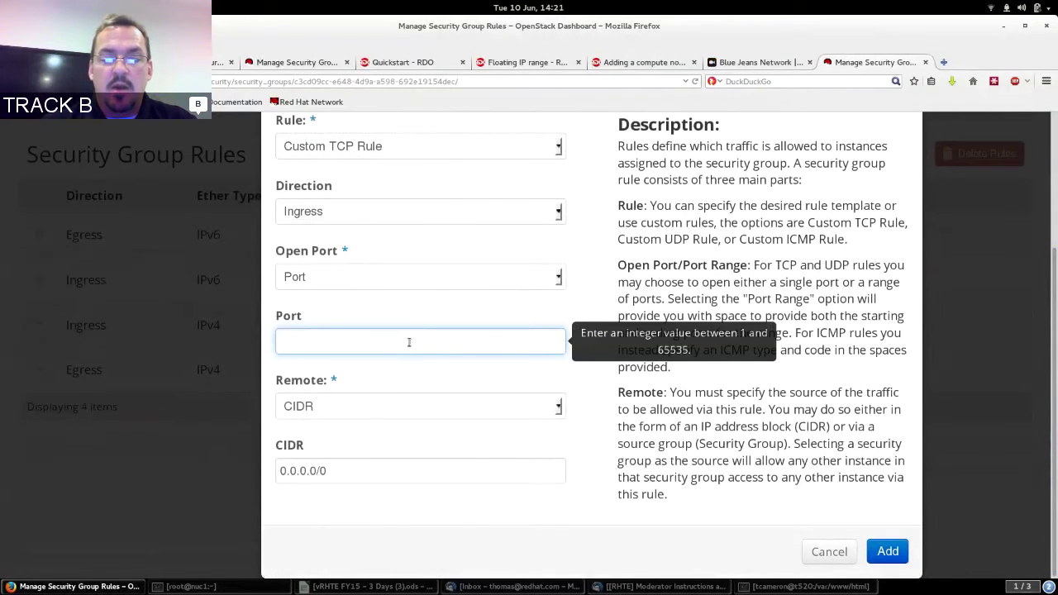
pyautogui.write('22')
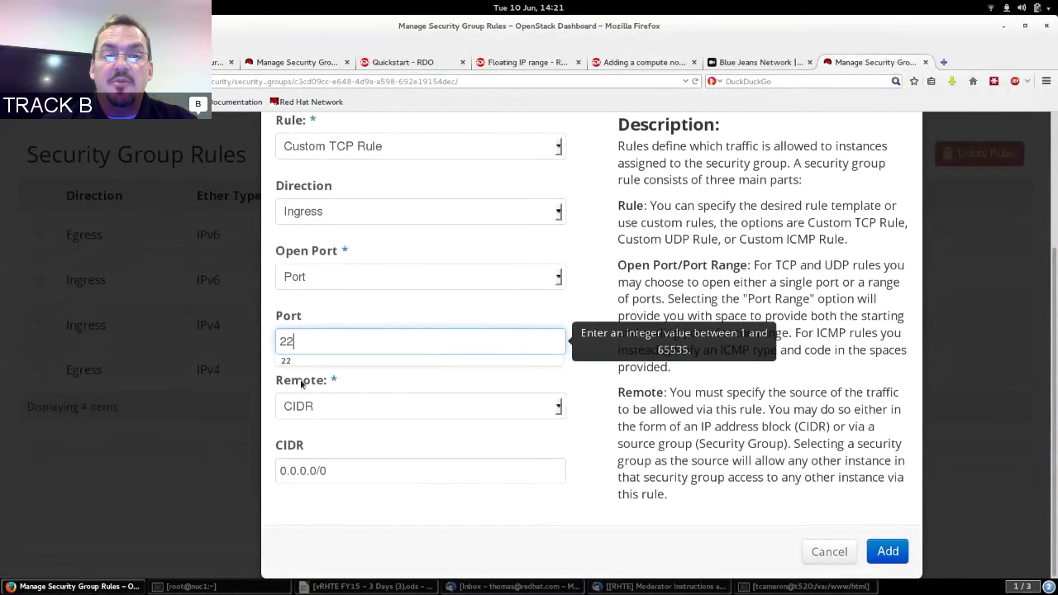
# Keep CIDR 0.0.0.0/0 as the source, add the rule, and point out the new 22 (SSH) entry.
pyautogui.click(348, 405)
pyautogui.click(350, 406)
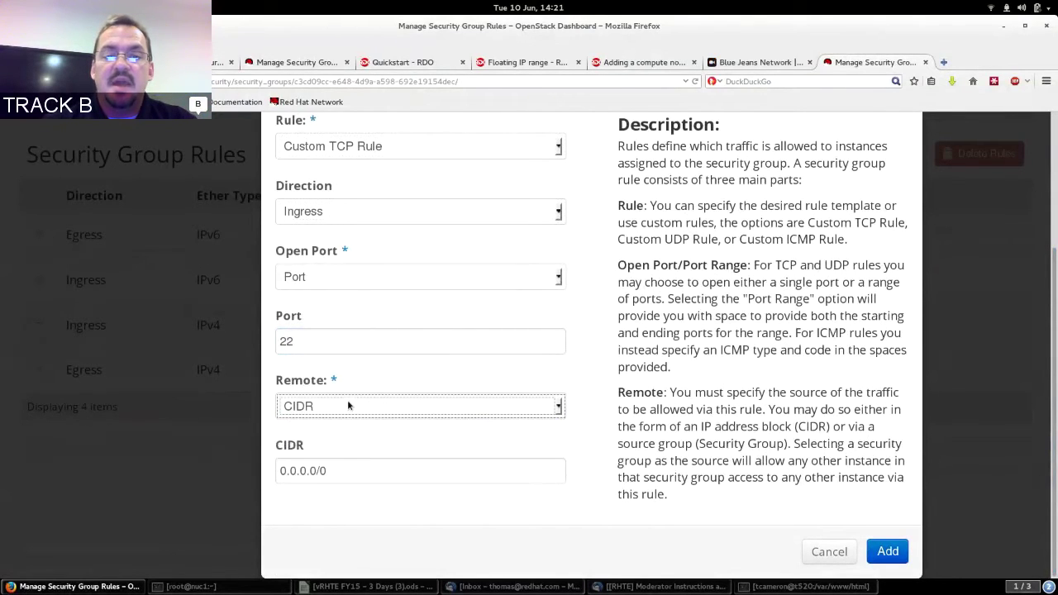
pyautogui.moveTo(350, 471); pyautogui.dragTo(261, 465)
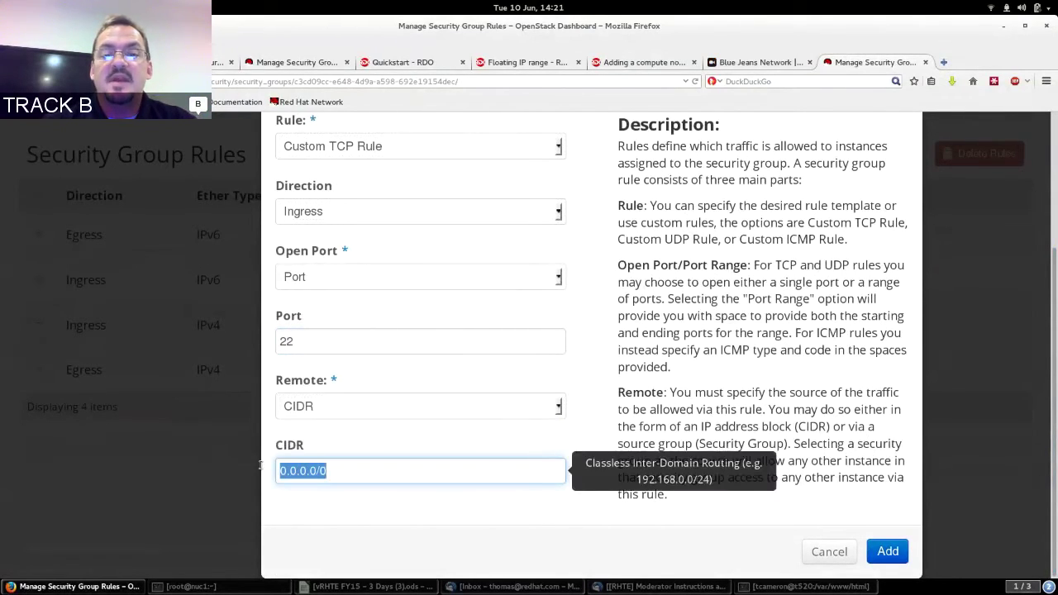
pyautogui.click(404, 468)
pyautogui.click(748, 348)
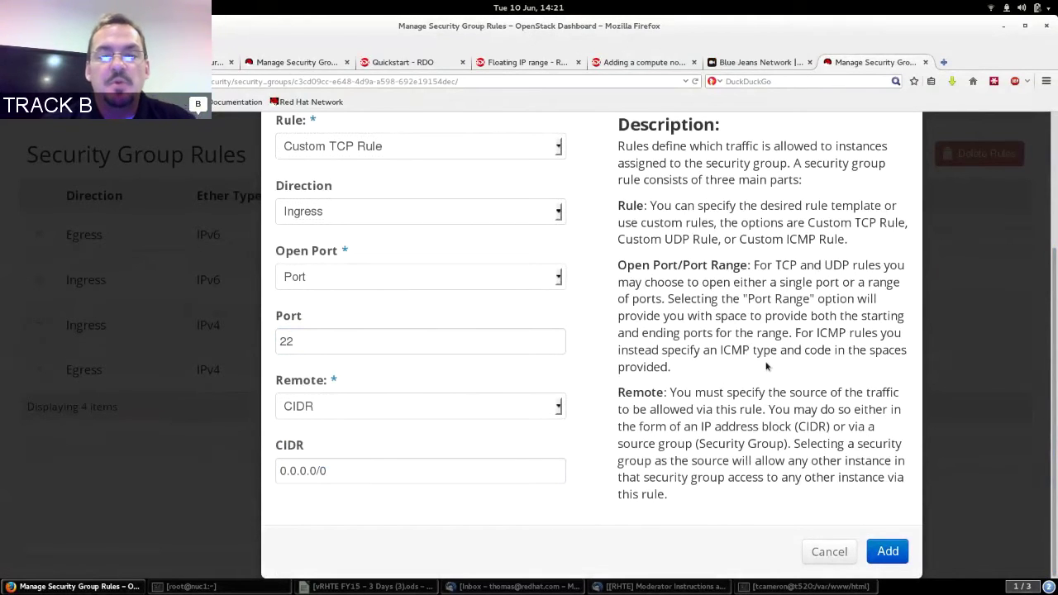
pyautogui.click(890, 553)
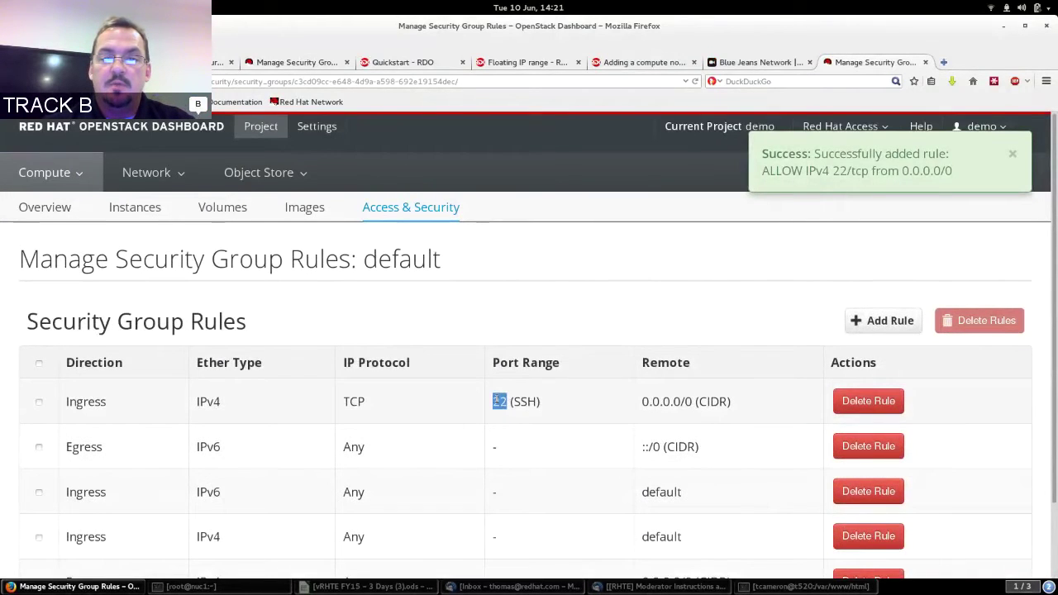
pyautogui.moveTo(507, 401); pyautogui.dragTo(541, 400)
pyautogui.click(541, 401)
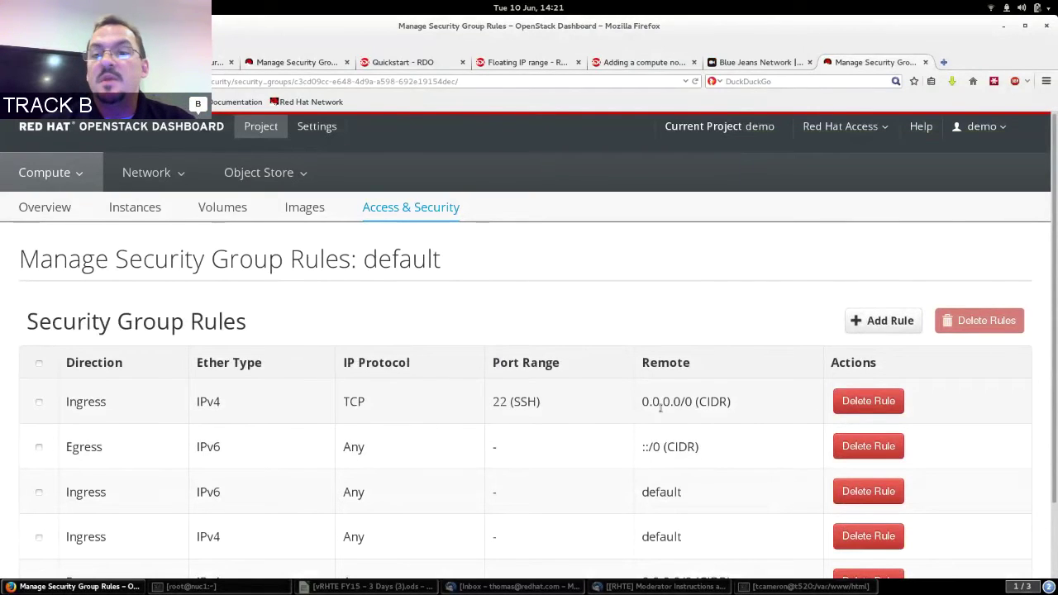
pyautogui.click(870, 329)
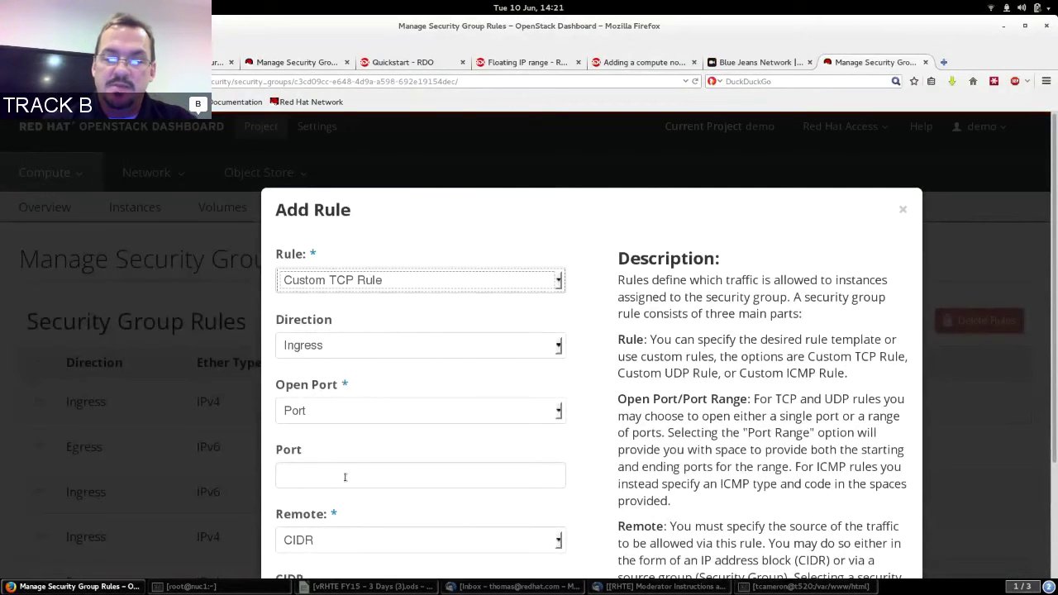
# Add an ingress TCP rule for port 80 (HTTP).
pyautogui.click(345, 478)
pyautogui.write('80')
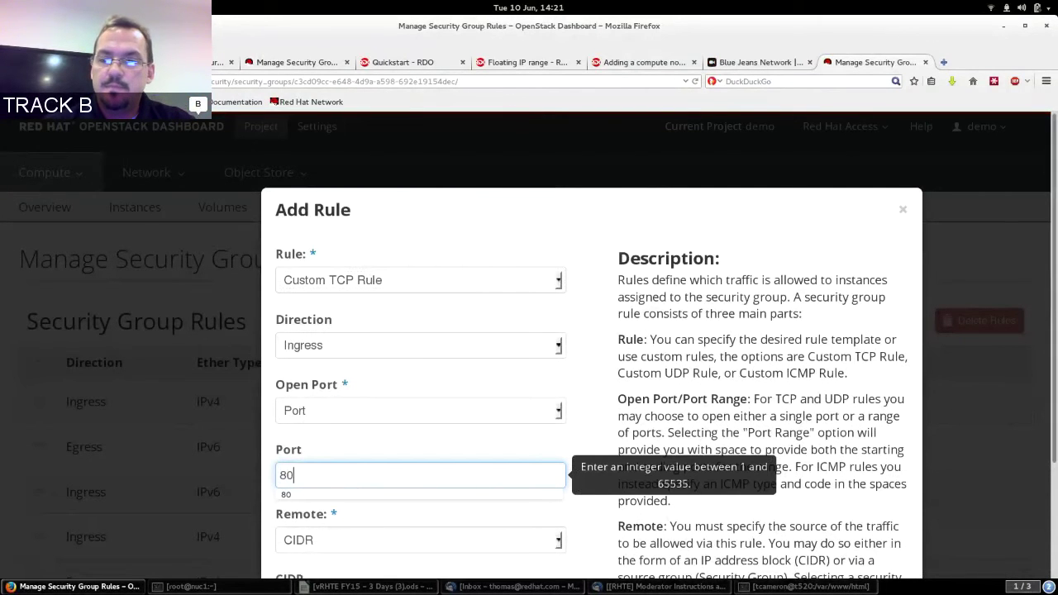
pyautogui.scroll(-3, 893, 545)
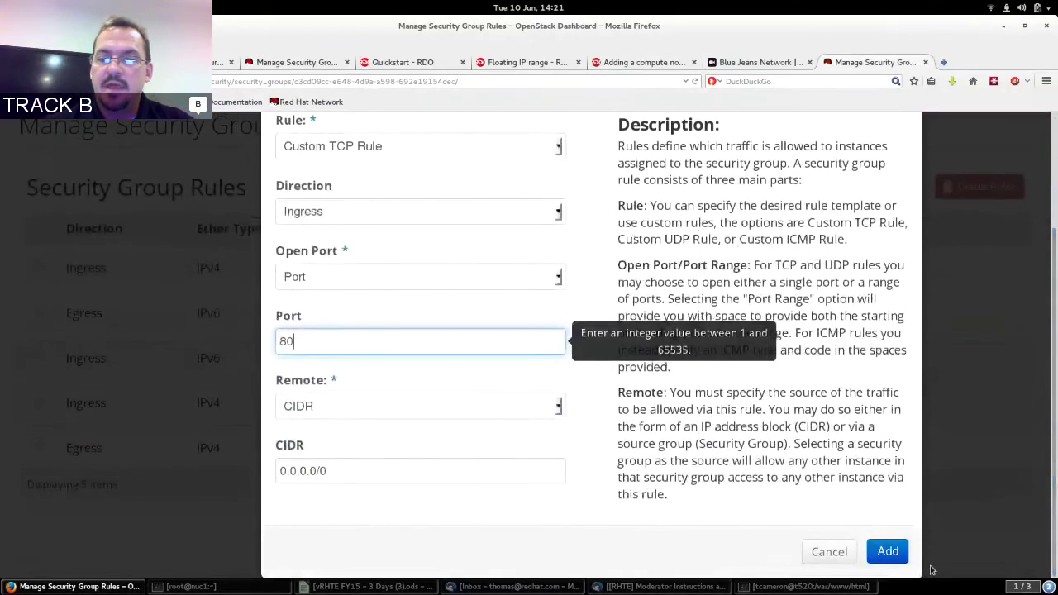
pyautogui.click(890, 549)
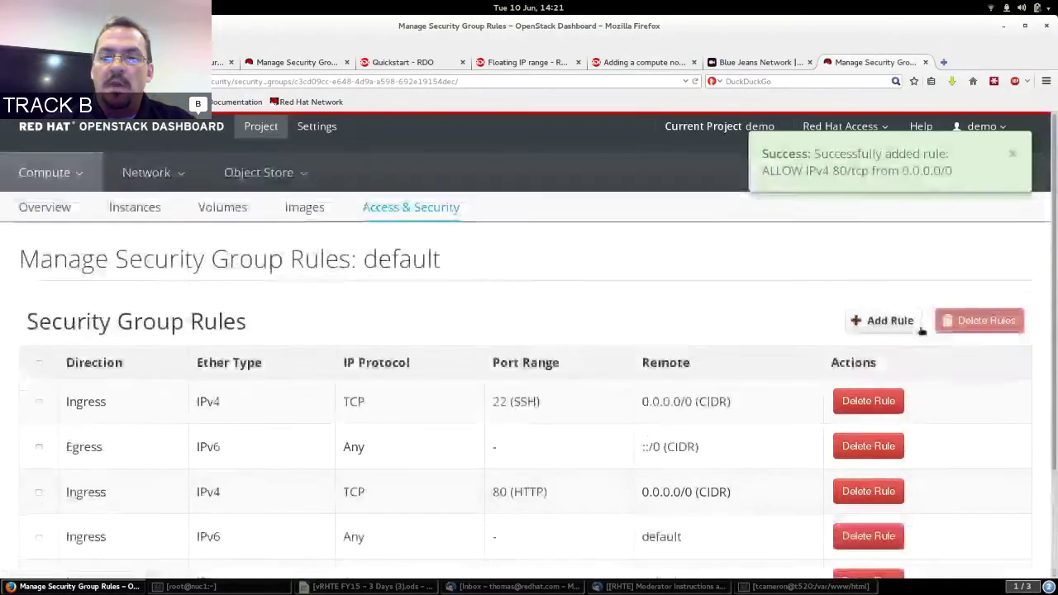
# Add an ingress TCP rule for port 443 (HTTPS), bringing the group to seven rules.
pyautogui.click(905, 329)
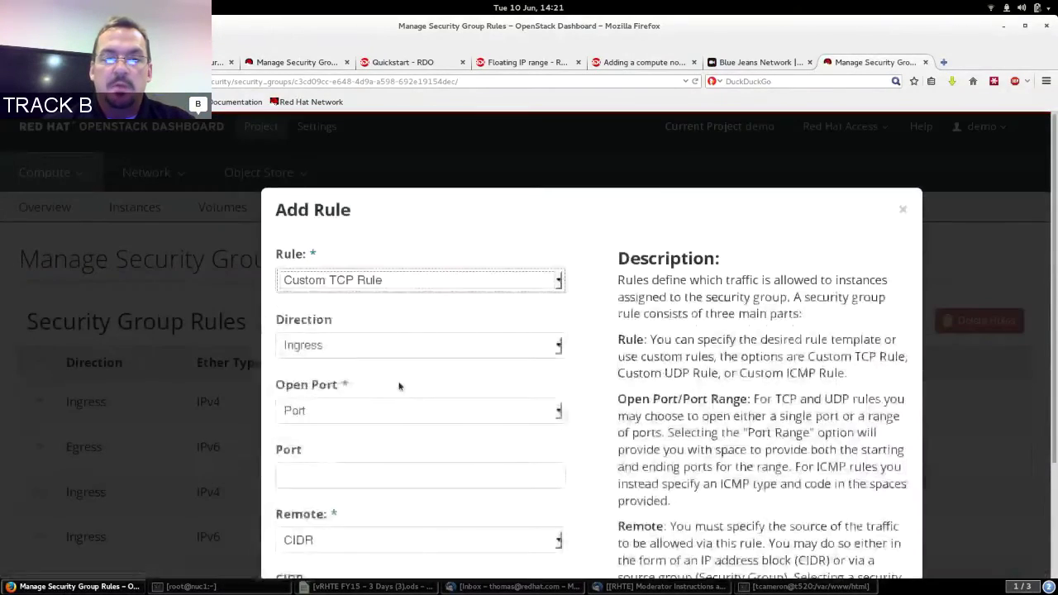
pyautogui.click(321, 468)
pyautogui.write('443')
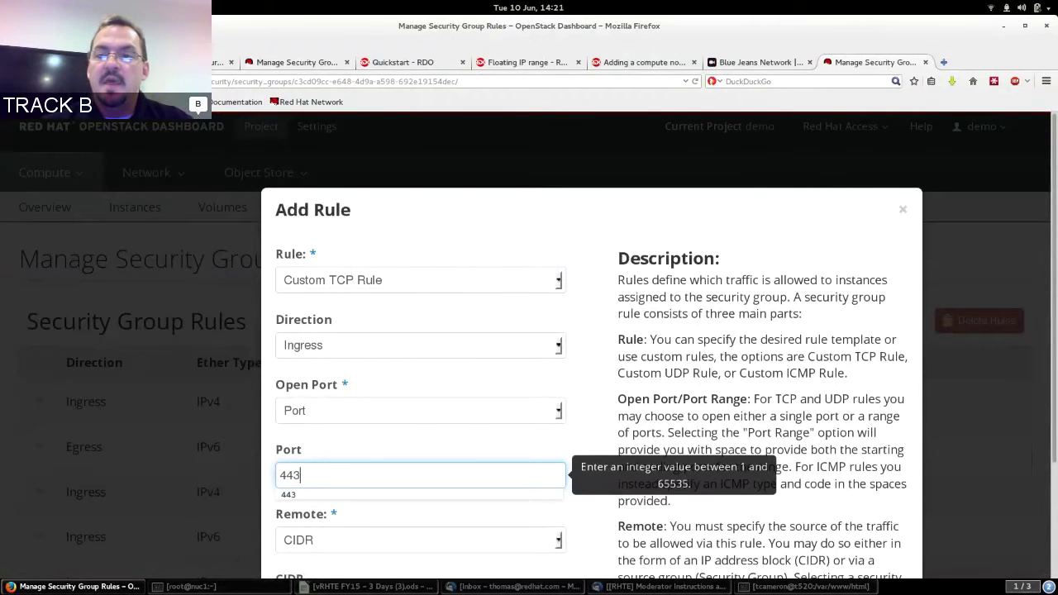
pyautogui.scroll(-3, 1048, 289)
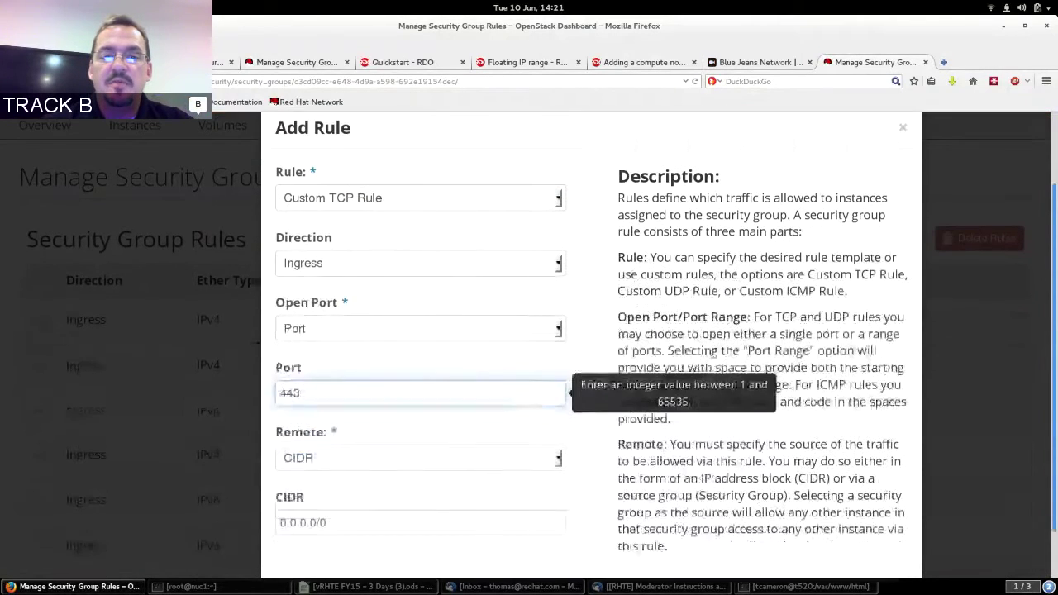
pyautogui.click(887, 554)
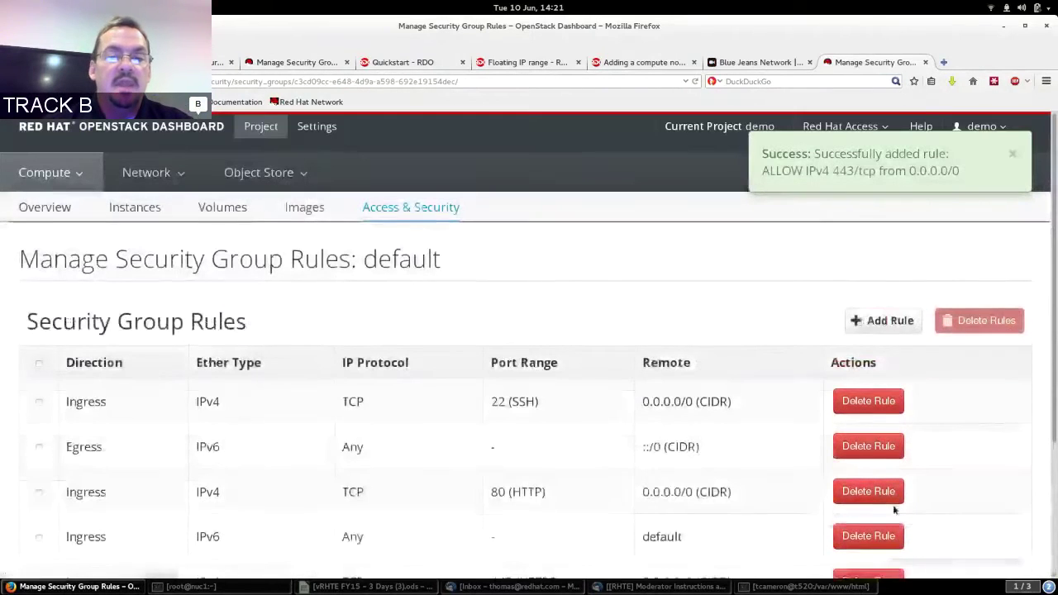
pyautogui.scroll(-3, 1041, 419)
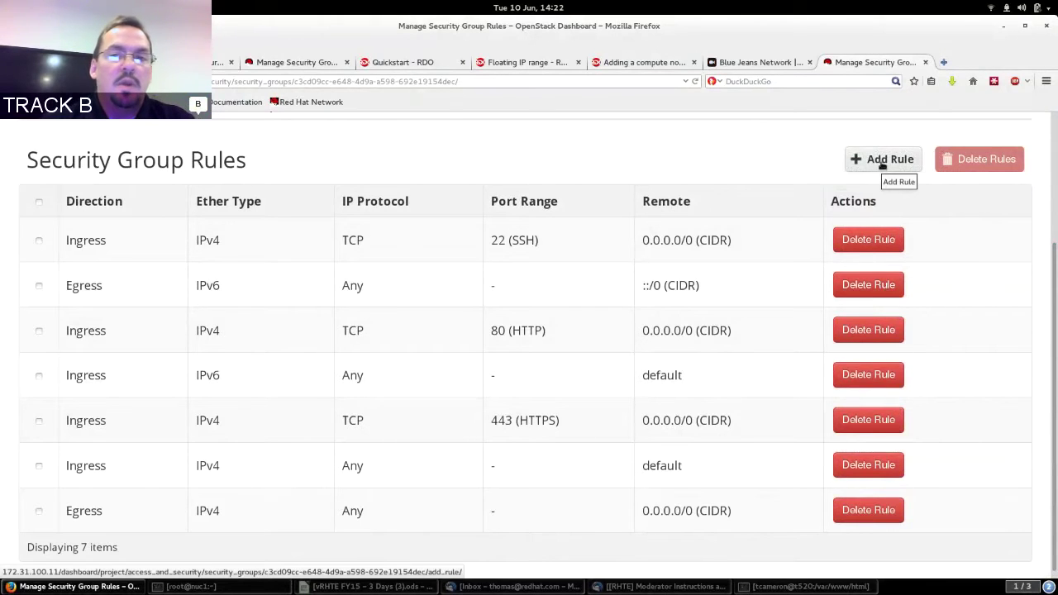
pyautogui.click(882, 163)
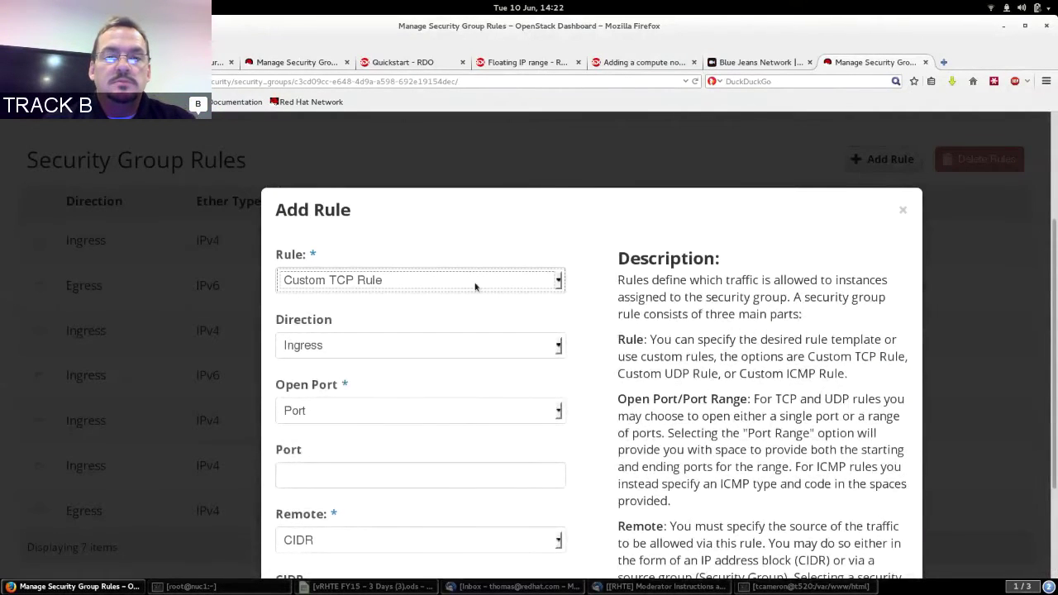
# Add an ALL ICMP ingress rule from 0.0.0.0/0, then go to the project's Images list.
pyautogui.click(475, 285)
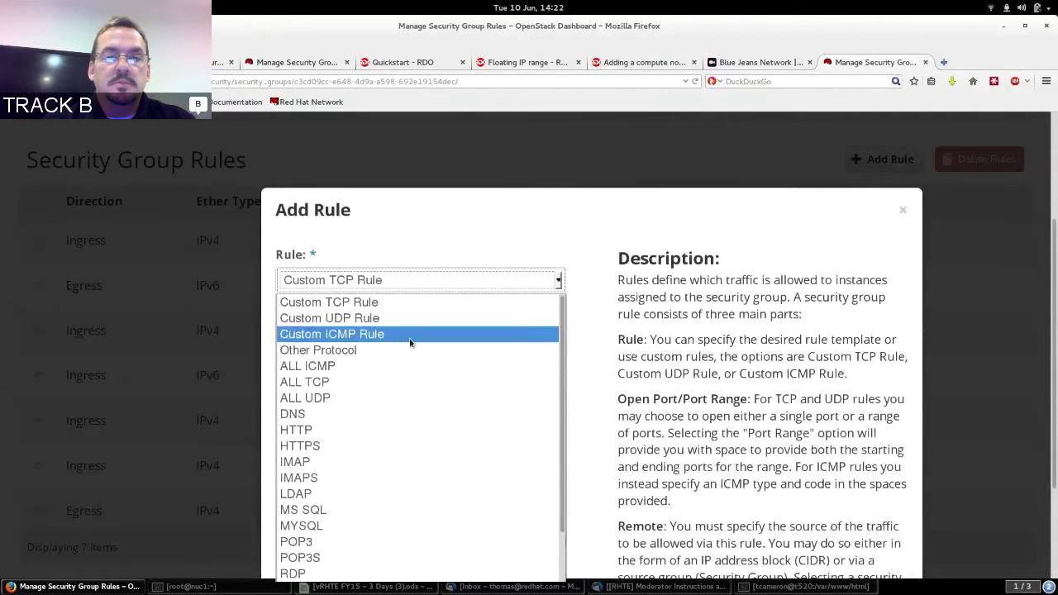
pyautogui.click(358, 371)
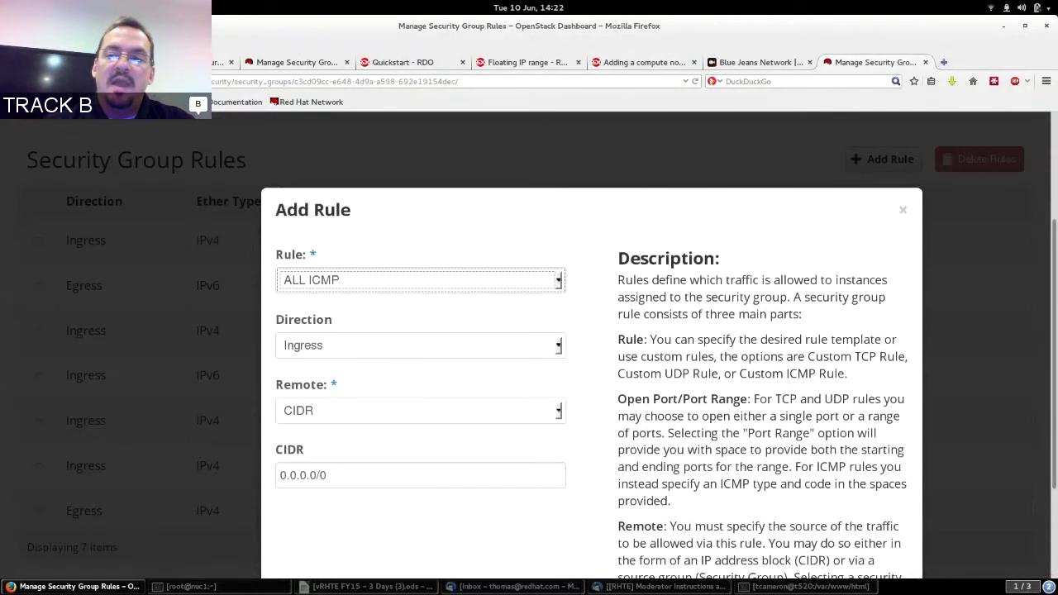
pyautogui.scroll(-3, 912, 560)
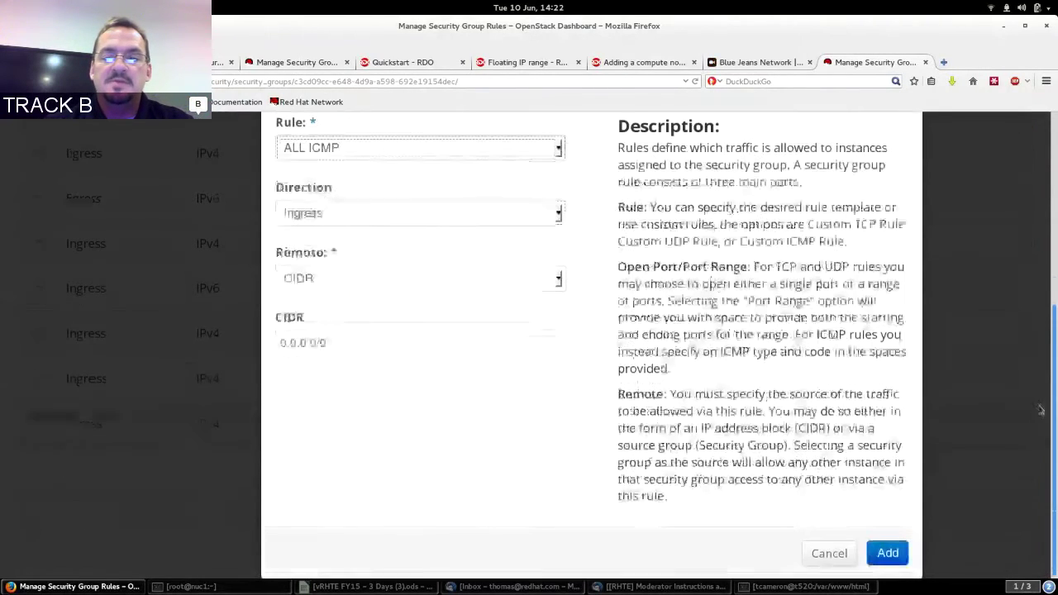
pyautogui.click(905, 556)
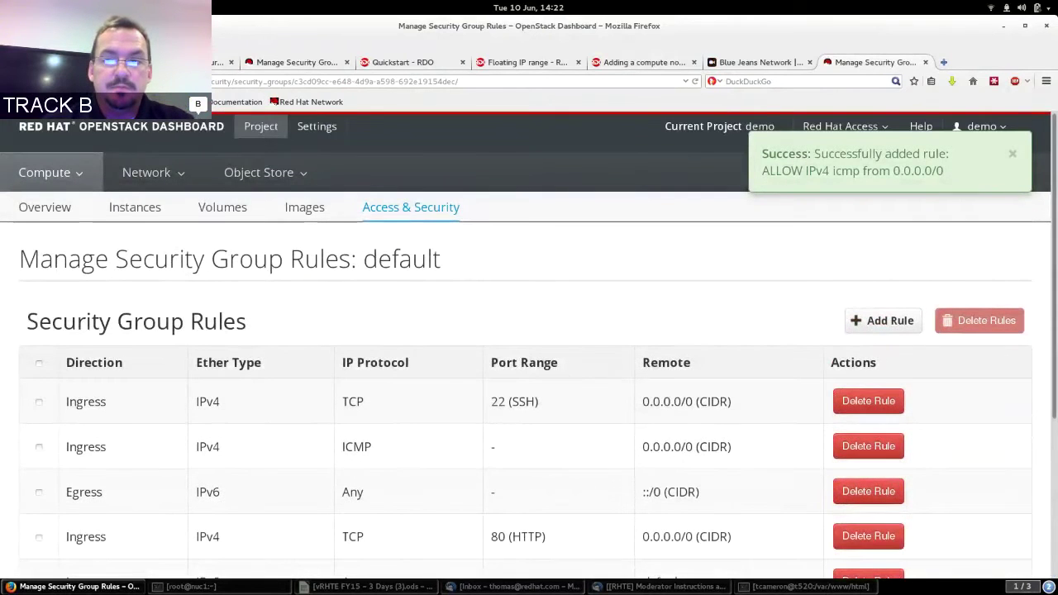
pyautogui.scroll(-1, 529, 344)
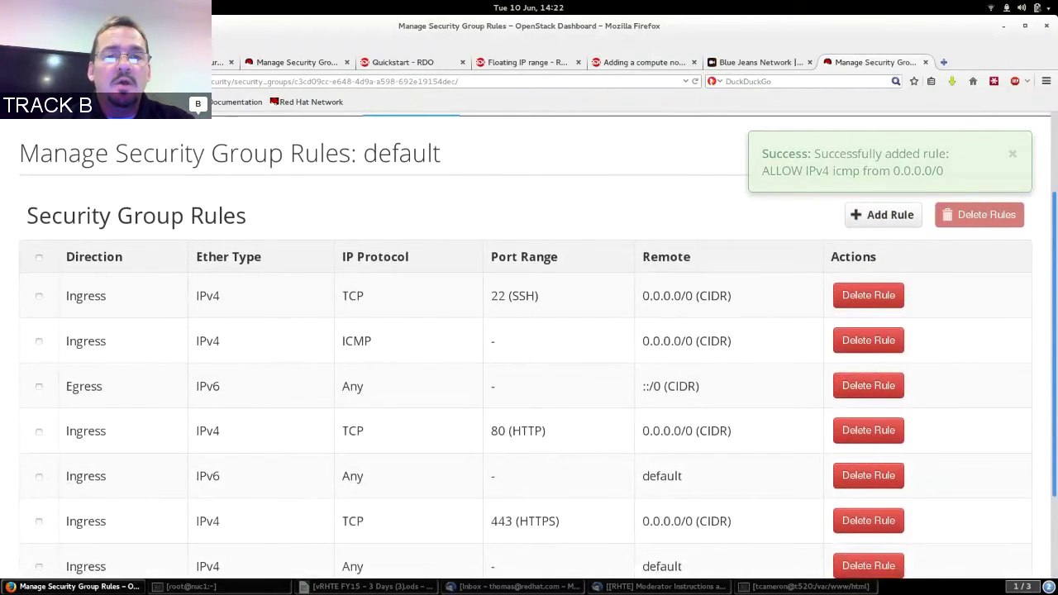
pyautogui.moveTo(1054, 301)
pyautogui.mouseDown()
pyautogui.moveTo(1054, 351)
pyautogui.moveTo(1054, 290)
pyautogui.mouseUp()
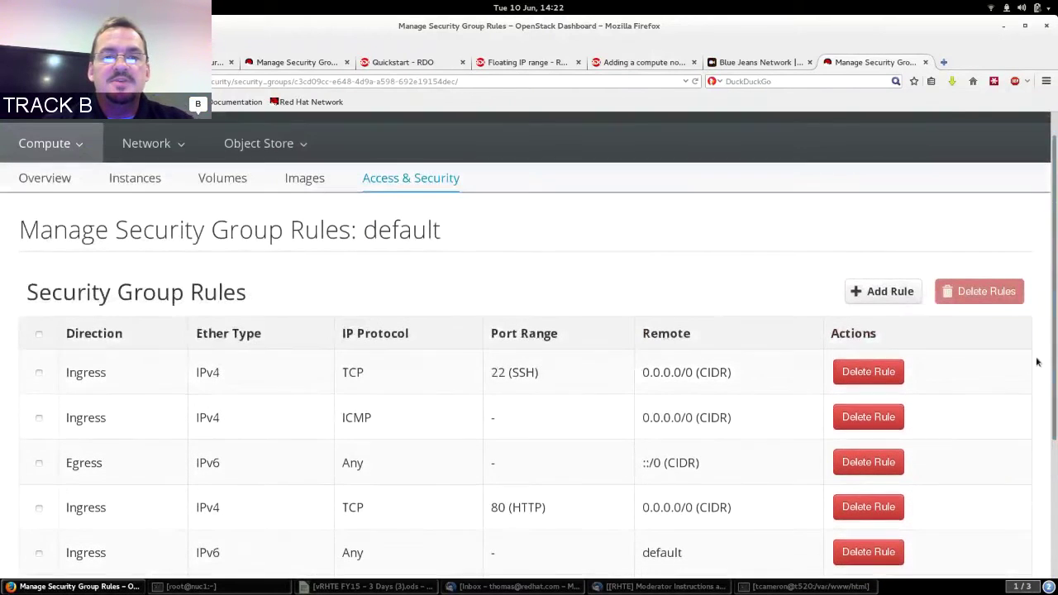
pyautogui.click(311, 181)
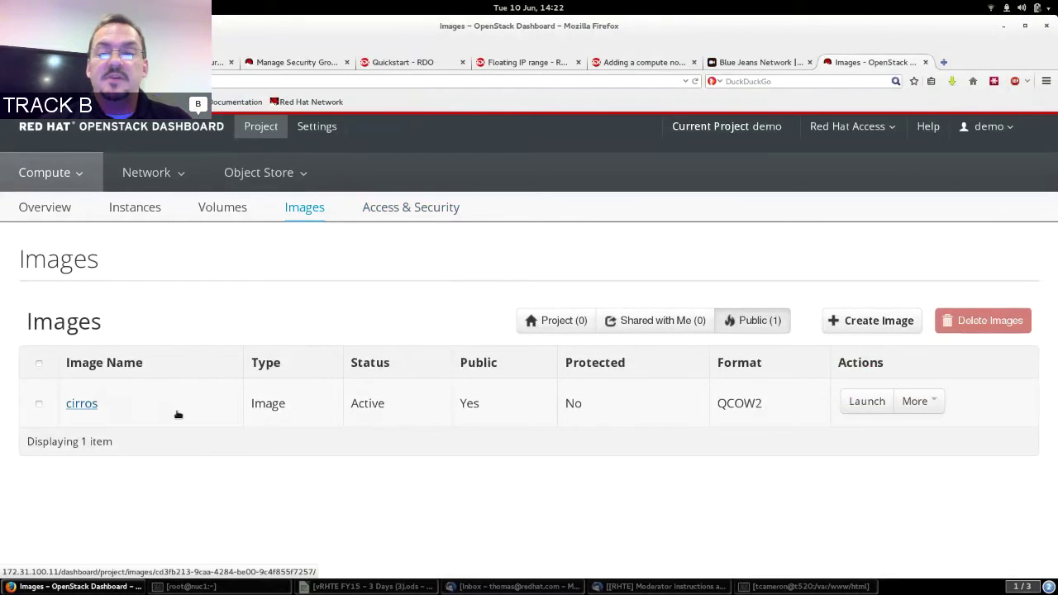
# Start a new image named rhel65-x86_64 with description 'RHEL 6.5 x86_64'.
pyautogui.click(877, 322)
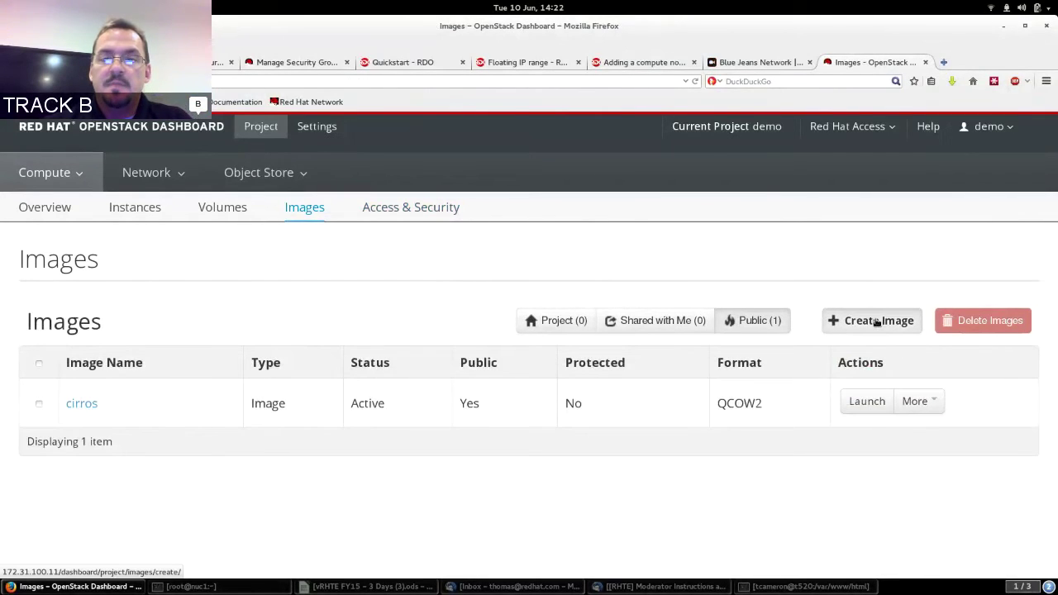
pyautogui.write('rhel')
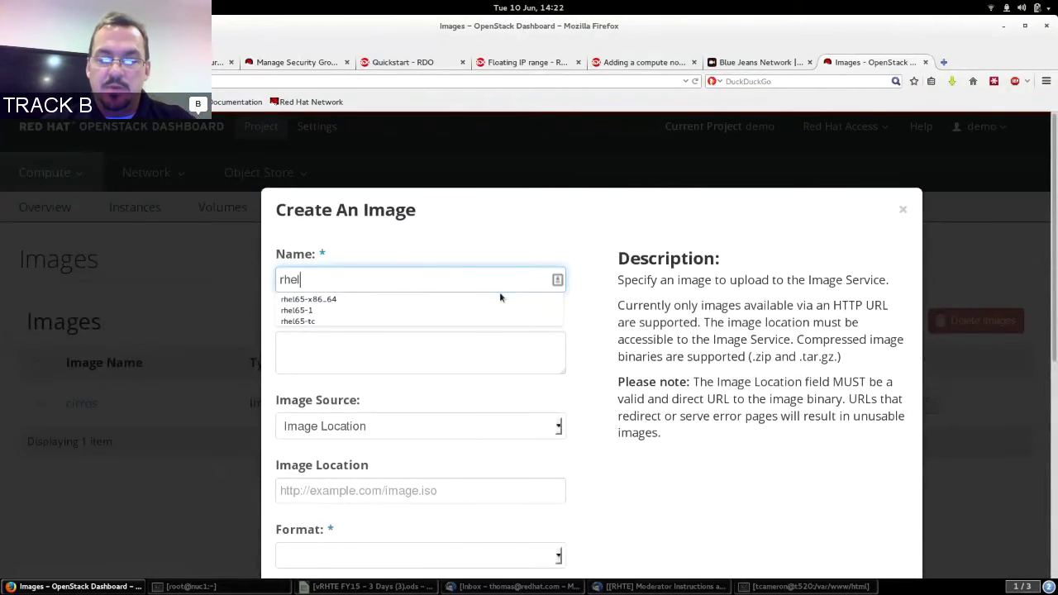
pyautogui.write('6')
pyautogui.click(499, 298)
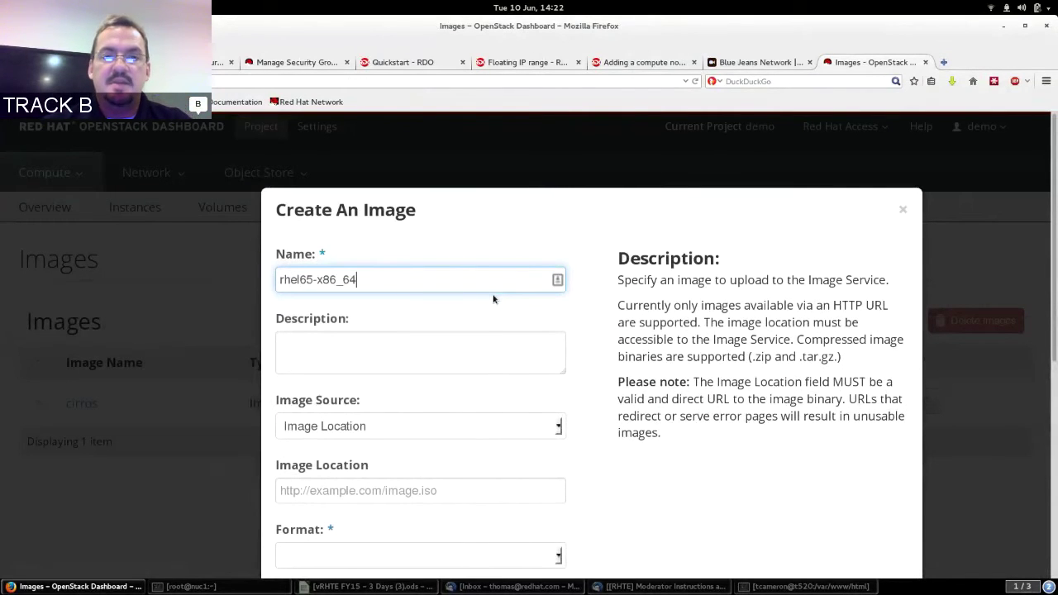
pyautogui.click(417, 345)
pyautogui.write('RHEL 6.5')
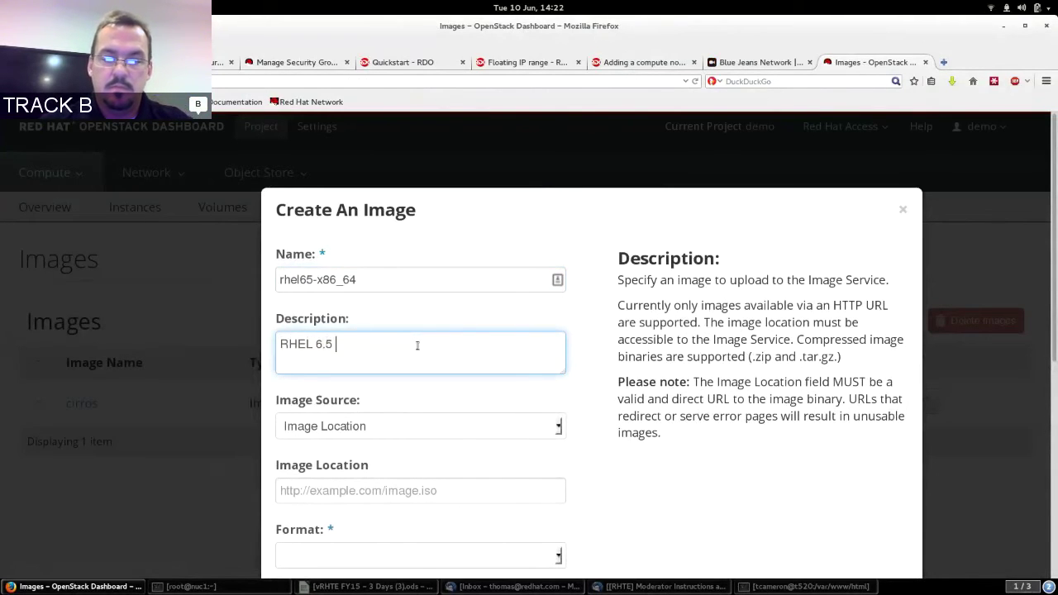
pyautogui.write(' x86_64')
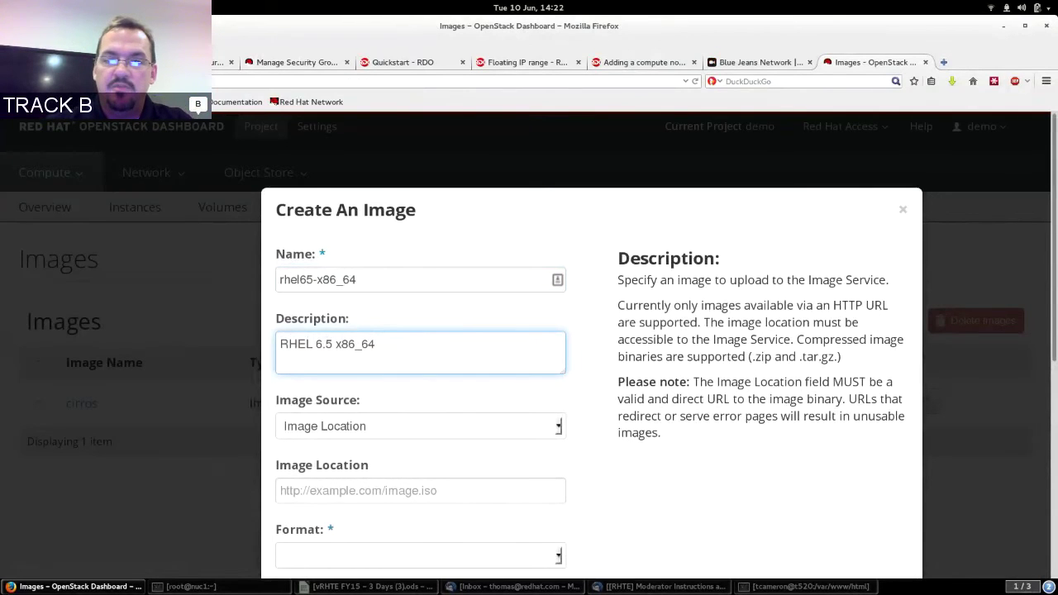
# Set the image source to Image File and open the file chooser.
pyautogui.scroll(-5, 537, 210)
pyautogui.click(534, 212)
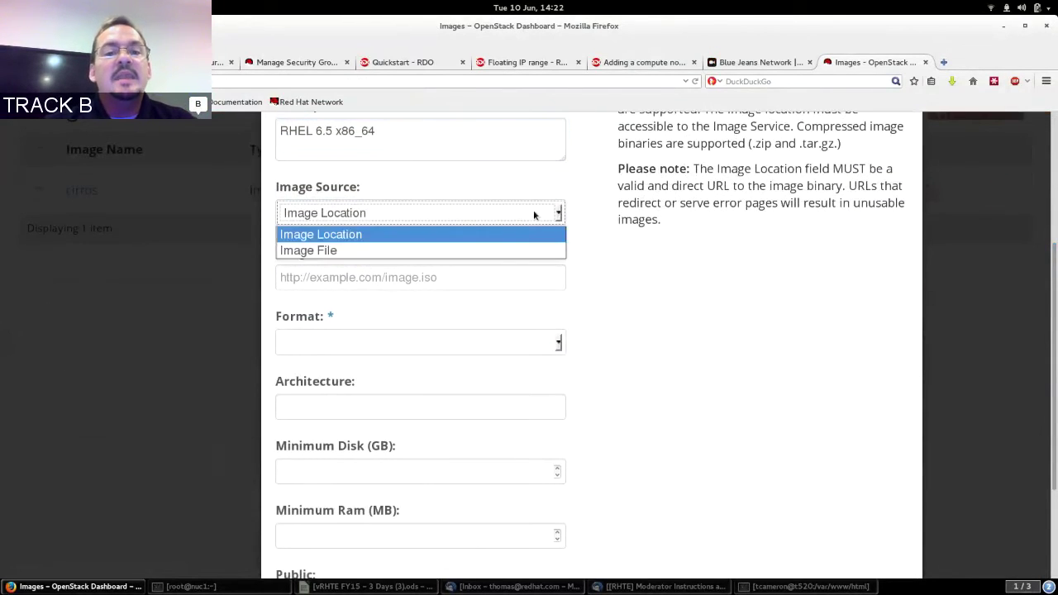
pyautogui.click(487, 235)
pyautogui.click(417, 276)
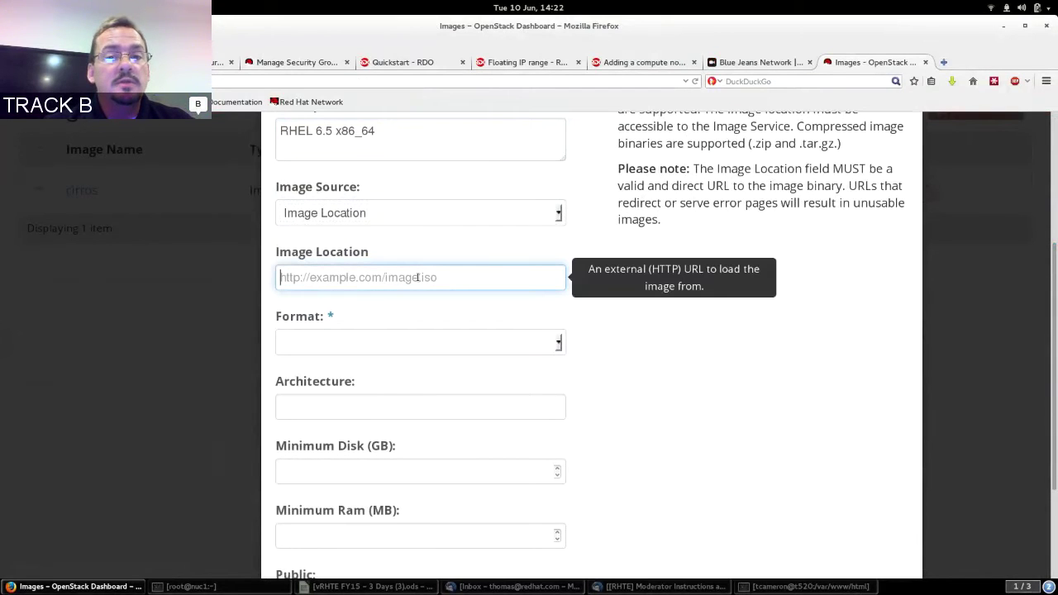
pyautogui.click(472, 217)
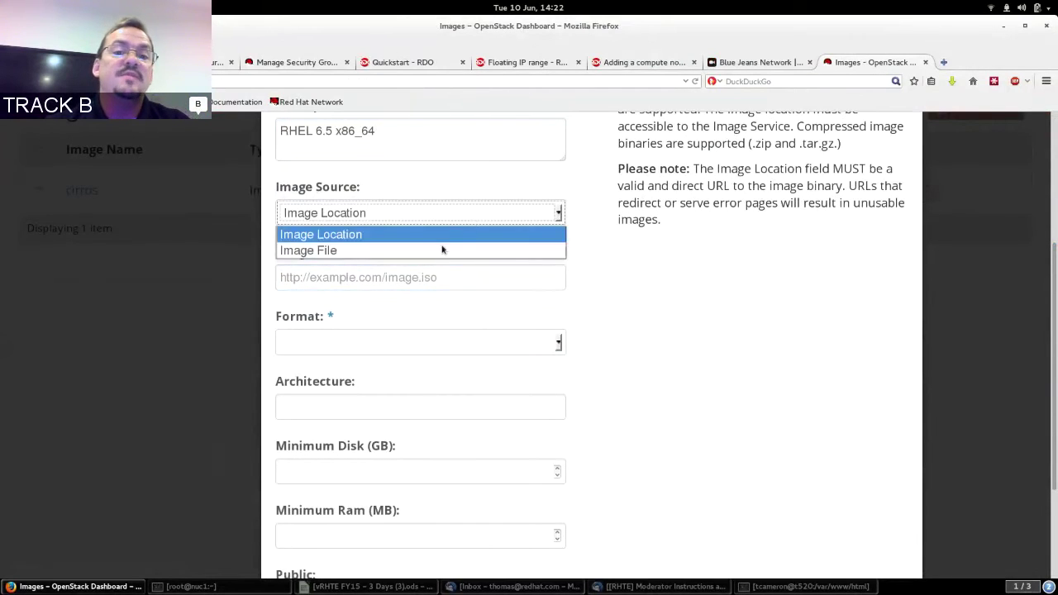
pyautogui.click(436, 251)
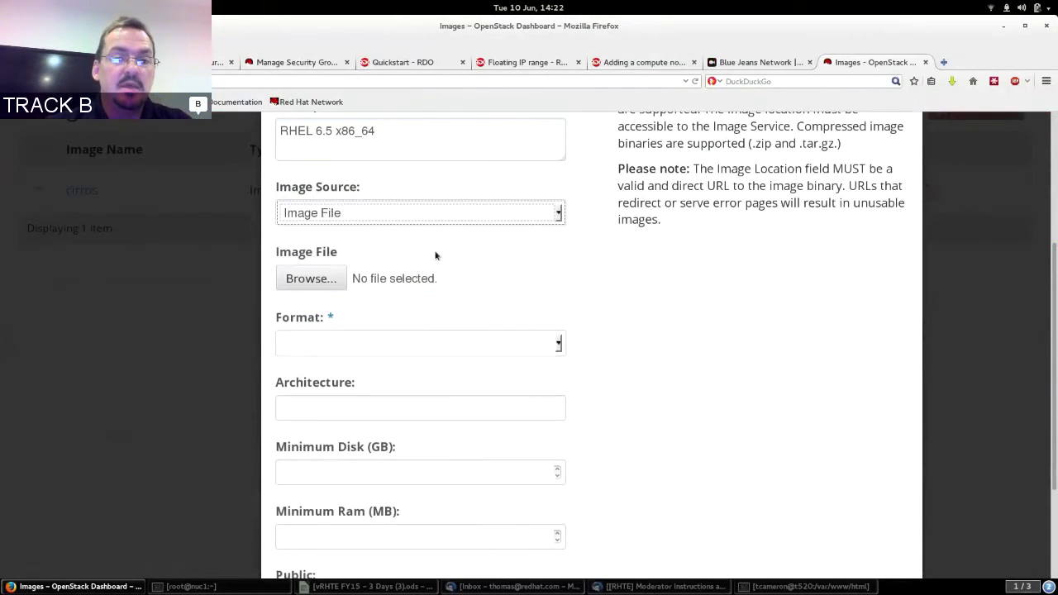
pyautogui.click(321, 282)
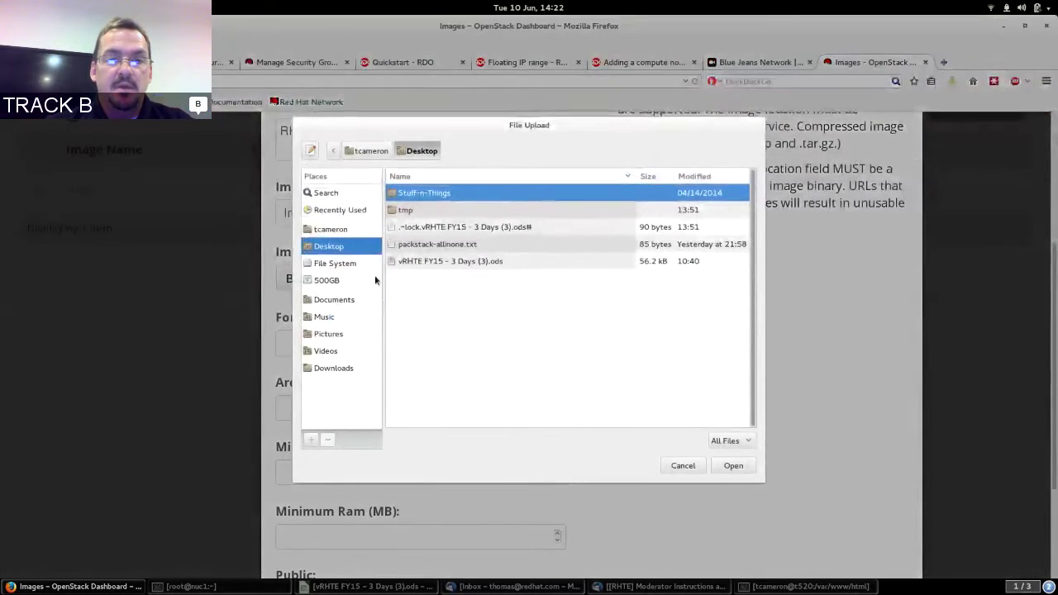
# Choose rhel-guest-image-6.5-20140121.0.x86_64.qcow2 from 500GB/isos/rhel6 as the upload file.
pyautogui.click(324, 281)
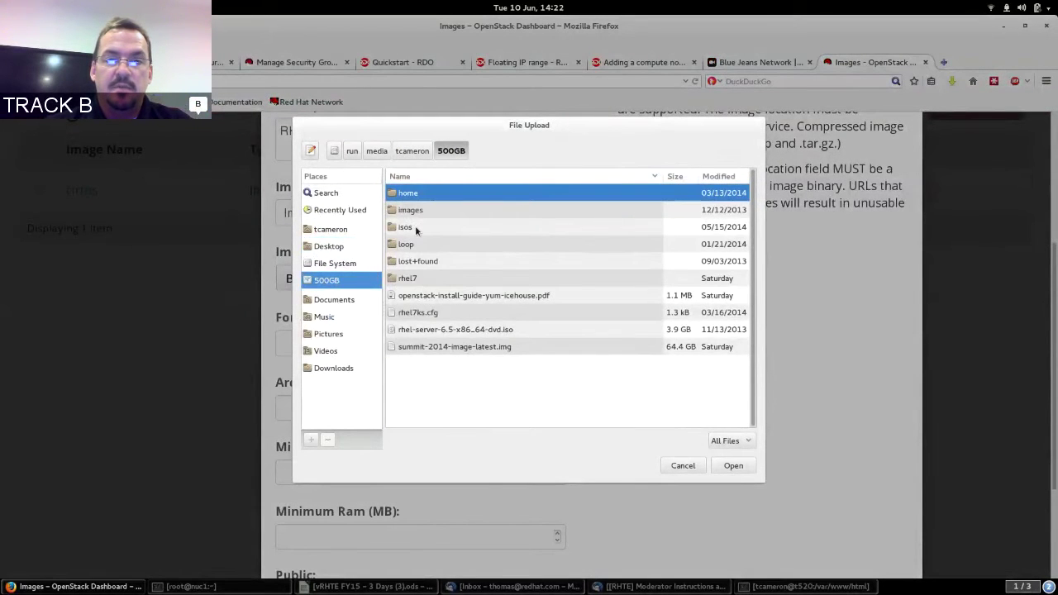
pyautogui.doubleClick(405, 228)
pyautogui.doubleClick(420, 209)
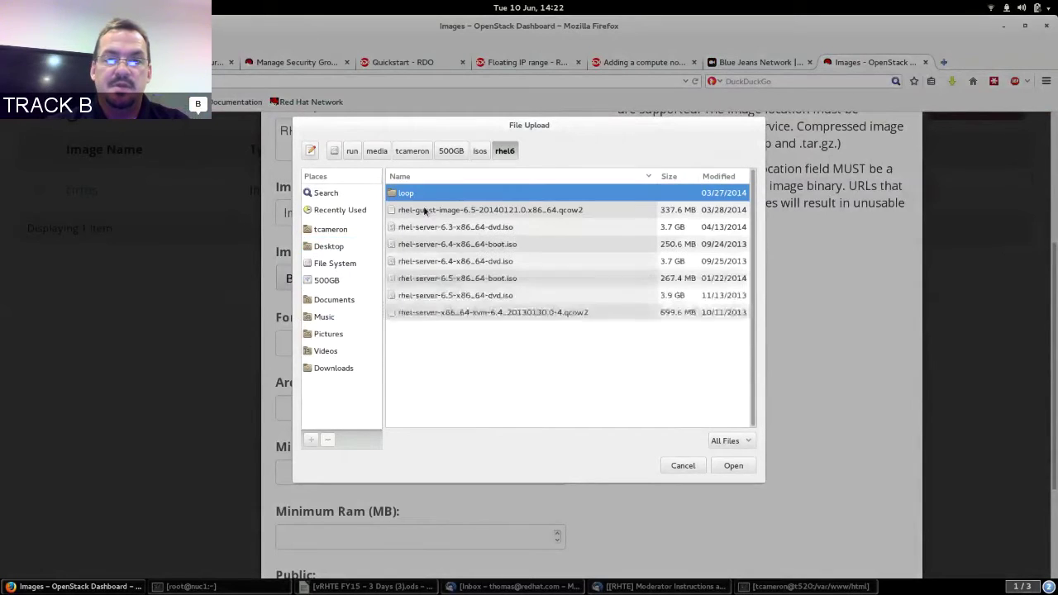
pyautogui.click(508, 214)
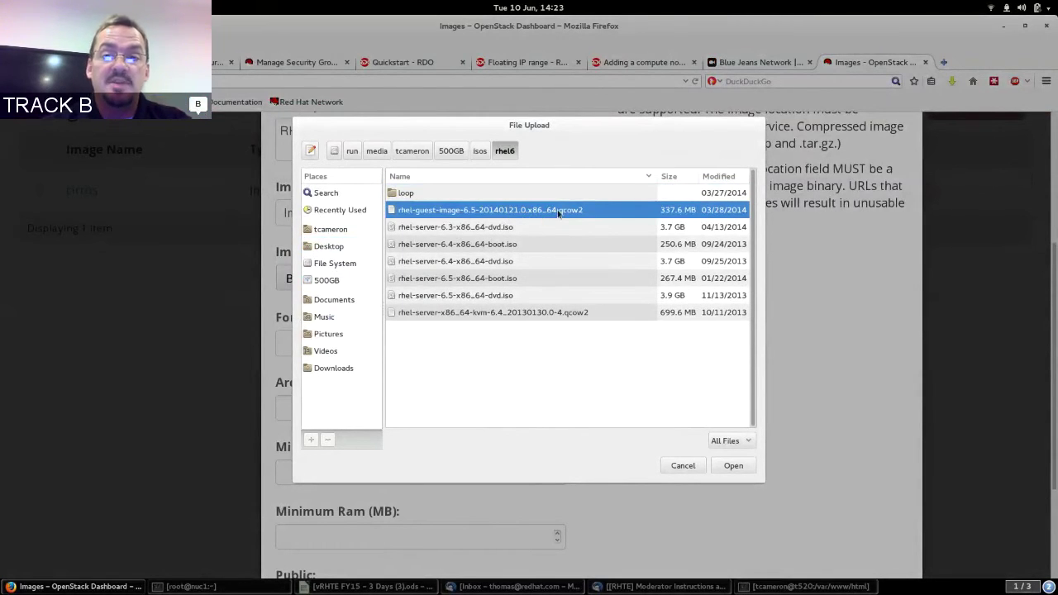
pyautogui.click(732, 466)
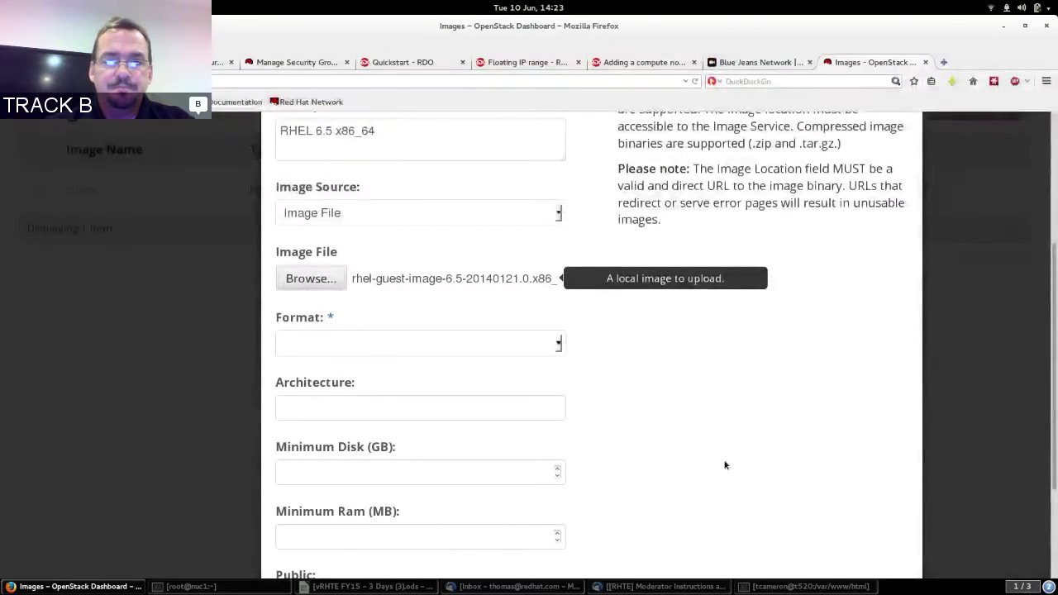
# Set the format to QCOW2, mark the image Public, and submit it.
pyautogui.click(498, 342)
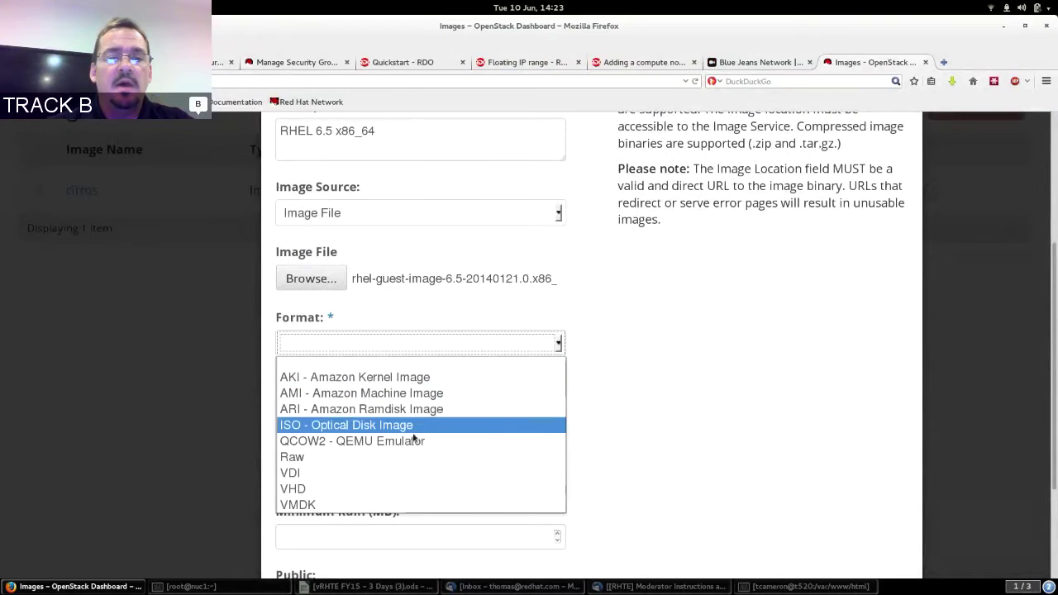
pyautogui.click(347, 442)
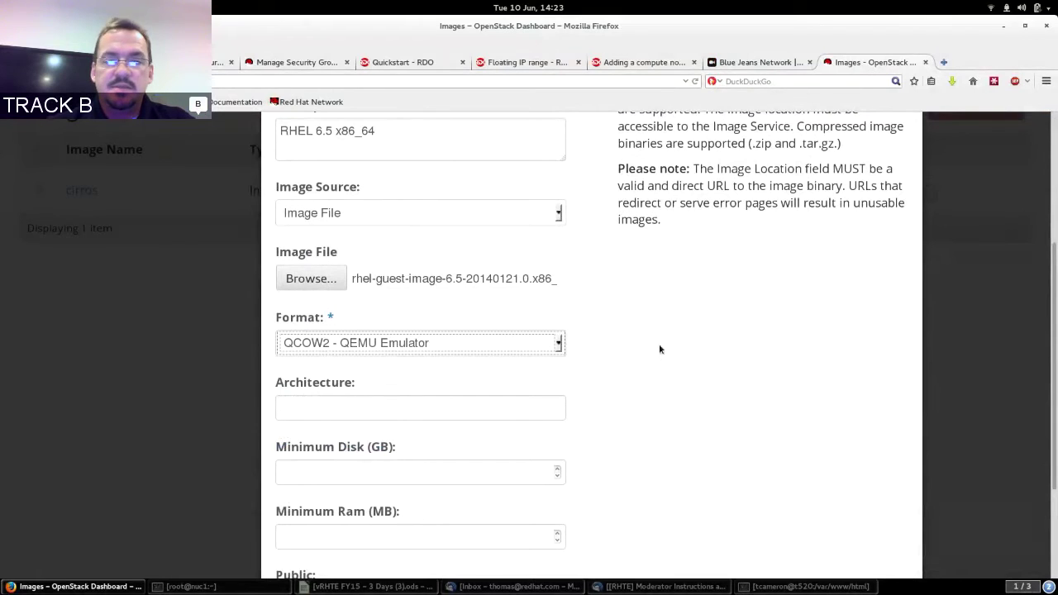
pyautogui.scroll(-3, 673, 439)
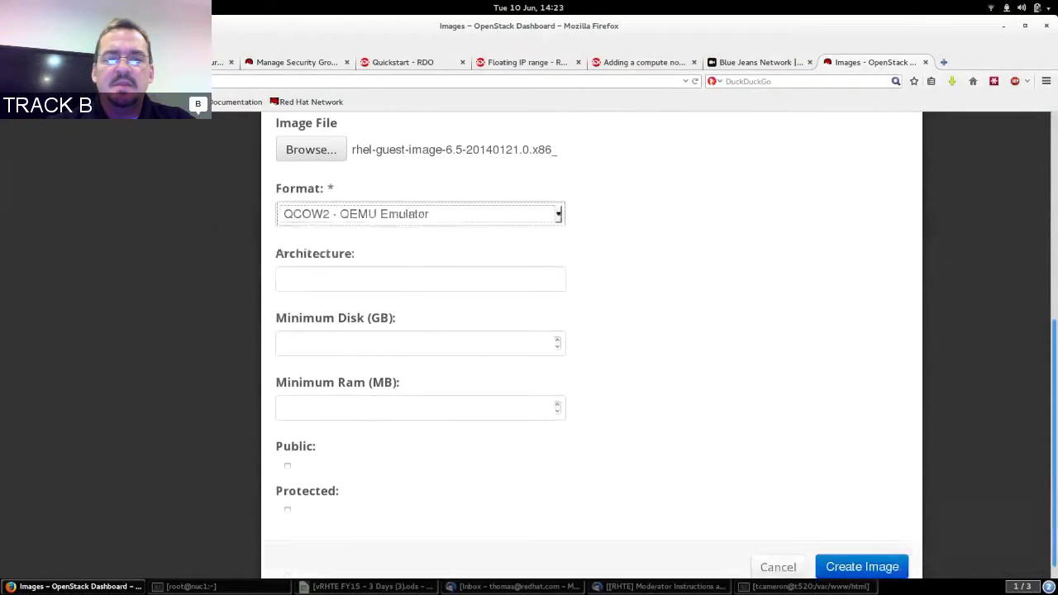
pyautogui.click(288, 452)
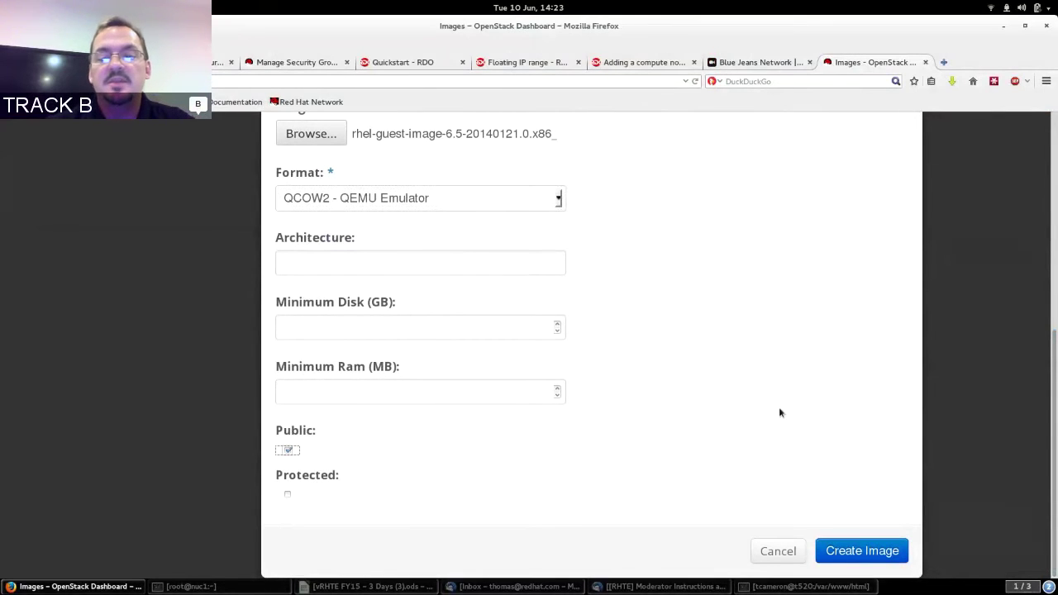
pyautogui.click(861, 551)
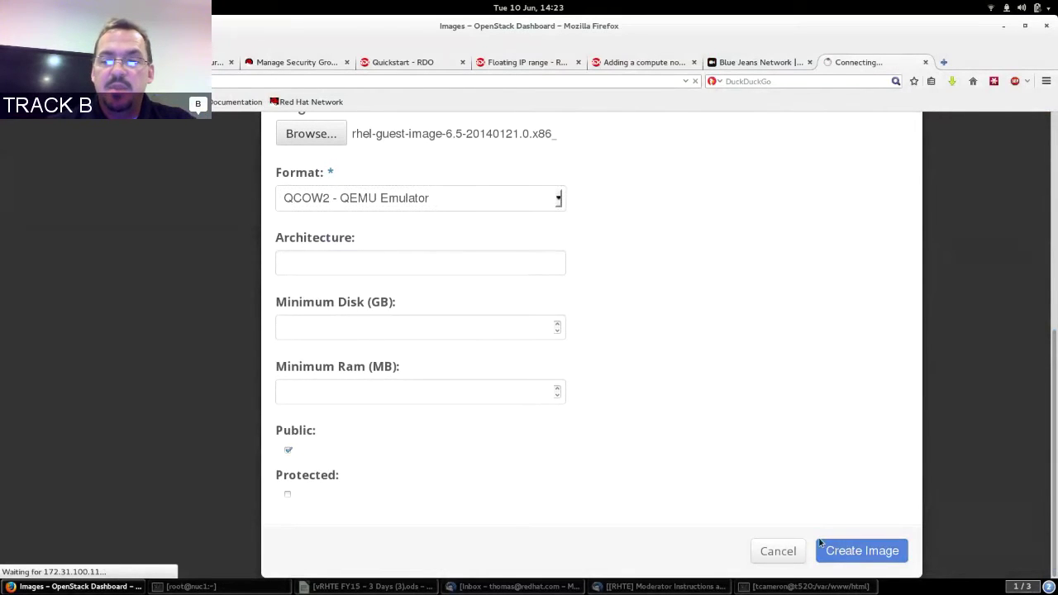
# In the terminal, log in to nuc2 as root over ssh.
pyautogui.hotkey('alt', 'Tab')
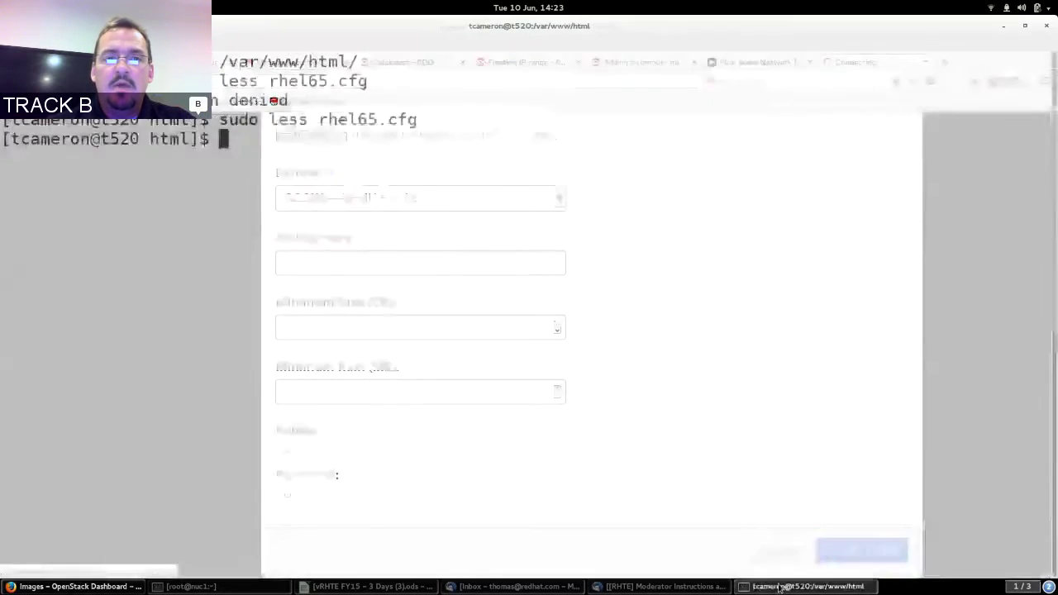
pyautogui.write('ssh')
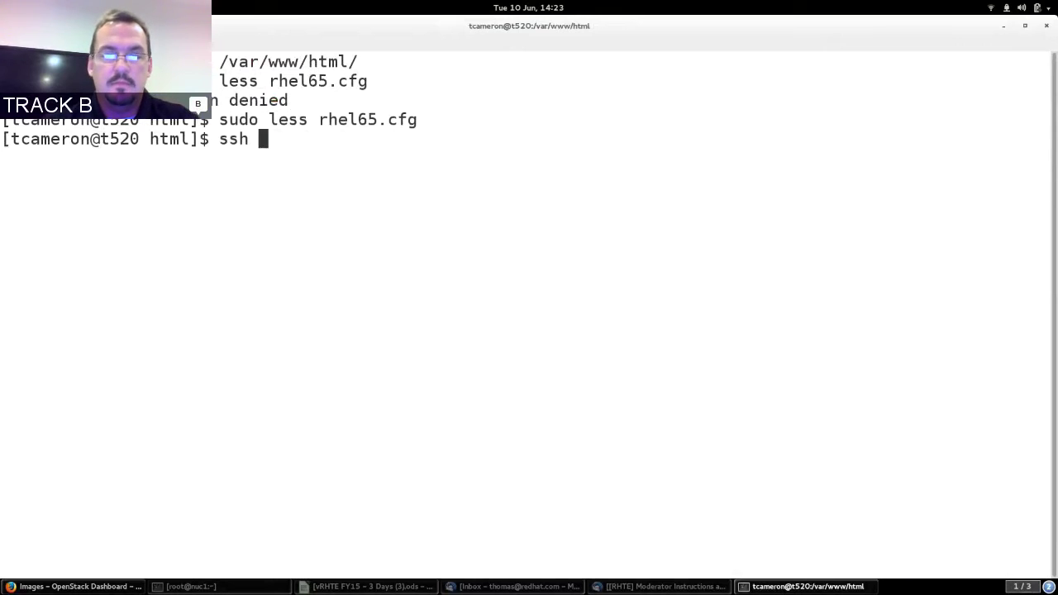
pyautogui.press('BackSpace')
pyautogui.press('BackSpace')
pyautogui.press('BackSpace')
pyautogui.press('BackSpace')
pyautogui.write('cd')
pyautogui.press('Return')
pyautogui.write('ssh r')
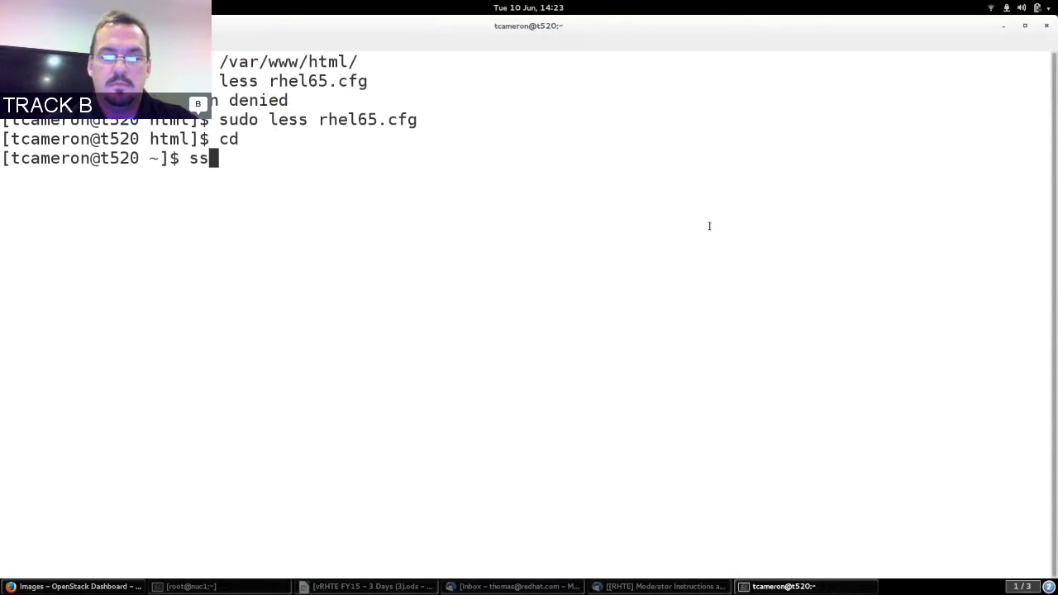
pyautogui.write('oot@nu')
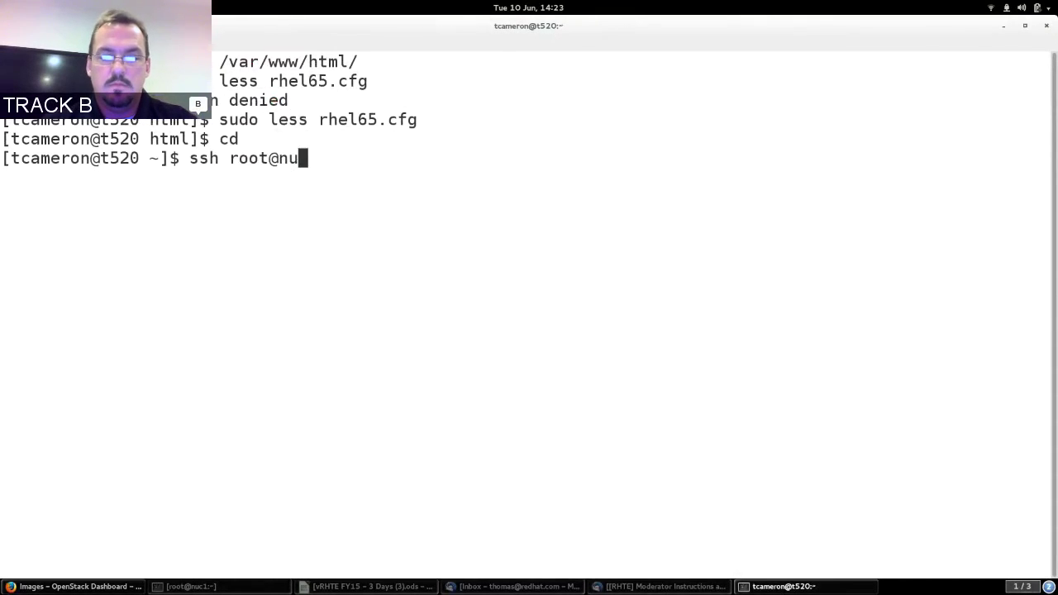
pyautogui.write('c2')
pyautogui.press('Return')
# List /var/lib/glance/images with ls -l and ls -lh, showing the 322M and 13M image files.
pyautogui.write('cd /var/lib/')
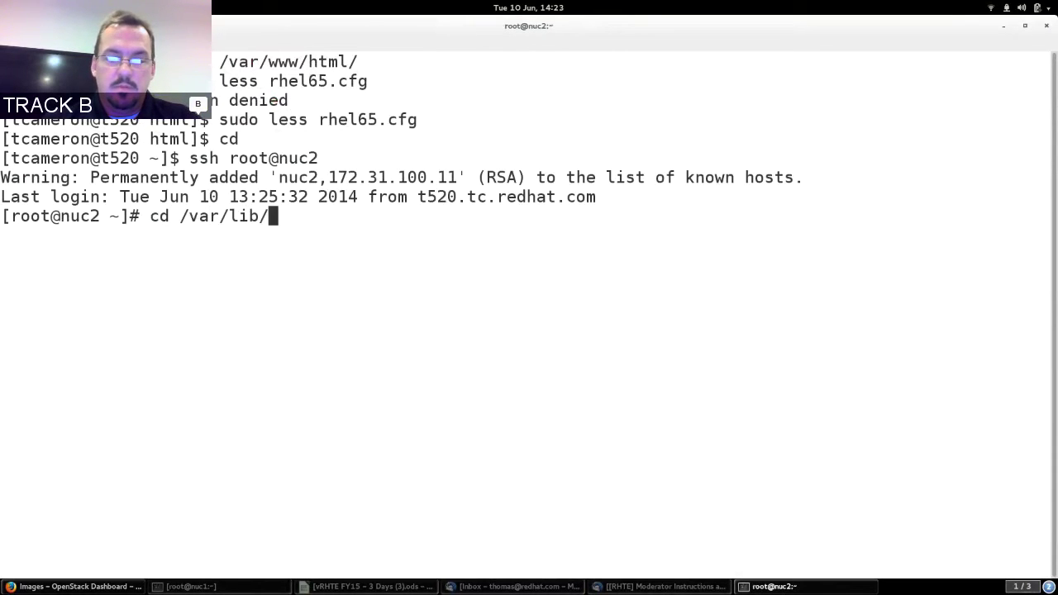
pyautogui.write('glance/images/')
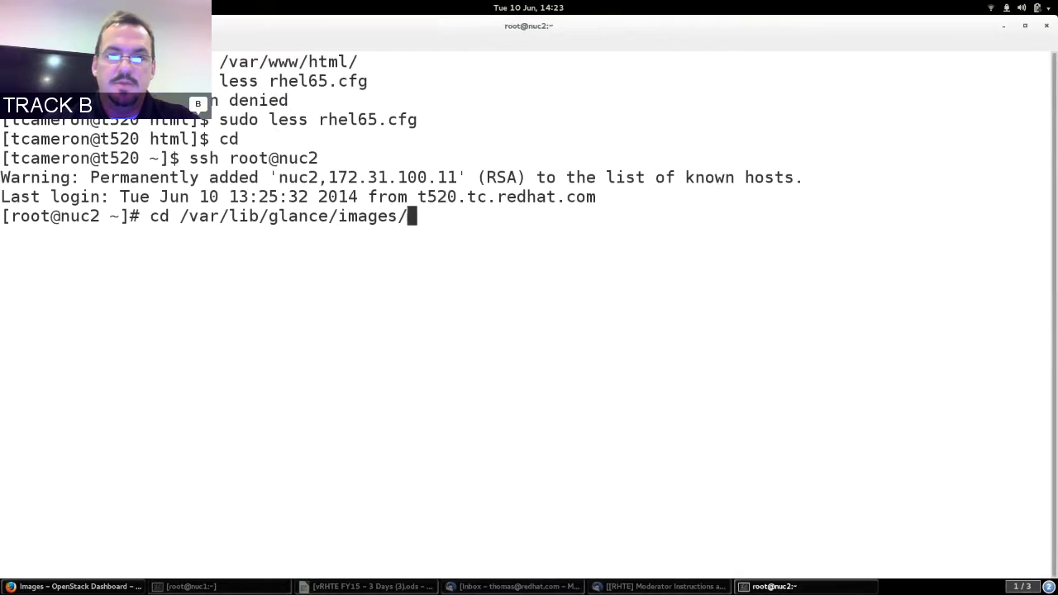
pyautogui.press('Return')
pyautogui.write('ls -l')
pyautogui.press('Return')
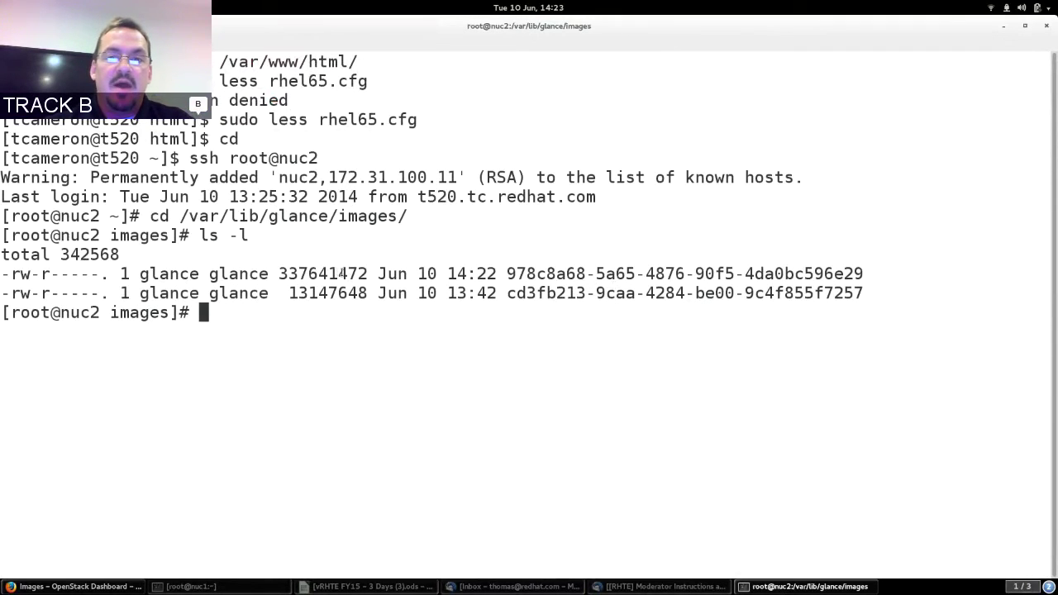
pyautogui.doubleClick(546, 273)
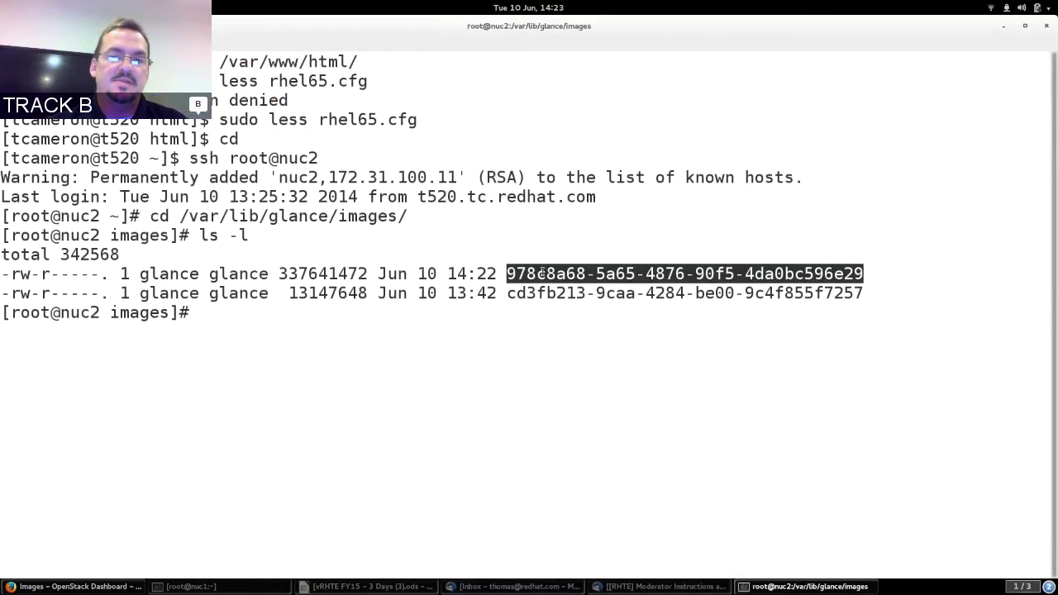
pyautogui.write('ls -lh')
pyautogui.press('Return')
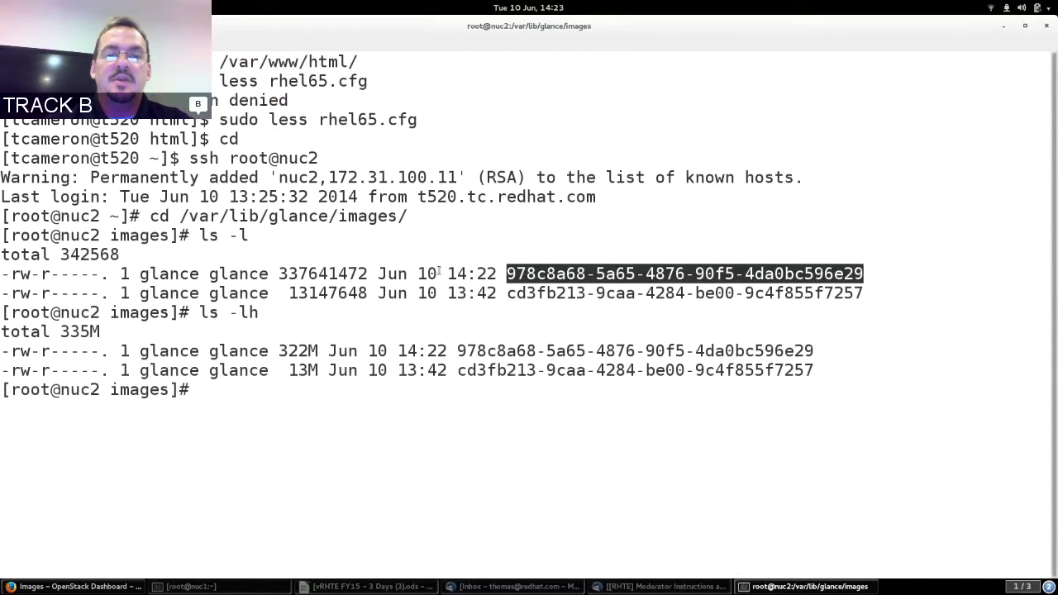
pyautogui.doubleClick(291, 351)
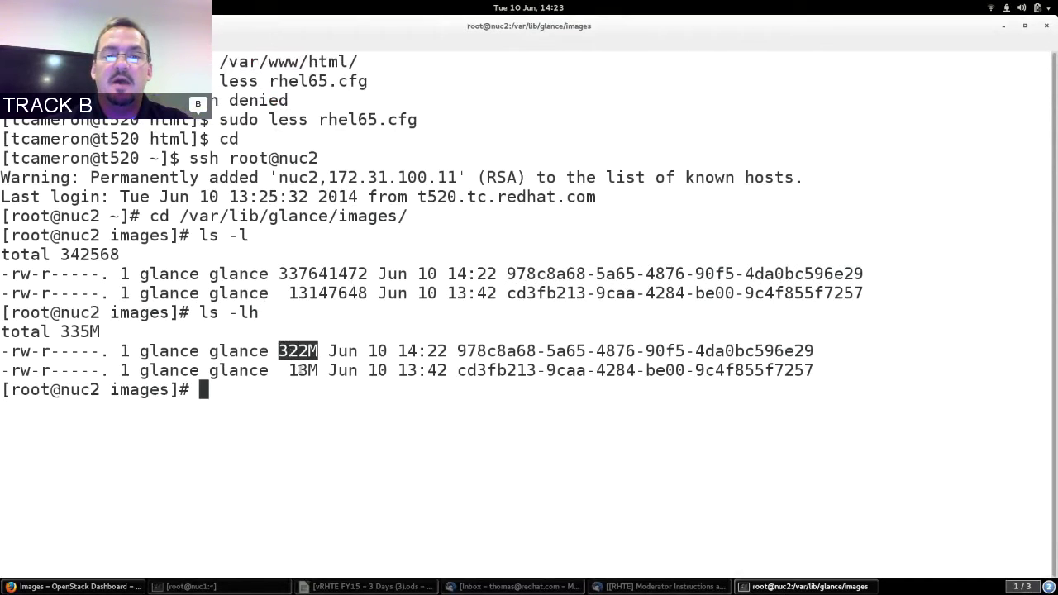
pyautogui.doubleClick(488, 351)
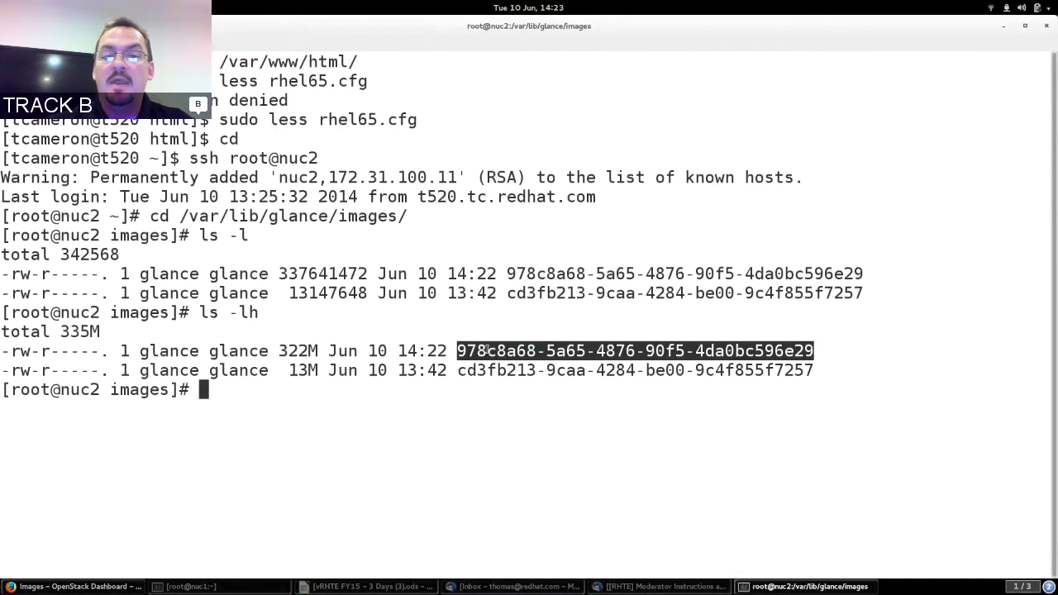
pyautogui.doubleClick(296, 372)
pyautogui.doubleClick(542, 370)
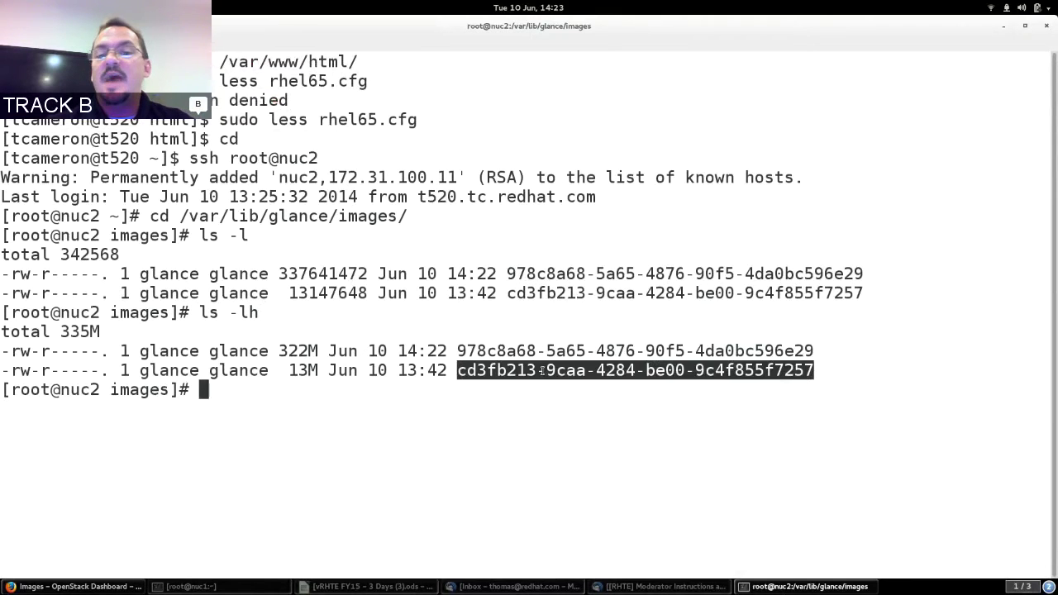
pyautogui.click(531, 372)
# Run file on both image files to confirm Qcow version 2, then run pwd.
pyautogui.write('file ')
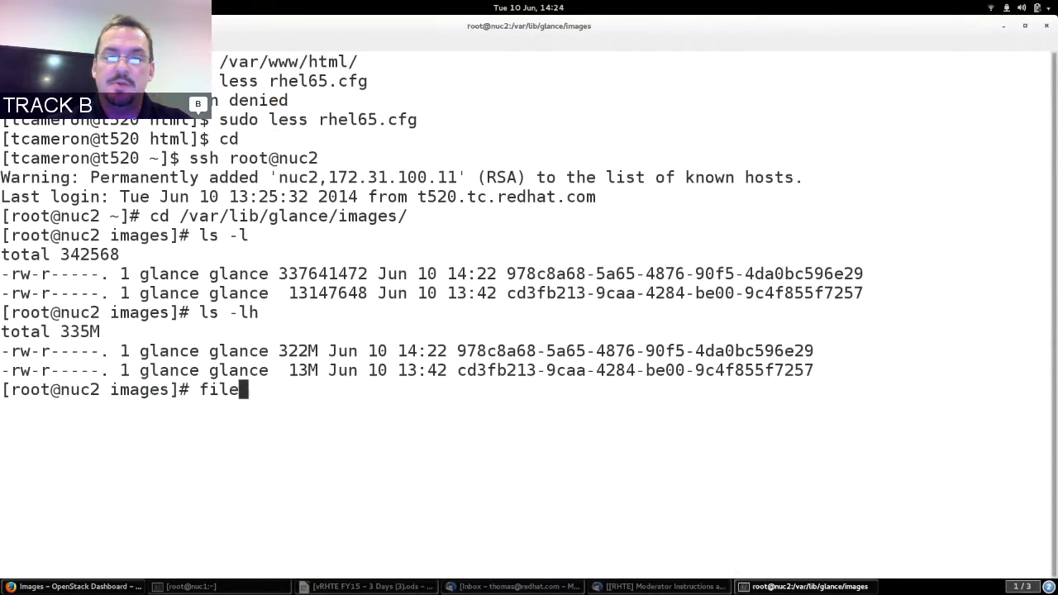
pyautogui.write('978c8a68-5a65-4876-90f5-4da0bc596e29')
pyautogui.press('Return')
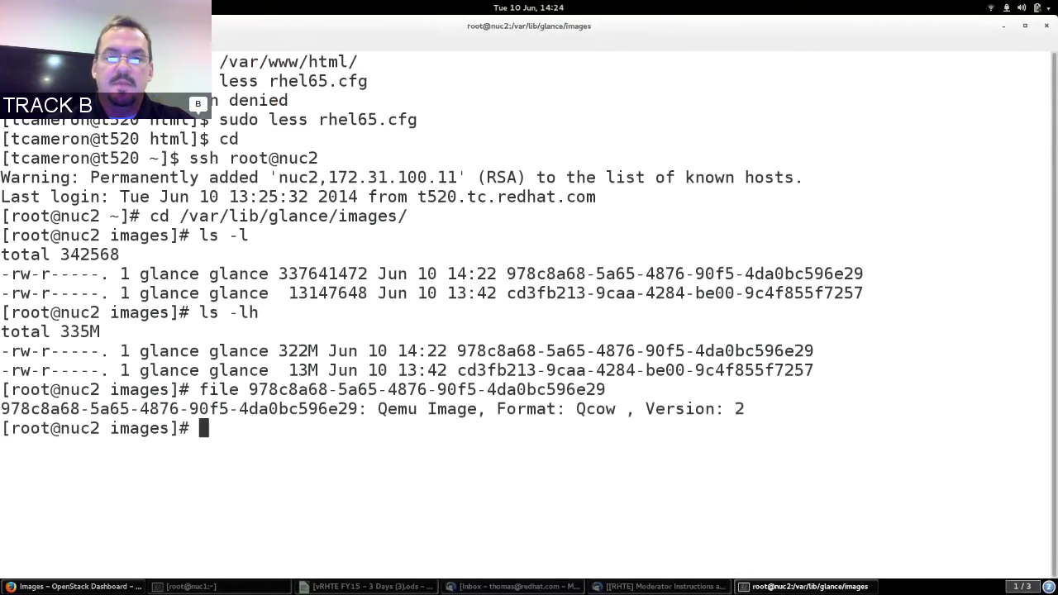
pyautogui.moveTo(378, 408); pyautogui.dragTo(724, 408)
pyautogui.moveTo(655, 404); pyautogui.dragTo(743, 407)
pyautogui.click(744, 407)
pyautogui.write('file cd')
pyautogui.press('Tab')
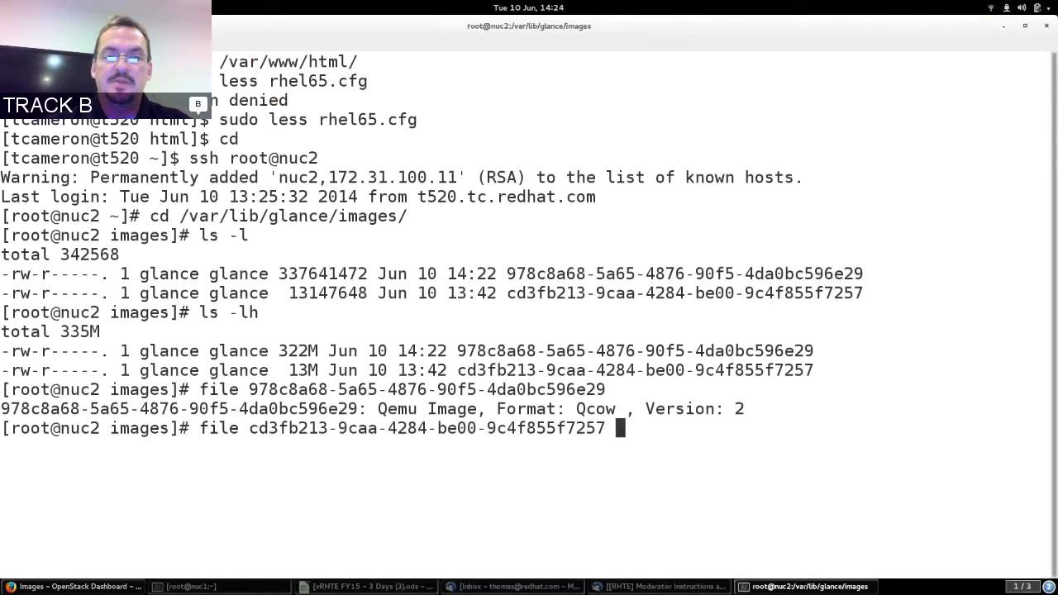
pyautogui.press('Return')
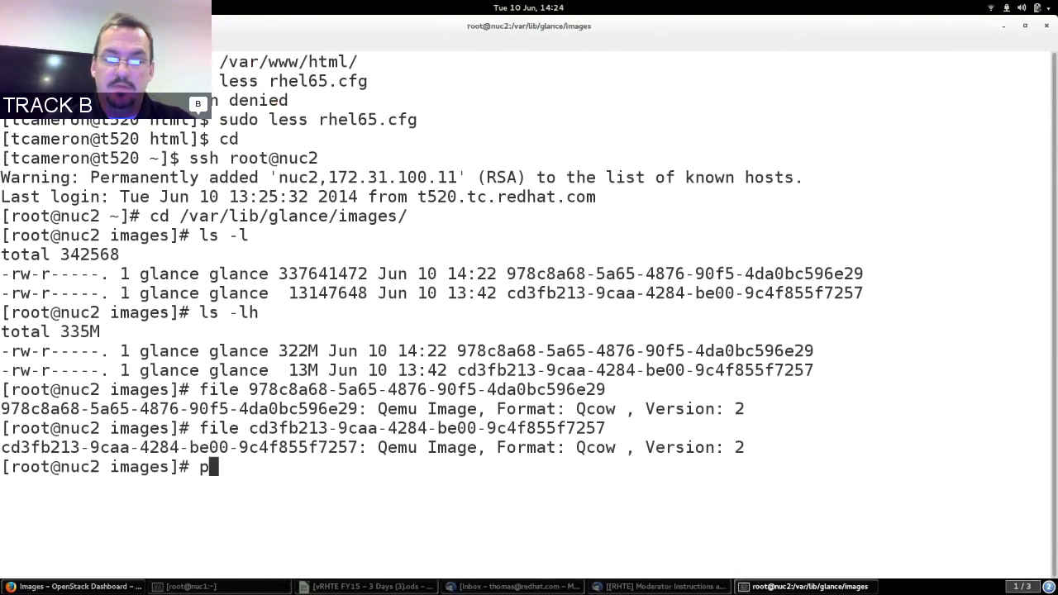
pyautogui.write('pwd')
pyautogui.press('Return')
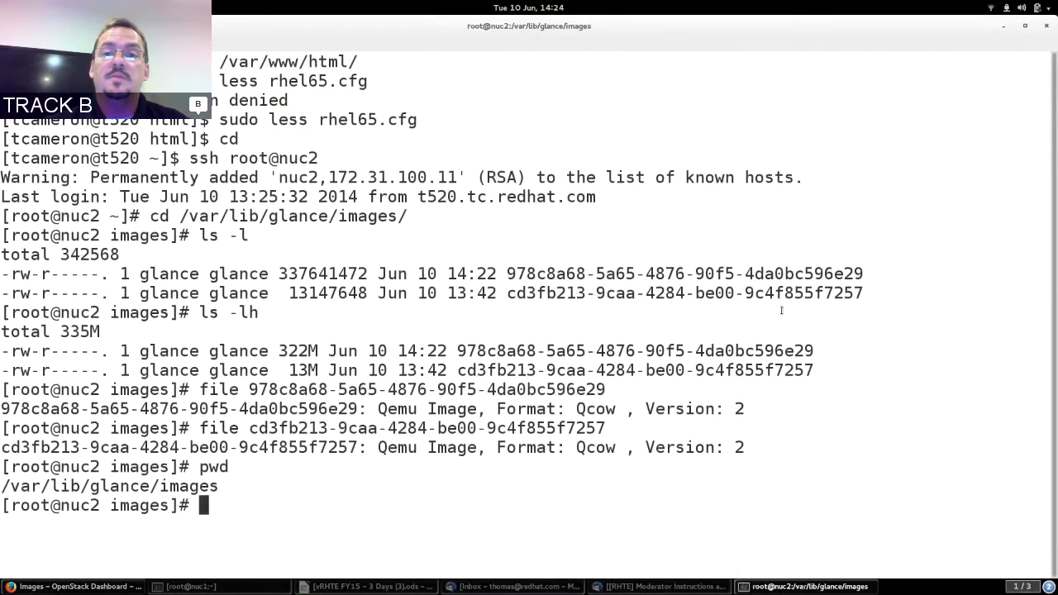
pyautogui.click(1025, 28)
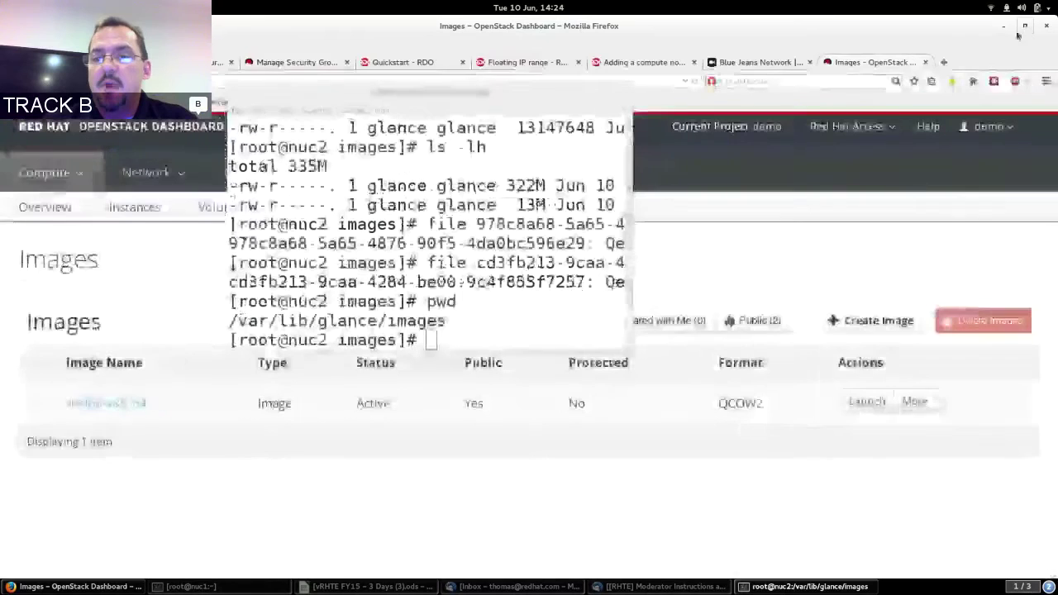
# Refresh the Images page and start a new image named f20-x86_64.
pyautogui.click(484, 404)
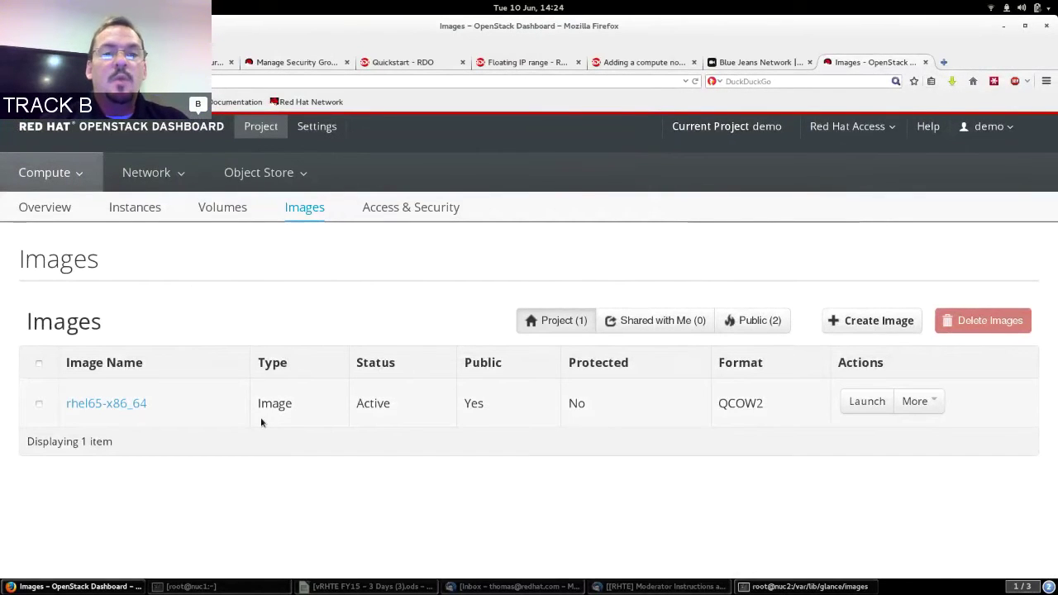
pyautogui.click(315, 213)
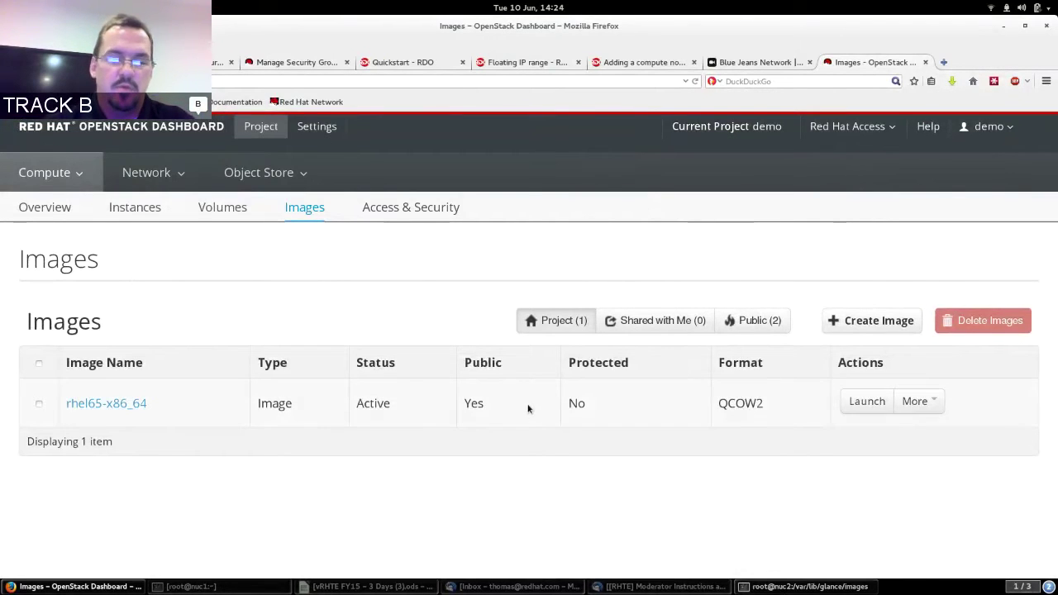
pyautogui.click(870, 323)
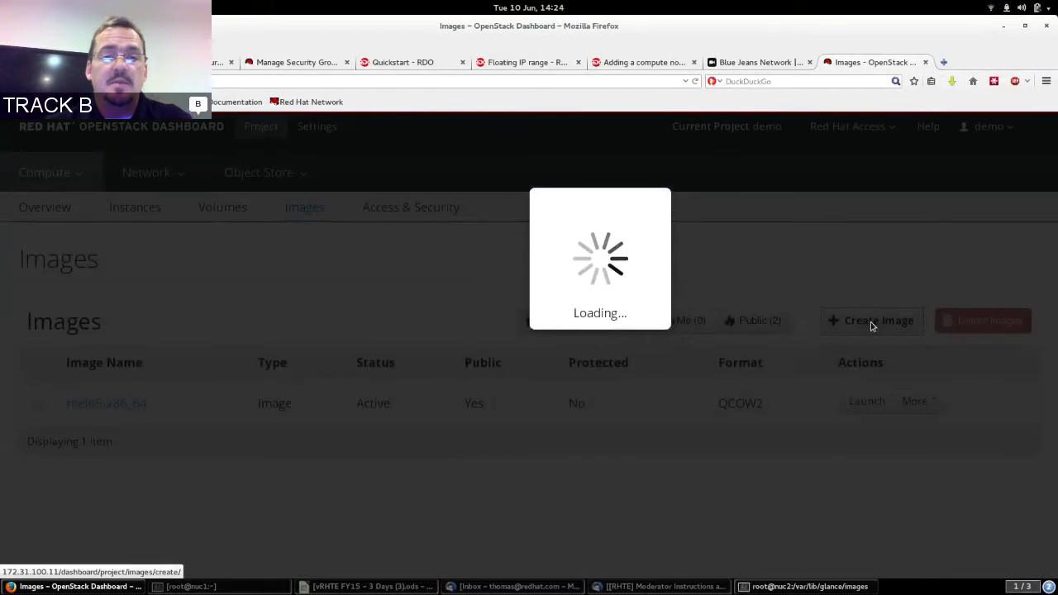
pyautogui.write('f2')
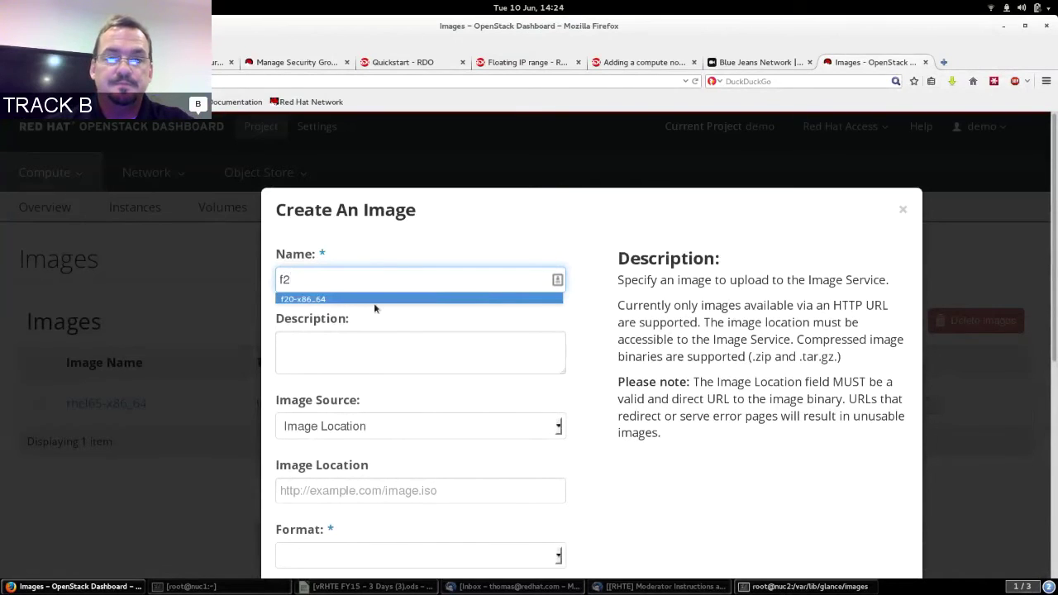
pyautogui.click(373, 300)
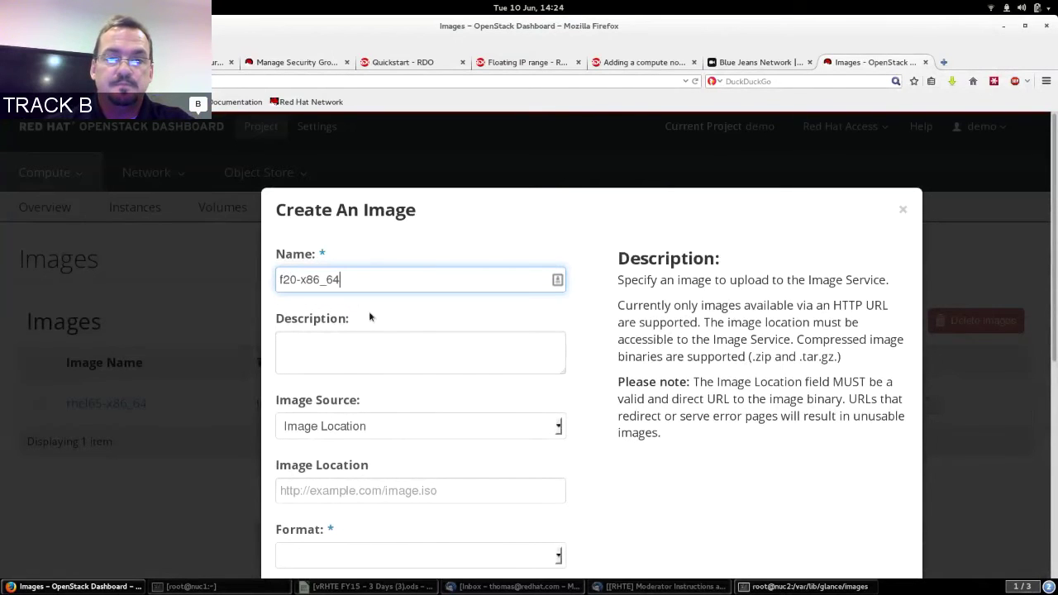
# Upload small-F20.qcow2 as a public QCOW2 image file and submit it.
pyautogui.click(362, 429)
pyautogui.click(364, 463)
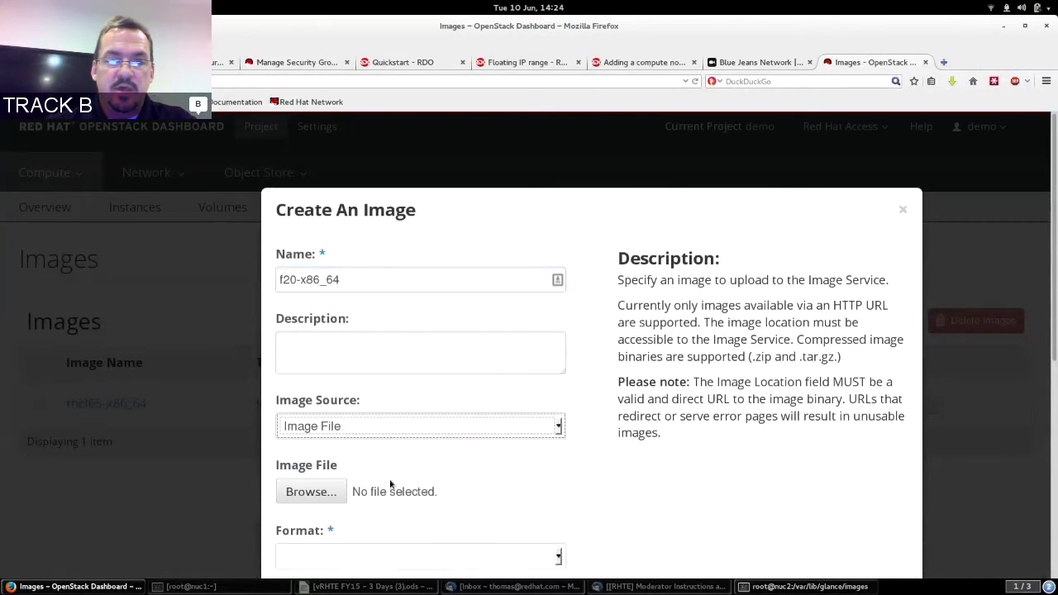
pyautogui.click(311, 492)
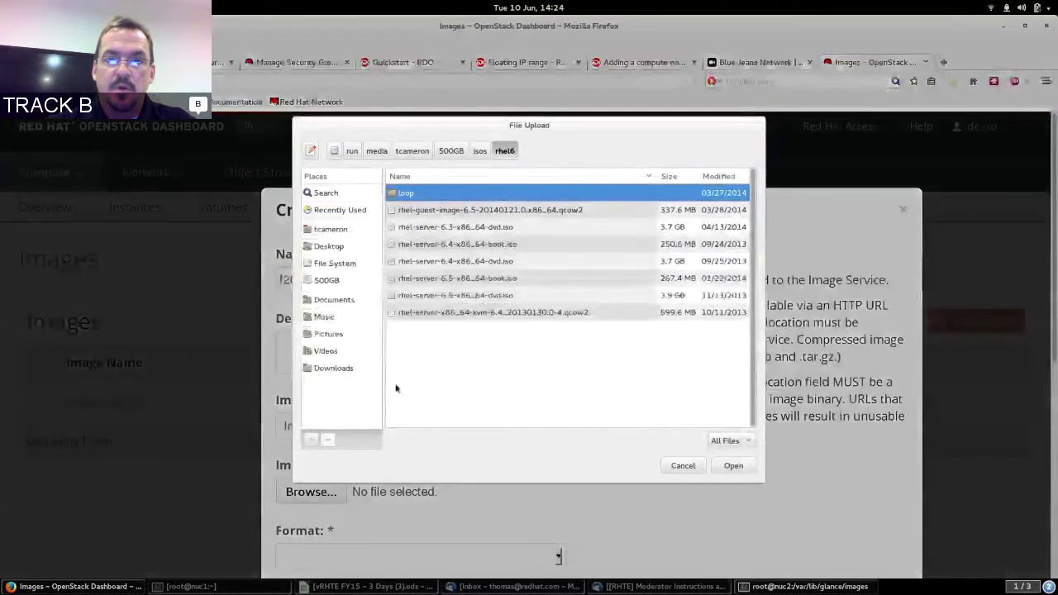
pyautogui.click(480, 152)
pyautogui.press('Return')
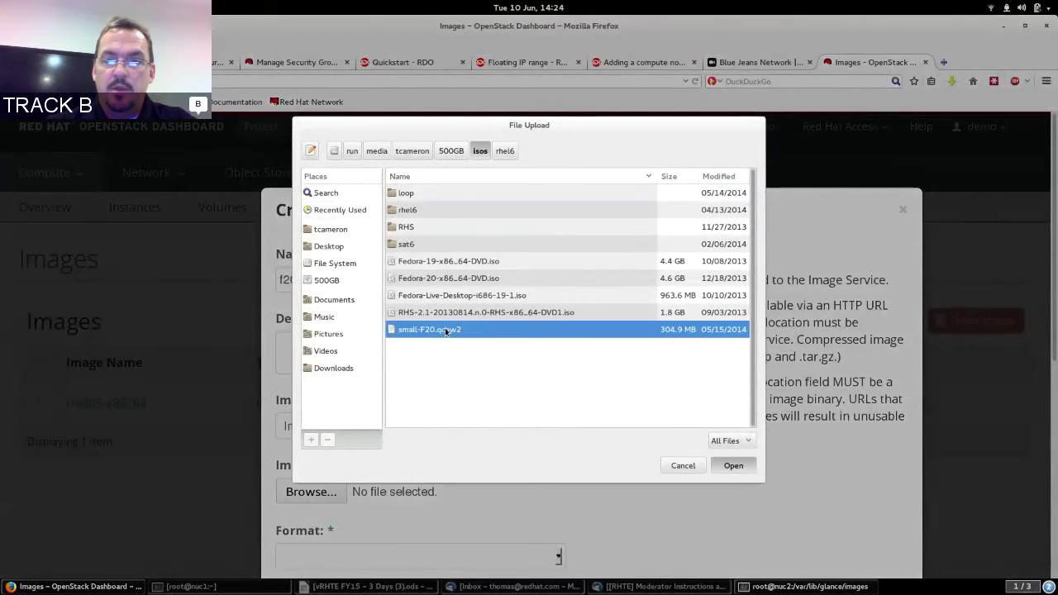
pyautogui.scroll(-5, 273, 449)
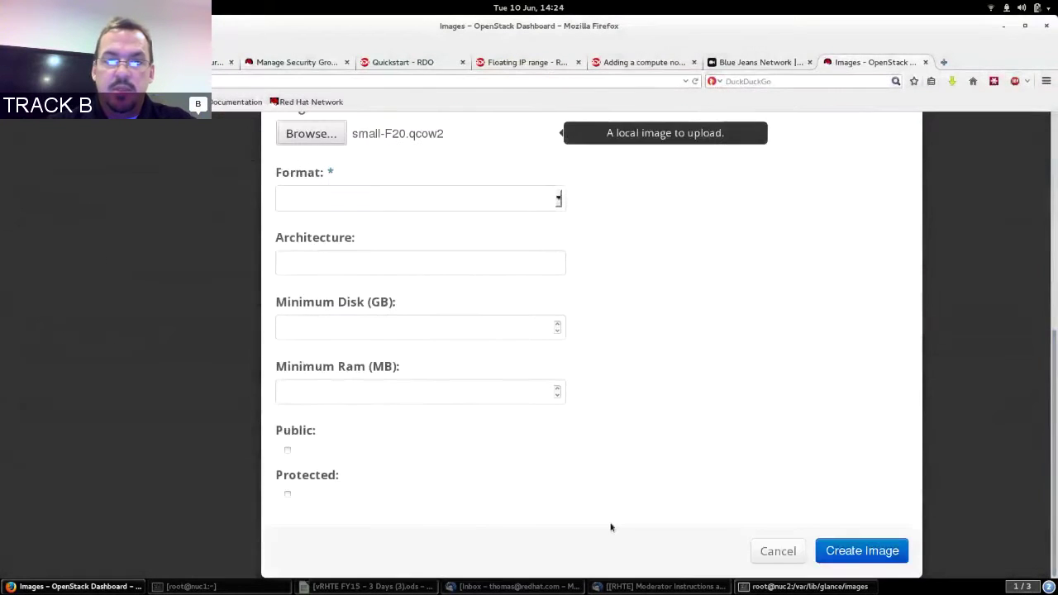
pyautogui.click(288, 453)
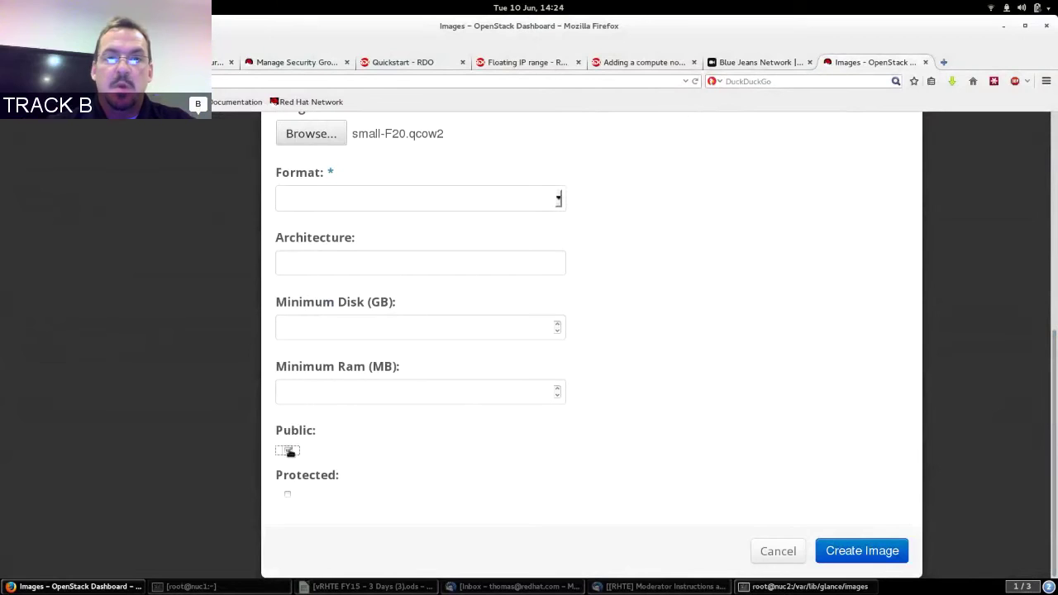
pyautogui.click(547, 197)
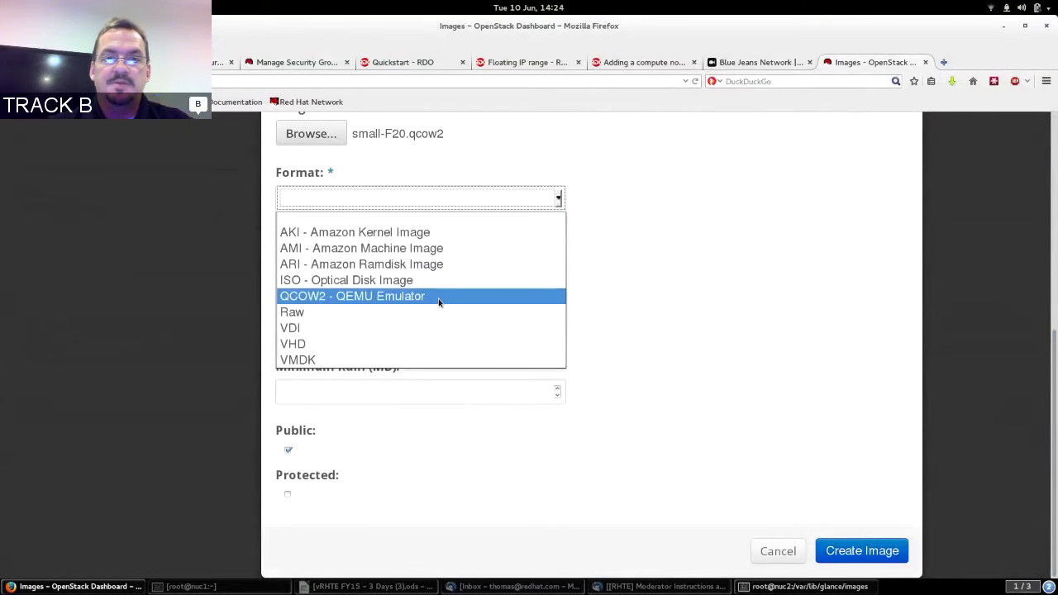
pyautogui.click(438, 302)
pyautogui.click(873, 552)
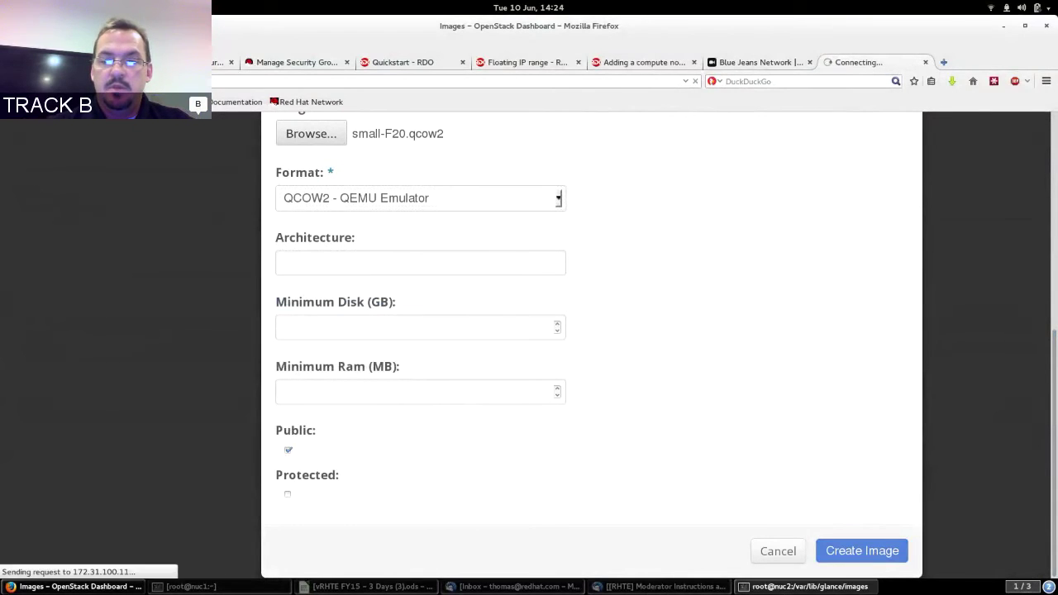
pyautogui.click(810, 586)
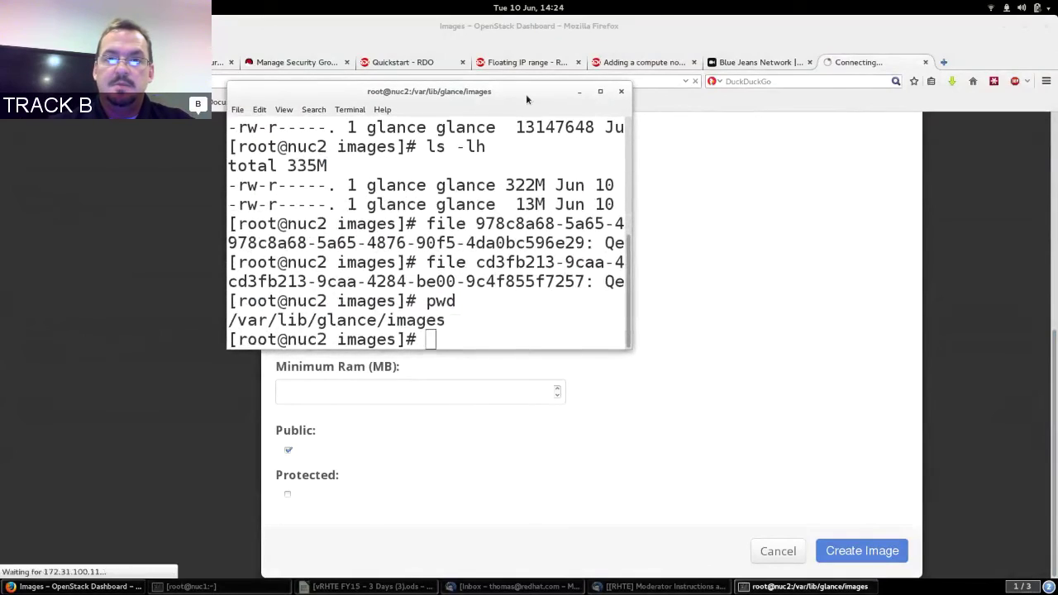
# Rerun ls -lh to watch the third image file grow, then run file * showing three Qcow images.
pyautogui.doubleClick(526, 94)
pyautogui.write('ls -lh')
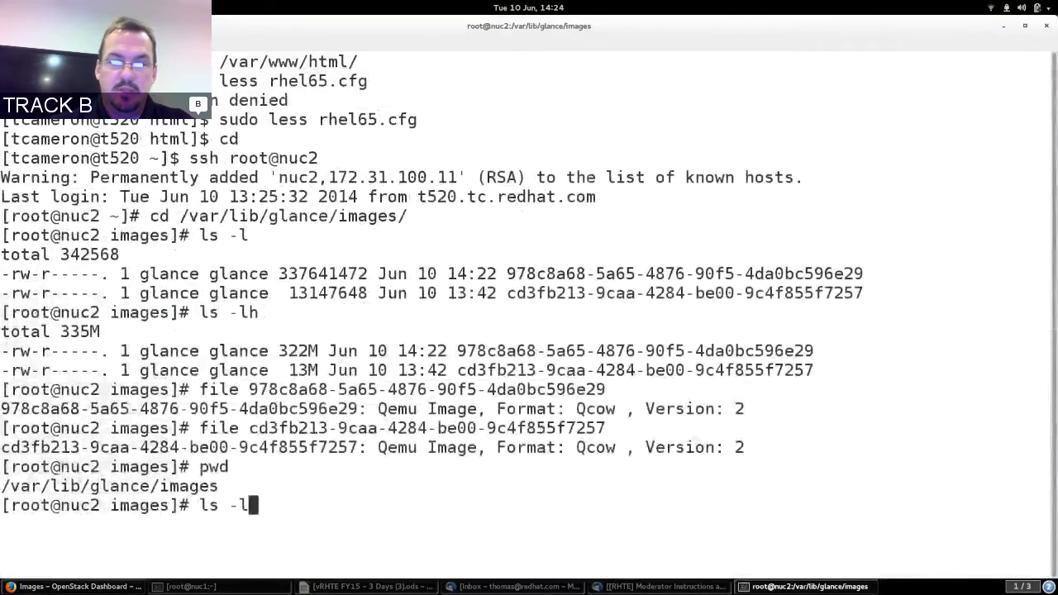
pyautogui.press('Return')
pyautogui.press('Up')
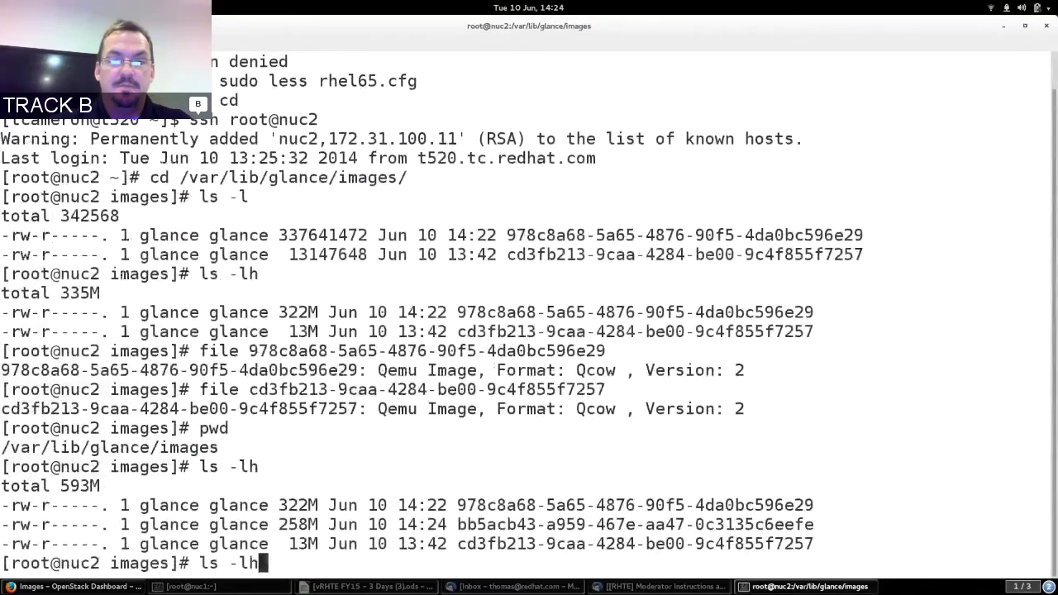
pyautogui.press('Return')
pyautogui.press('Up')
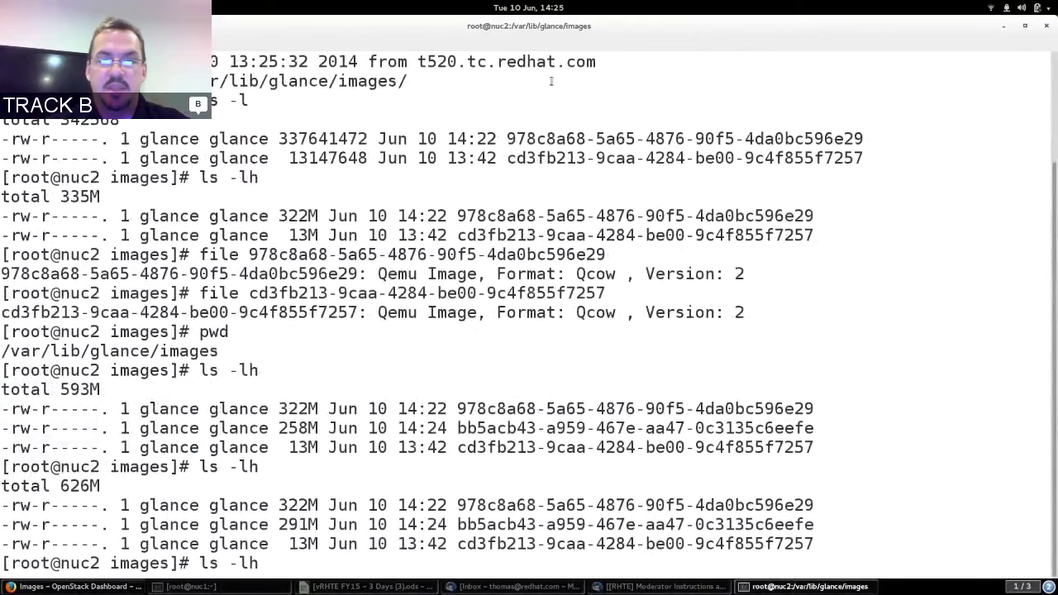
pyautogui.press('Return')
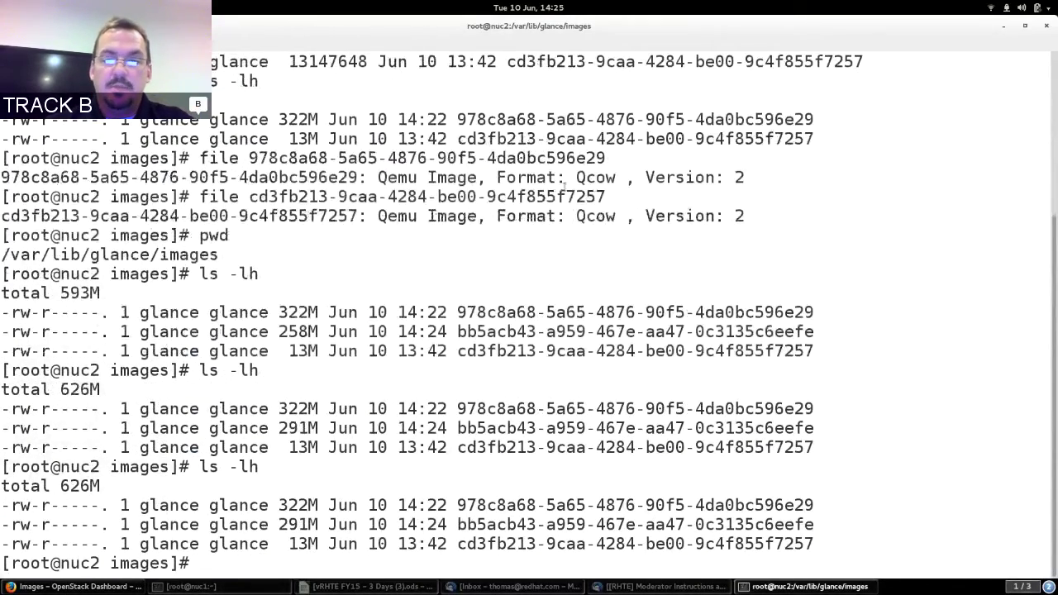
pyautogui.write('file *')
pyautogui.press('Return')
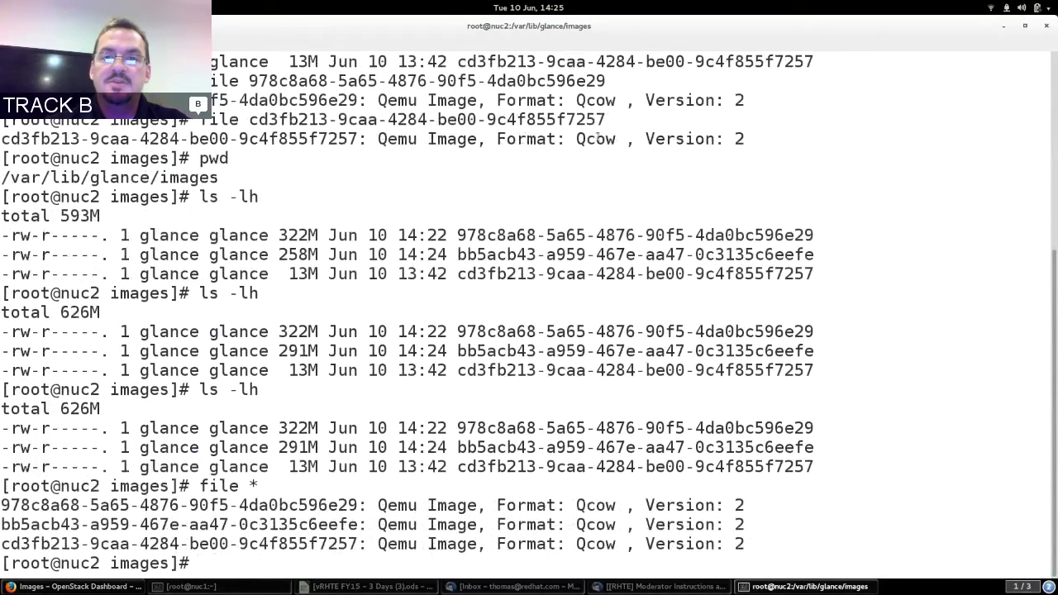
pyautogui.hotkey('alt', 'Tab')
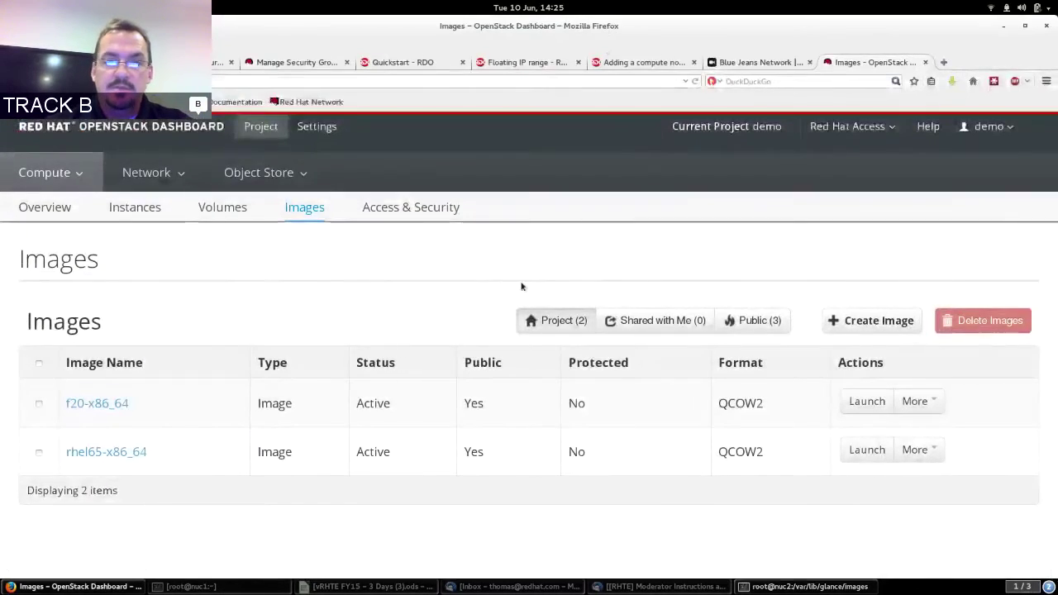
# Refresh Images to see f20-x86_64 and rhel65-x86_64 Active, then open Access & Security.
pyautogui.click(302, 208)
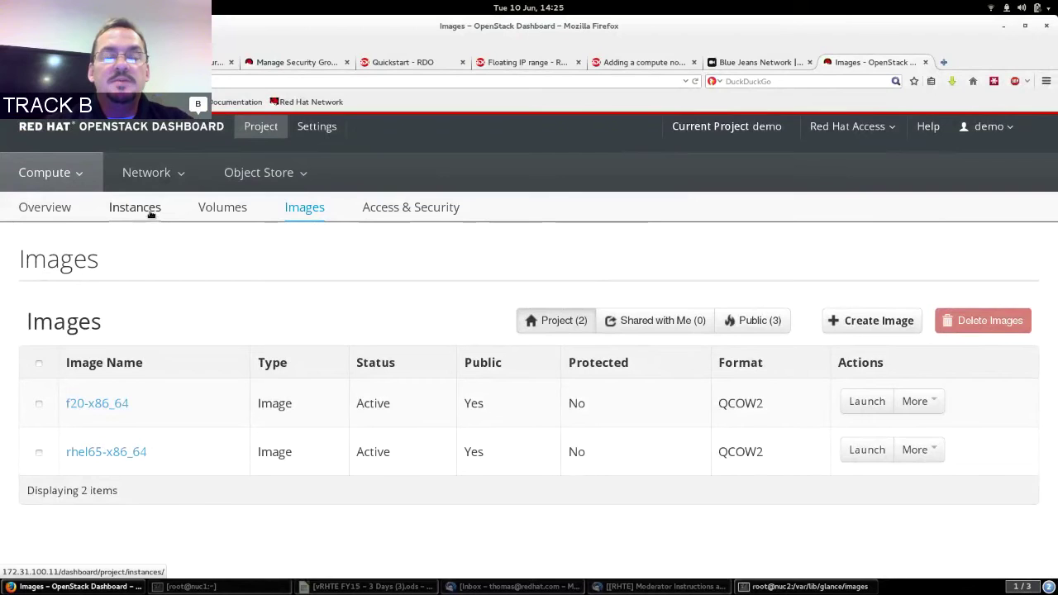
pyautogui.click(426, 211)
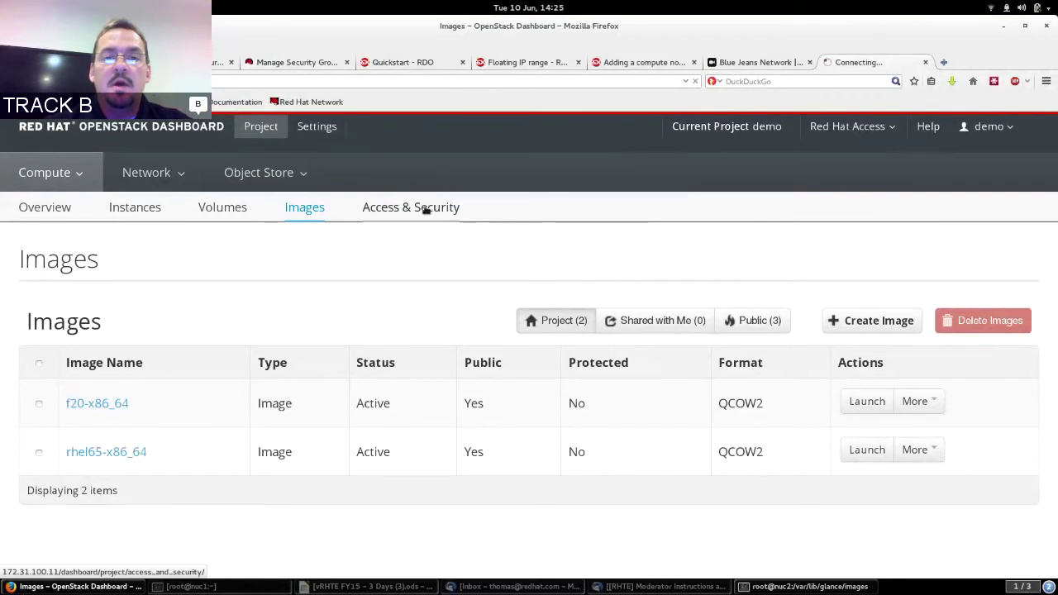
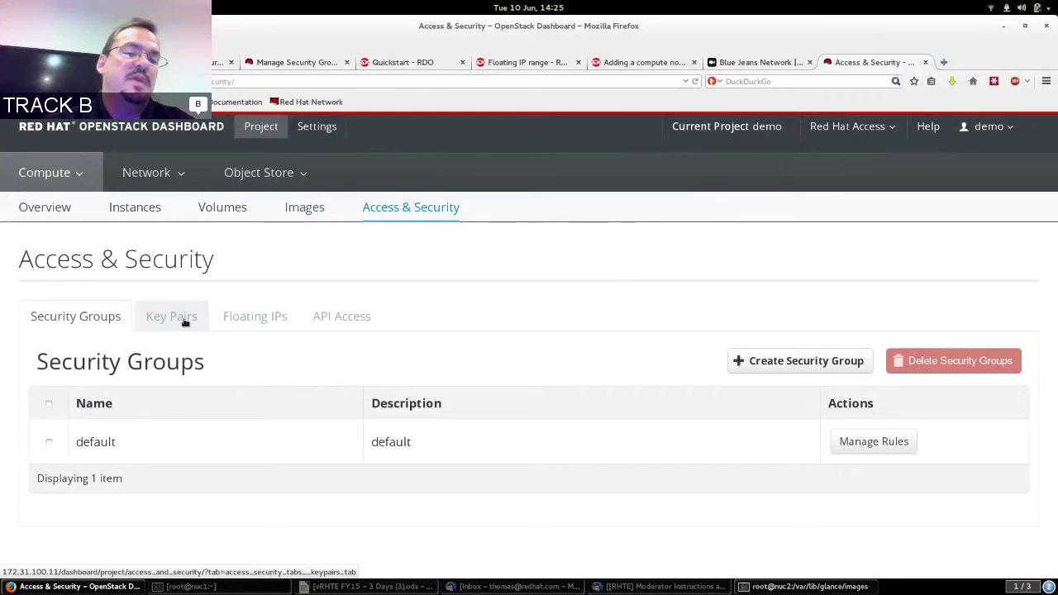
# Create a key pair using the remembered nuc2 key name and download its private key.
pyautogui.click(183, 321)
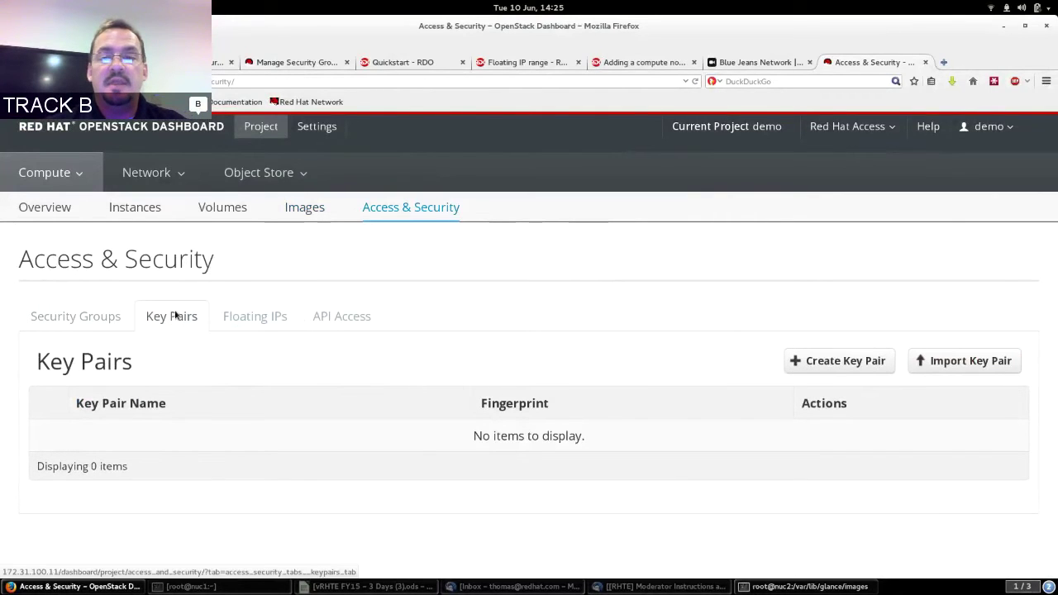
pyautogui.click(817, 361)
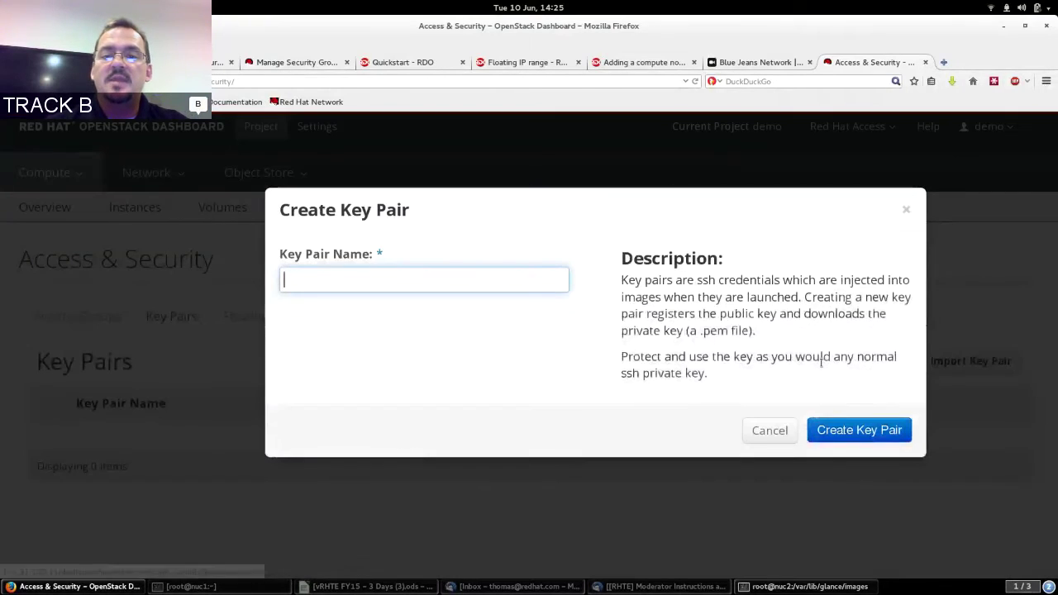
pyautogui.click(454, 282)
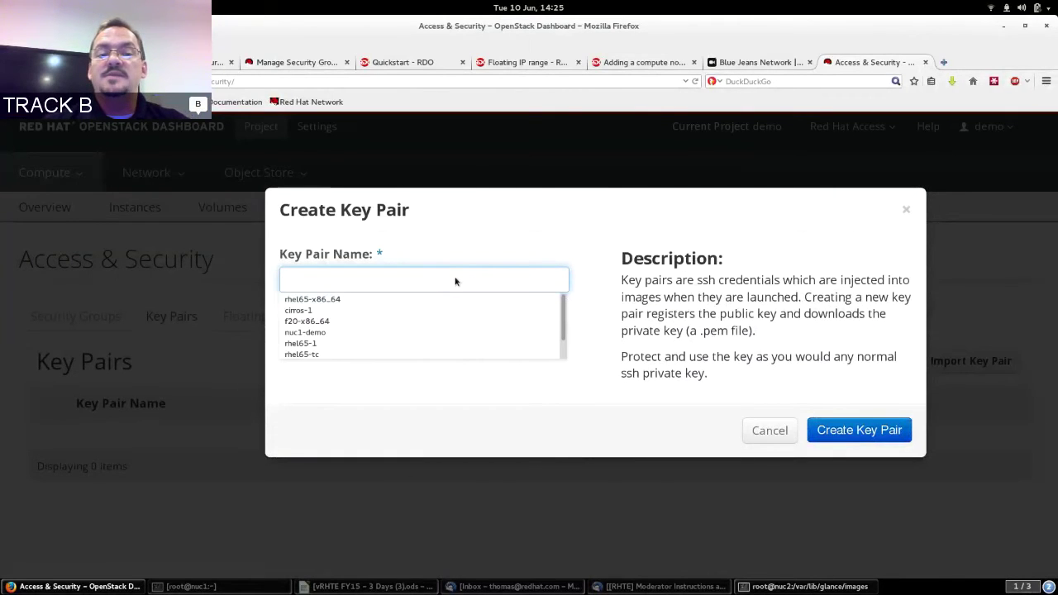
pyautogui.write('nuc2')
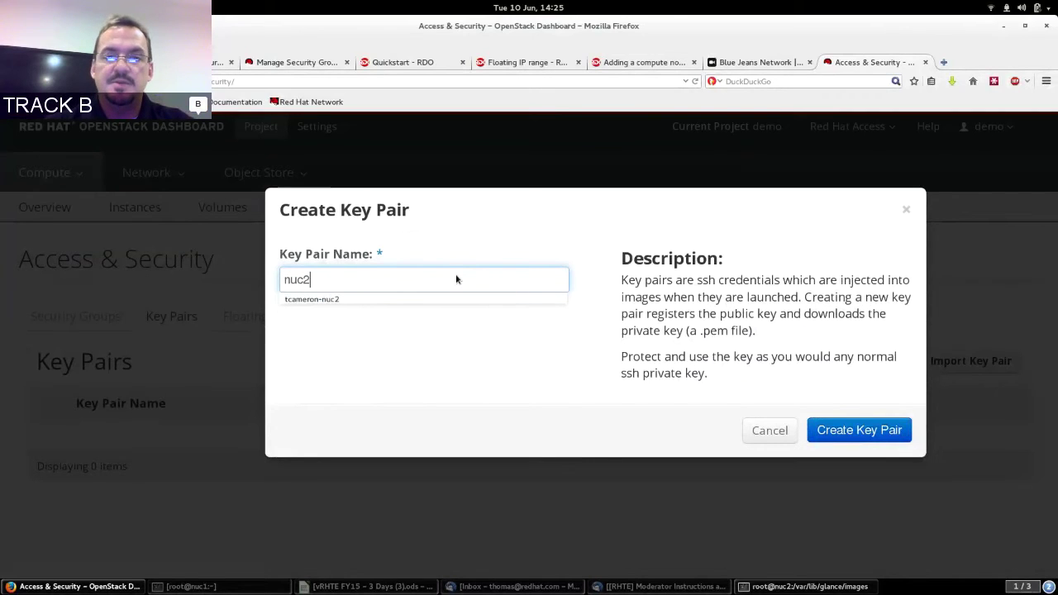
pyautogui.press('Down')
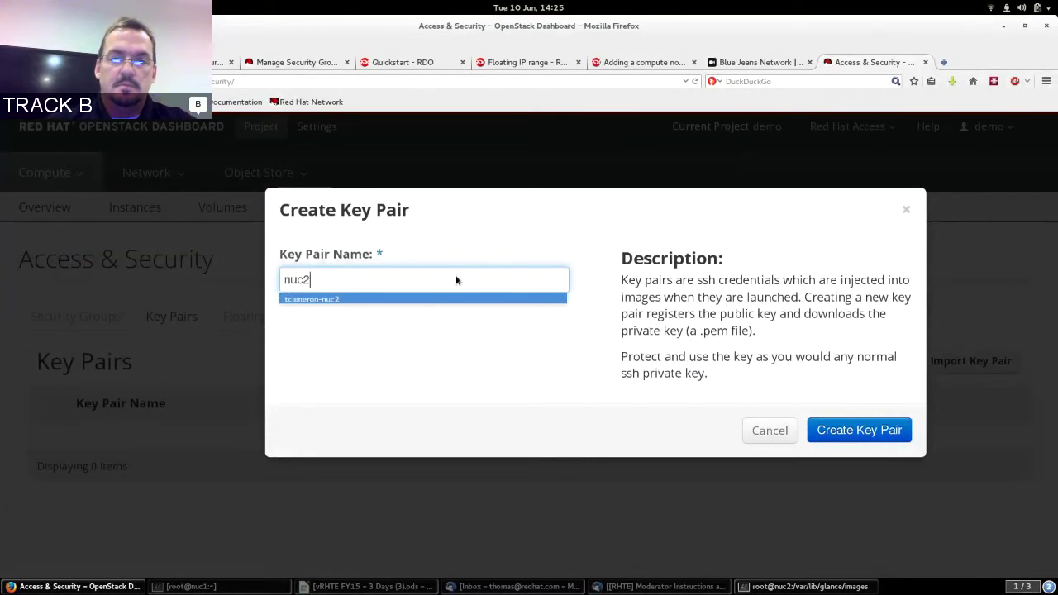
pyautogui.click(421, 299)
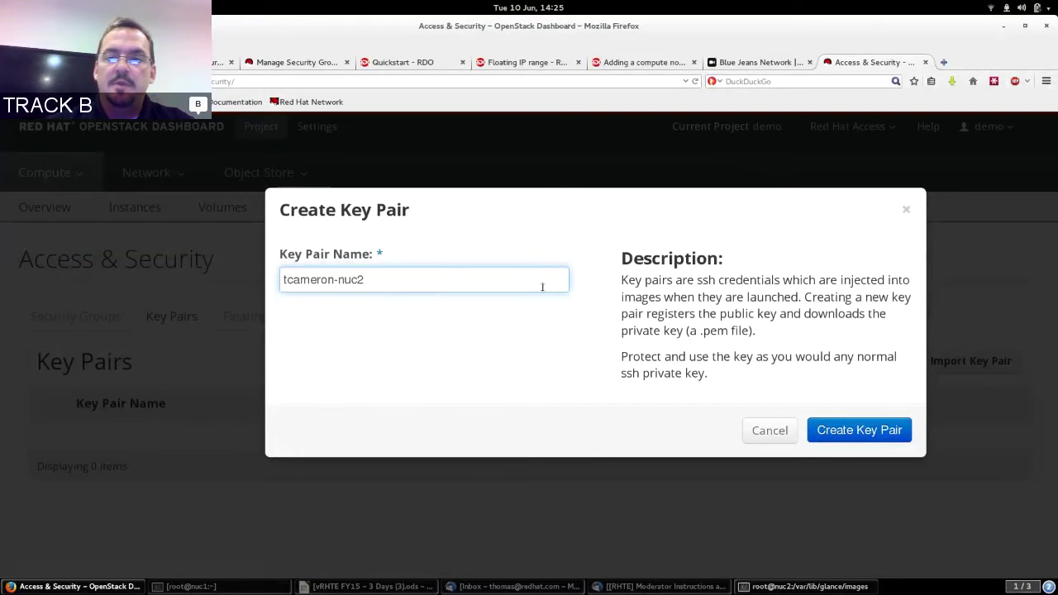
pyautogui.click(895, 429)
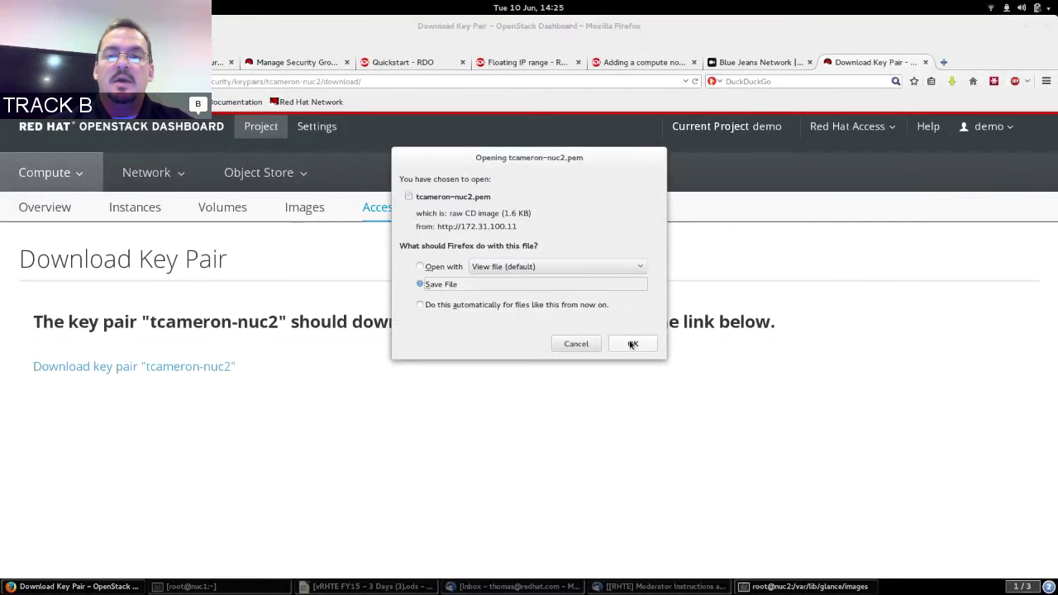
# Save the nuc2 .pem key file to the Desktop, then minimize Firefox and the terminal.
pyautogui.click(632, 344)
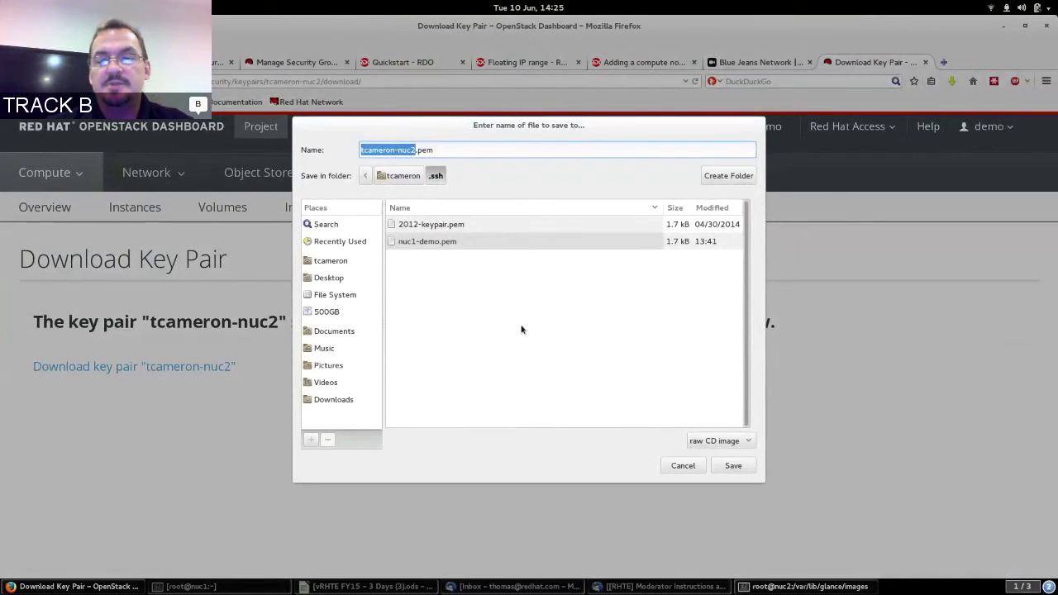
pyautogui.click(402, 175)
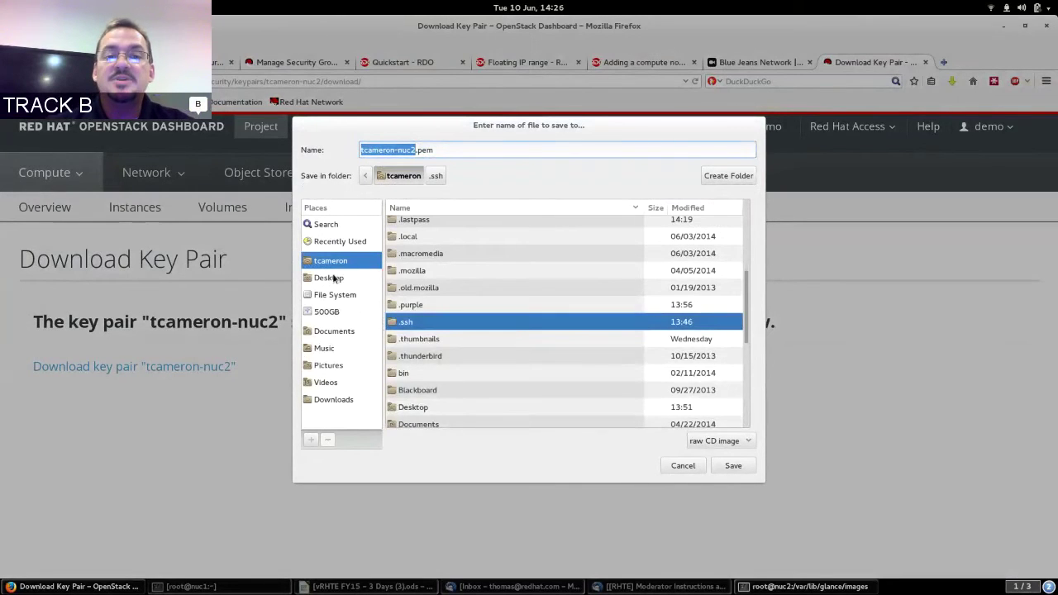
pyautogui.click(334, 279)
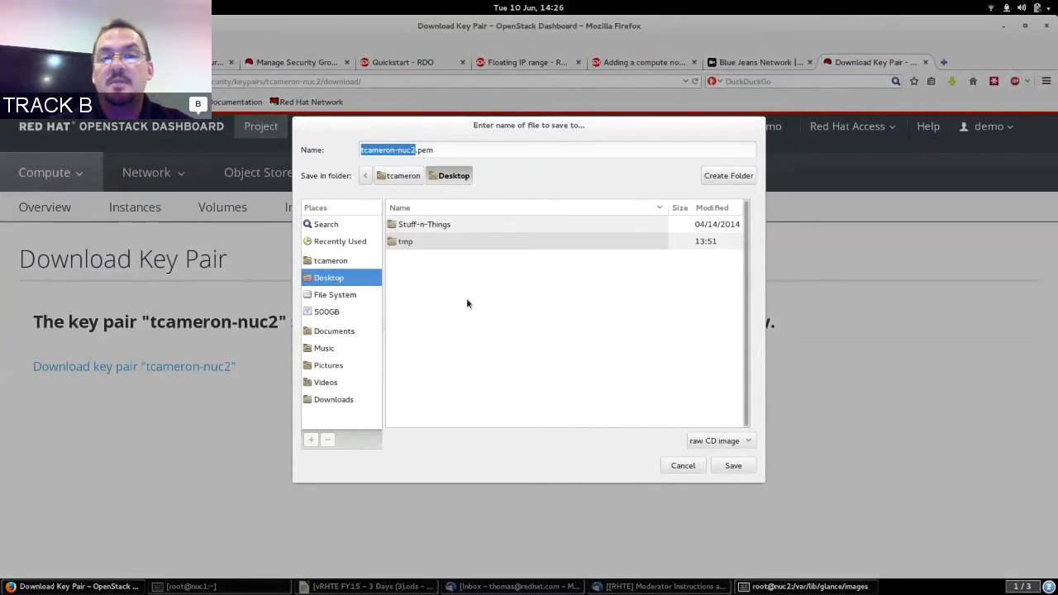
pyautogui.click(733, 467)
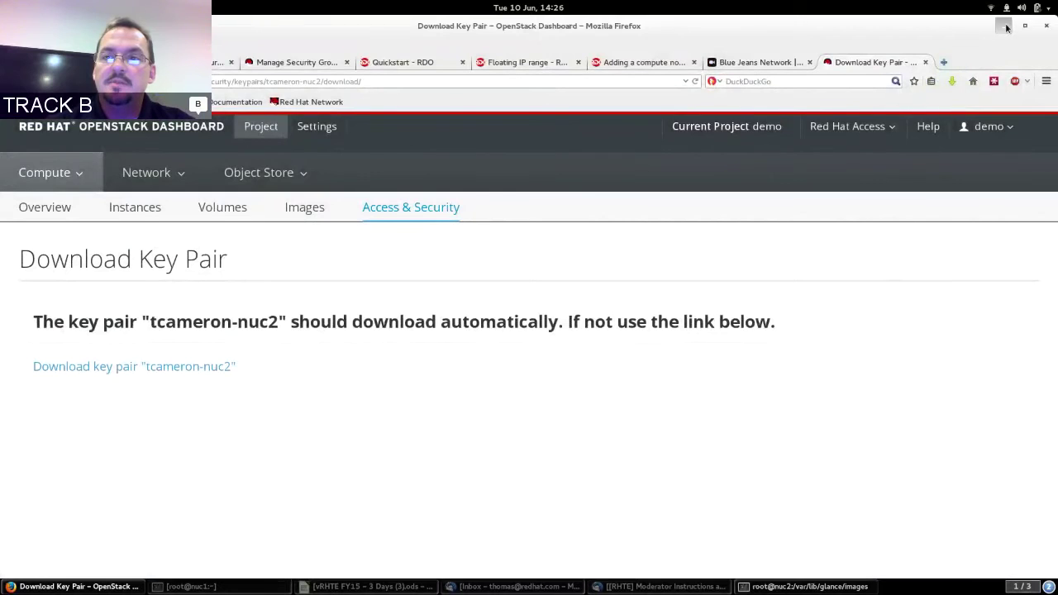
pyautogui.click(1006, 28)
pyautogui.click(1006, 27)
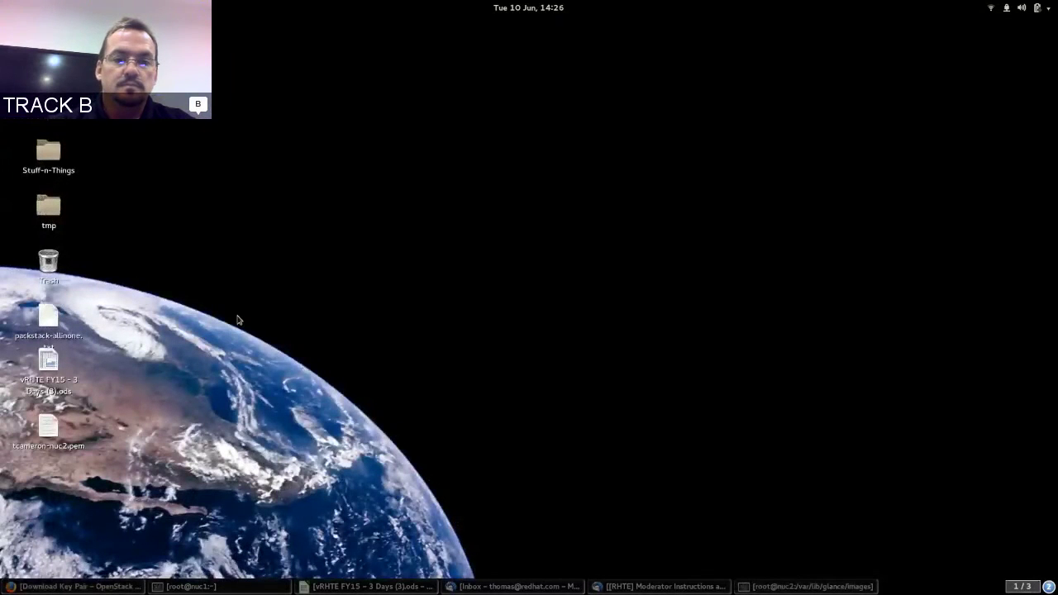
# Print the Desktop .pem private key with cat in a new terminal, then close it and restore Firefox.
pyautogui.rightClick(237, 320)
pyautogui.click(290, 345)
pyautogui.write('cat t')
pyautogui.press('Return')
pyautogui.write('cat t')
pyautogui.press('Tab')
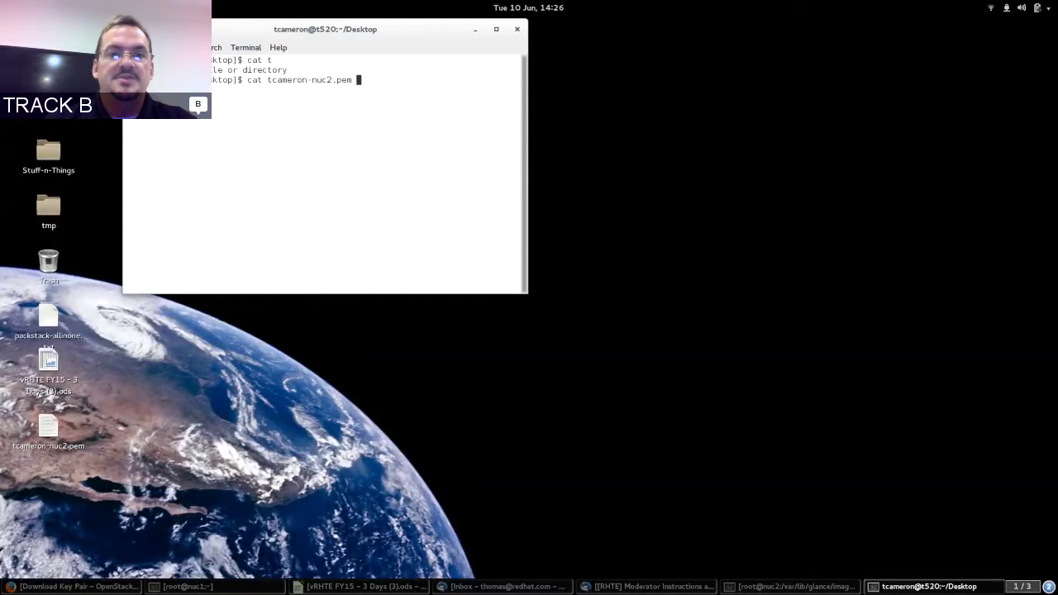
pyautogui.press('Return')
pyautogui.scroll(2, 524, 105)
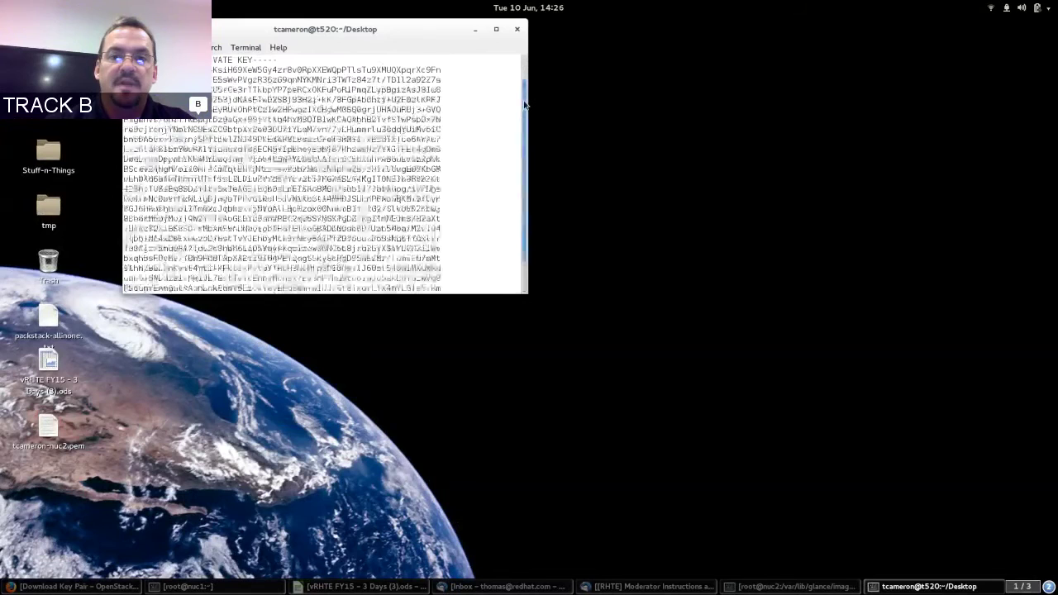
pyautogui.moveTo(524, 105); pyautogui.dragTo(501, 172)
pyautogui.hotkey('ctrl', 'd')
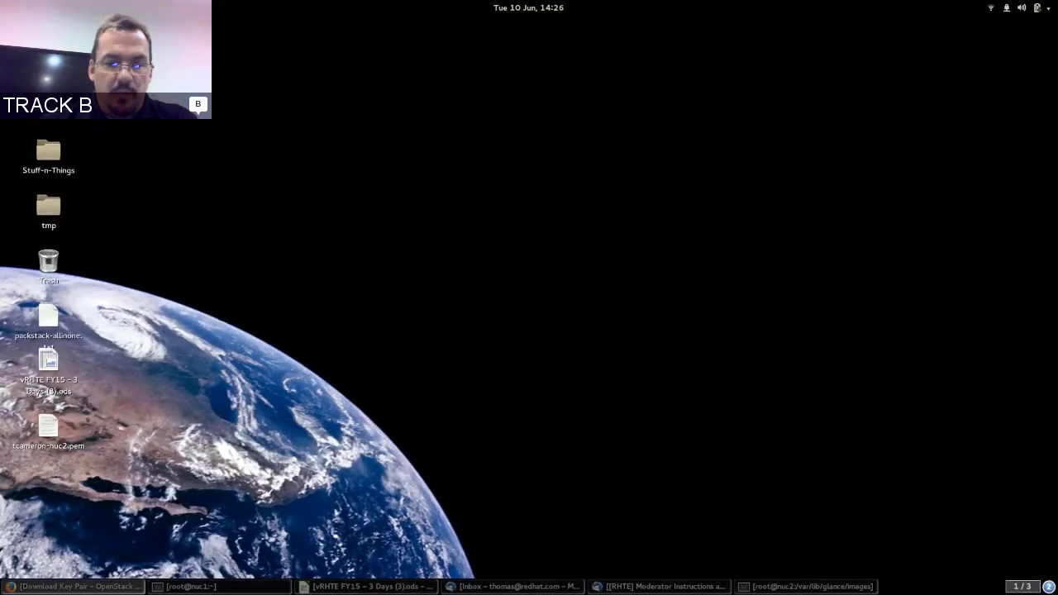
pyautogui.click(79, 586)
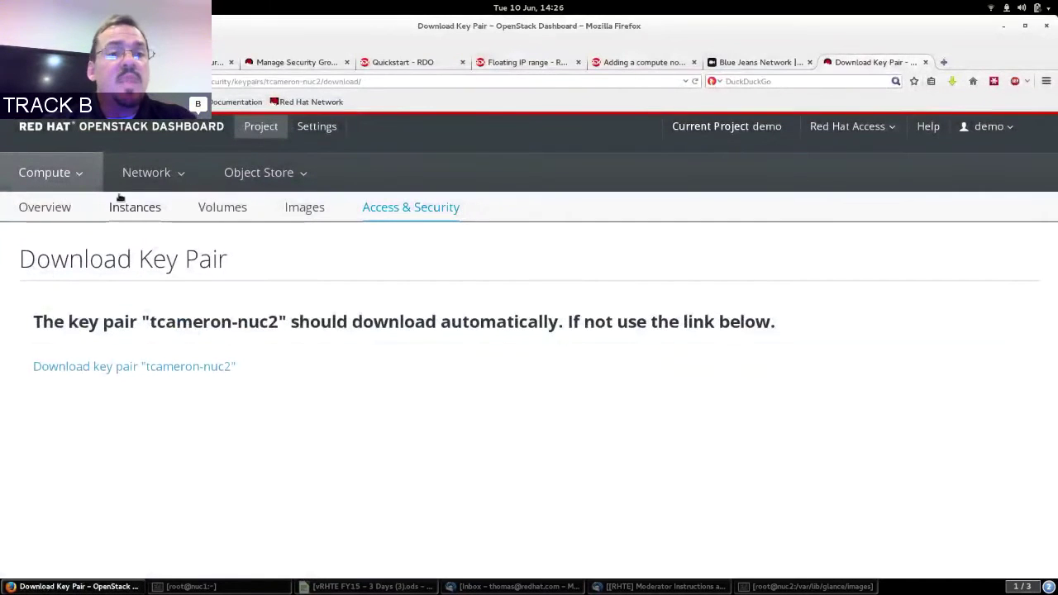
# Start launching a new instance from the Instances page, naming it rhel65-tc.
pyautogui.click(131, 207)
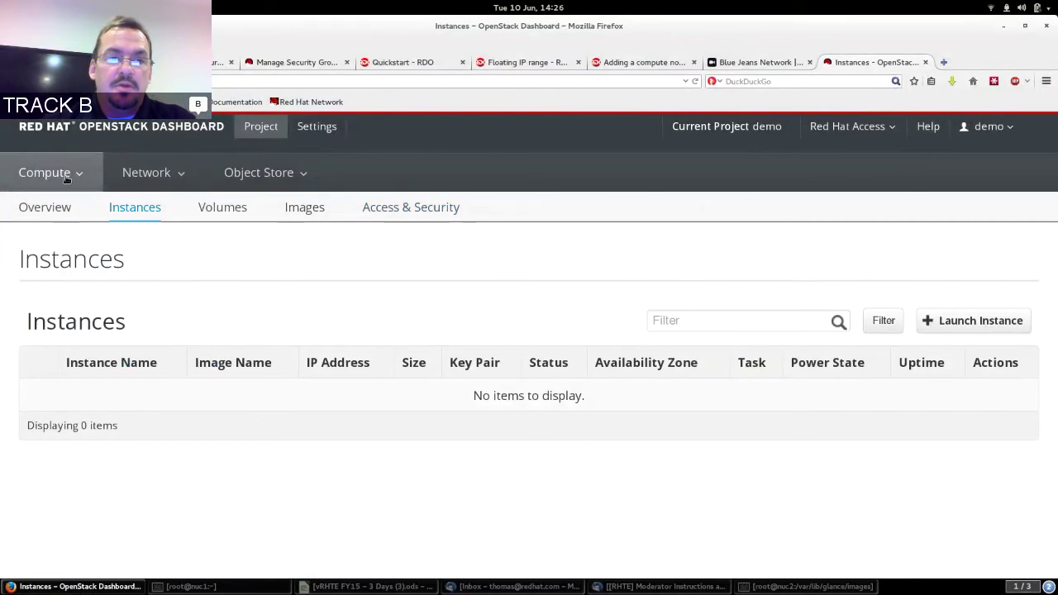
pyautogui.click(964, 322)
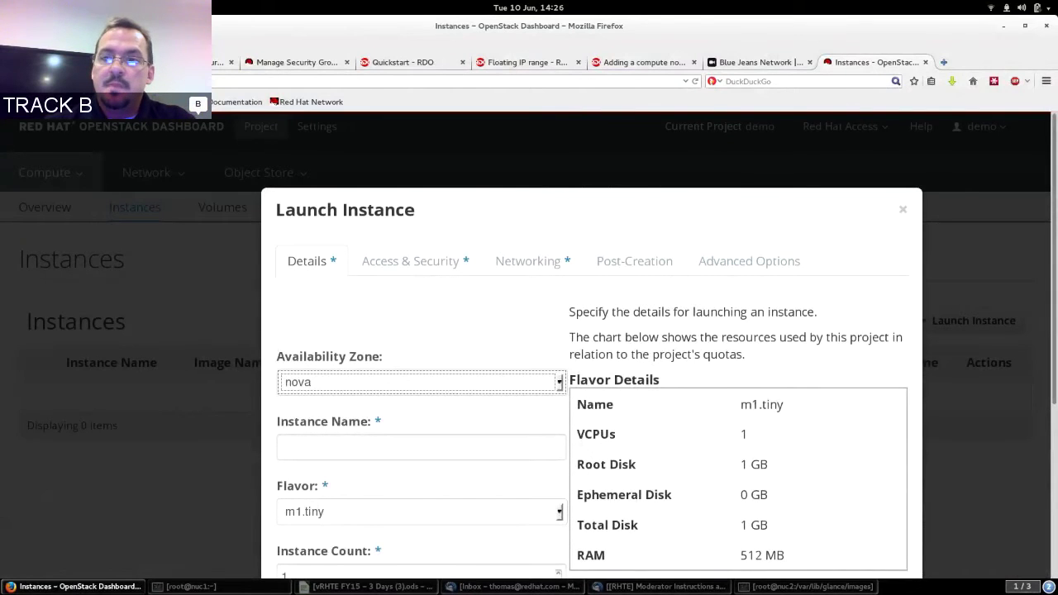
pyautogui.moveTo(1053, 198); pyautogui.dragTo(1046, 221)
pyautogui.scroll(-3, 711, 237)
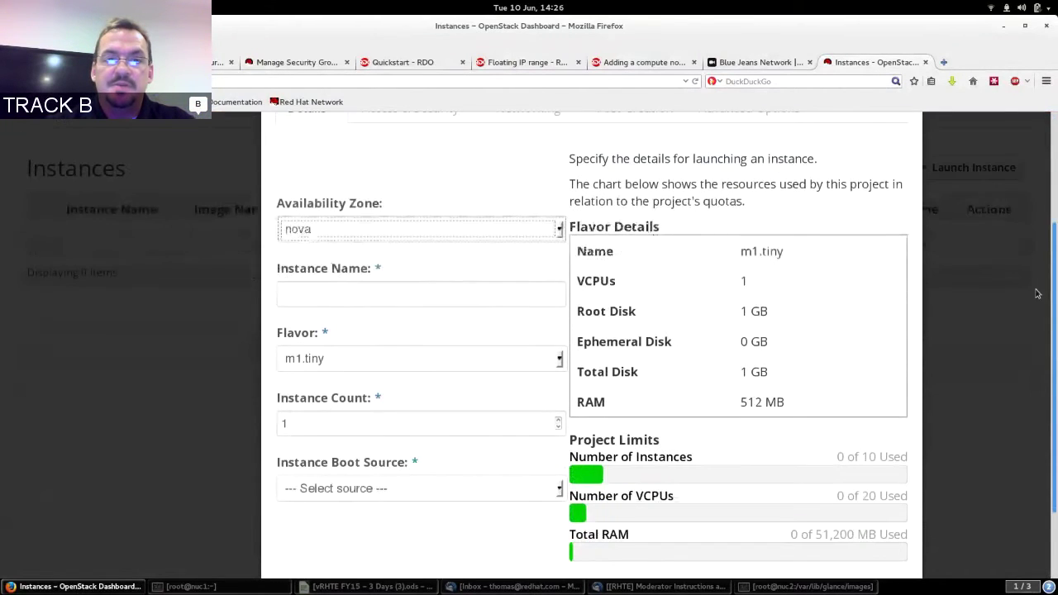
pyautogui.click(402, 256)
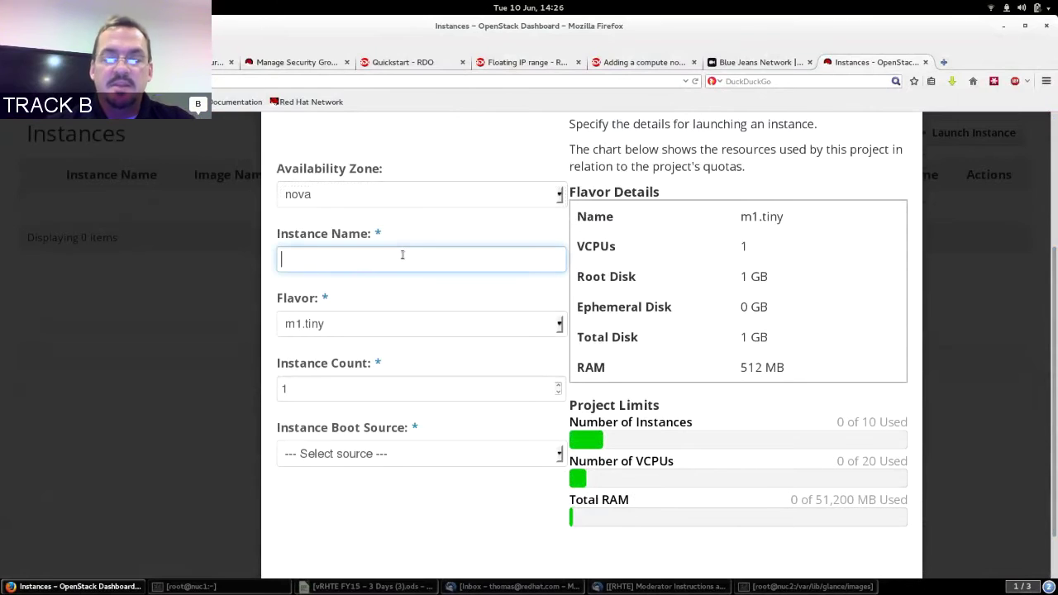
pyautogui.write('rhel')
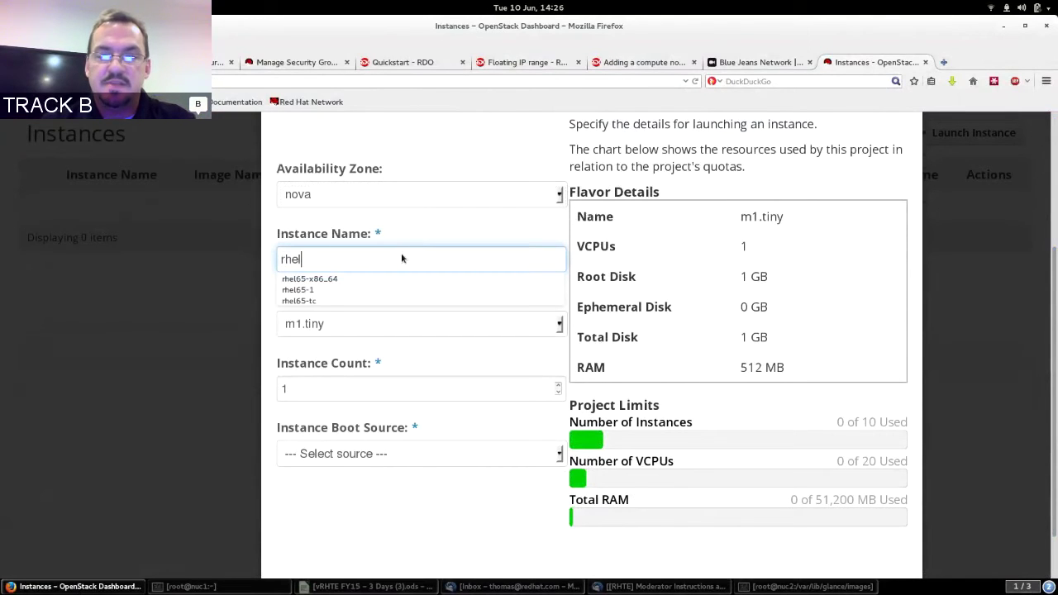
pyautogui.click(343, 300)
pyautogui.click(368, 253)
pyautogui.click(368, 253)
pyautogui.click(368, 253)
# Compare the m1.small, m1.medium and m1.large flavors, settling on m1.small.
pyautogui.click(391, 326)
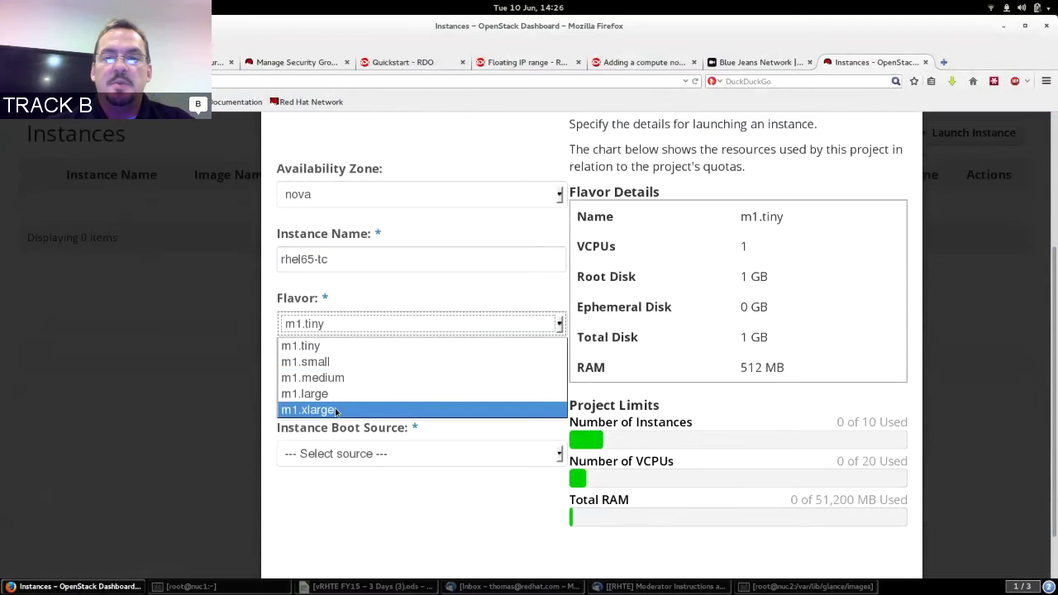
pyautogui.click(365, 363)
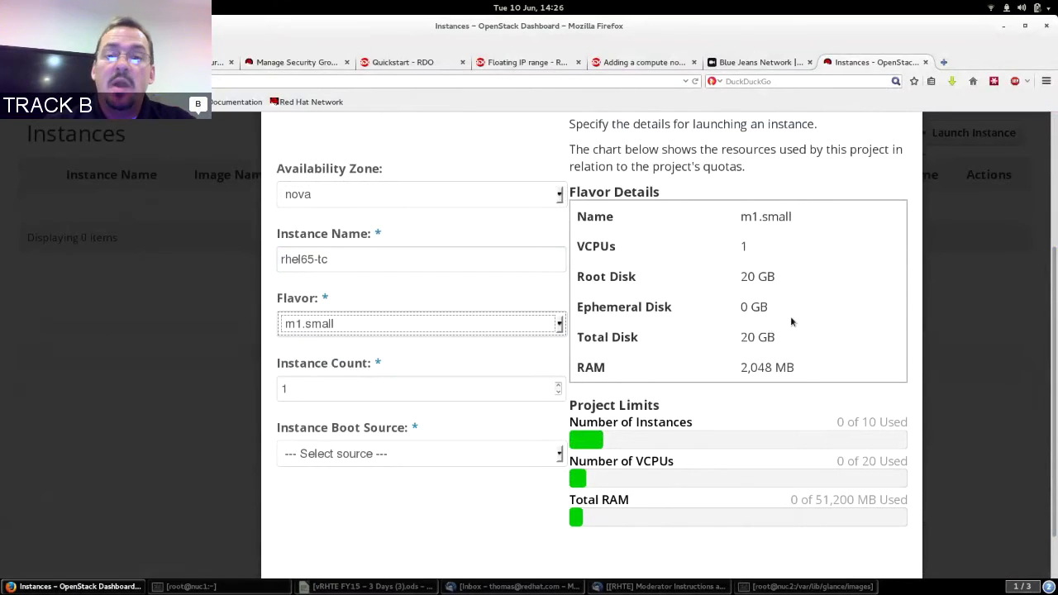
pyautogui.click(539, 328)
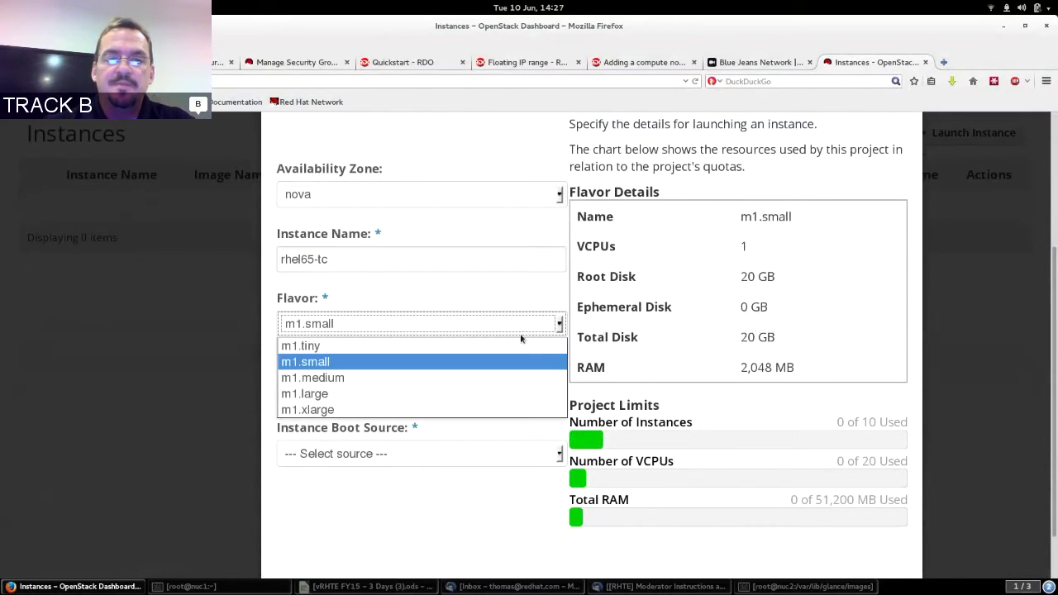
pyautogui.click(463, 374)
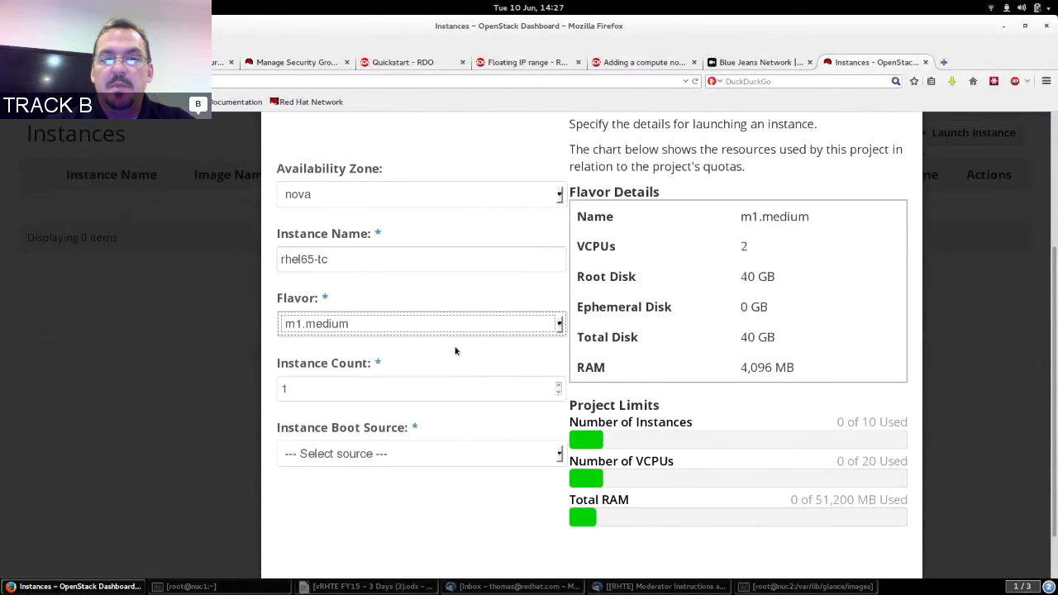
pyautogui.click(529, 328)
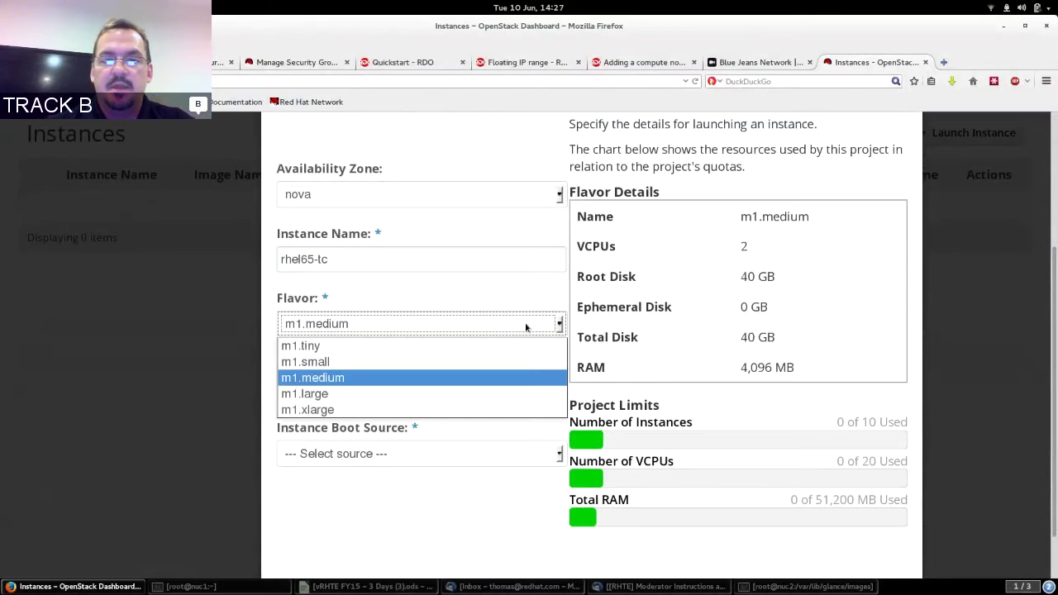
pyautogui.click(477, 389)
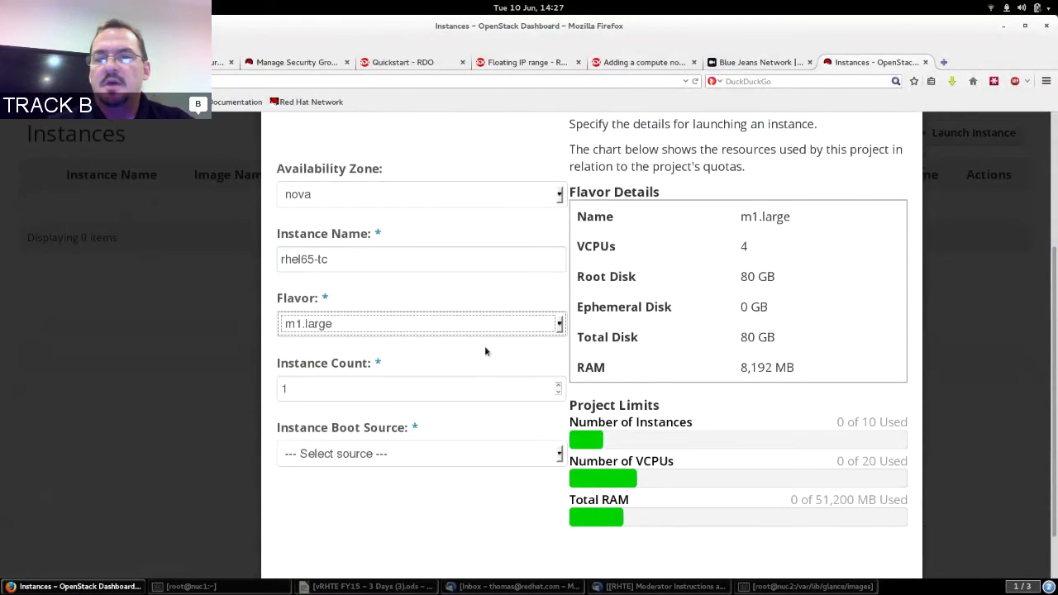
pyautogui.doubleClick(746, 336)
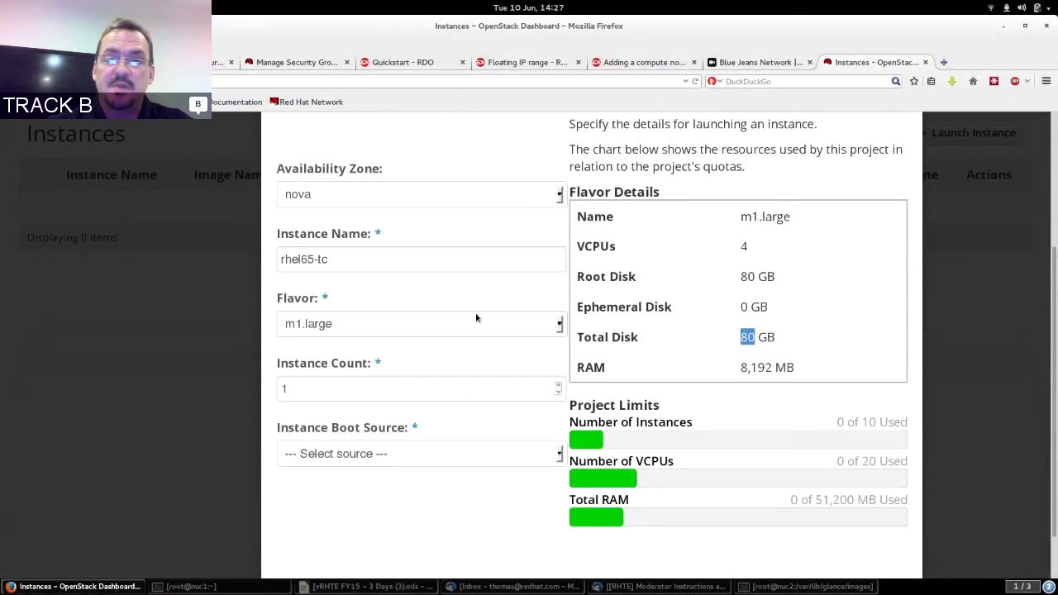
pyautogui.click(416, 325)
pyautogui.click(366, 359)
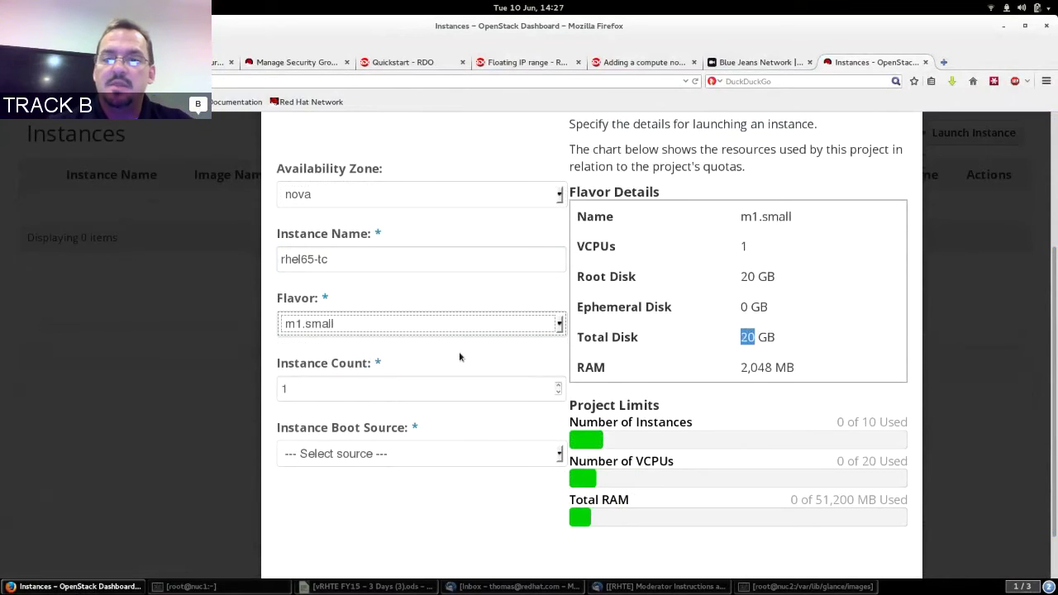
pyautogui.click(504, 388)
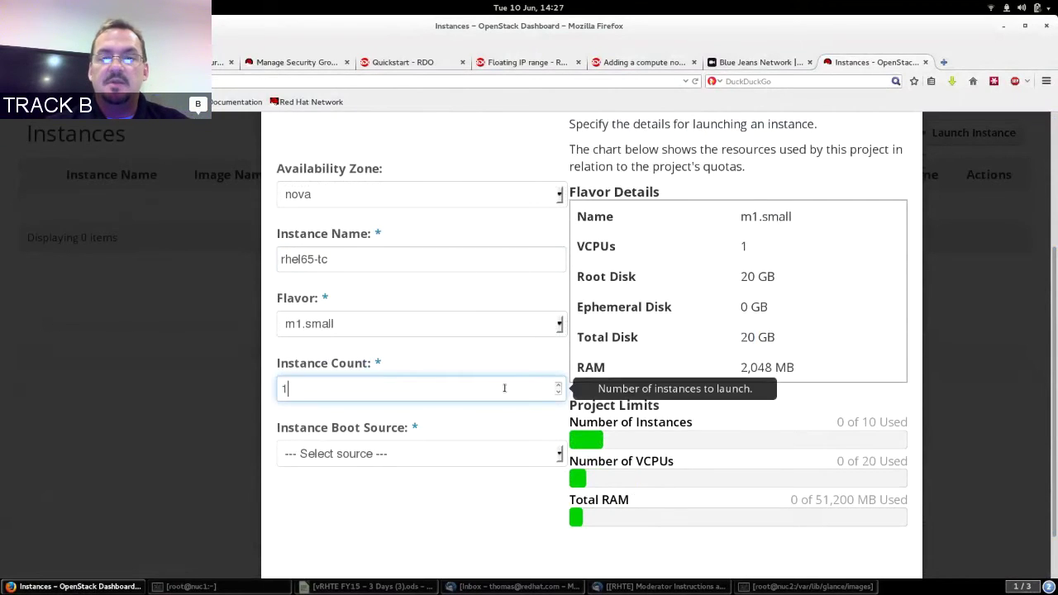
# Boot from the rhel65-x86_64 image and launch the instance.
pyautogui.click(497, 455)
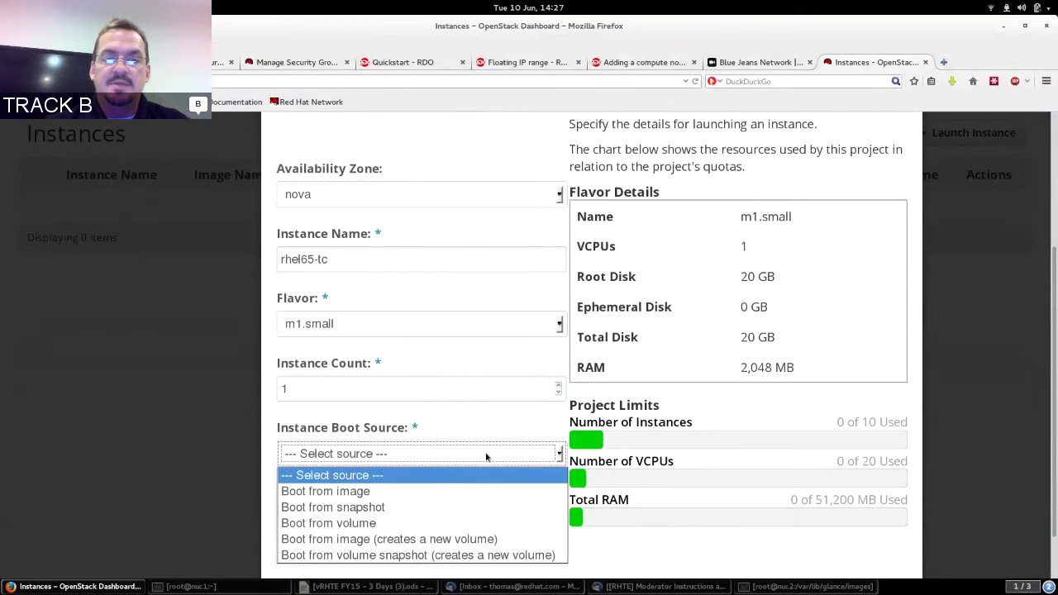
pyautogui.click(374, 493)
pyautogui.click(395, 421)
pyautogui.click(376, 457)
pyautogui.click(374, 486)
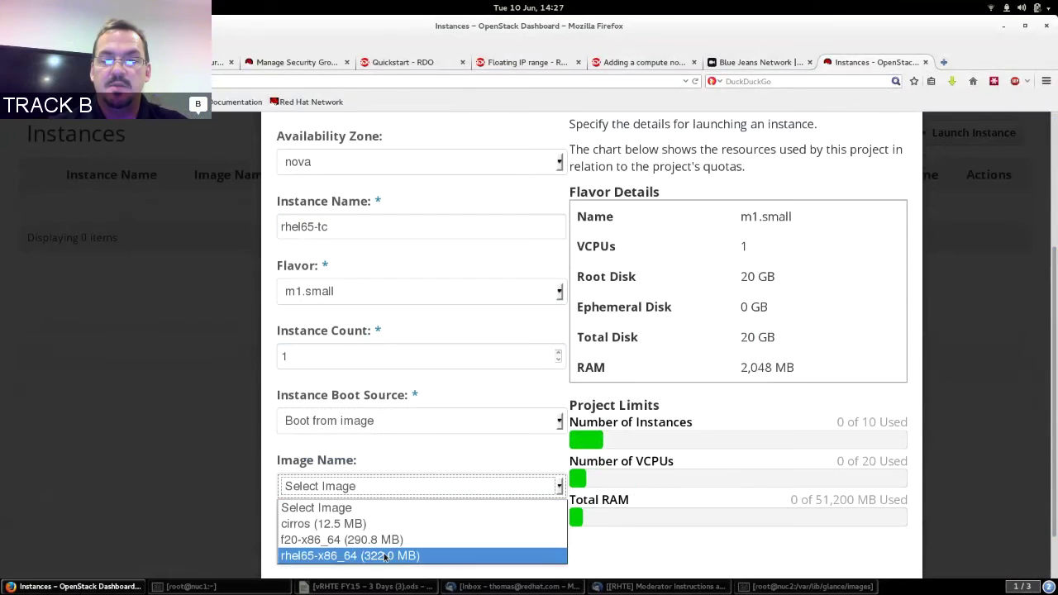
pyautogui.click(384, 556)
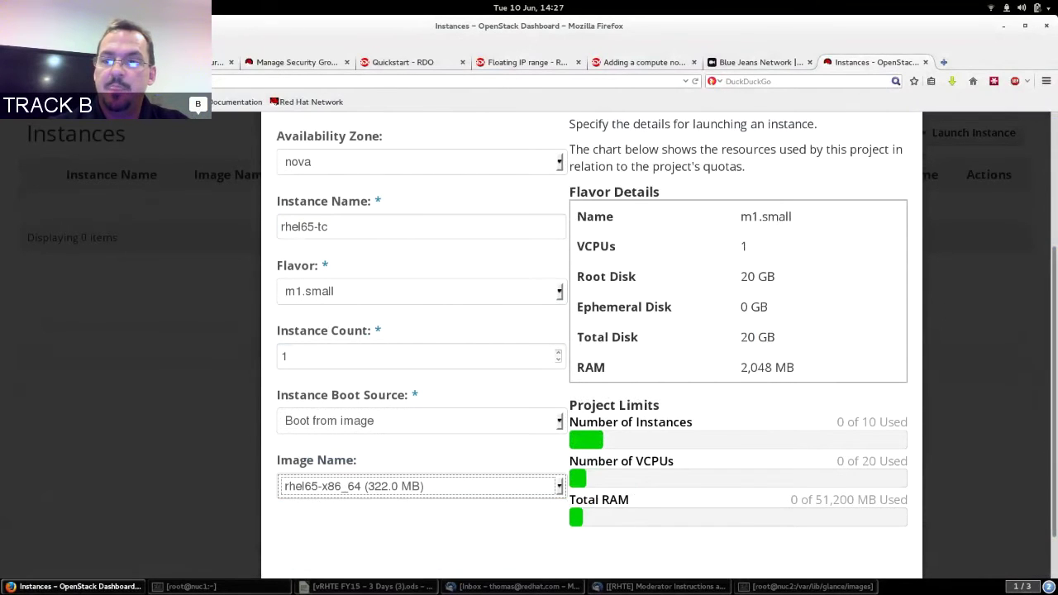
pyautogui.scroll(-2, 998, 371)
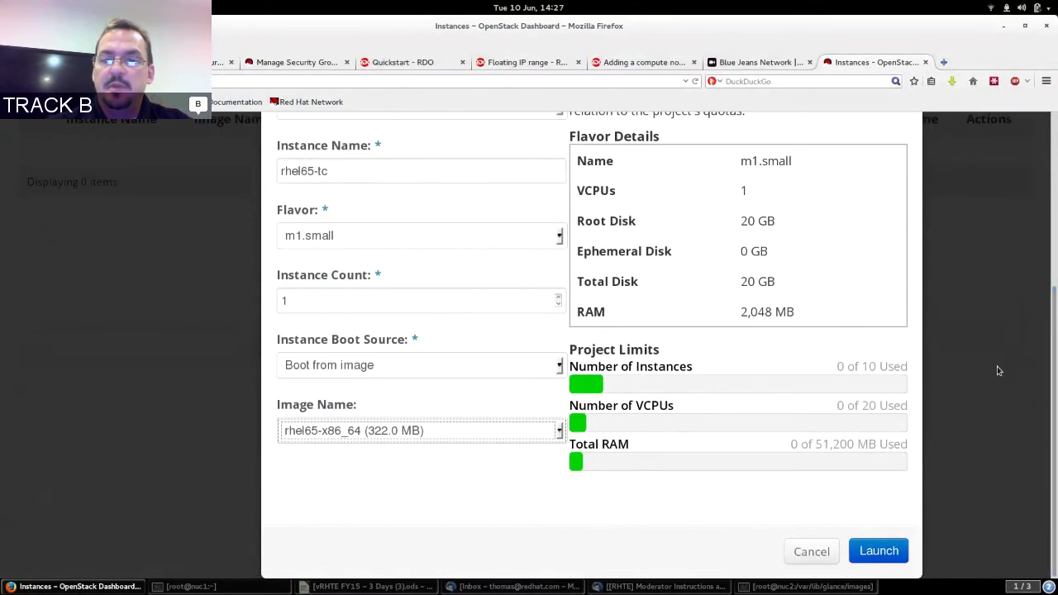
pyautogui.click(873, 549)
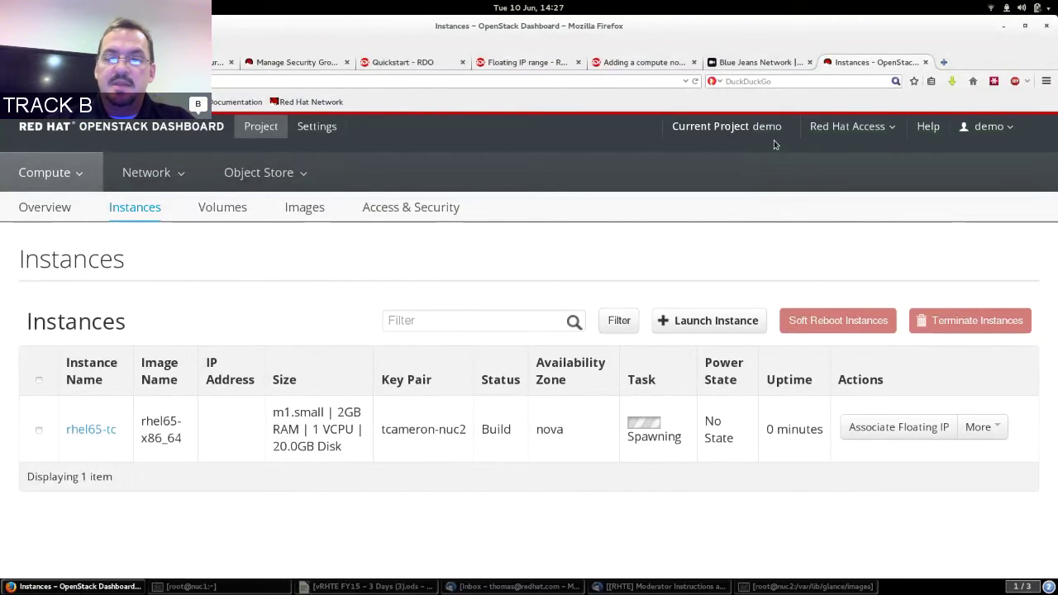
# In the nuc2 terminal, run ps ax and ps axw, spotting the qemu-img convert -O raw process.
pyautogui.click(810, 586)
pyautogui.write('cd')
pyautogui.press('Return')
pyautogui.write('ps ax')
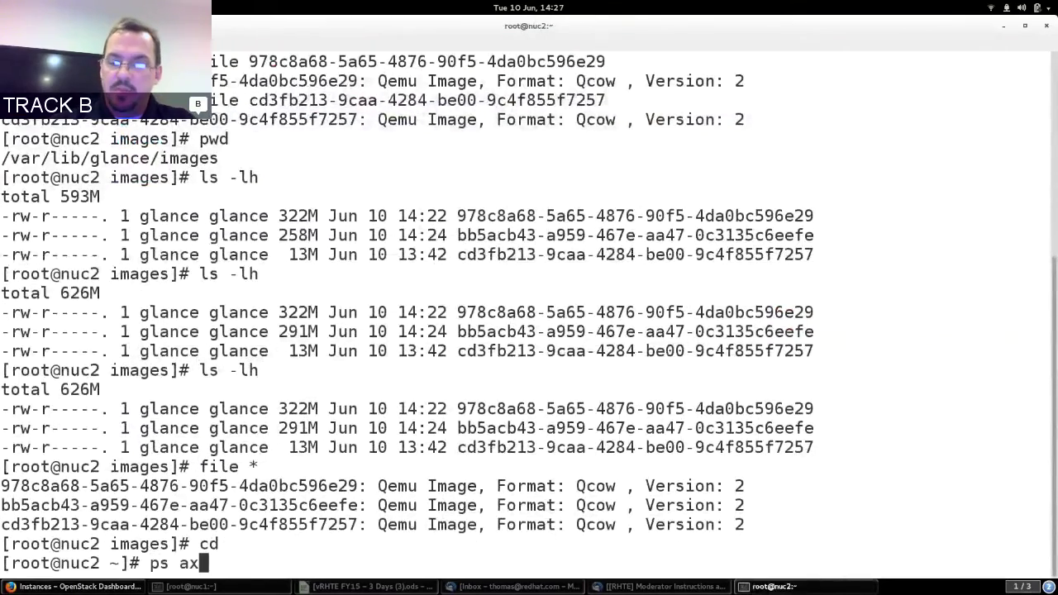
pyautogui.press('Return')
pyautogui.press('Up')
pyautogui.write('w')
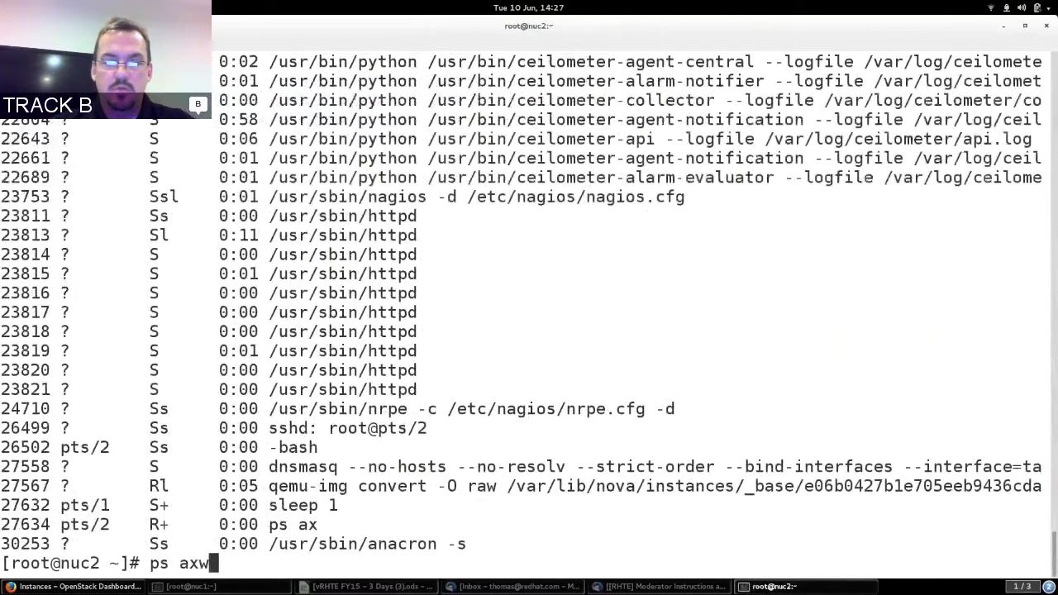
pyautogui.press('Return')
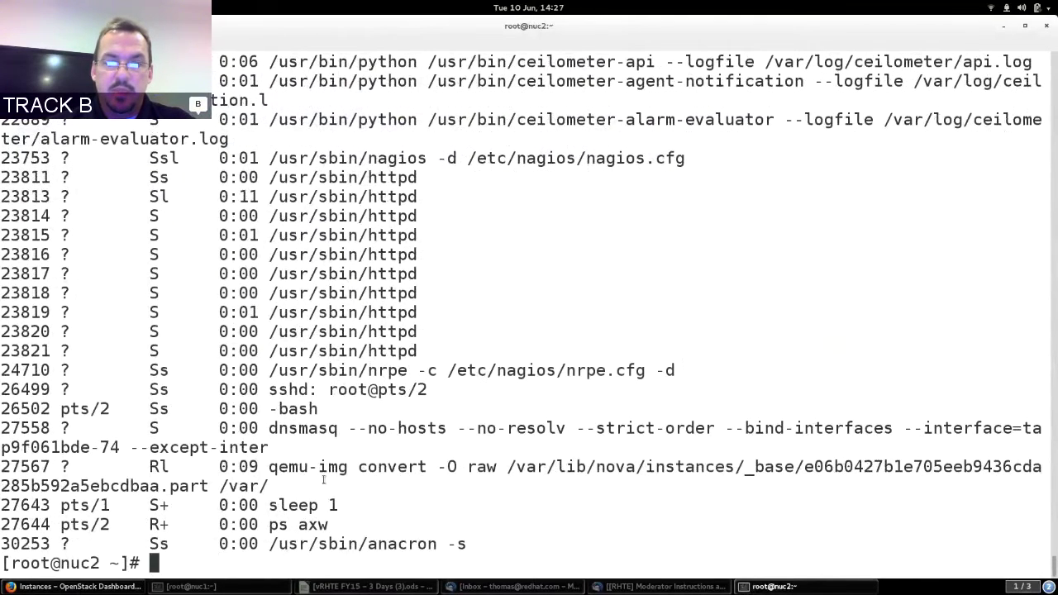
pyautogui.moveTo(321, 467); pyautogui.dragTo(494, 467)
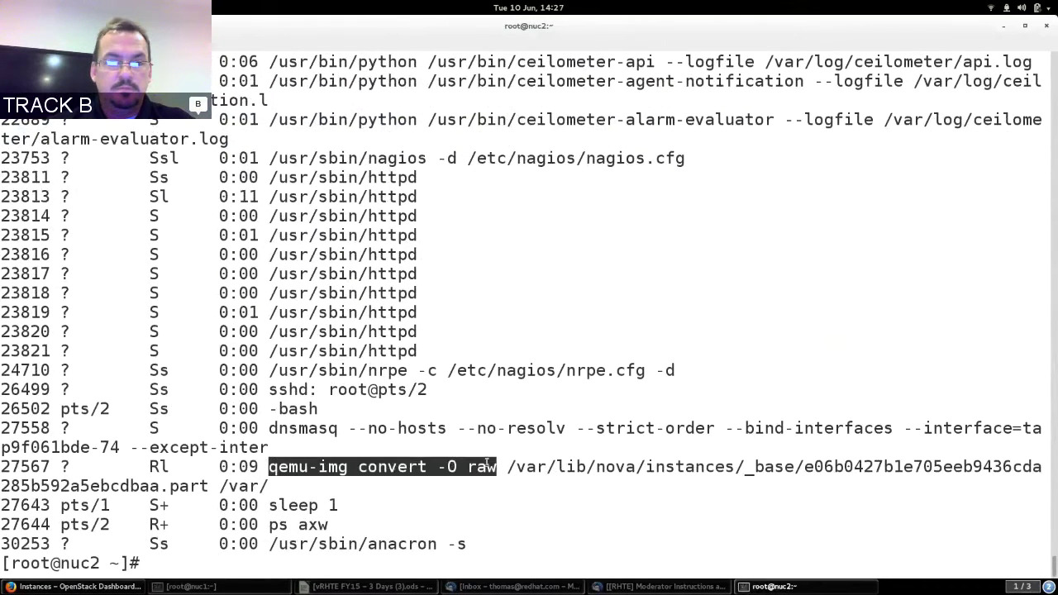
pyautogui.click(488, 463)
# Rerun ps axw until qemu-kvm appears, then use ps axwww to show its full command line.
pyautogui.press('Up')
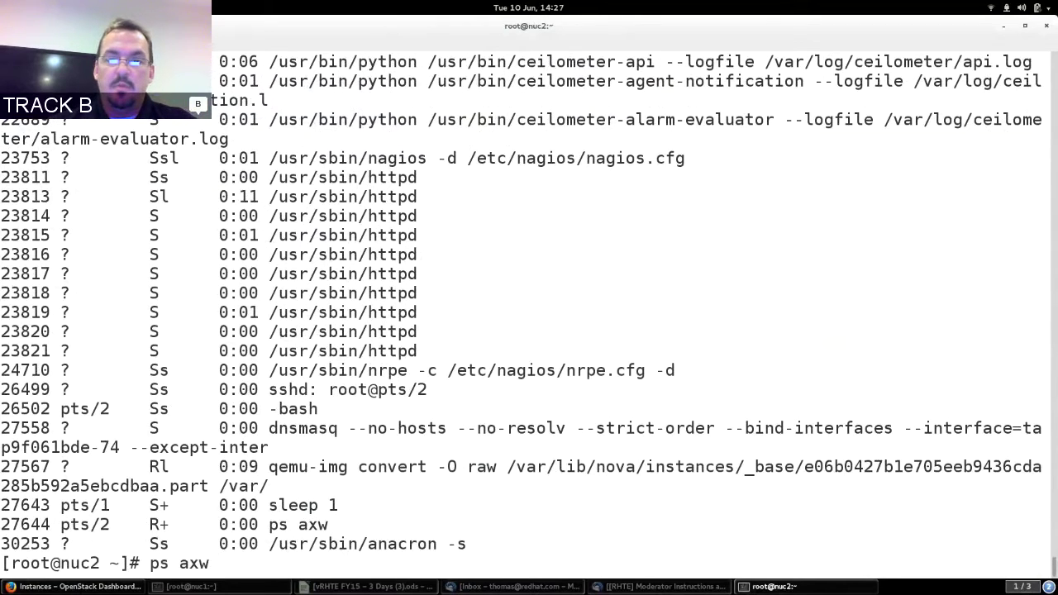
pyautogui.press('Return')
pyautogui.press('Up')
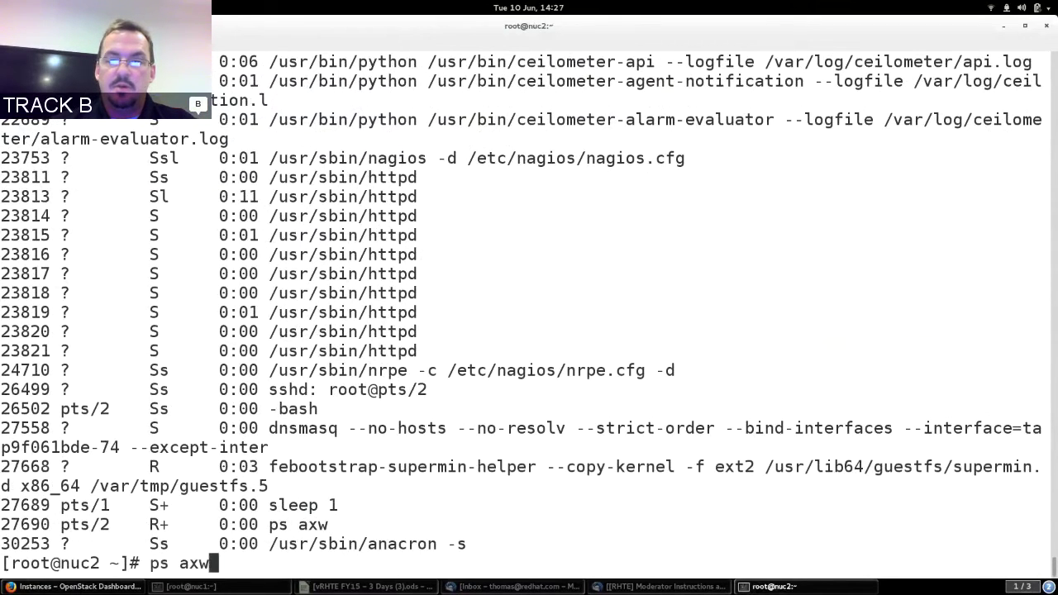
pyautogui.press('Return')
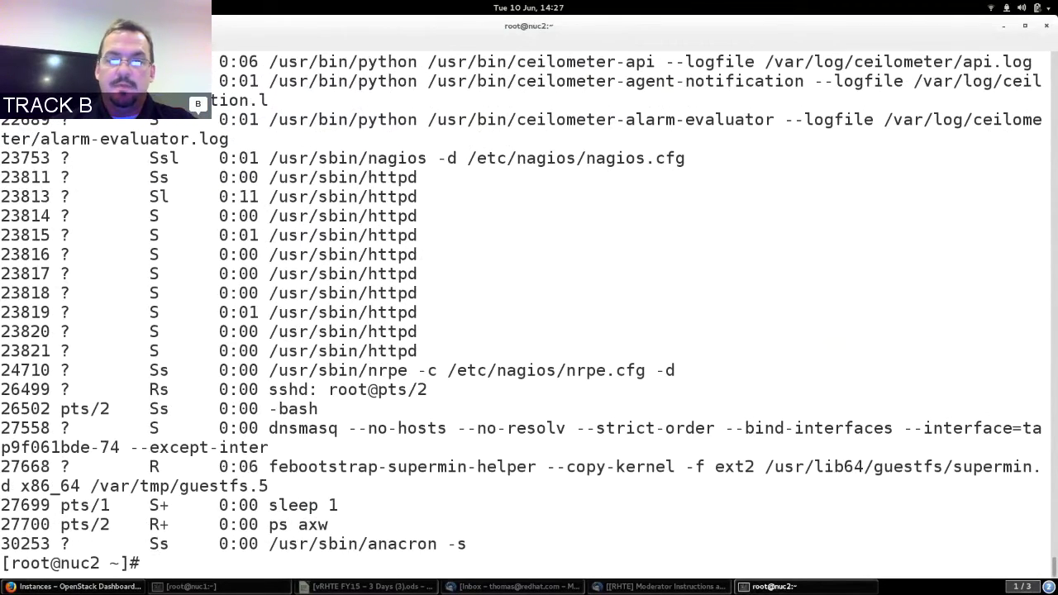
pyautogui.press('Up')
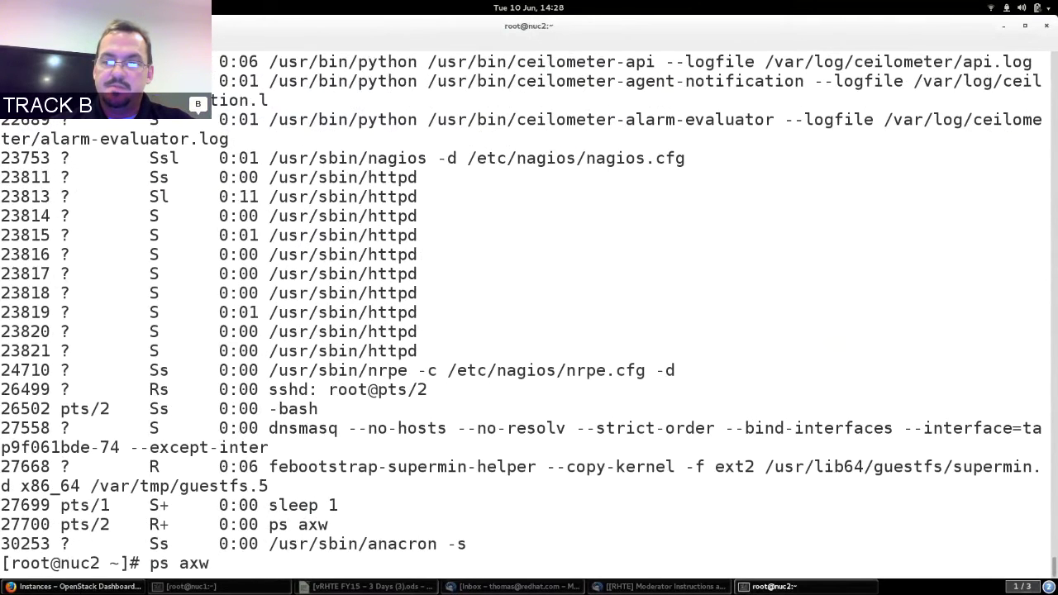
pyautogui.press('Return')
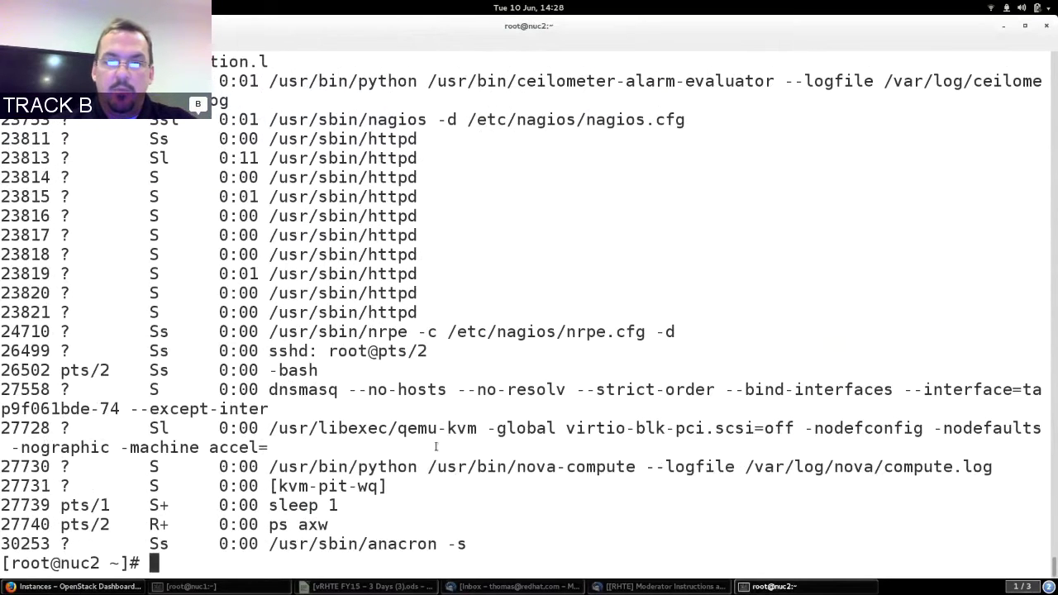
pyautogui.doubleClick(413, 424)
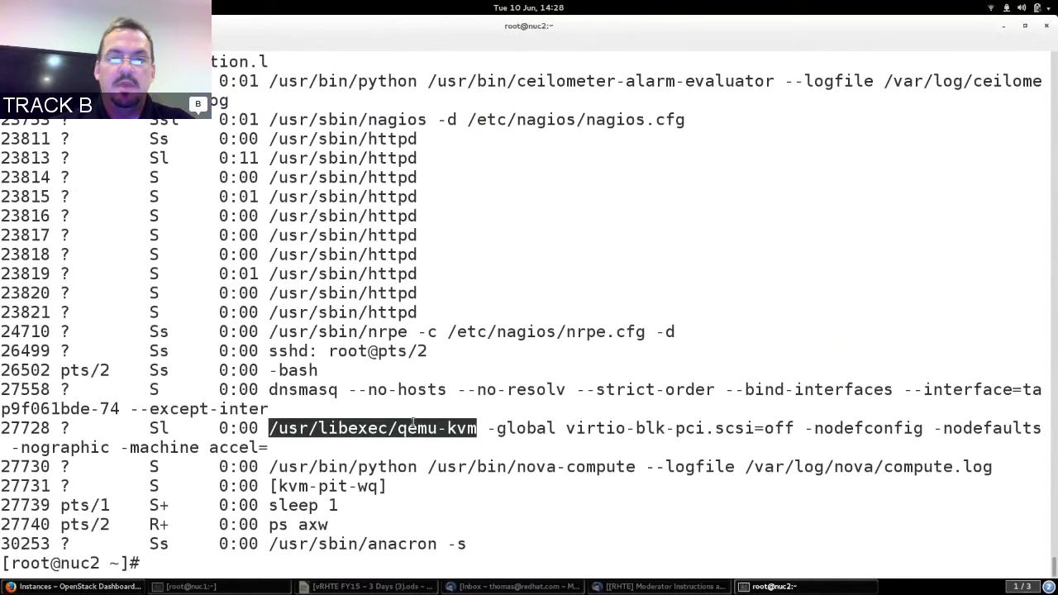
pyautogui.press('Up')
pyautogui.write('ww')
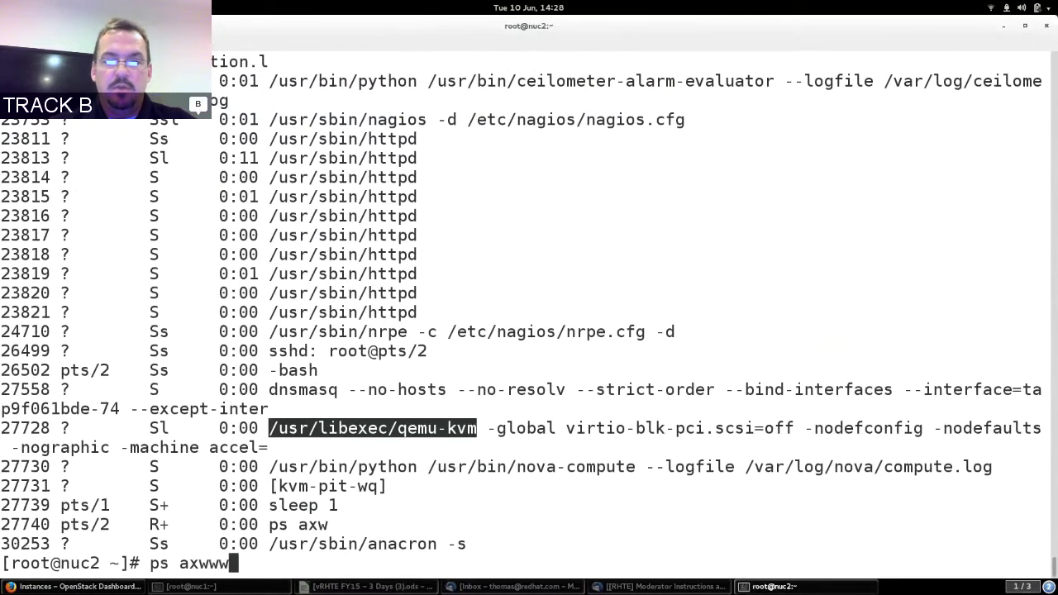
pyautogui.press('Return')
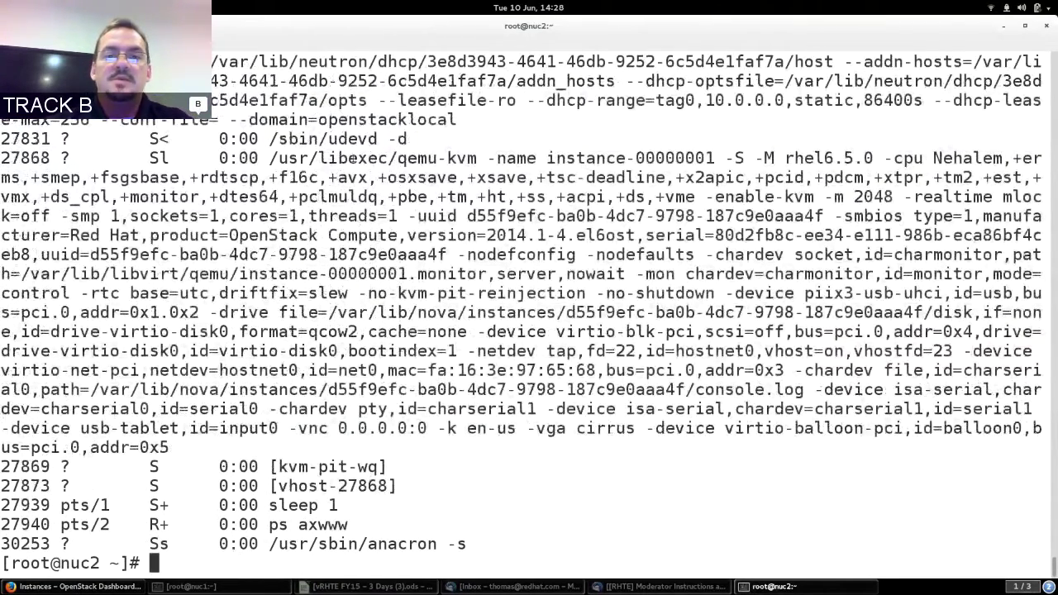
pyautogui.doubleClick(353, 158)
pyautogui.tripleClick(353, 157)
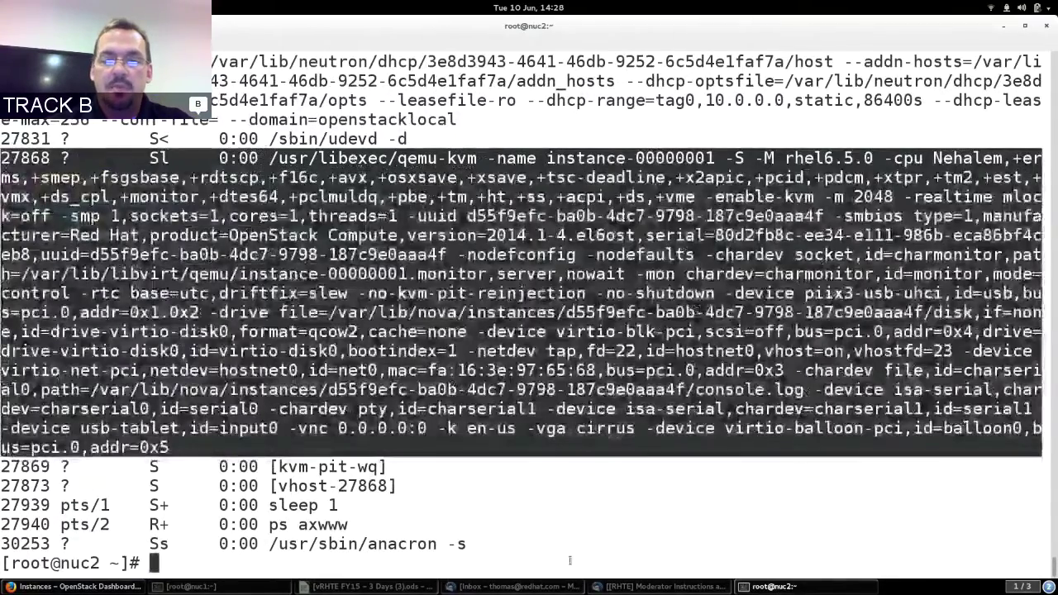
pyautogui.hotkey('alt', 'Tab')
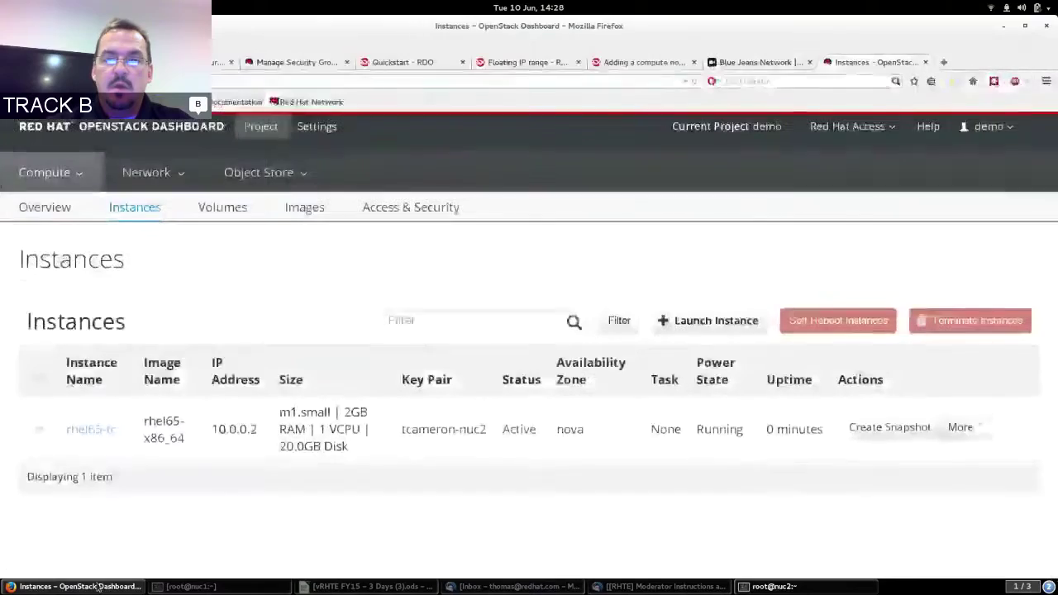
# Open the rhel65-tc console, scroll to its login prompt, and return to the Instances list.
pyautogui.doubleClick(436, 430)
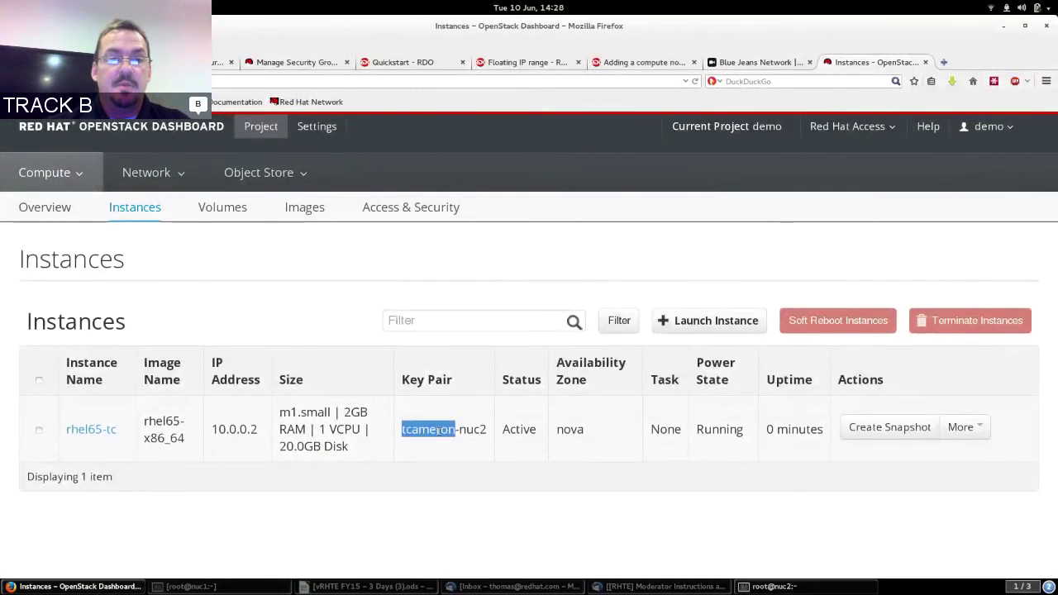
pyautogui.tripleClick(242, 430)
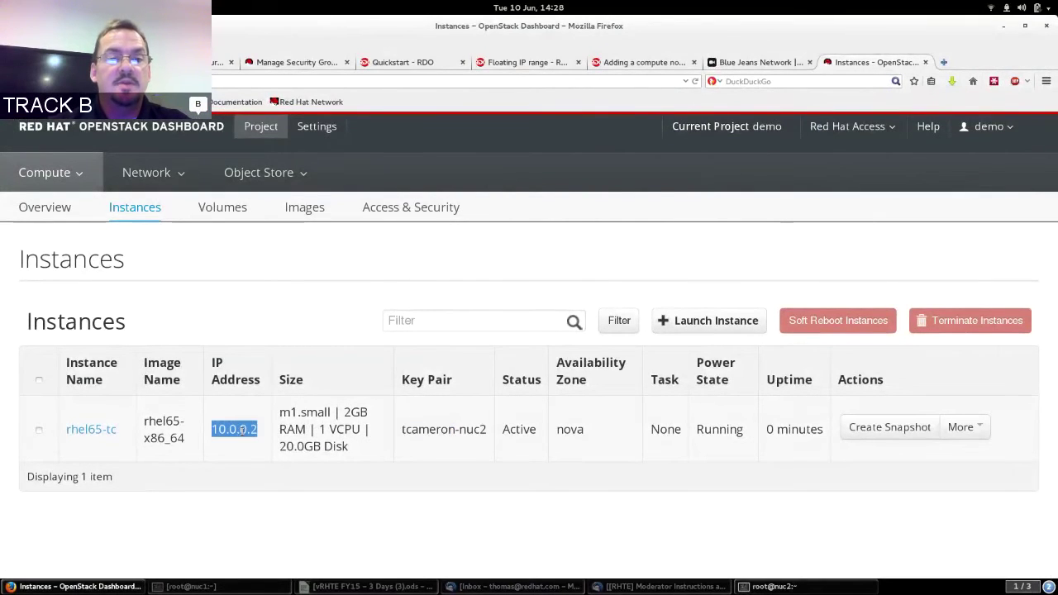
pyautogui.click(242, 429)
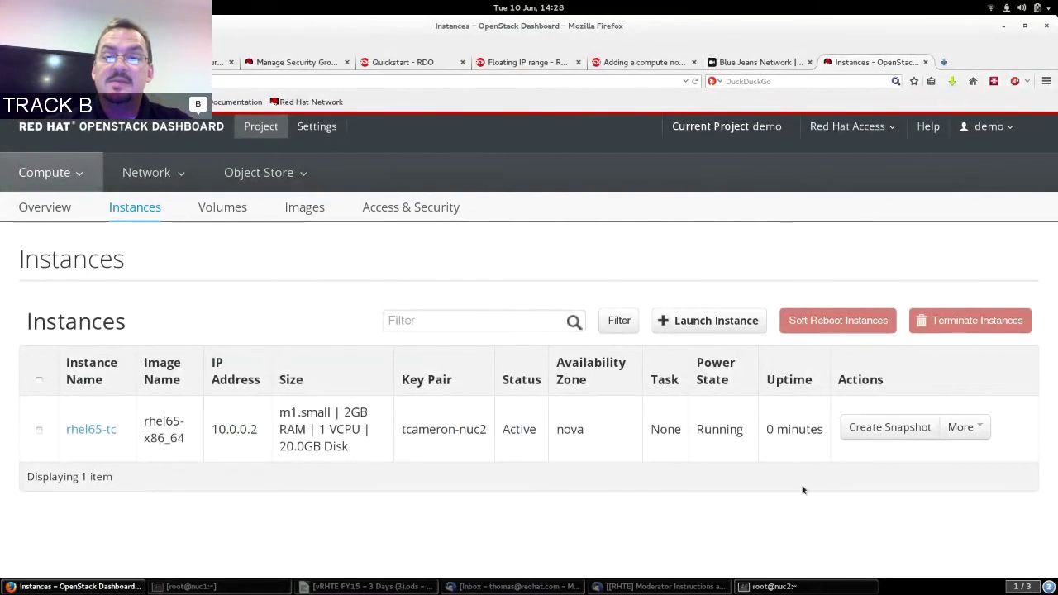
pyautogui.click(965, 428)
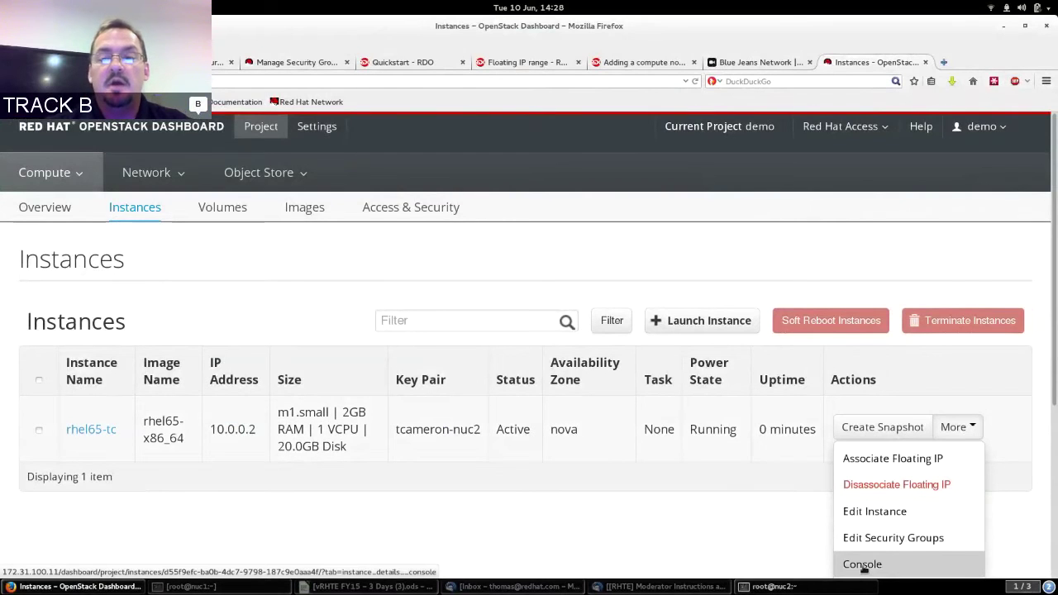
pyautogui.click(862, 565)
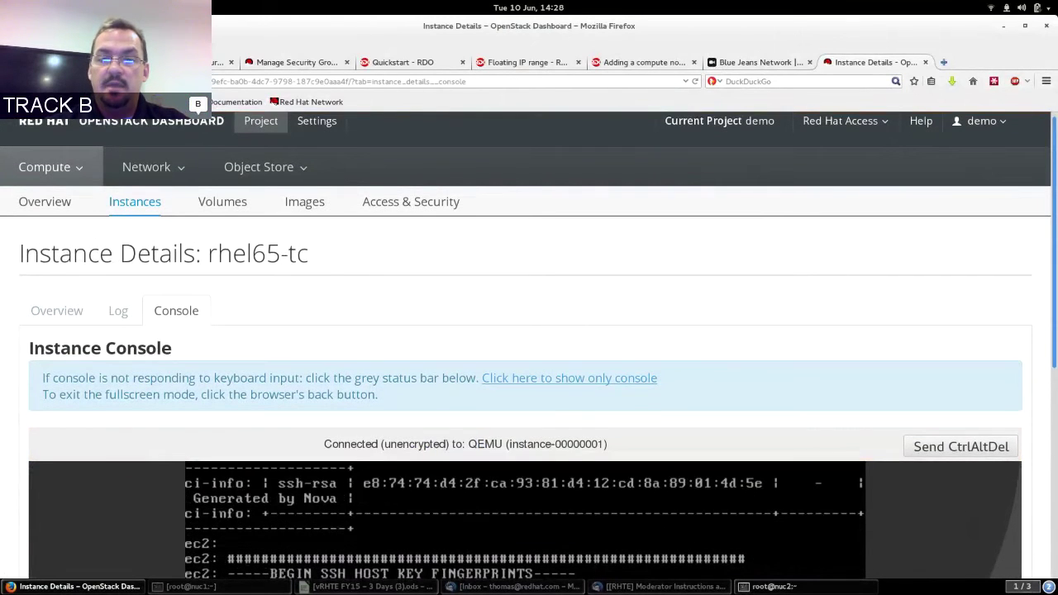
pyautogui.scroll(-5, 529, 331)
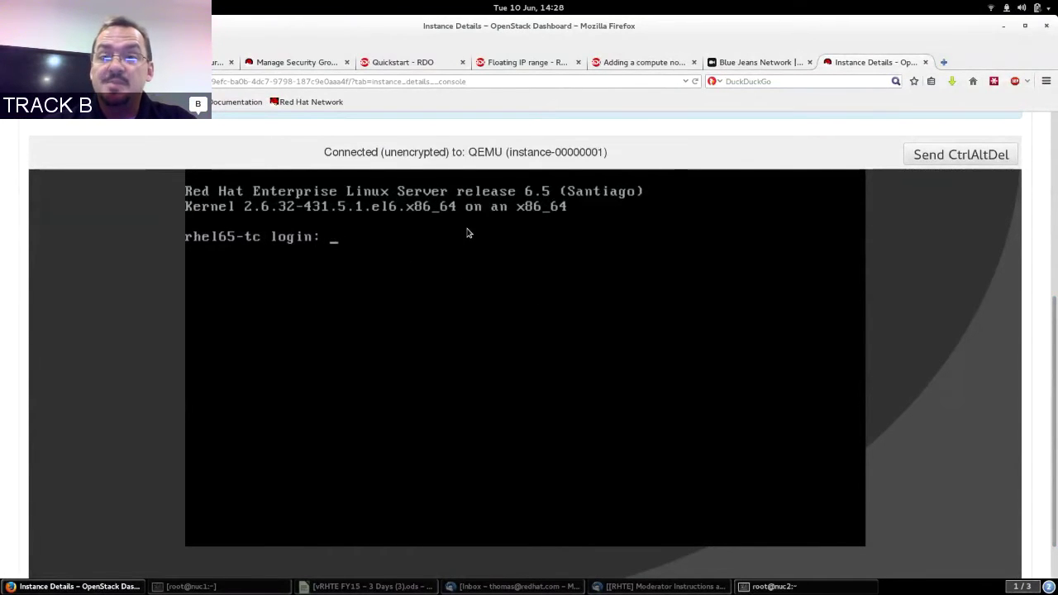
pyautogui.scroll(5, 998, 196)
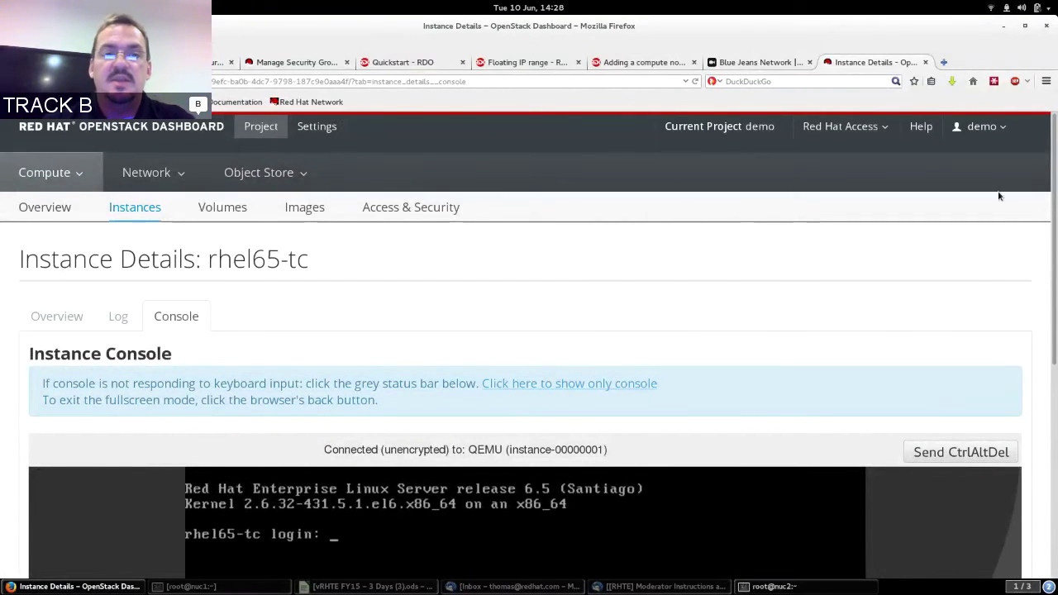
pyautogui.click(137, 213)
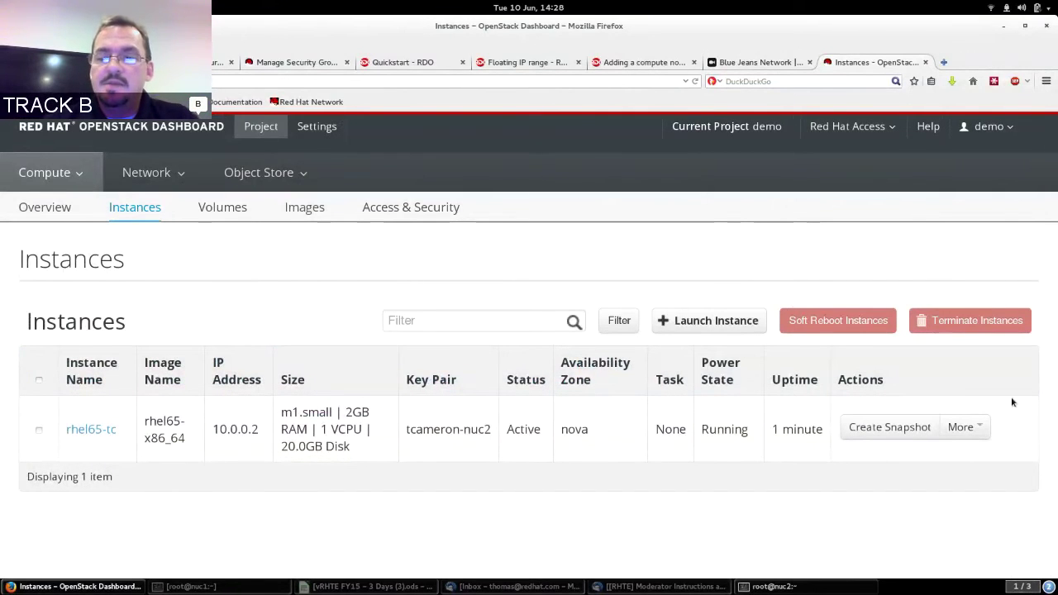
pyautogui.click(972, 428)
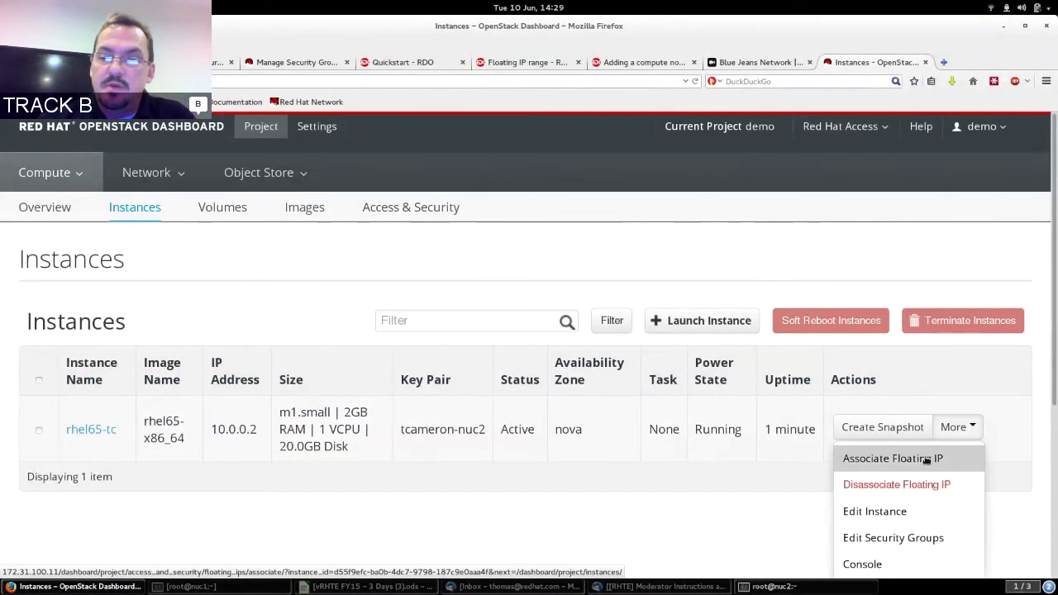
# Allocate a floating IP from the public pool and associate 172.24.4.227 with rhel65-tc.
pyautogui.click(926, 460)
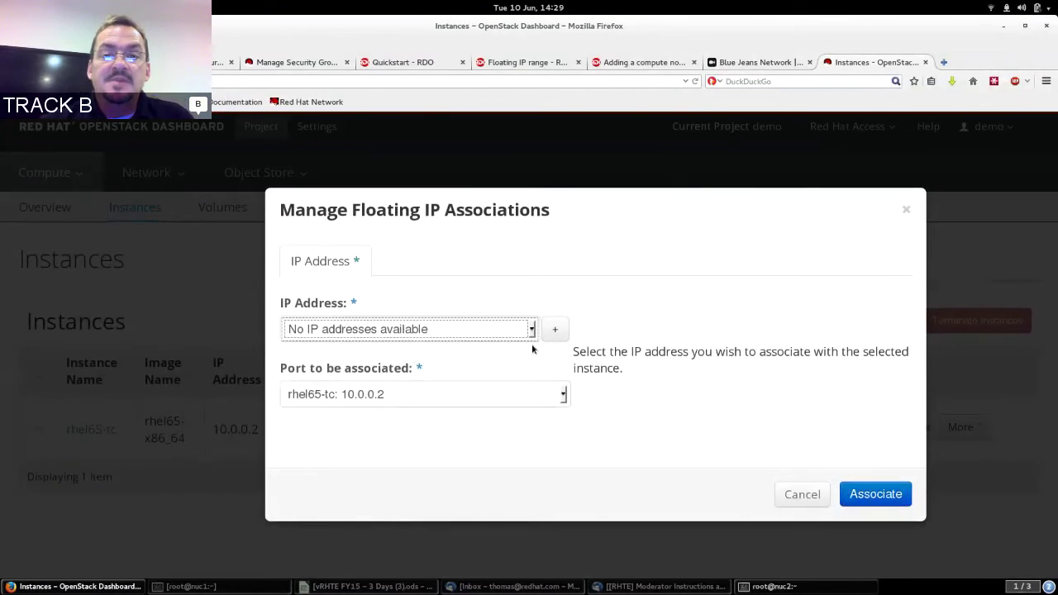
pyautogui.click(496, 329)
pyautogui.click(496, 329)
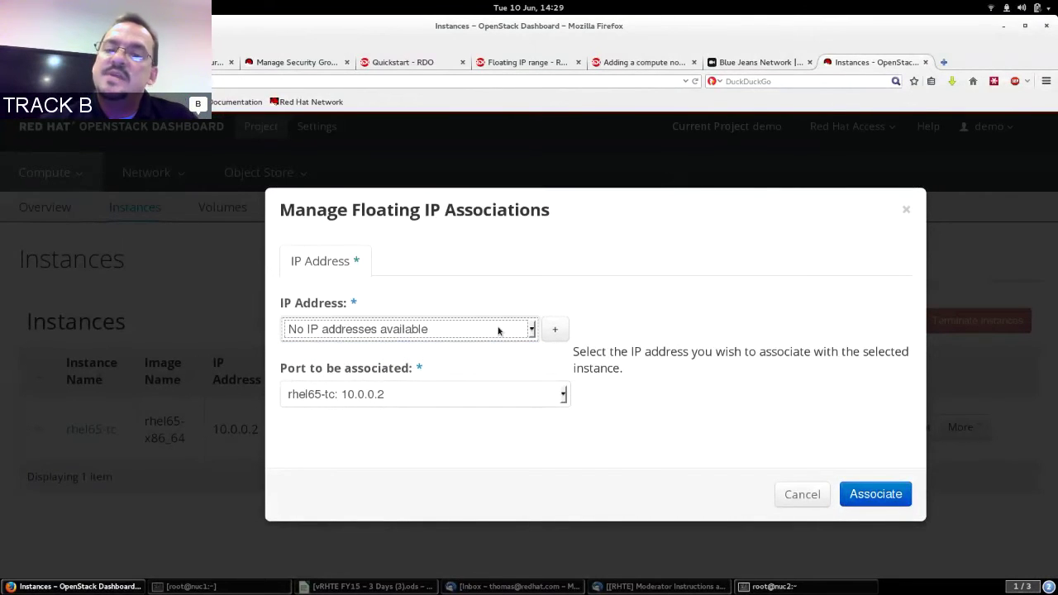
pyautogui.click(559, 330)
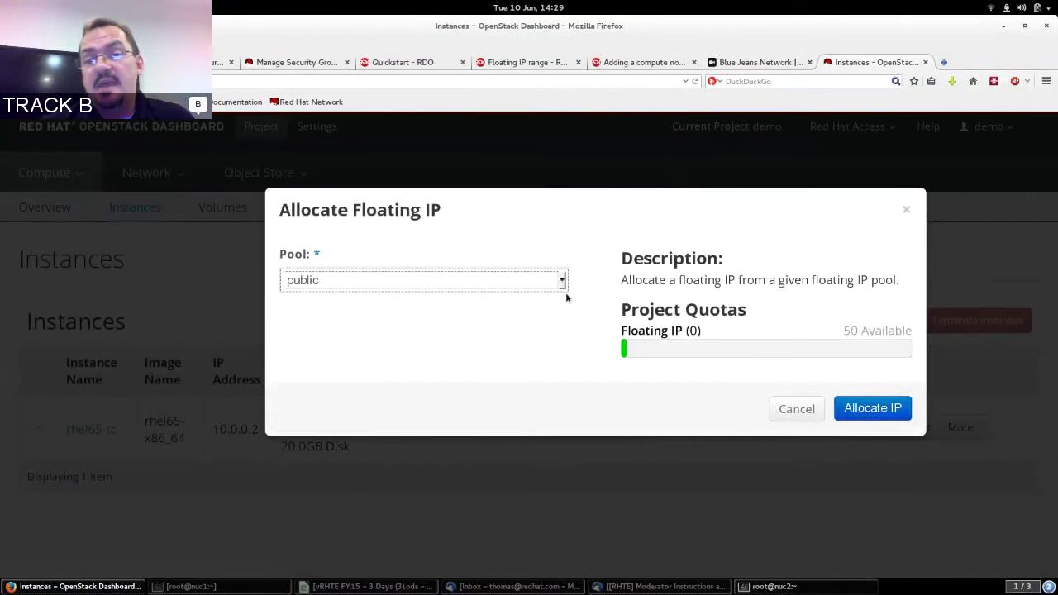
pyautogui.click(561, 282)
pyautogui.click(563, 282)
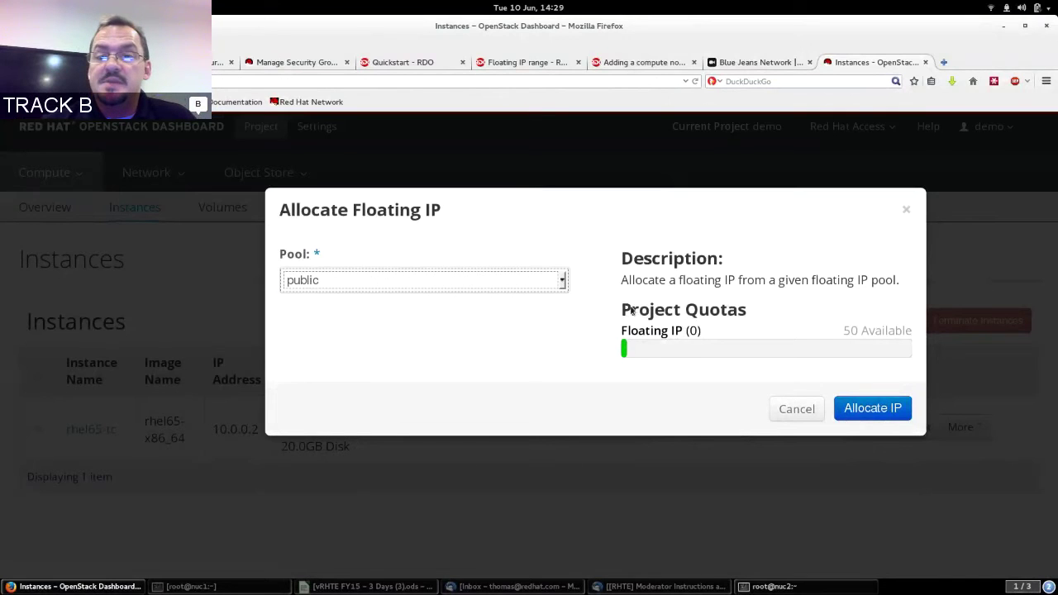
pyautogui.click(880, 411)
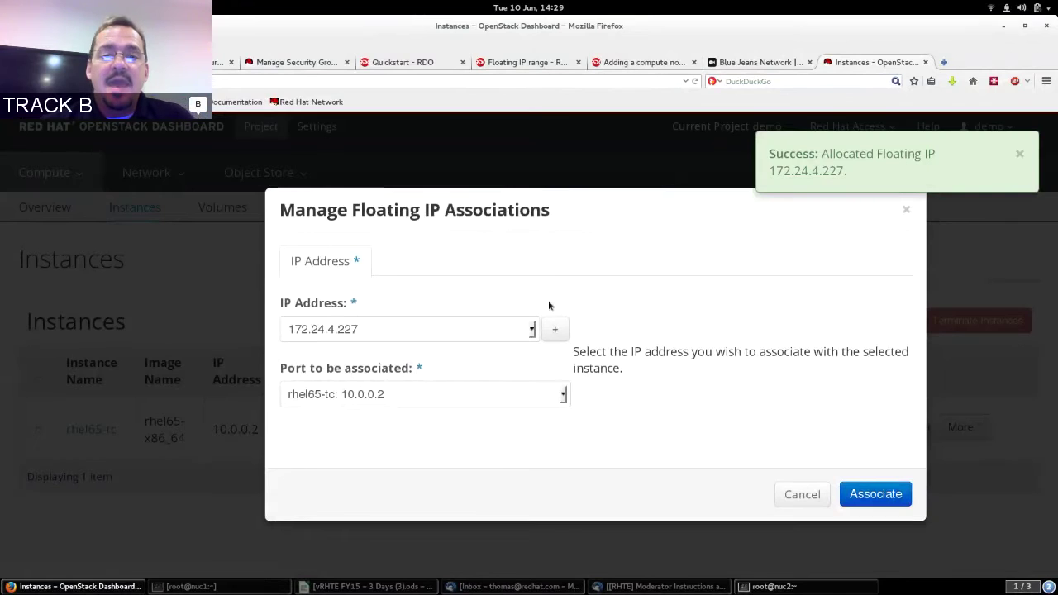
pyautogui.click(485, 329)
pyautogui.click(485, 330)
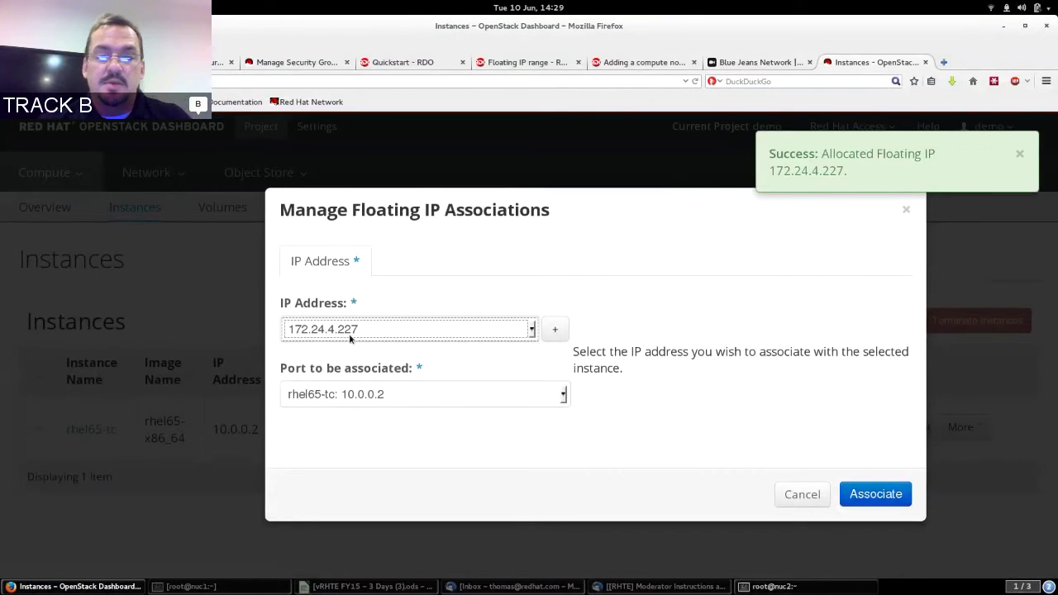
pyautogui.click(883, 497)
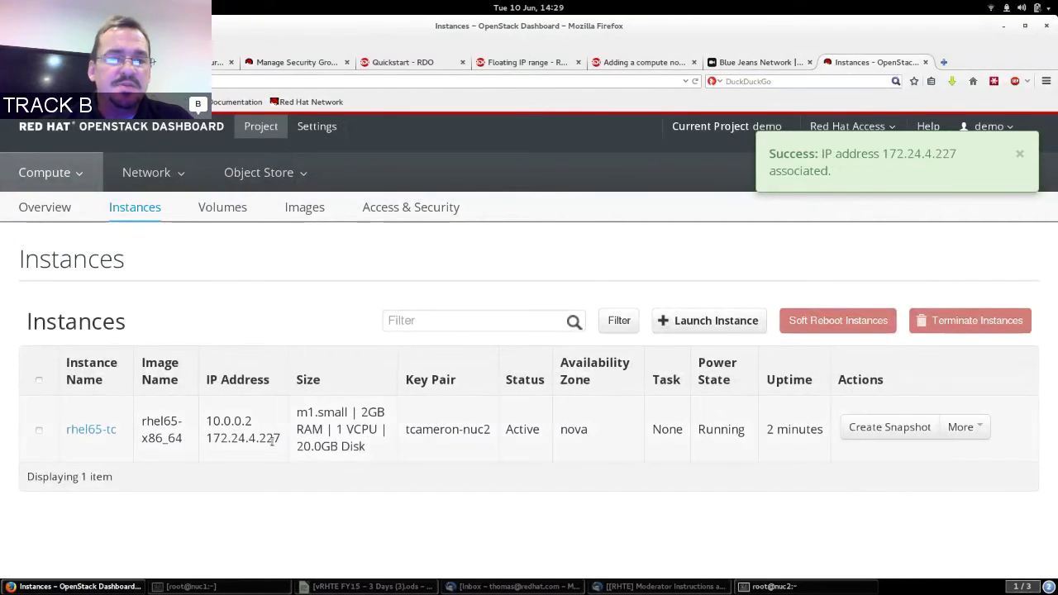
# Copy the 172.24.4.227 address and switch to the nuc2 terminal.
pyautogui.moveTo(271, 441); pyautogui.dragTo(221, 442)
pyautogui.rightClick(224, 444)
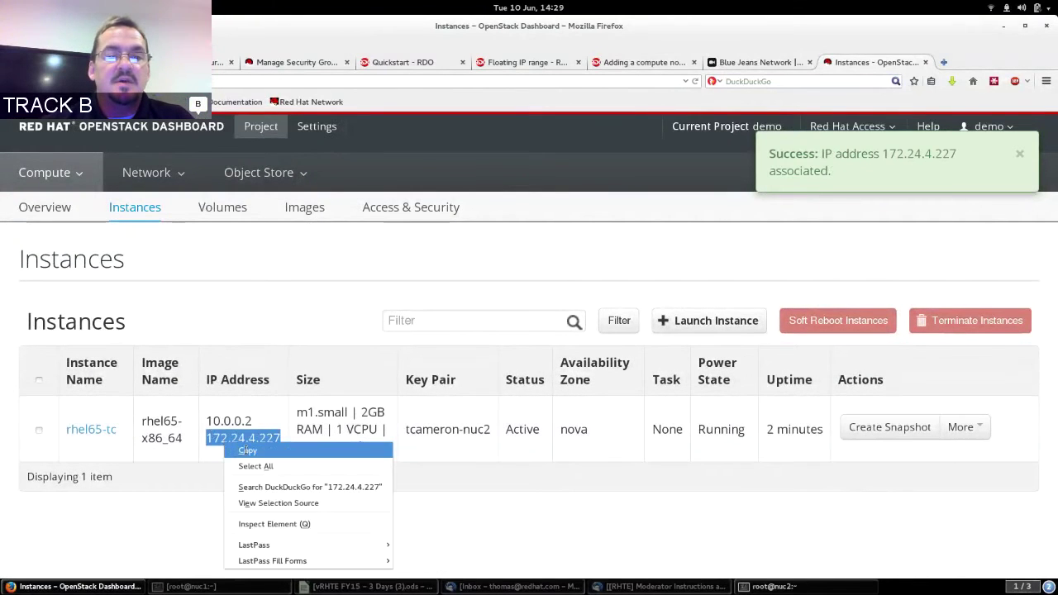
pyautogui.click(248, 450)
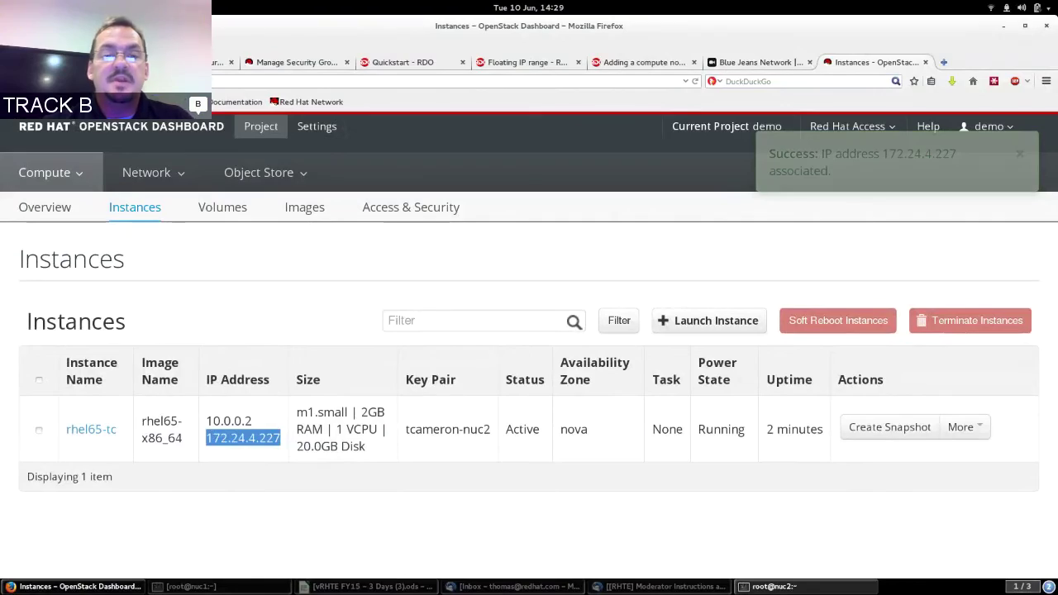
pyautogui.click(769, 586)
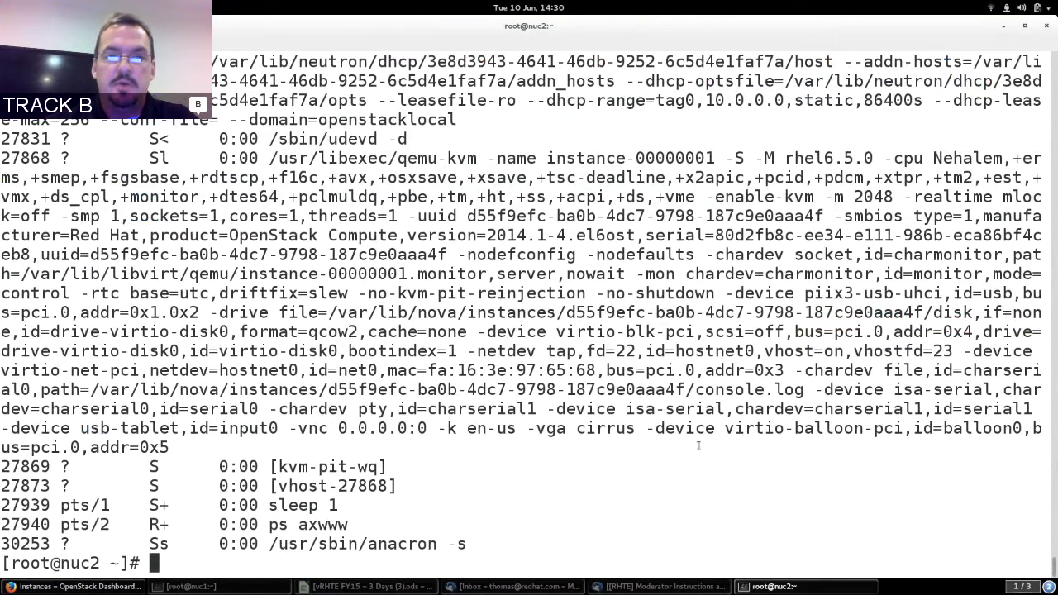
# Copy the .pem key from the local Desktop to root@nuc2: with scp, then close the local terminal.
pyautogui.hotkey('ctrl', 'shift', 'n')
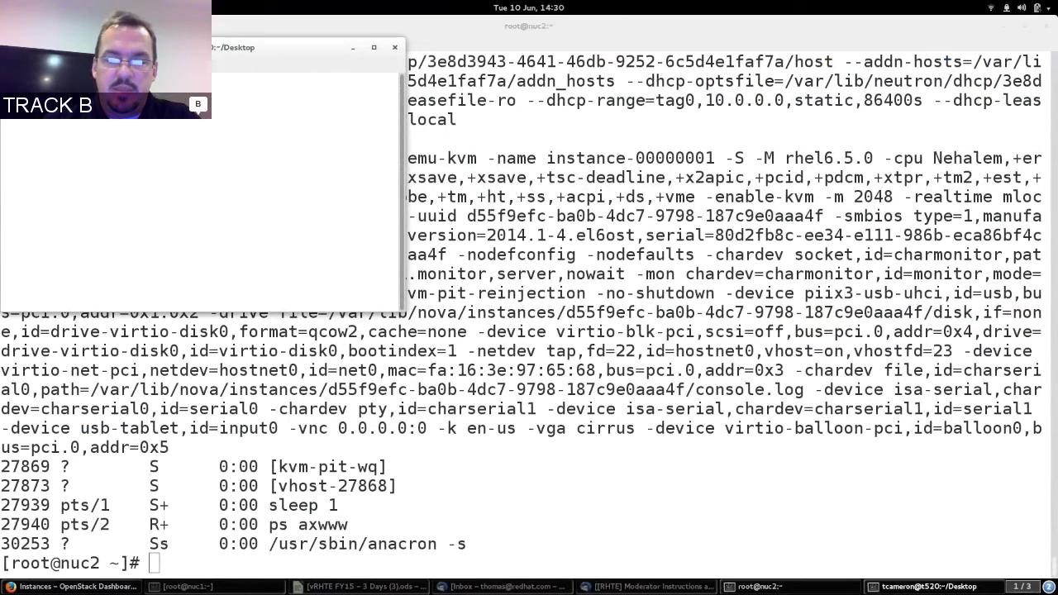
pyautogui.press('Tab')
pyautogui.press('Tab')
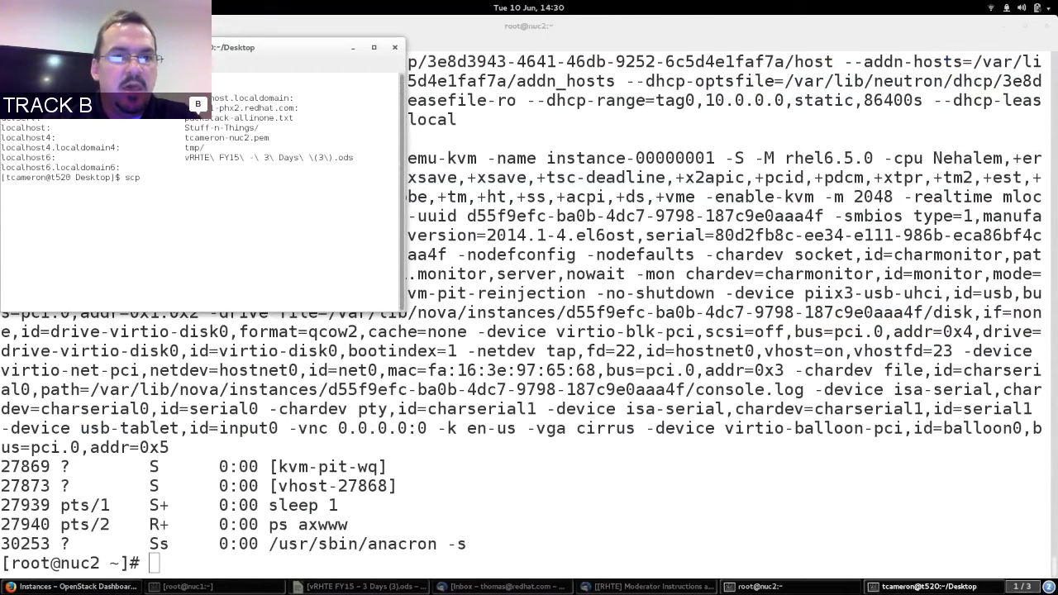
pyautogui.doubleClick(242, 138)
pyautogui.middleClick(241, 138)
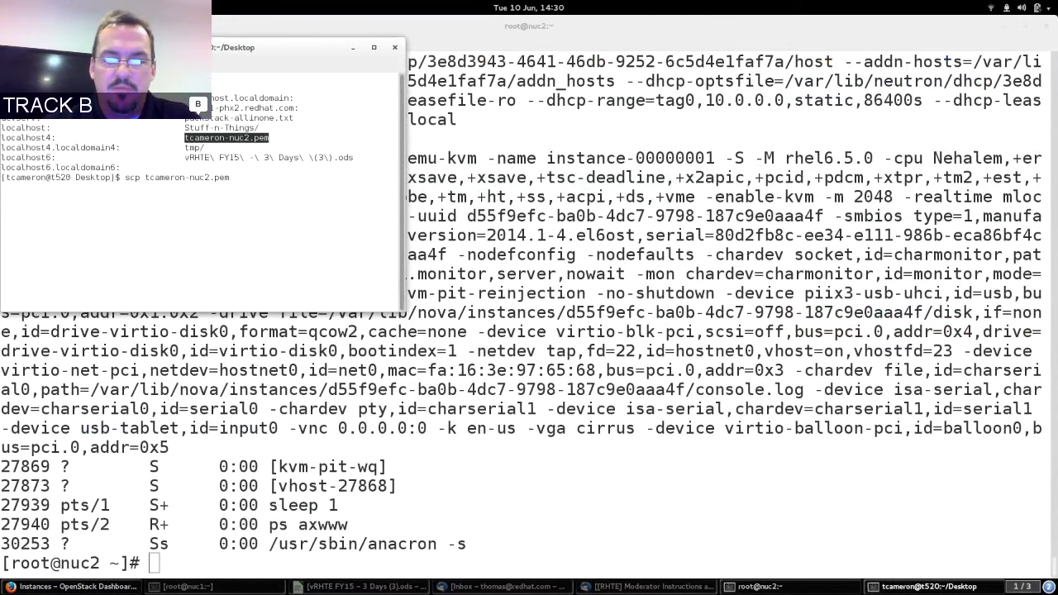
pyautogui.write('nuc')
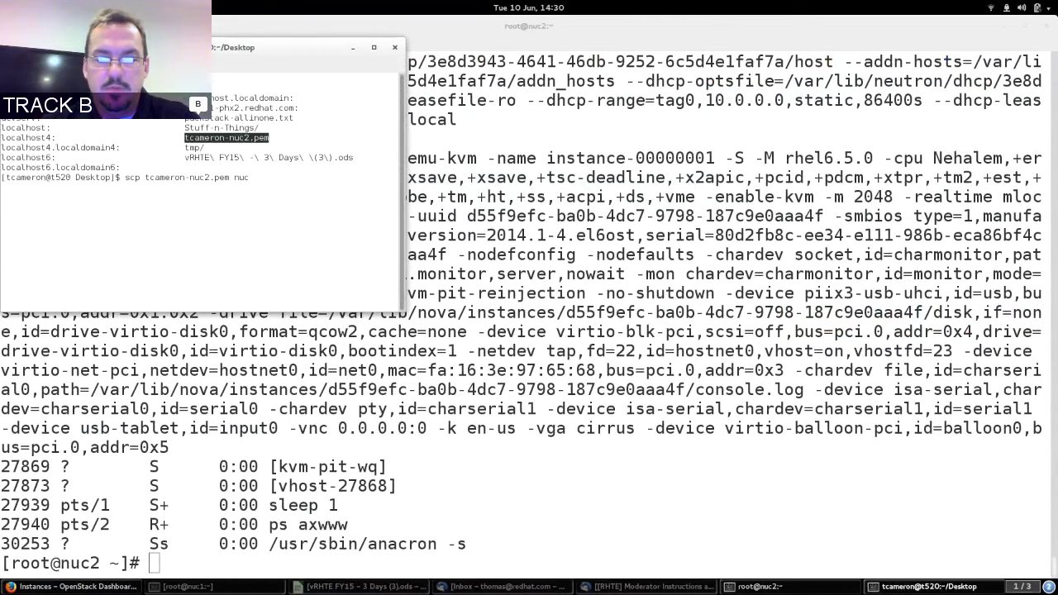
pyautogui.write('2:')
pyautogui.hotkey('ctrl', 'Left')
pyautogui.write('root@')
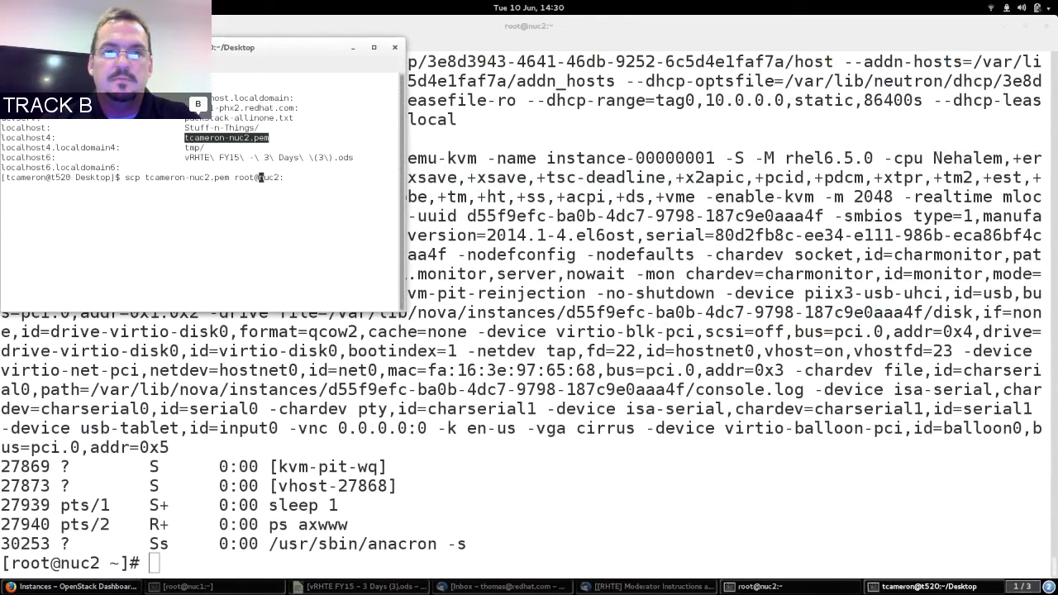
pyautogui.press('Return')
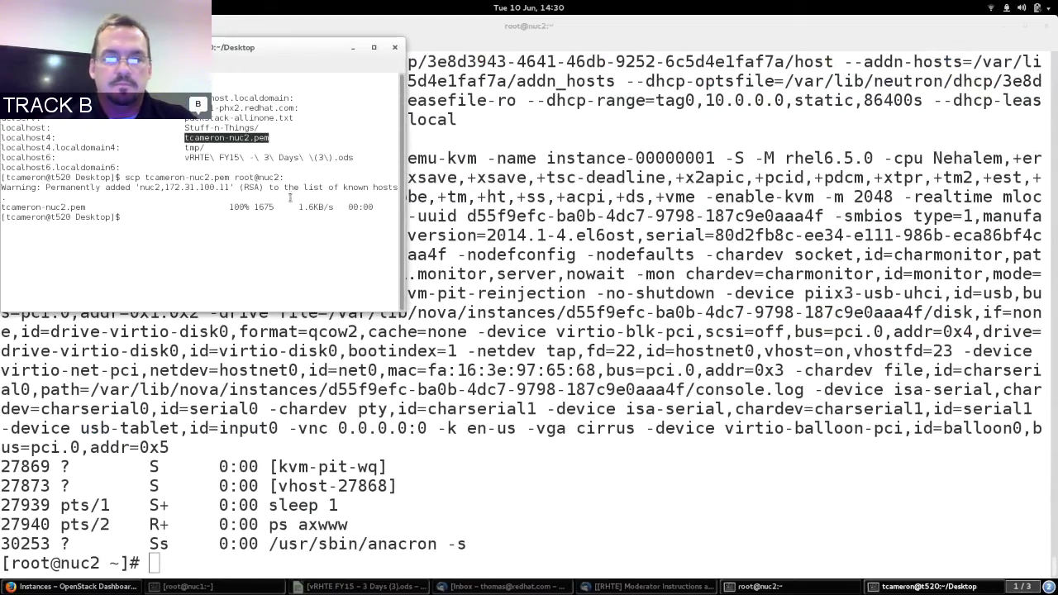
pyautogui.hotkey('ctrl', 'd')
# List root's home on nuc2, check the .pem key's permissions, and chmod it to 600.
pyautogui.write('ls')
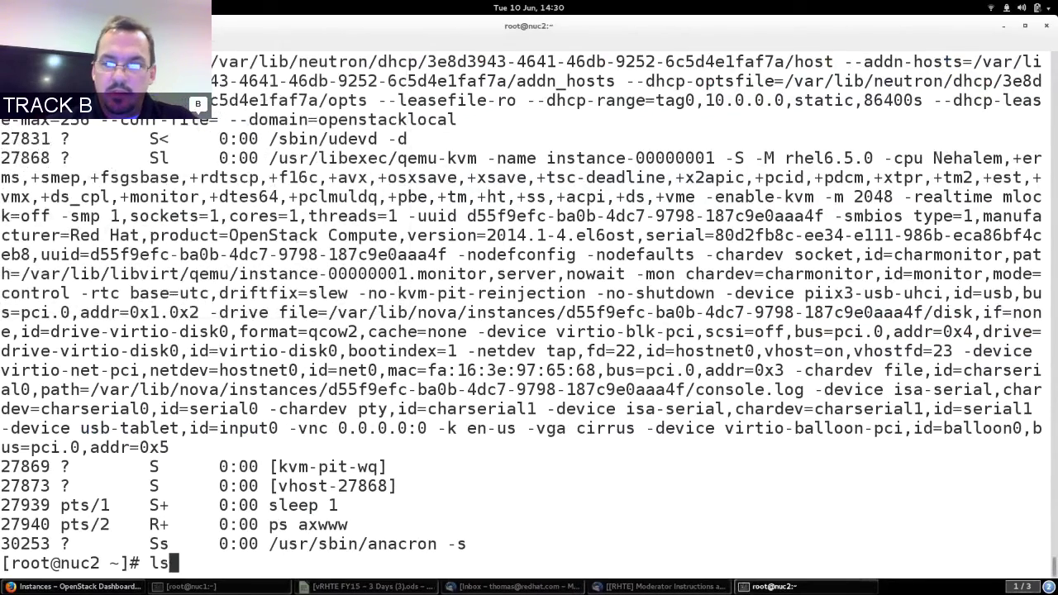
pyautogui.press('Return')
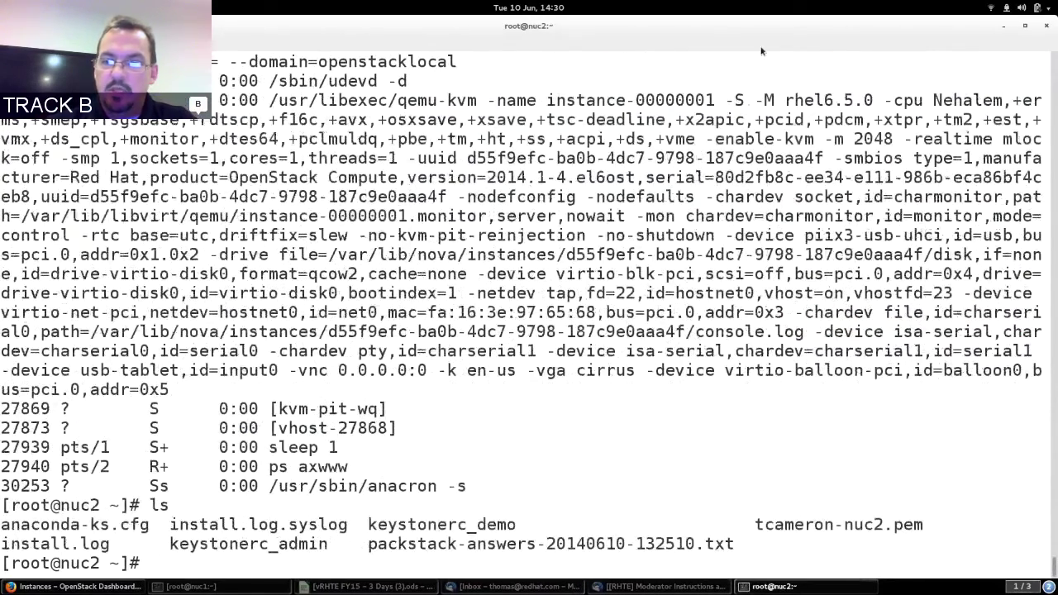
pyautogui.doubleClick(857, 523)
pyautogui.hotkey('ctrl', 'c')
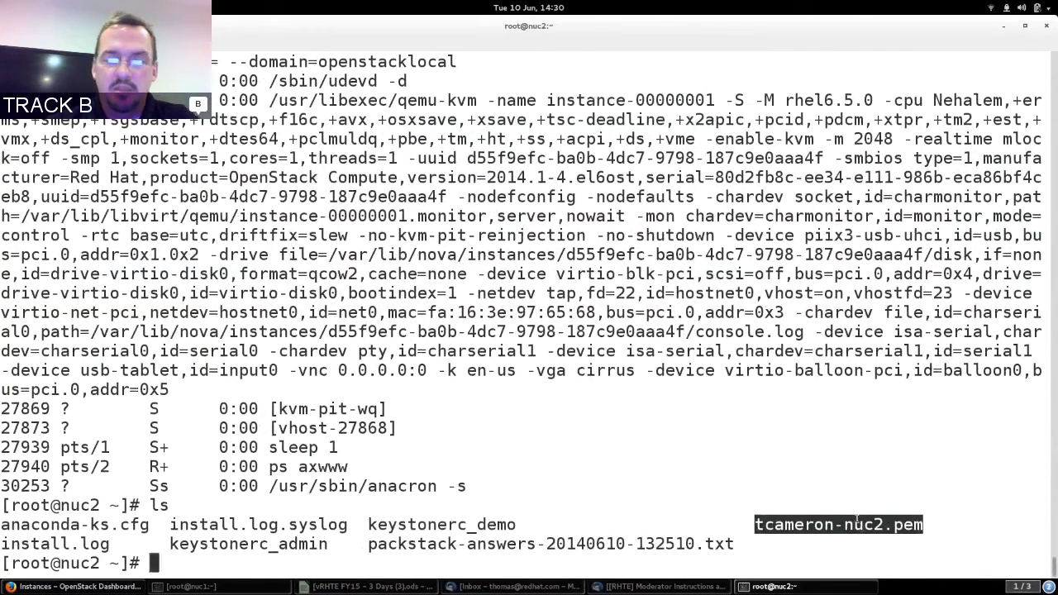
pyautogui.write('ls -l')
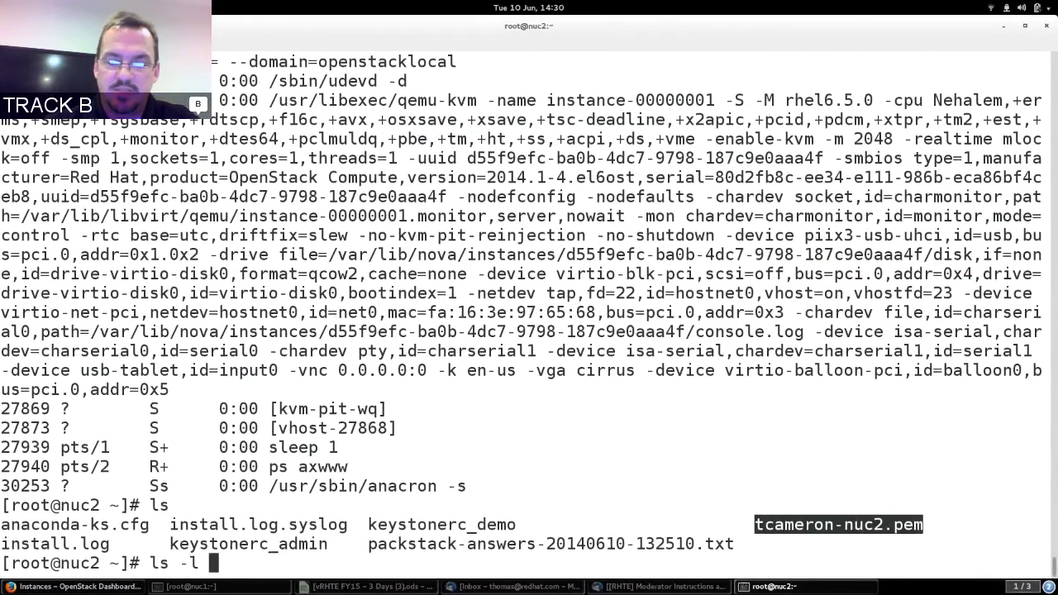
pyautogui.middleClick(857, 522)
pyautogui.press('Return')
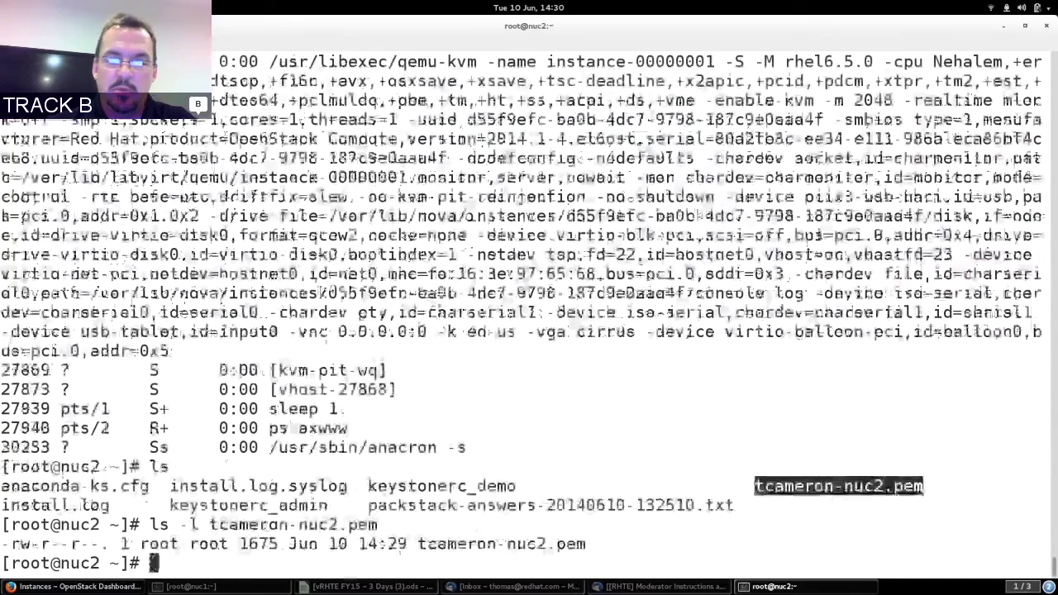
pyautogui.write('chmod 600')
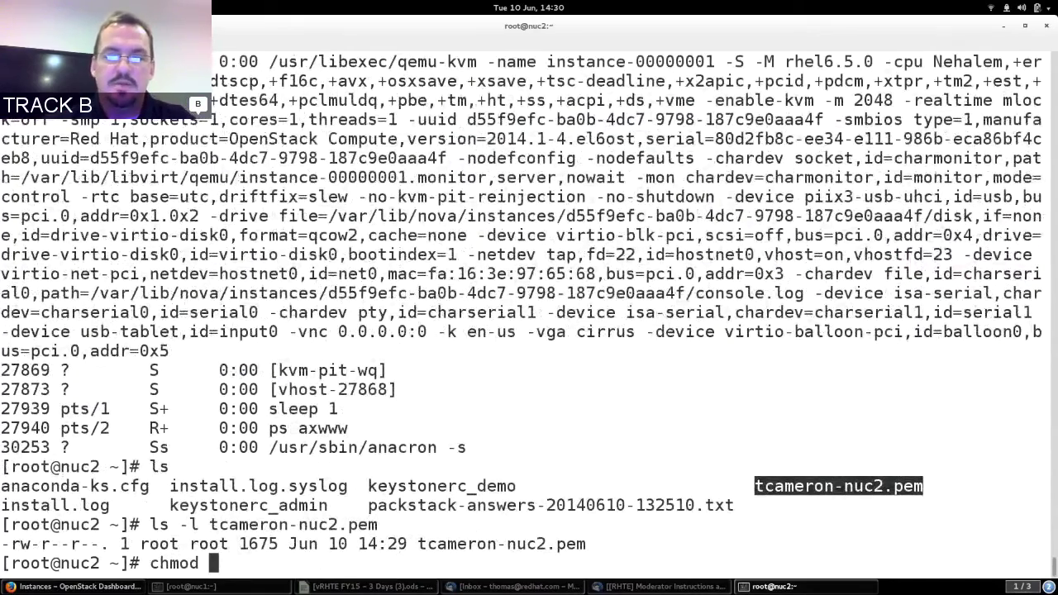
pyautogui.middleClick(856, 523)
pyautogui.press('Return')
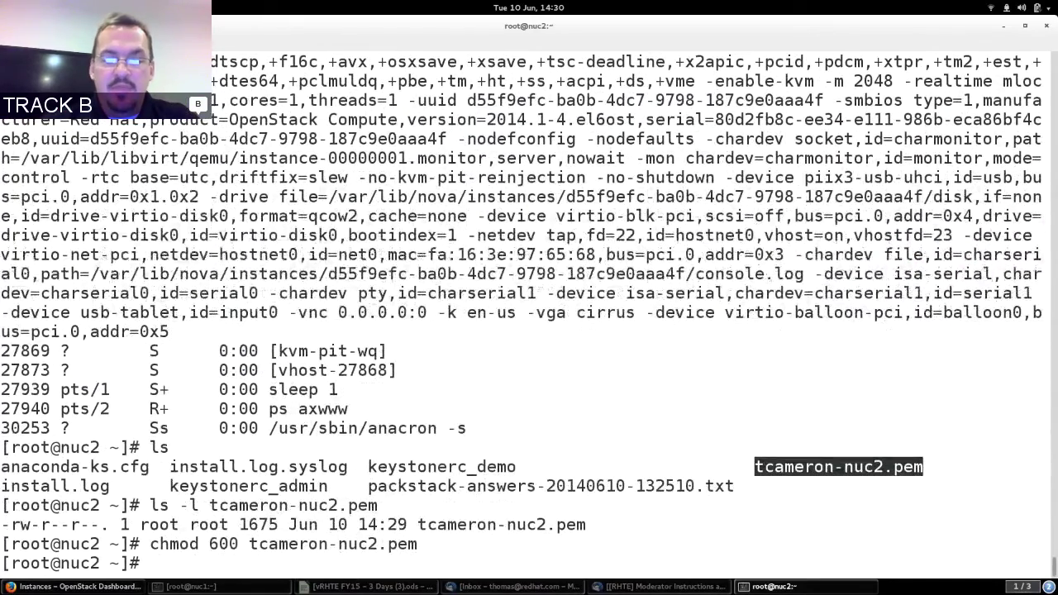
# SSH into 172.24.4.227 as cloud-user with the key, accepting the host key with yes.
pyautogui.write('ssh')
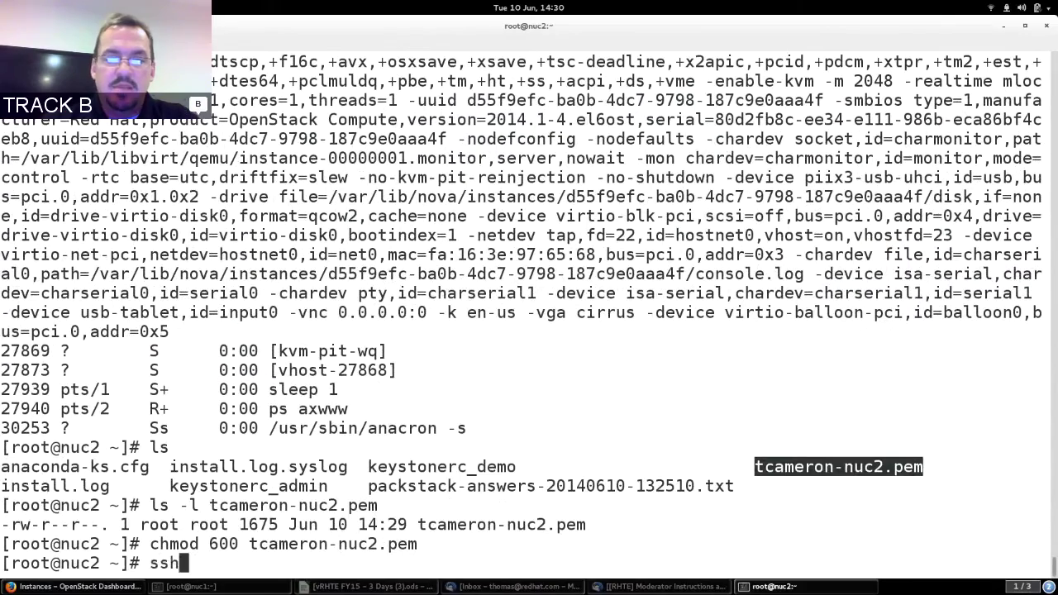
pyautogui.write(' -i t')
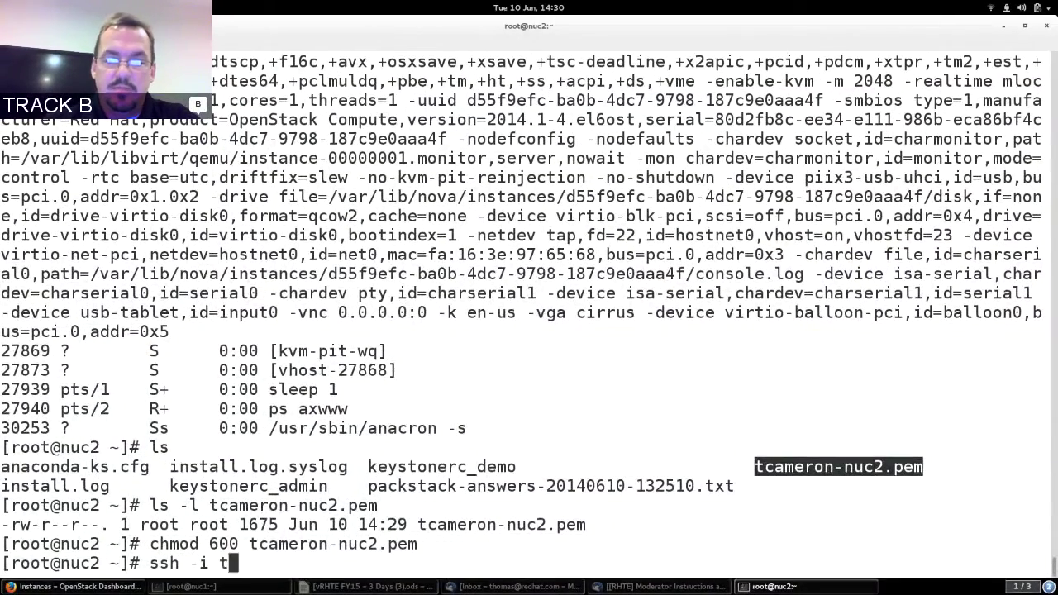
pyautogui.press('Tab')
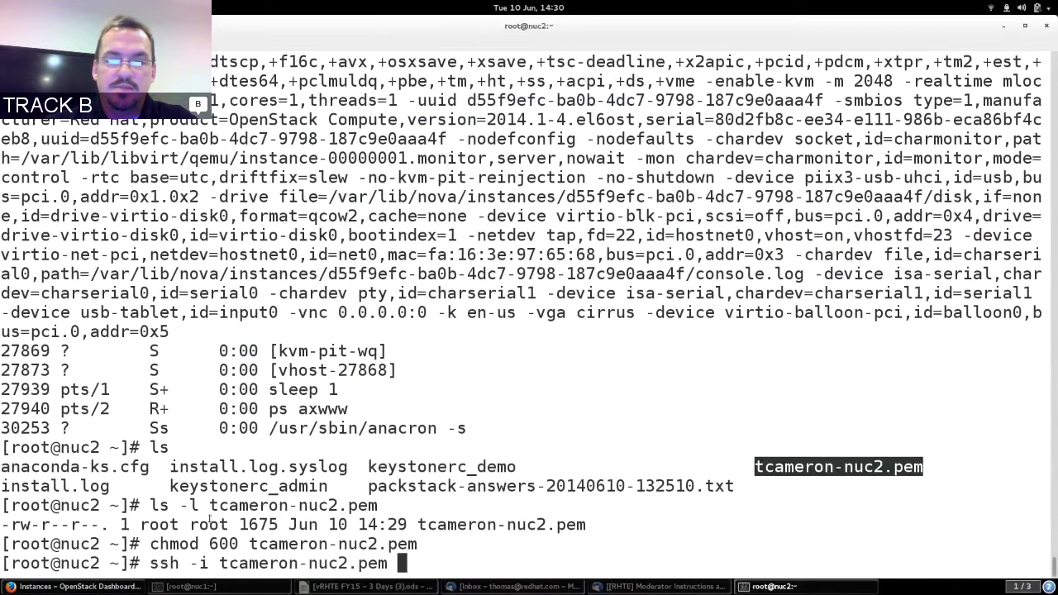
pyautogui.click(79, 586)
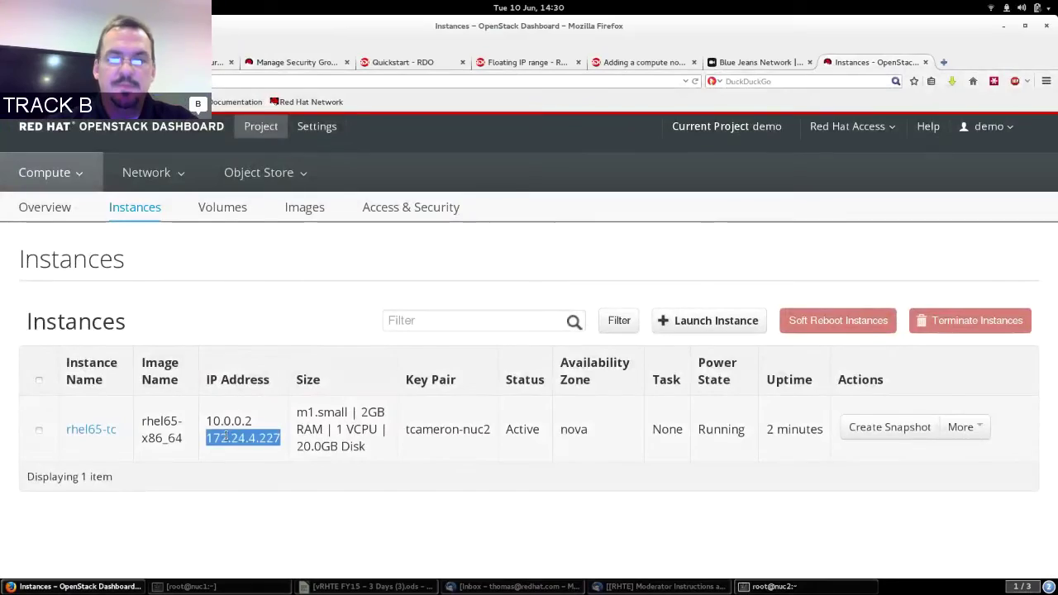
pyautogui.hotkey('alt', 'Tab')
pyautogui.middleClick(251, 436)
pyautogui.hotkey('ctrl', 'Left')
pyautogui.hotkey('ctrl', 'Left')
pyautogui.hotkey('ctrl', 'Left')
pyautogui.hotkey('ctrl', 'Left')
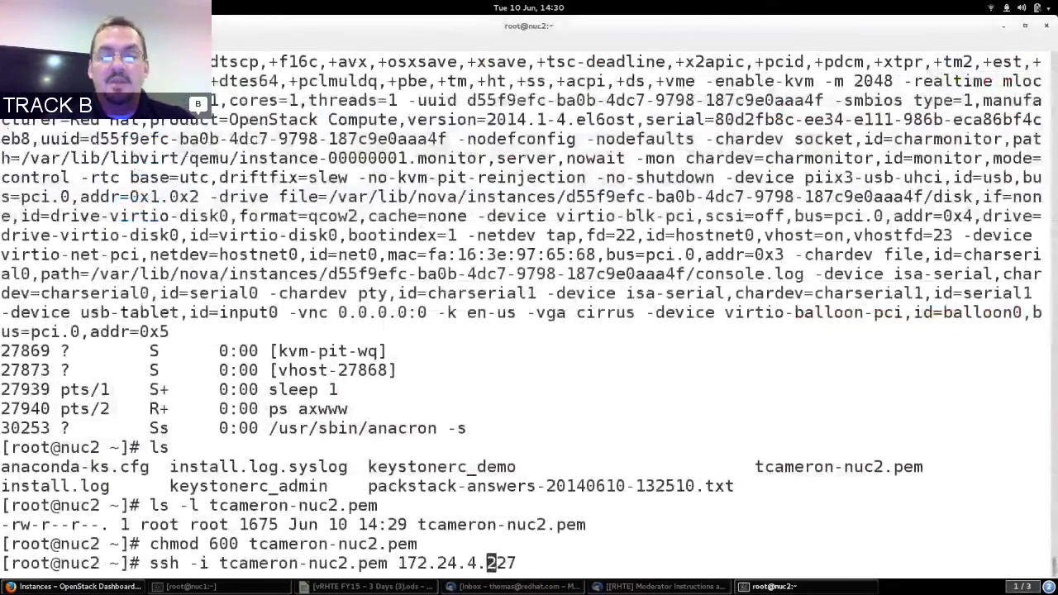
pyautogui.write('cloud-user@')
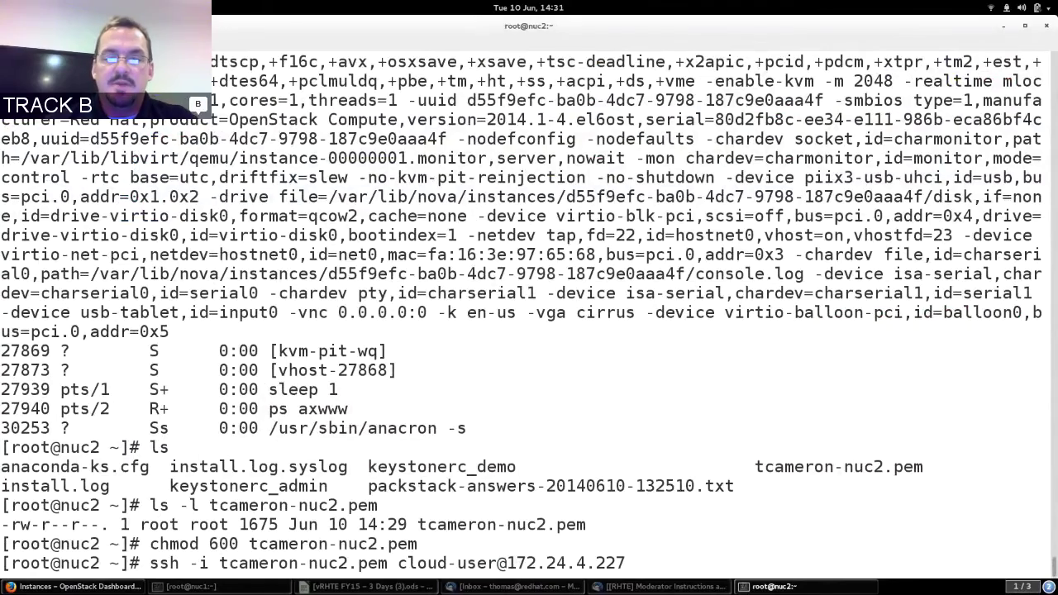
pyautogui.press('Return')
pyautogui.write('ye')
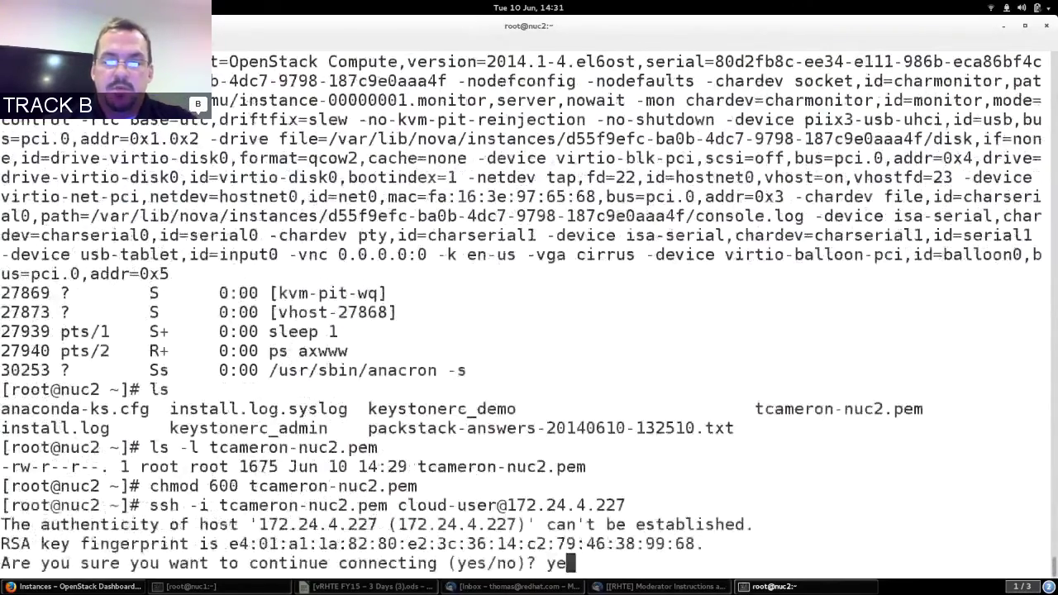
pyautogui.write('s')
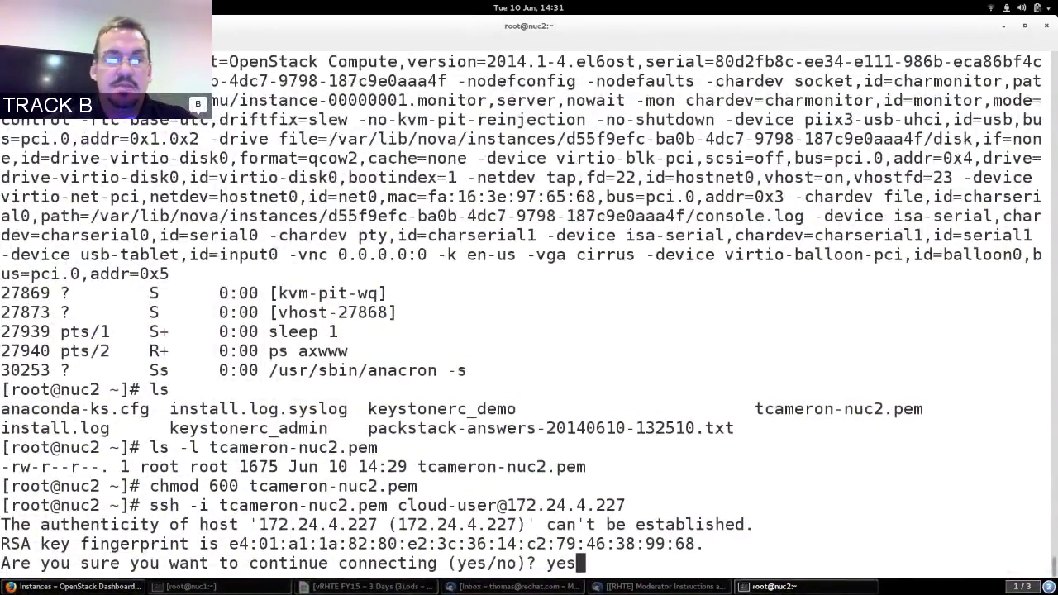
pyautogui.press('Return')
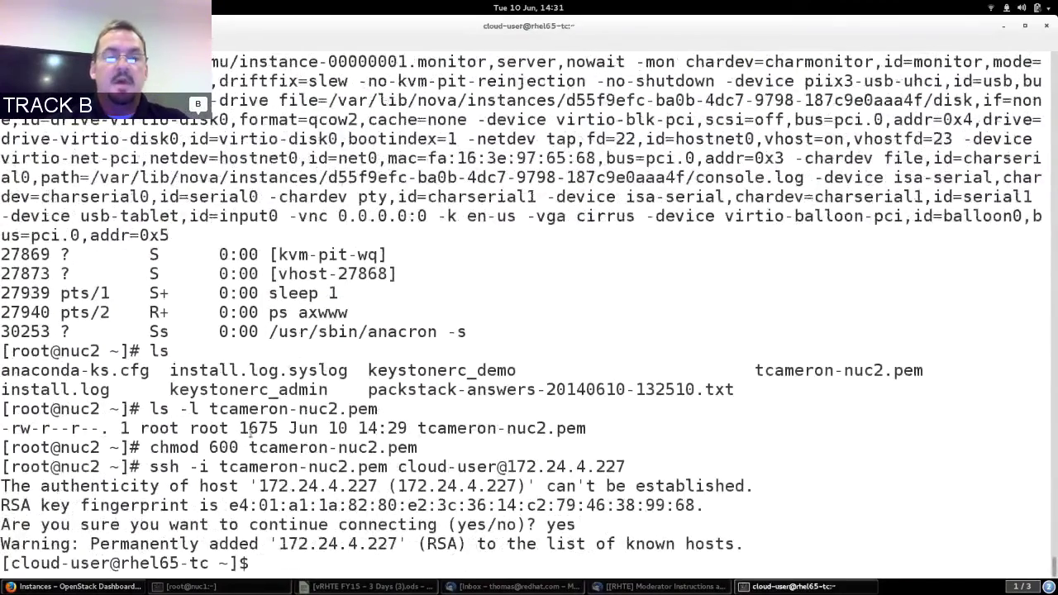
# Run ps ax and ifconfig inside the instance, confirming eth0 address 10.0.0.2.
pyautogui.write('ps ax')
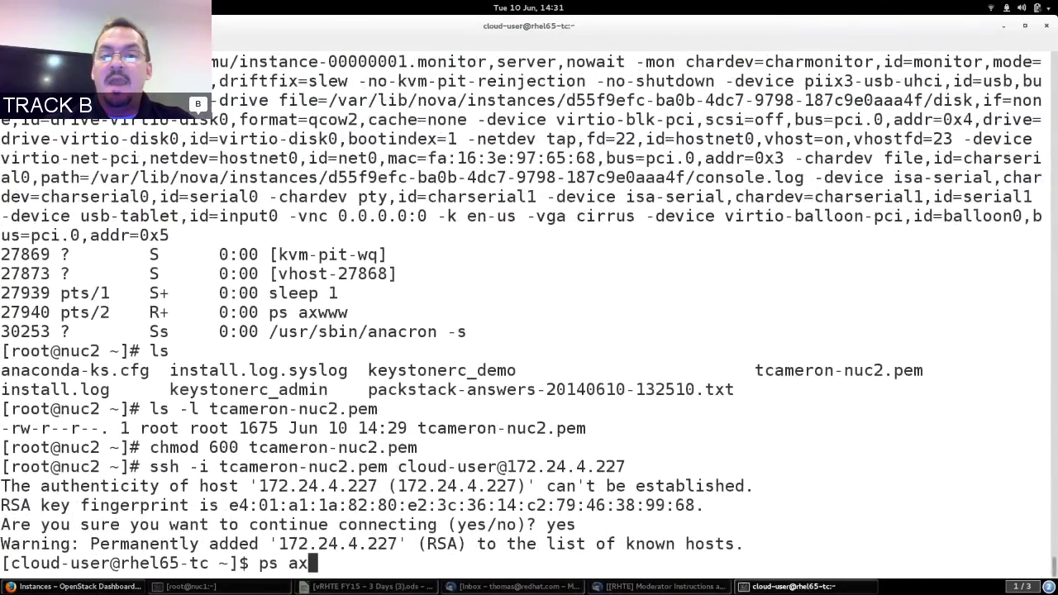
pyautogui.press('Return')
pyautogui.write('ifconfig')
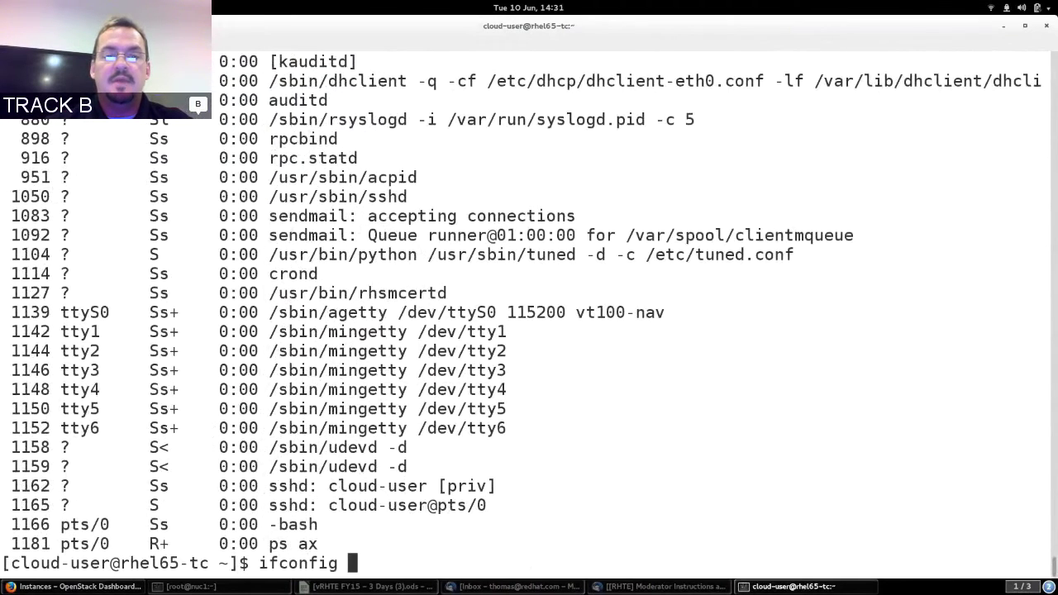
pyautogui.press('Return')
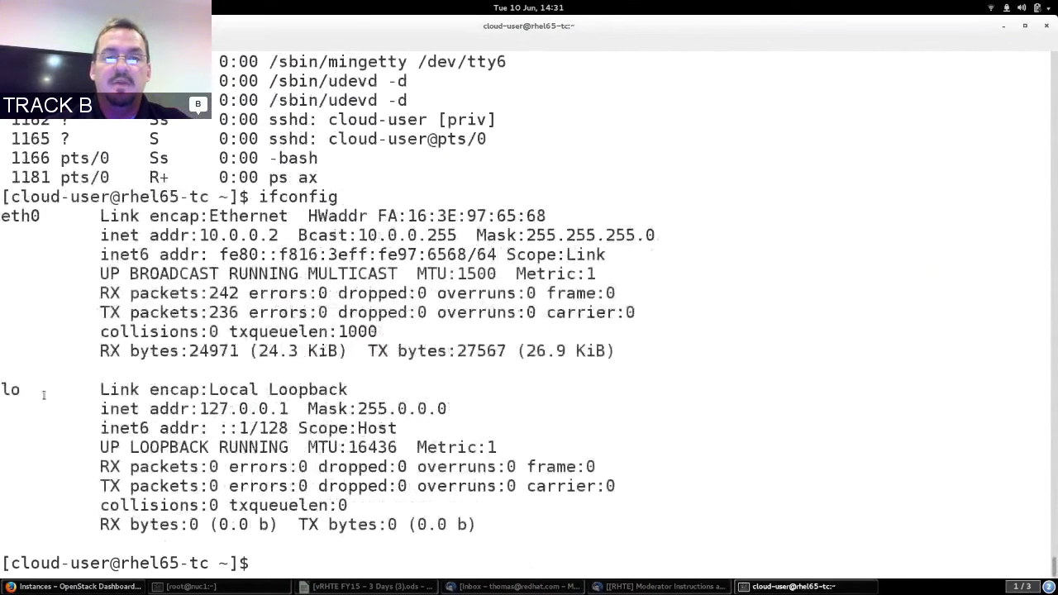
pyautogui.moveTo(199, 236)
pyautogui.mouseDown()
pyautogui.moveTo(289, 235)
pyautogui.moveTo(200, 236)
pyautogui.mouseUp()
pyautogui.click(210, 231)
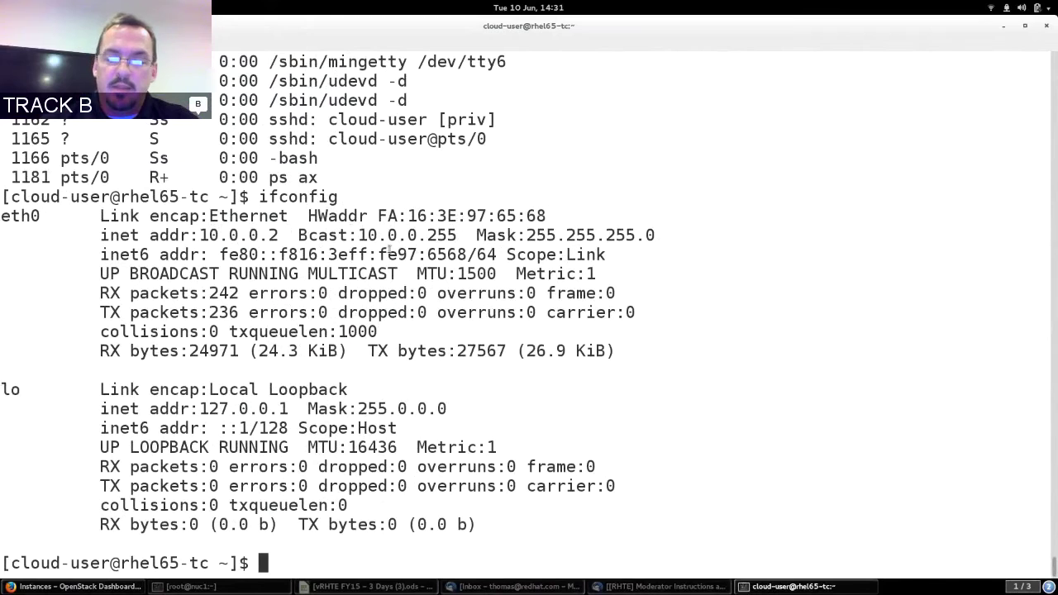
# Ping 4.2.2.1 with 0% packet loss, then display /etc/resolv.conf.
pyautogui.write('ping ')
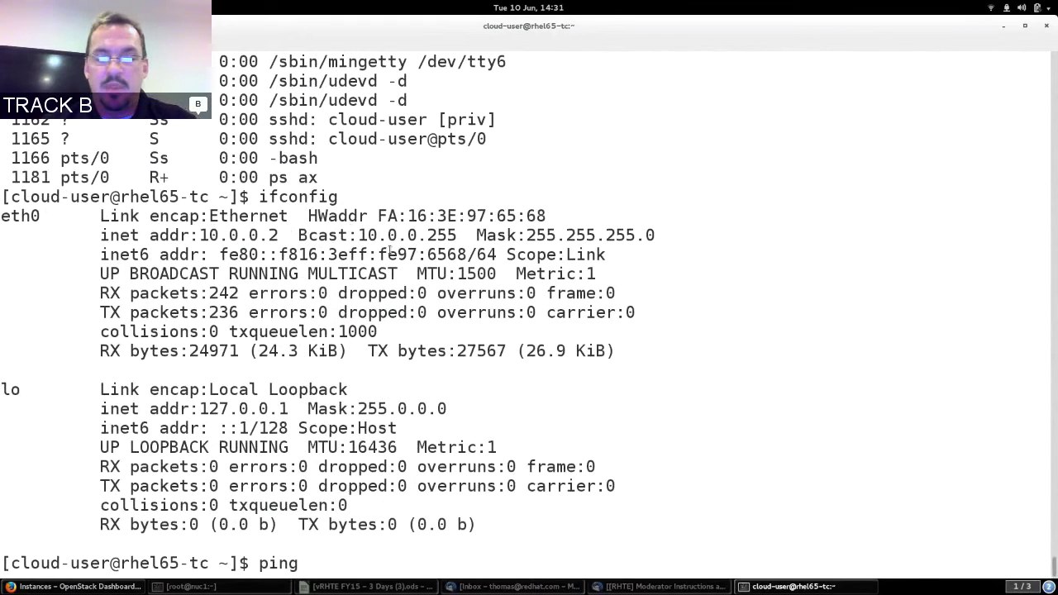
pyautogui.write('4.2.2.1')
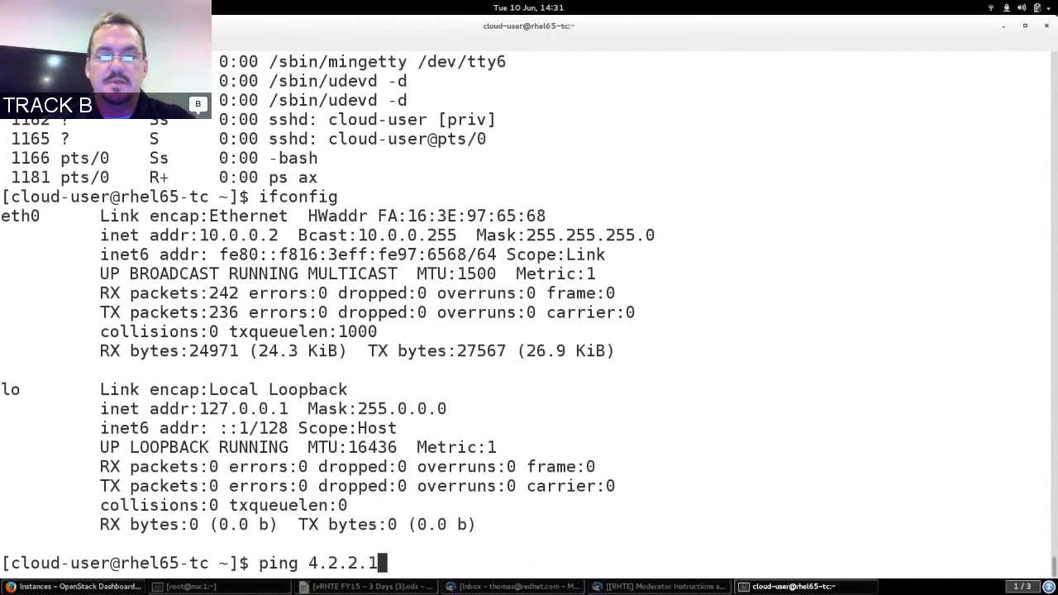
pyautogui.press('Return')
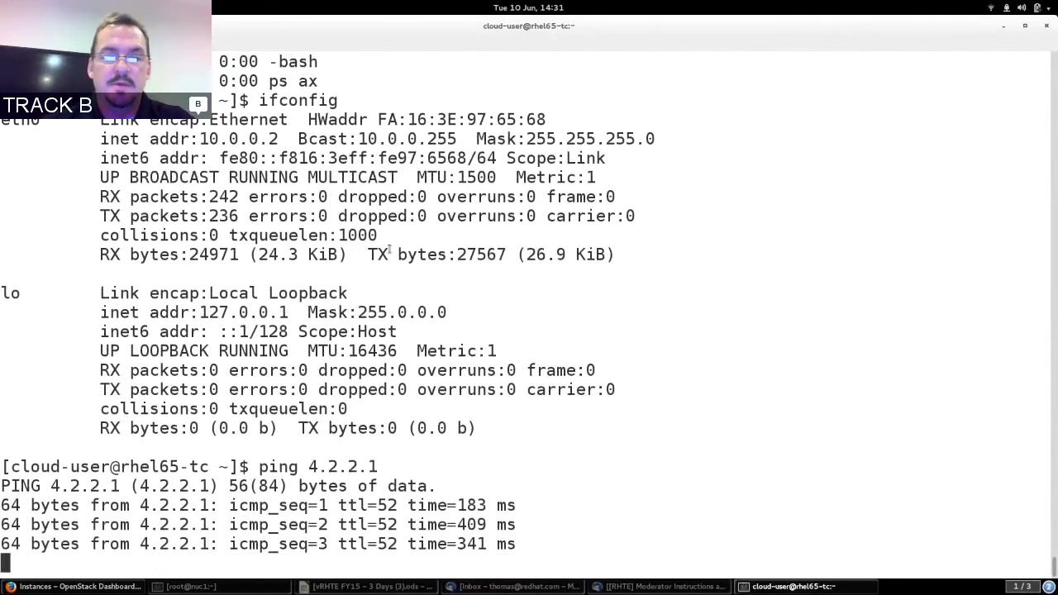
pyautogui.hotkey('ctrl', 'c')
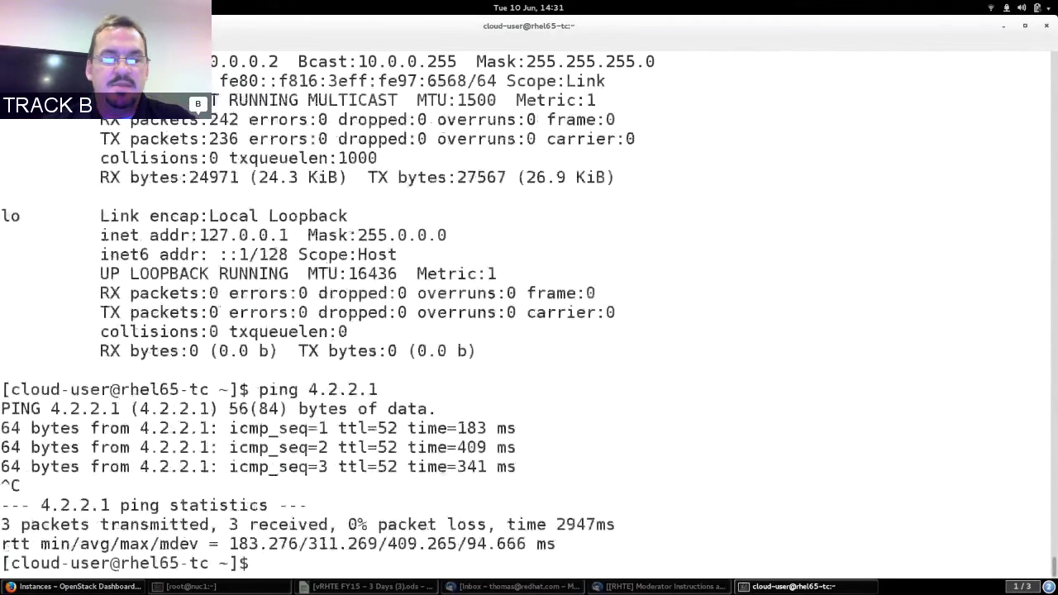
pyautogui.write('cat /etc/resolv.conf')
pyautogui.press('Return')
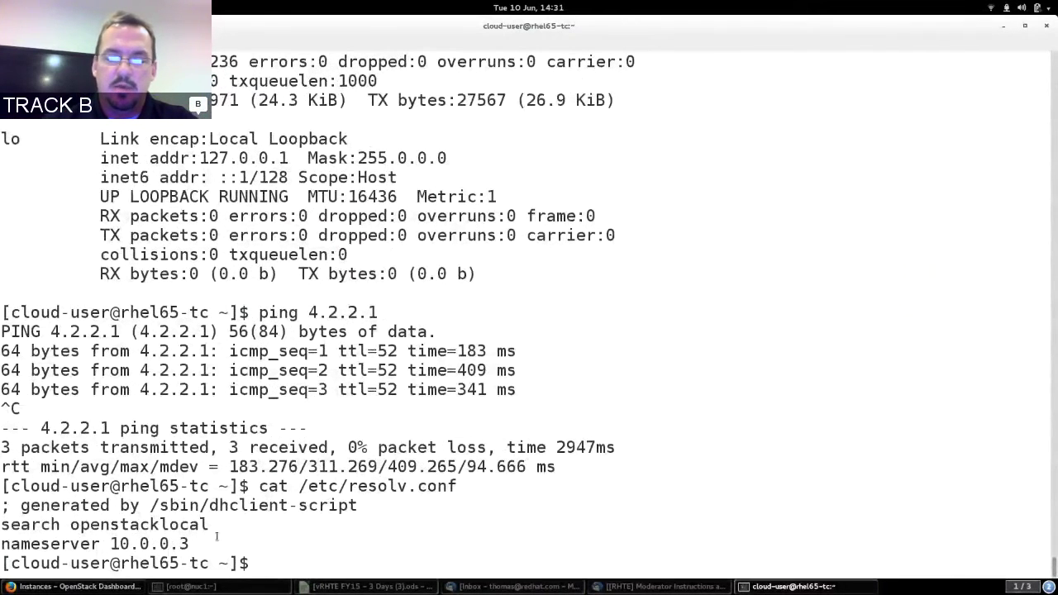
# After google.com fails to resolve, change the resolv.conf nameserver to the .50 address in sudo vi.
pyautogui.write('ping googl')
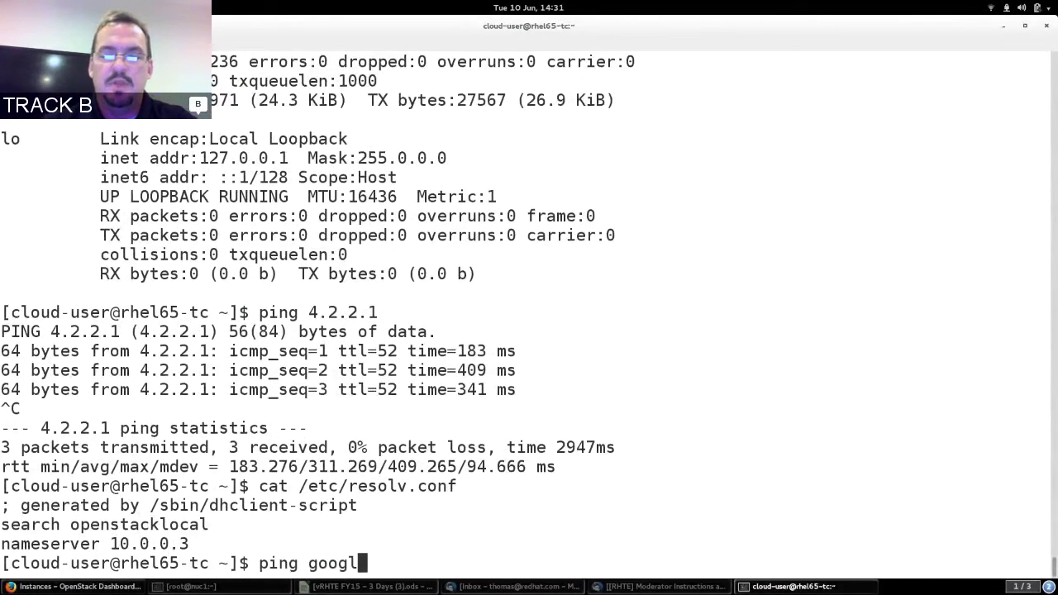
pyautogui.write('e.com')
pyautogui.press('Return')
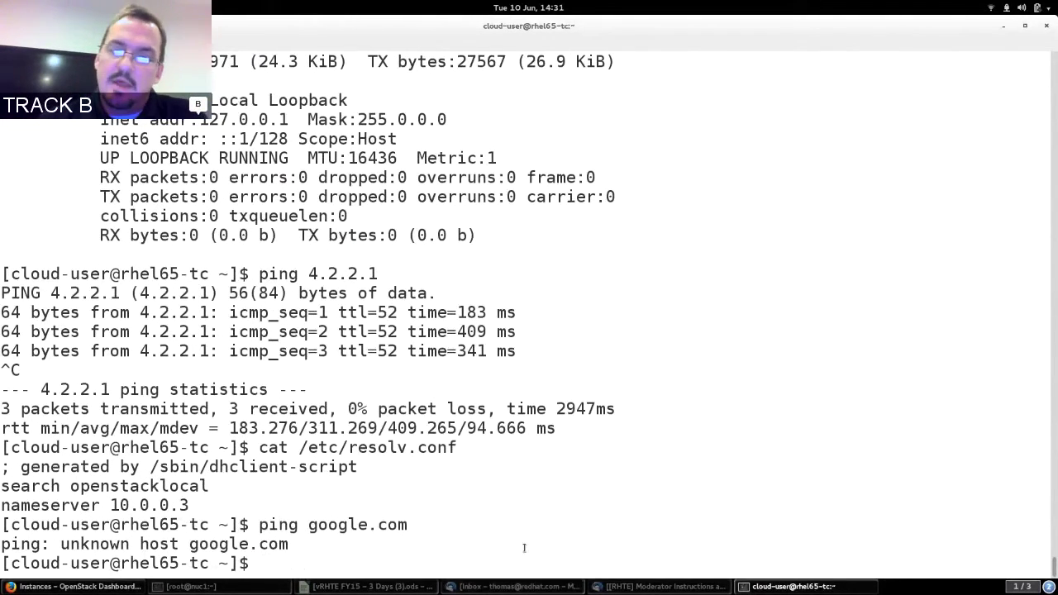
pyautogui.write('sudo vi /etc/')
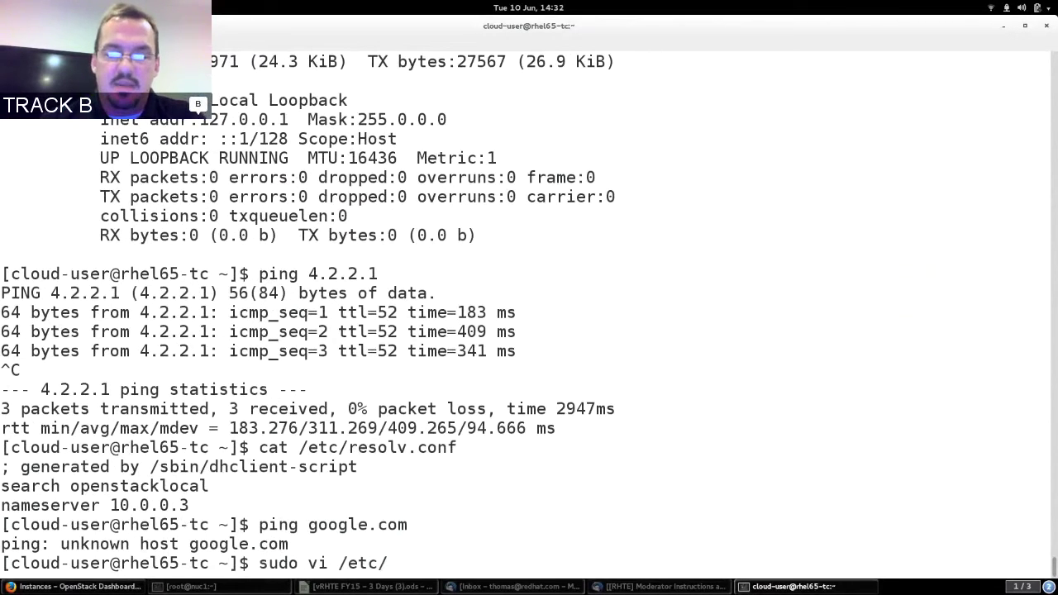
pyautogui.write('res')
pyautogui.press('Tab')
pyautogui.press('Return')
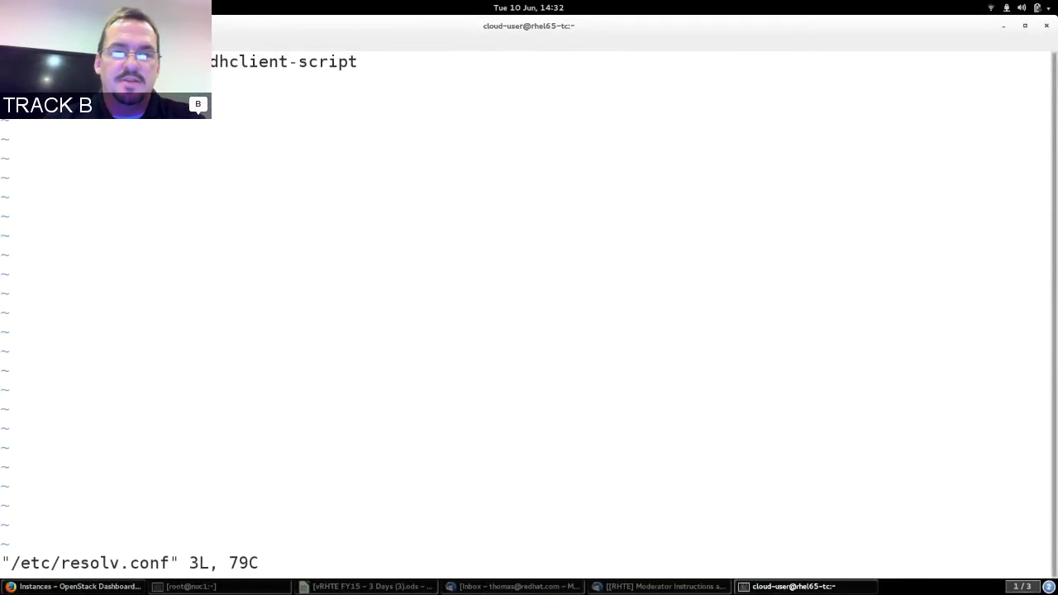
pyautogui.press('i')
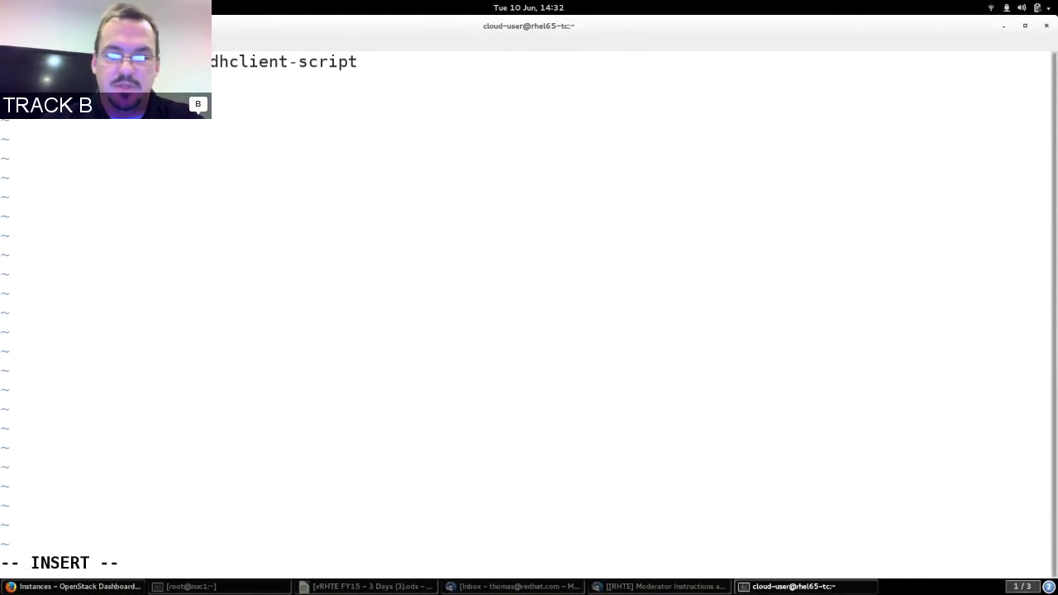
pyautogui.write('.50')
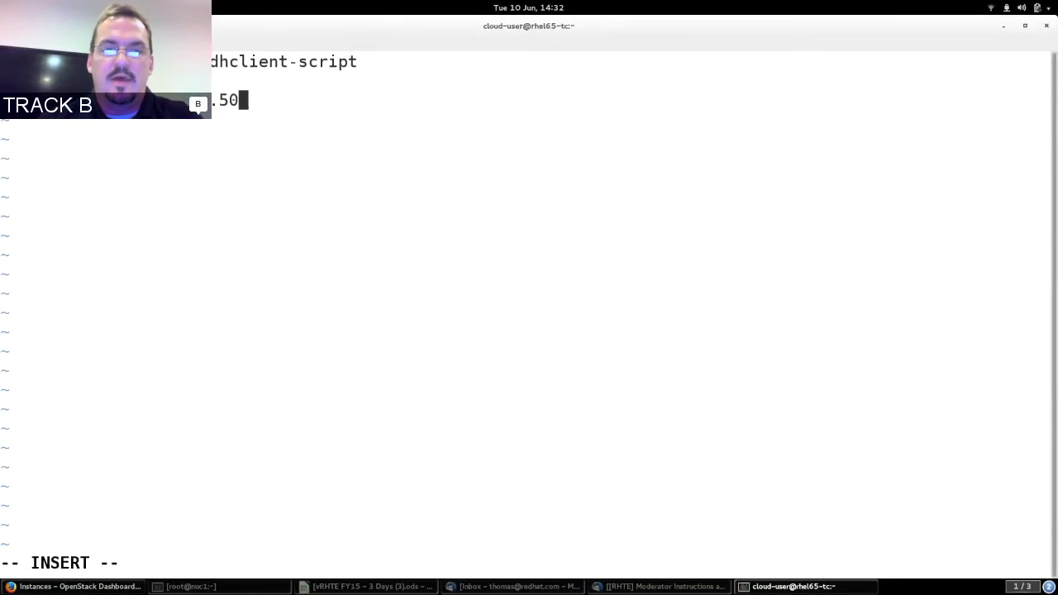
pyautogui.press('Escape')
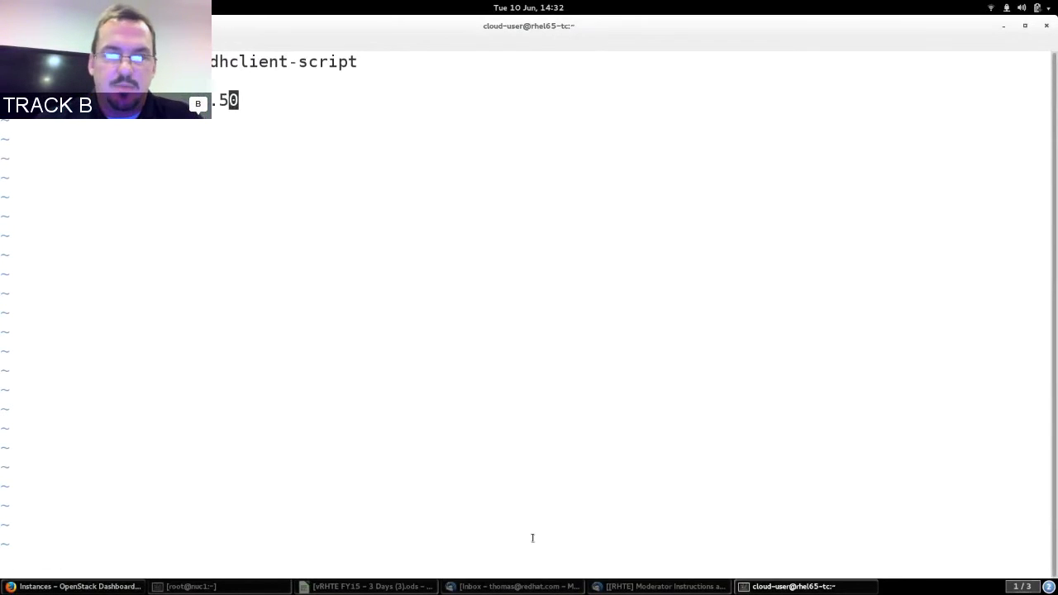
pyautogui.write(':wq')
pyautogui.press('Return')
pyautogui.write('ping www.google.com')
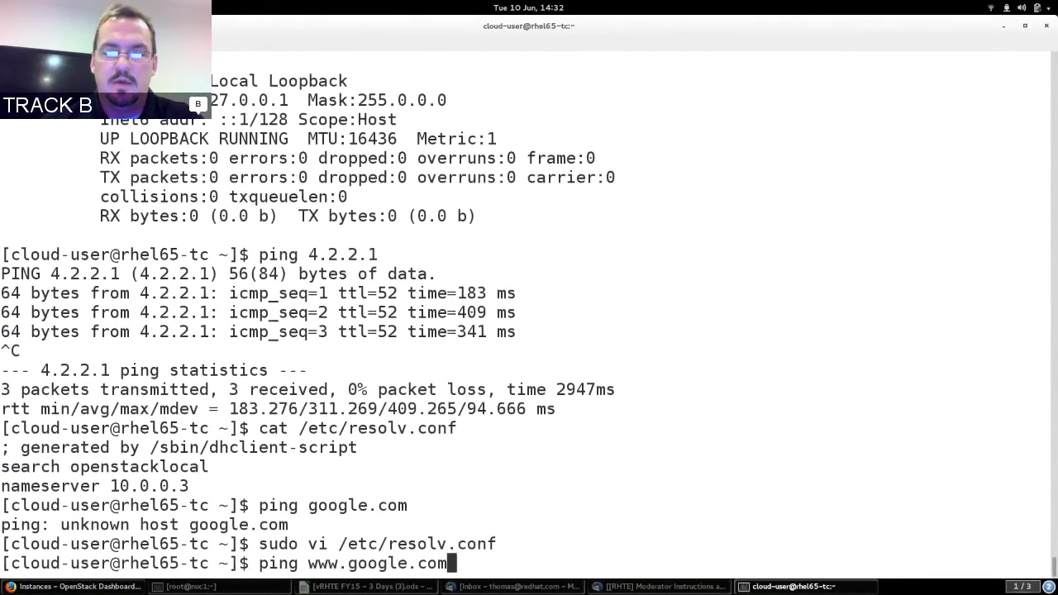
pyautogui.press('Return')
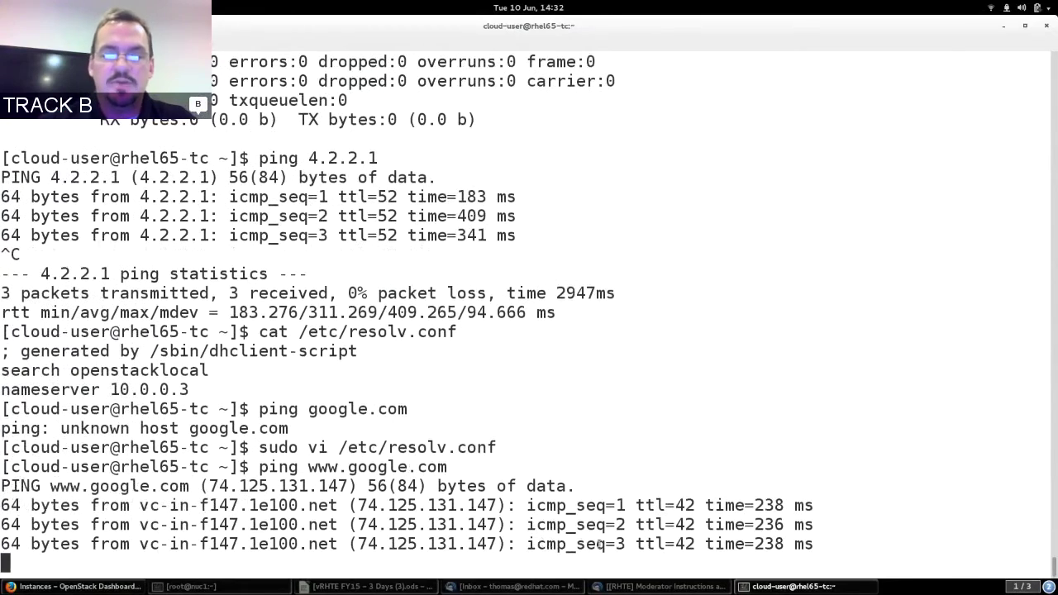
pyautogui.hotkey('ctrl', 'c')
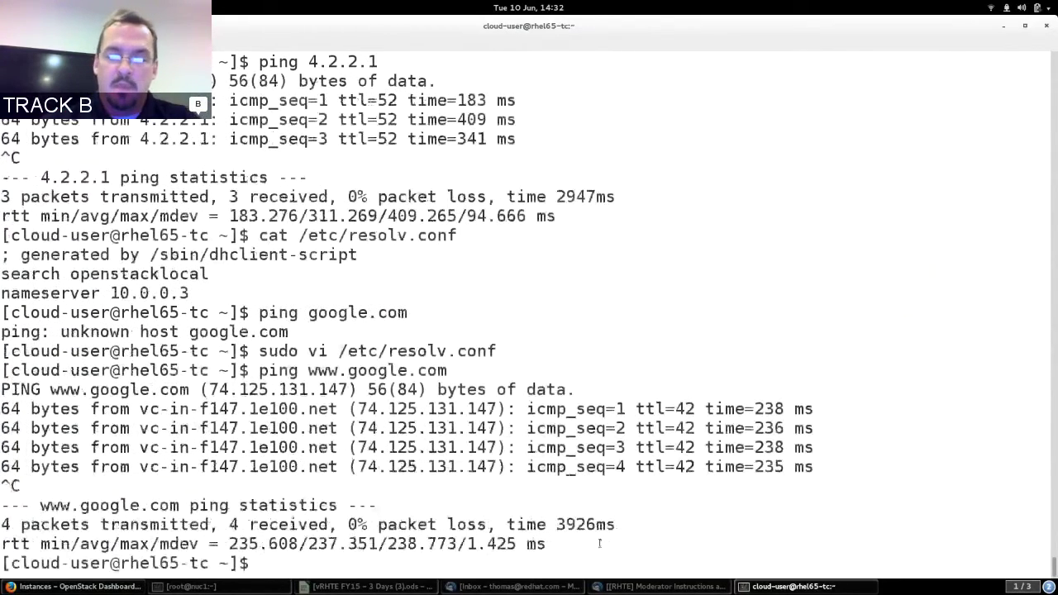
pyautogui.write('su')
pyautogui.write('do -')
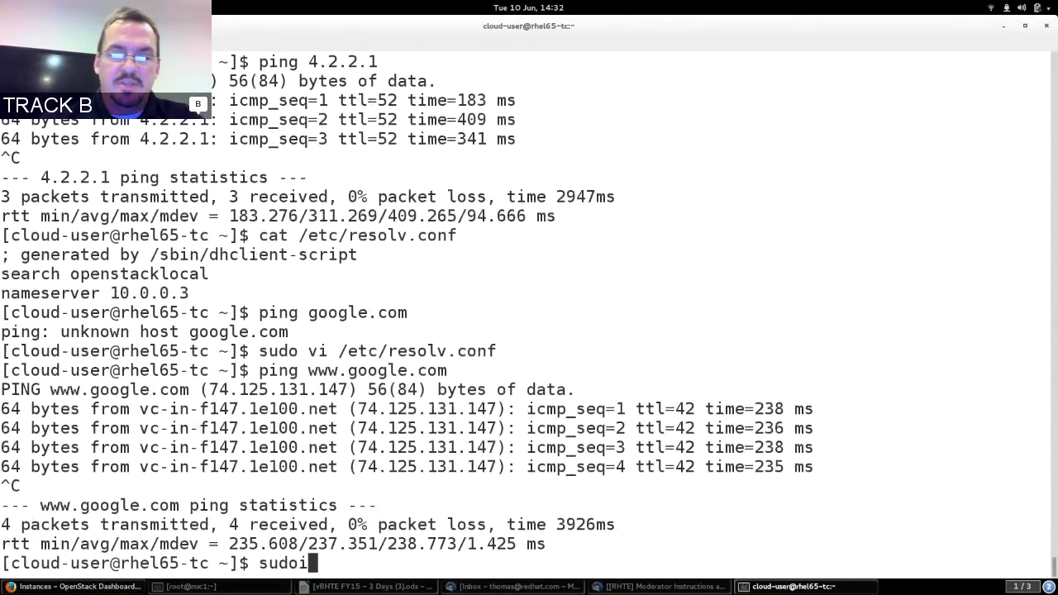
pyautogui.press('Return')
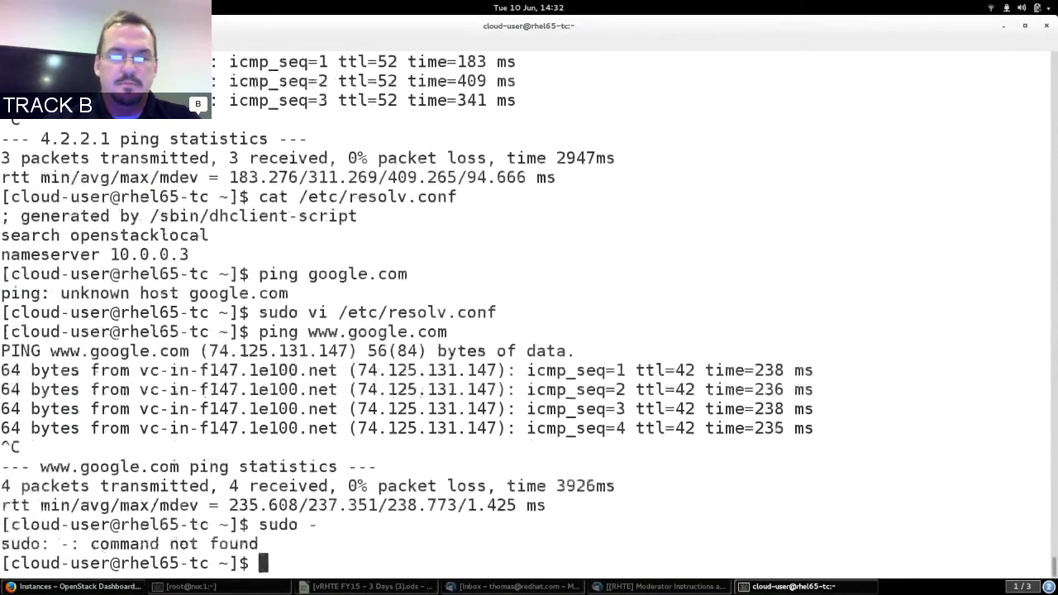
pyautogui.write('sudo')
pyautogui.press('BackSpace')
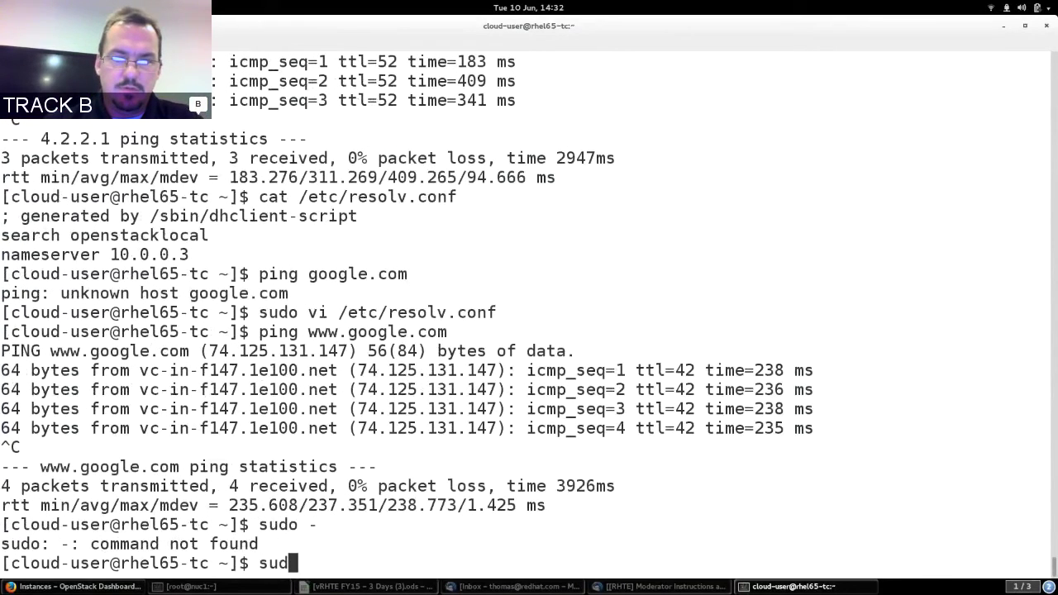
pyautogui.write('su -')
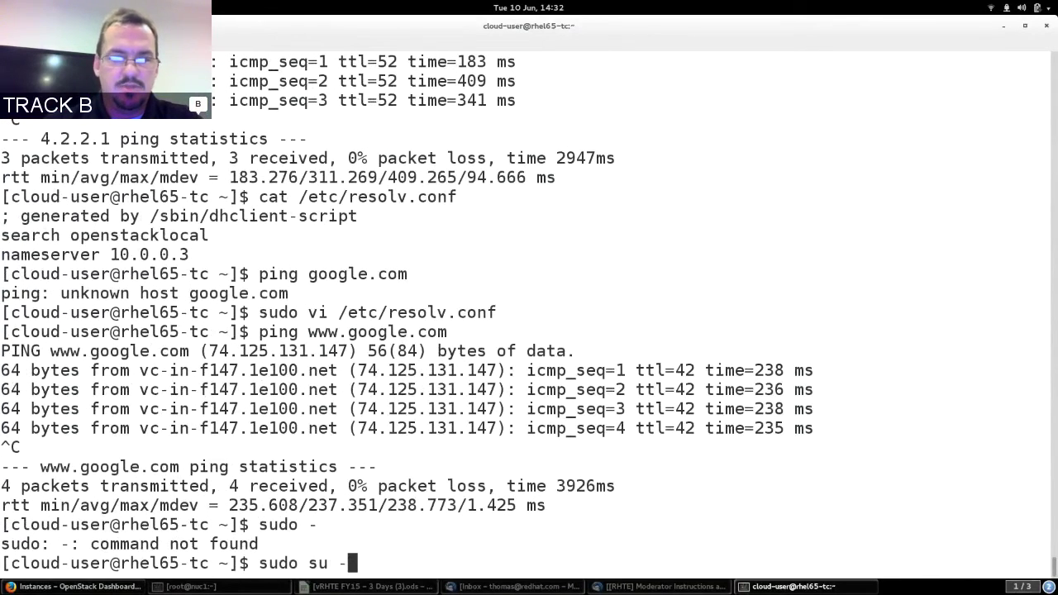
pyautogui.press('Return')
# Copy local.repo from 172.31.100.11 into /etc/yum.repos.d/ with scp, accepting the host key.
pyautogui.write('cd ')
pyautogui.write('scp ')
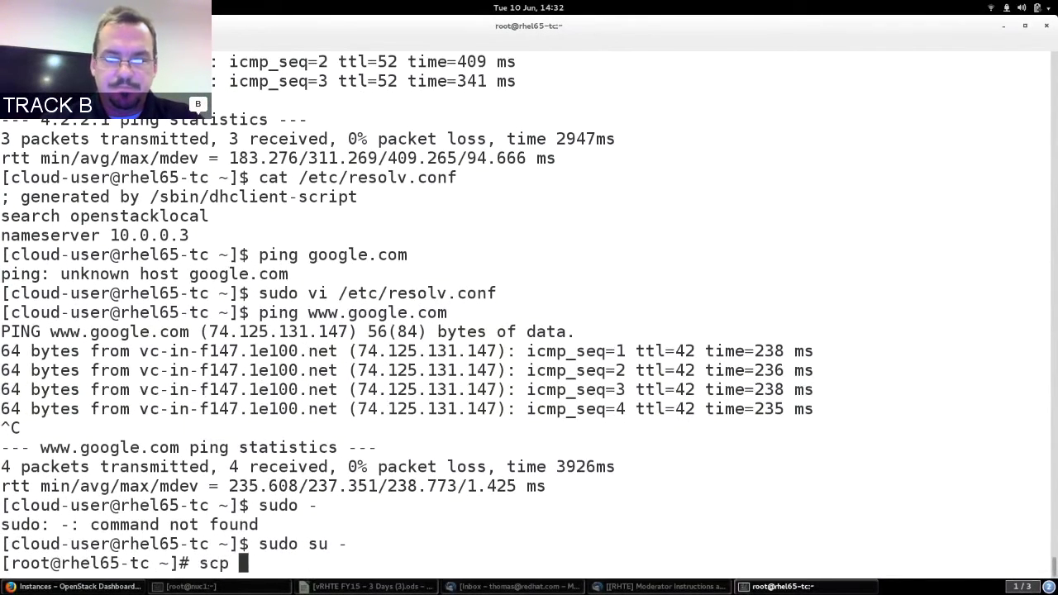
pyautogui.write('172.31.100')
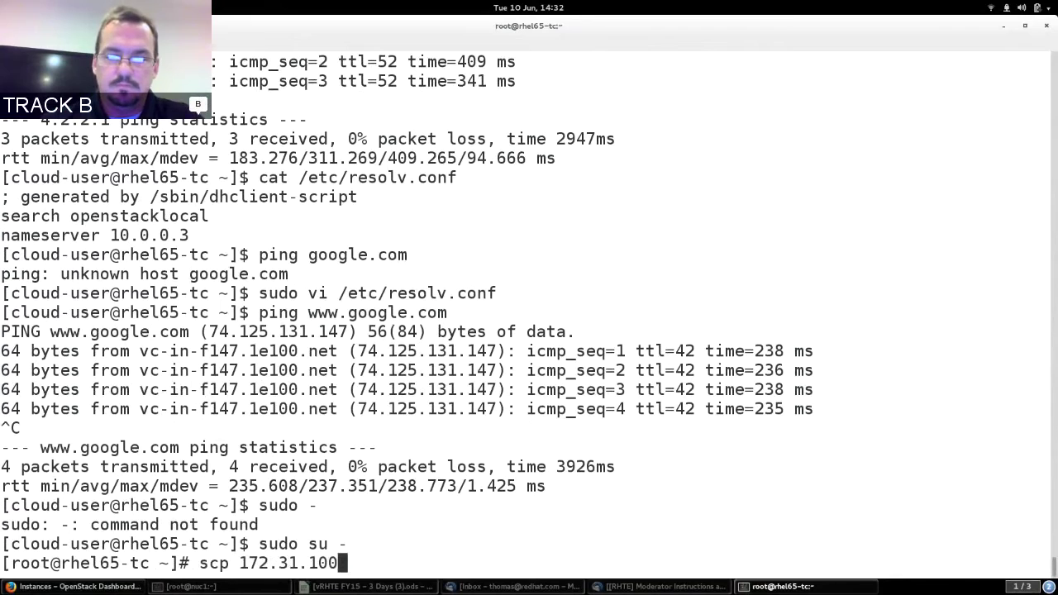
pyautogui.write('.11')
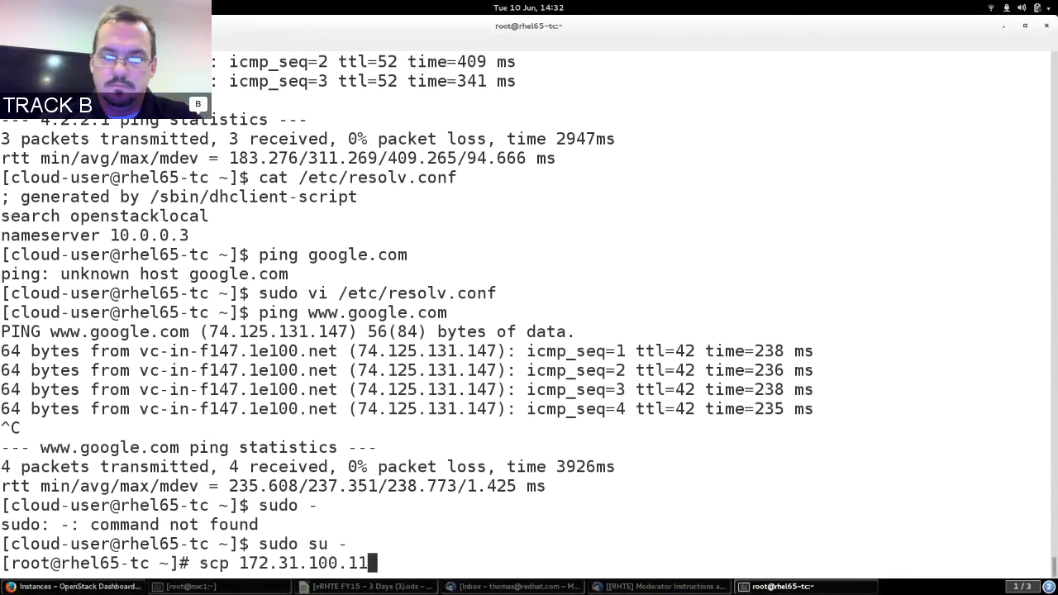
pyautogui.write(':/etc/yum/re')
pyautogui.press('BackSpace')
pyautogui.press('BackSpace')
pyautogui.press('BackSpace')
pyautogui.write('.repos.d/local.repo ')
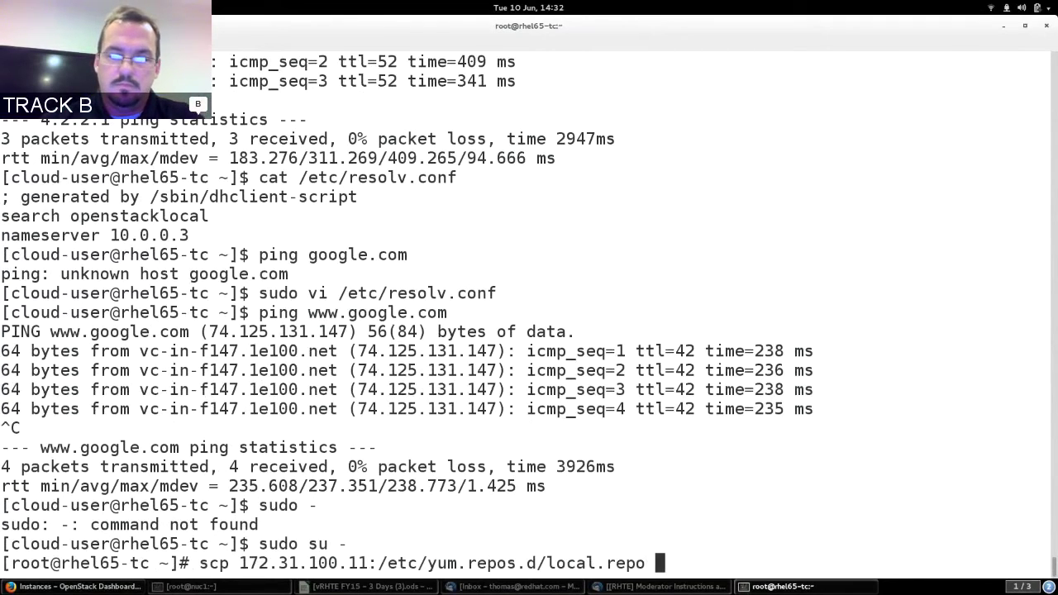
pyautogui.write('/etc/yum.re')
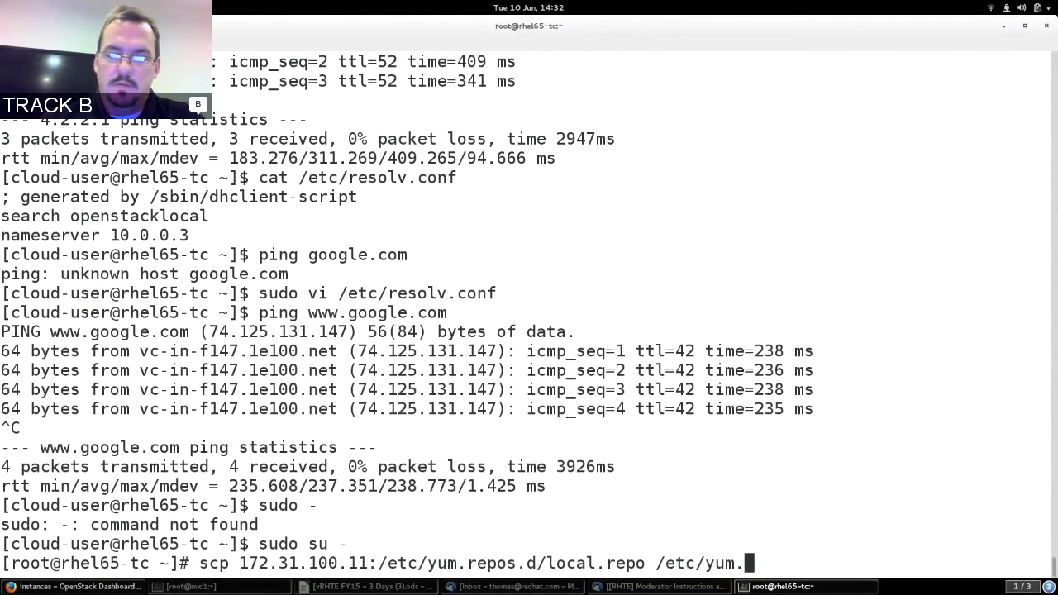
pyautogui.press('Tab')
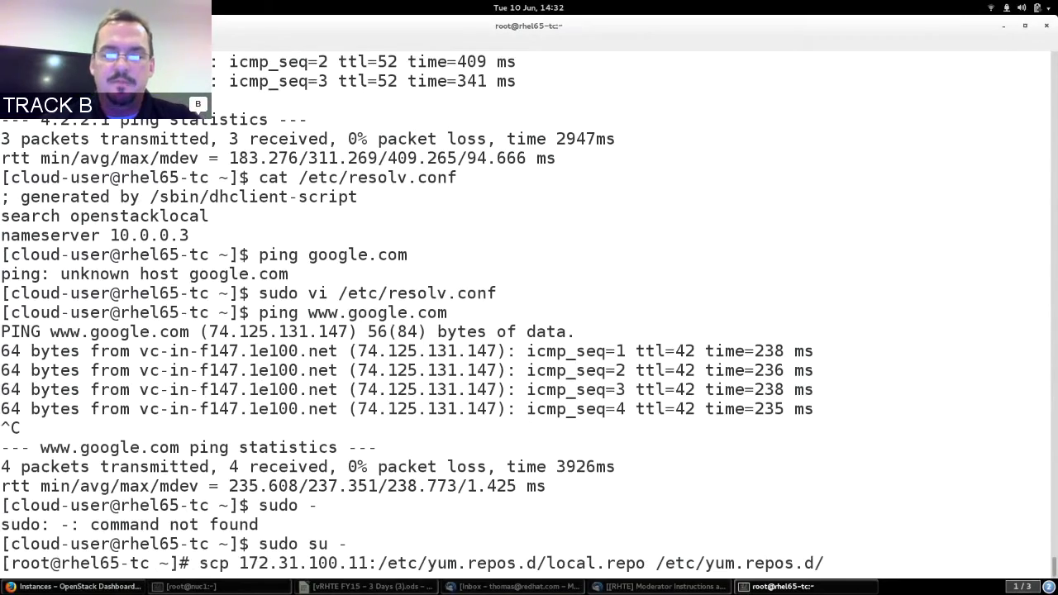
pyautogui.press('Return')
pyautogui.write('yes')
pyautogui.press('Return')
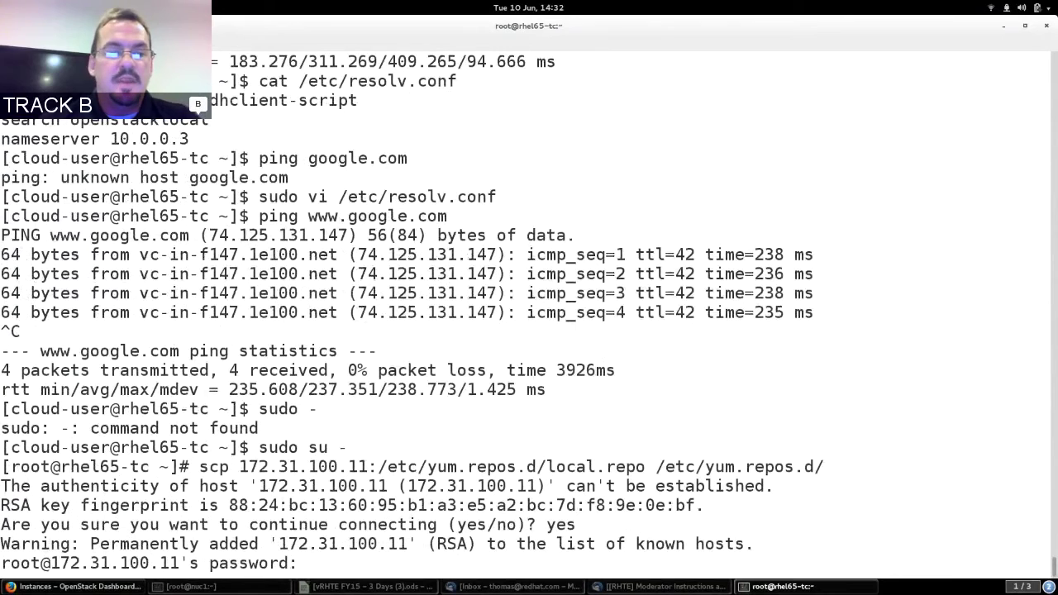
pyautogui.press('Return')
# Run yum groupinstall web-server on rhel65-tc and confirm installing its 40 packages.
pyautogui.write('yum grou')
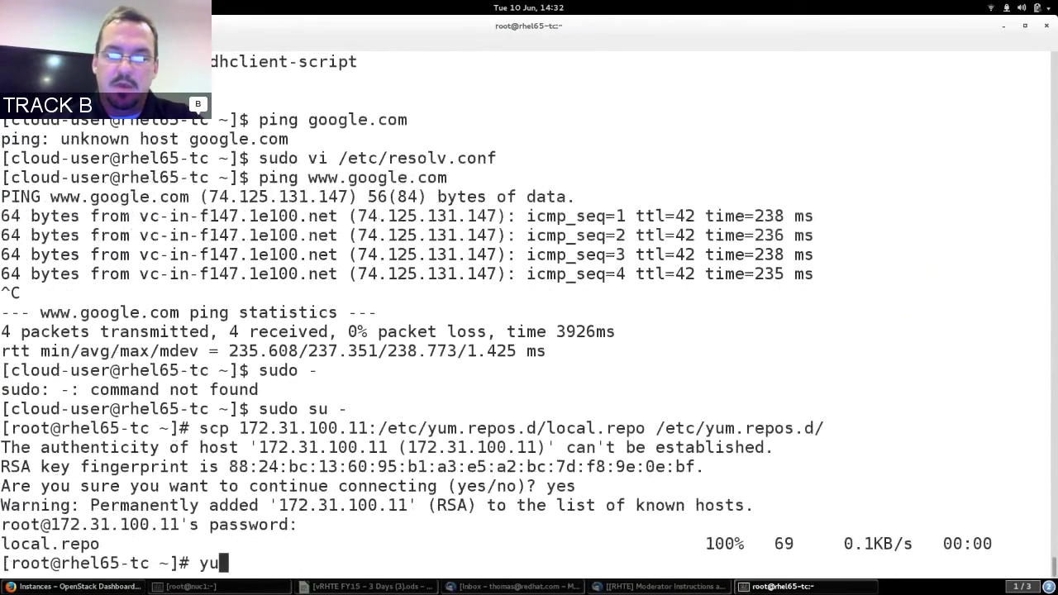
pyautogui.write('poins')
pyautogui.press('BackSpace')
pyautogui.press('BackSpace')
pyautogui.press('BackSpace')
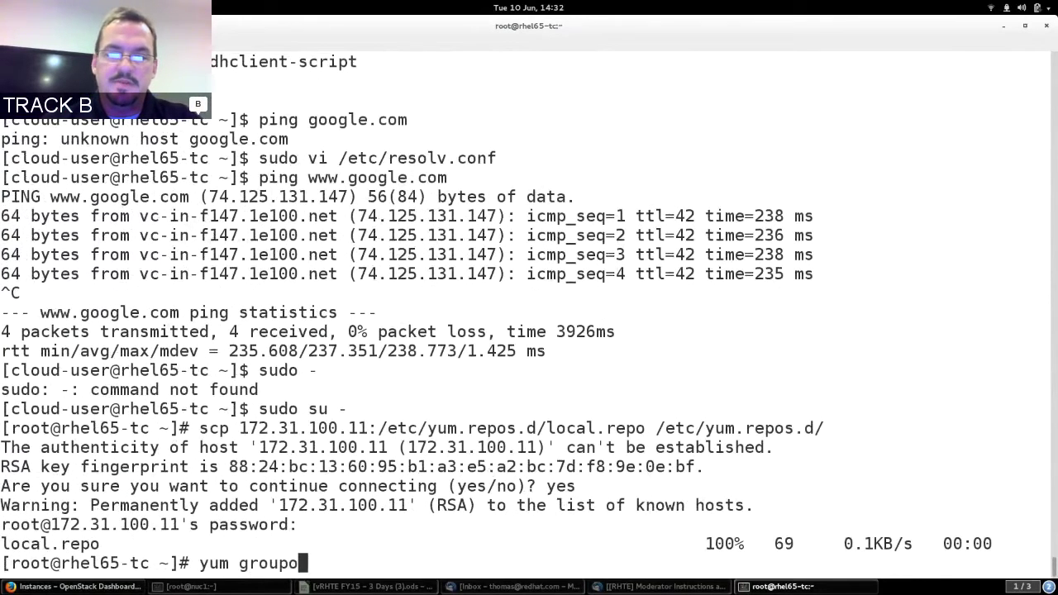
pyautogui.write('nstall web-s')
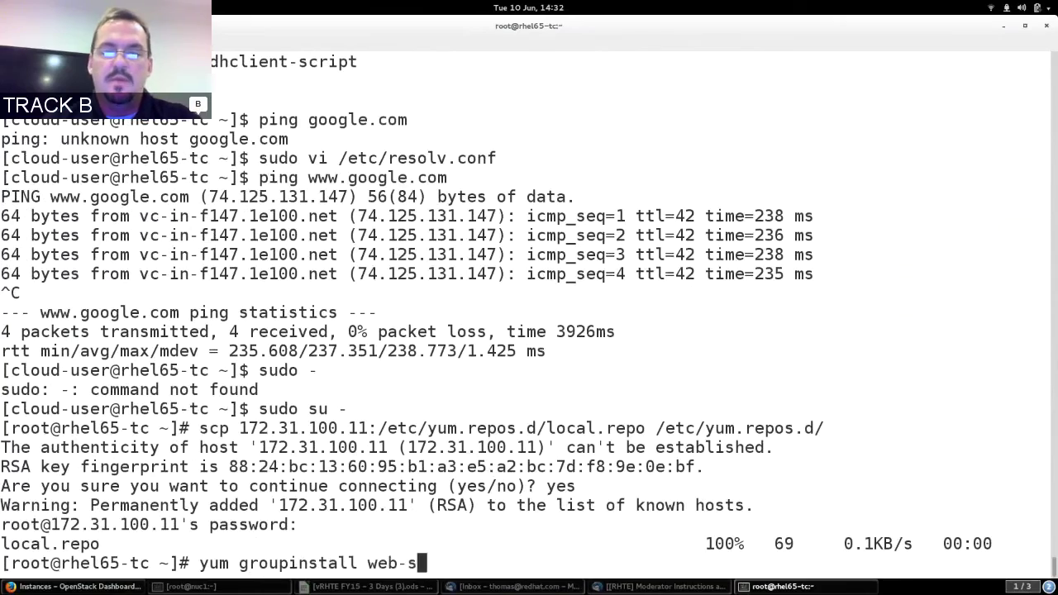
pyautogui.write('erverv')
pyautogui.press('Return')
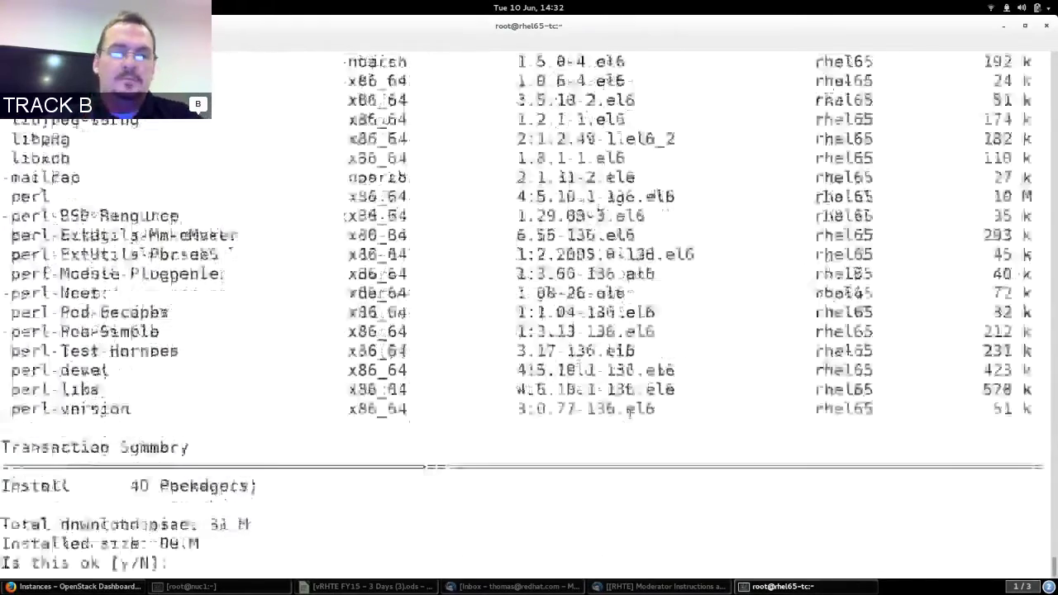
pyautogui.write('y')
pyautogui.press('Return')
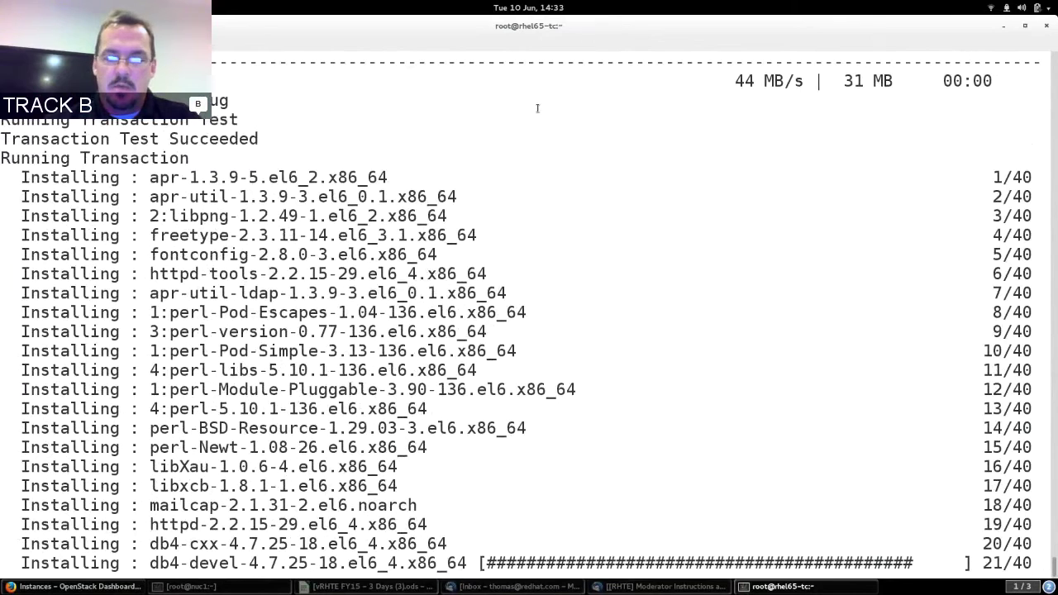
pyautogui.hotkey('ctrl', 'shift', 'n')
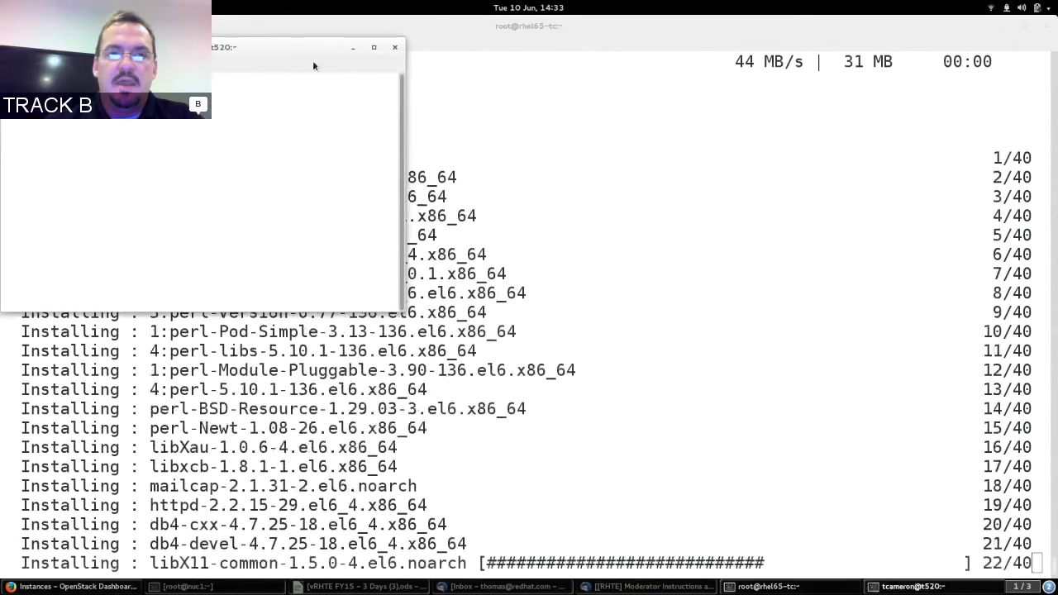
# Move the new terminal window aside and ssh into nuc2 as root.
pyautogui.moveTo(279, 50); pyautogui.dragTo(354, 69)
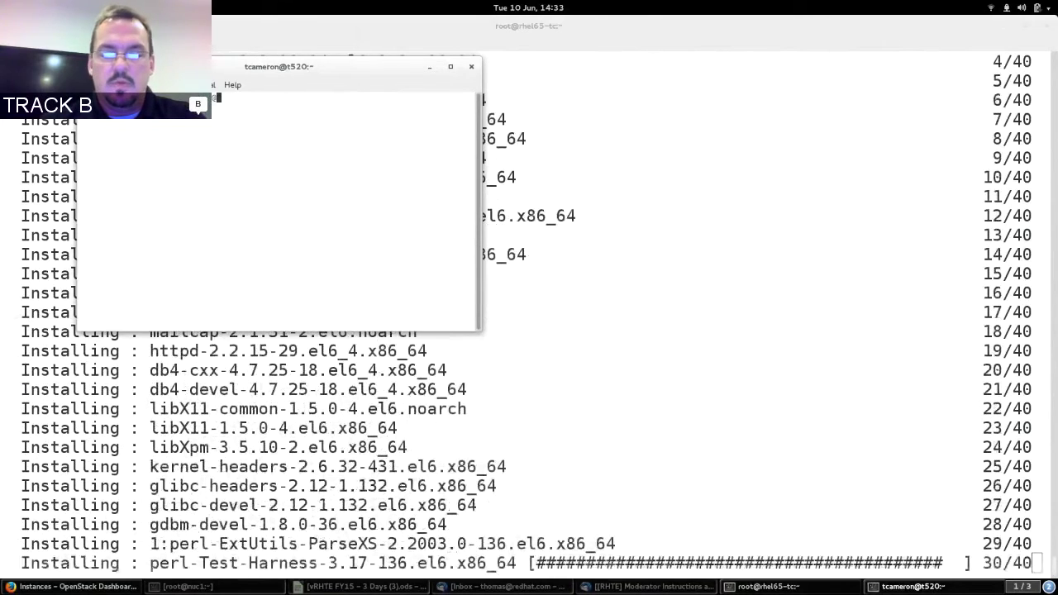
pyautogui.write('2')
pyautogui.press('Return')
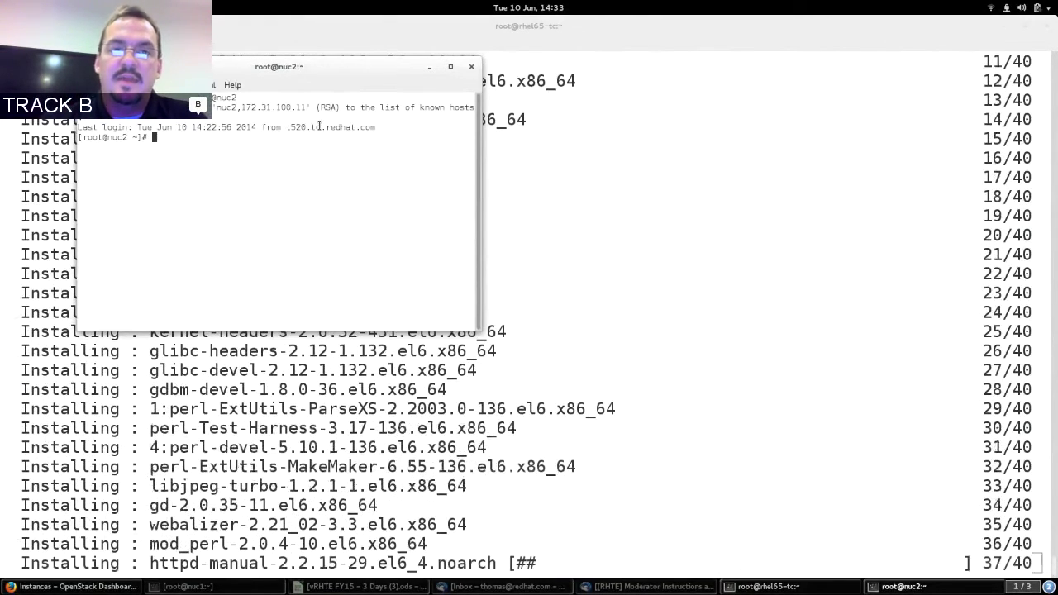
# Install firefox and *xauth* packages on nuc2 with yum, confirming the 17 packages.
pyautogui.write('yu')
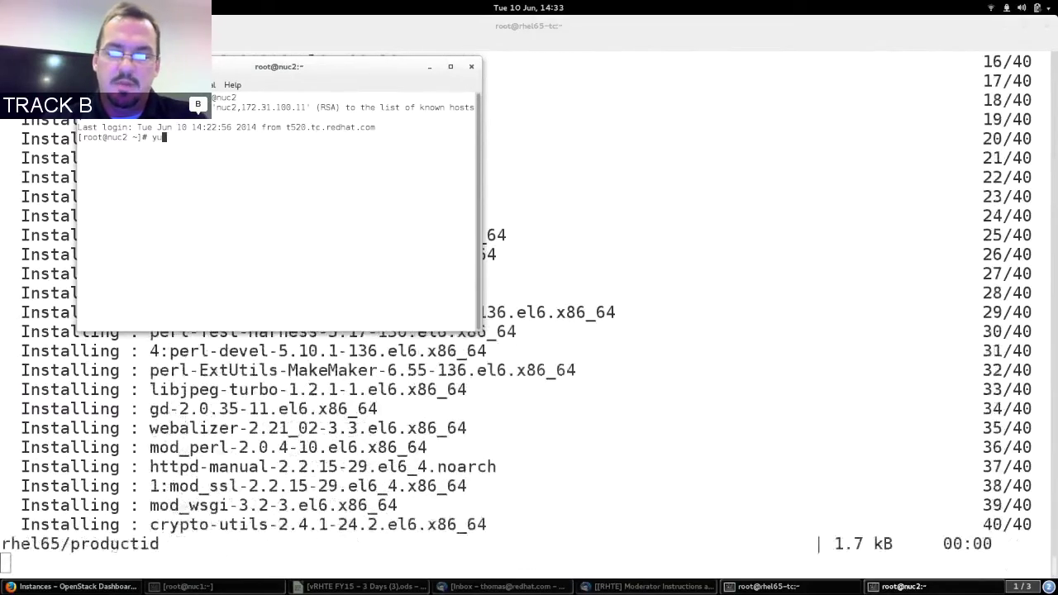
pyautogui.write('m install firefox *xauth')
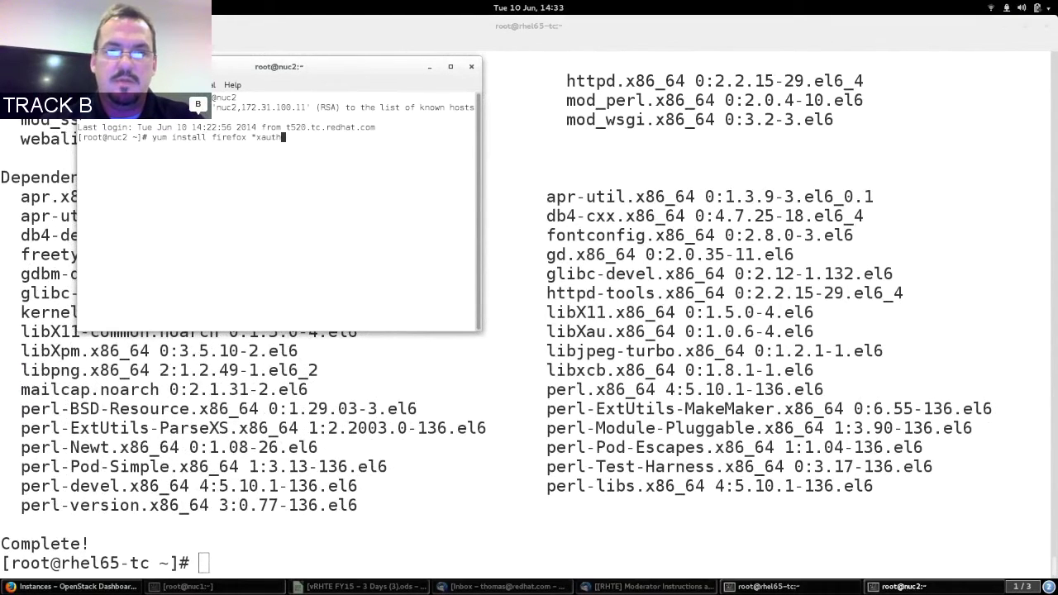
pyautogui.write('*')
pyautogui.press('Return')
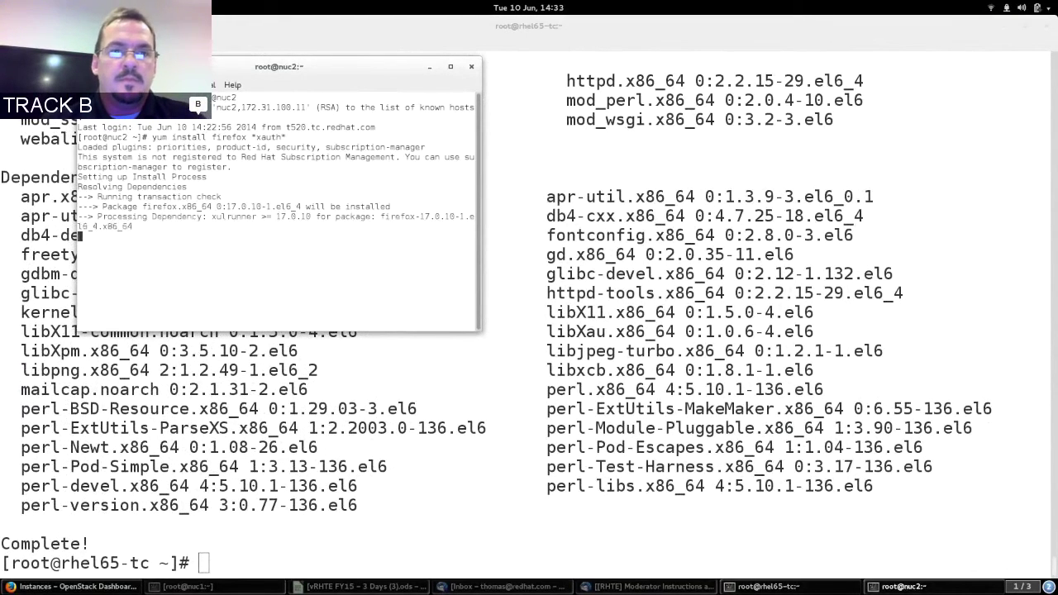
pyautogui.write('y')
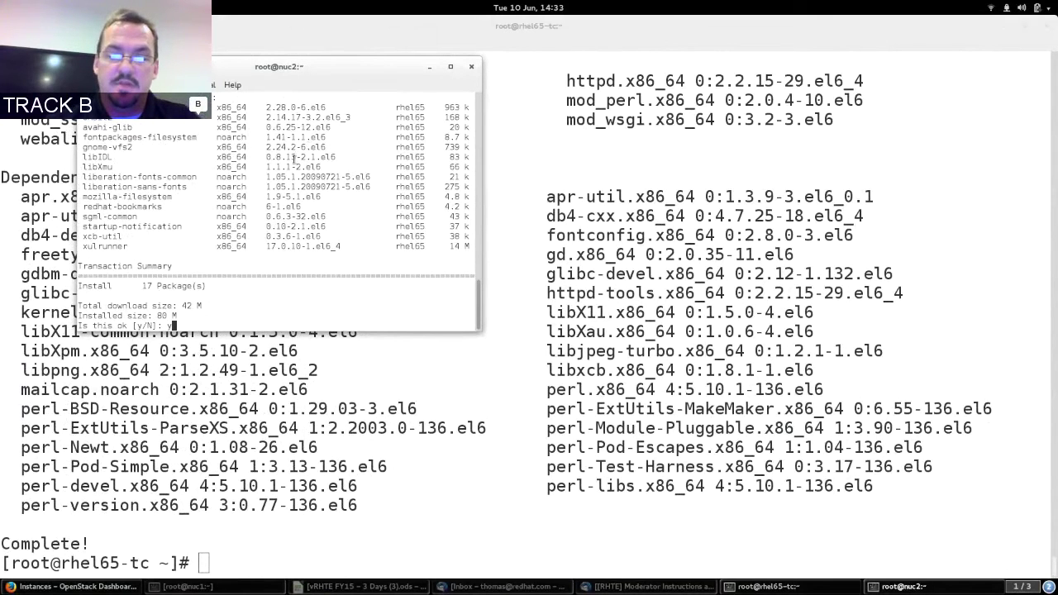
pyautogui.press('Return')
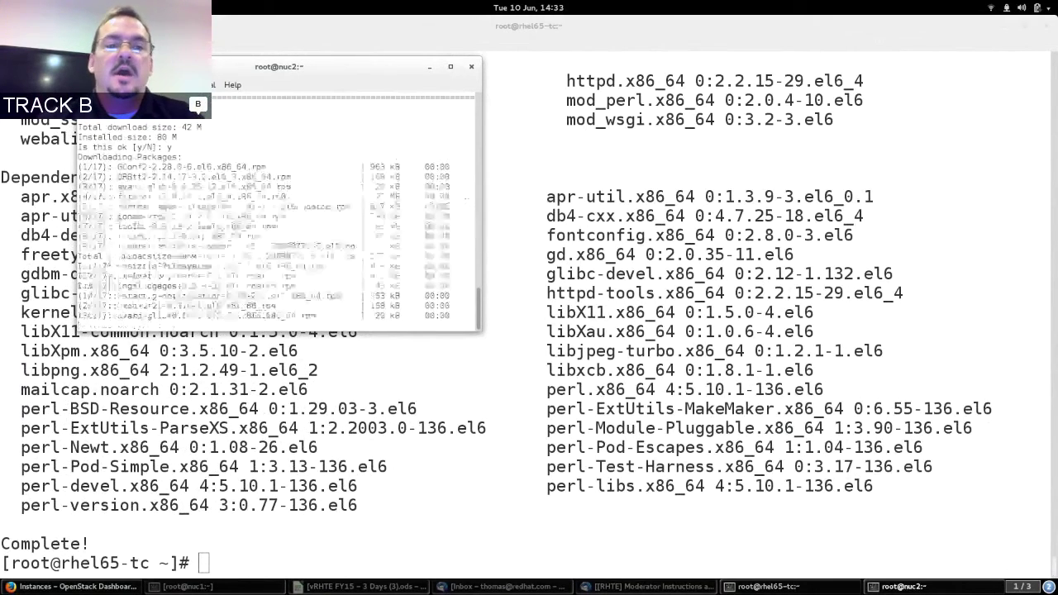
# Enlarge the nuc2 terminal's font, log out, and recall the ssh root@nuc2 command for editing.
pyautogui.moveTo(337, 66); pyautogui.dragTo(381, 85)
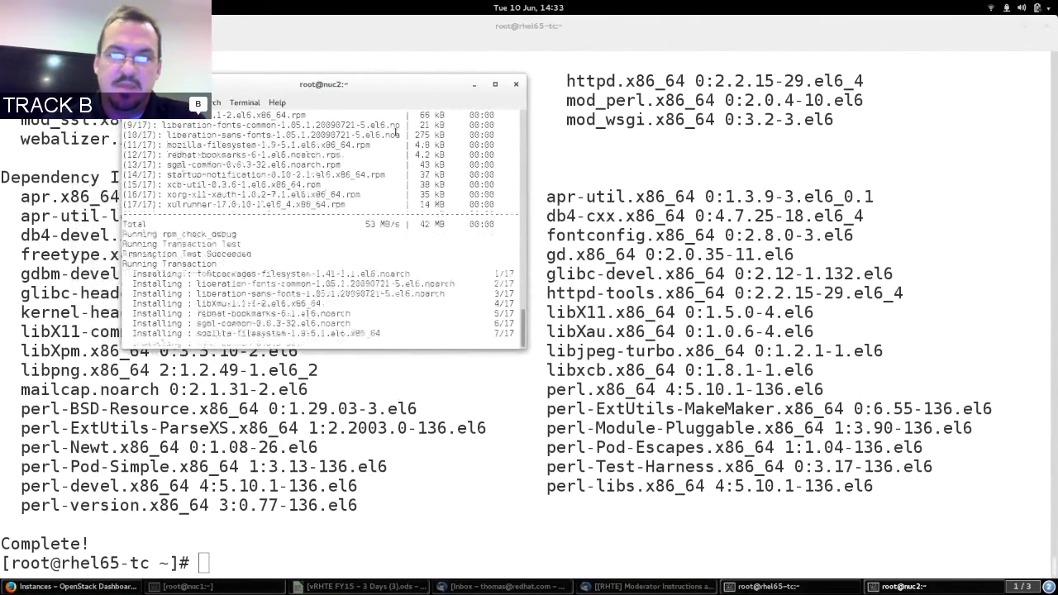
pyautogui.hotkey('ctrl', '+')
pyautogui.hotkey('ctrl', '+')
pyautogui.hotkey('ctrl', '+')
pyautogui.hotkey('ctrl', '+')
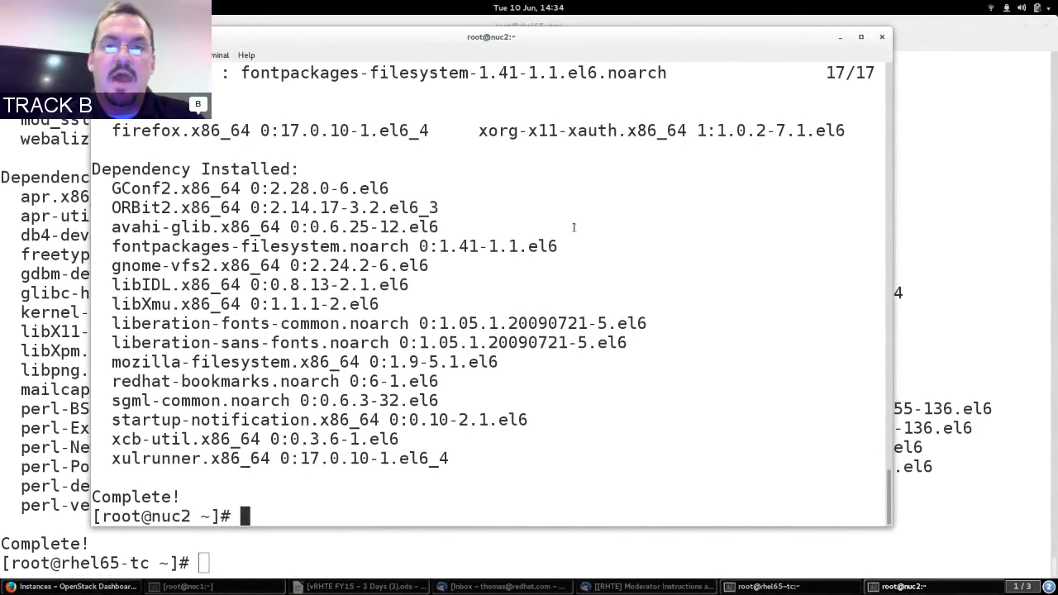
pyautogui.hotkey('ctrl', 'd')
pyautogui.press('Up')
pyautogui.hotkey('ctrl', 'Left')
pyautogui.hotkey('ctrl', 'Left')
# Reconnect to nuc2 with ssh -X root@nuc2, then return to the rhel65-tc terminal.
pyautogui.write('-X')
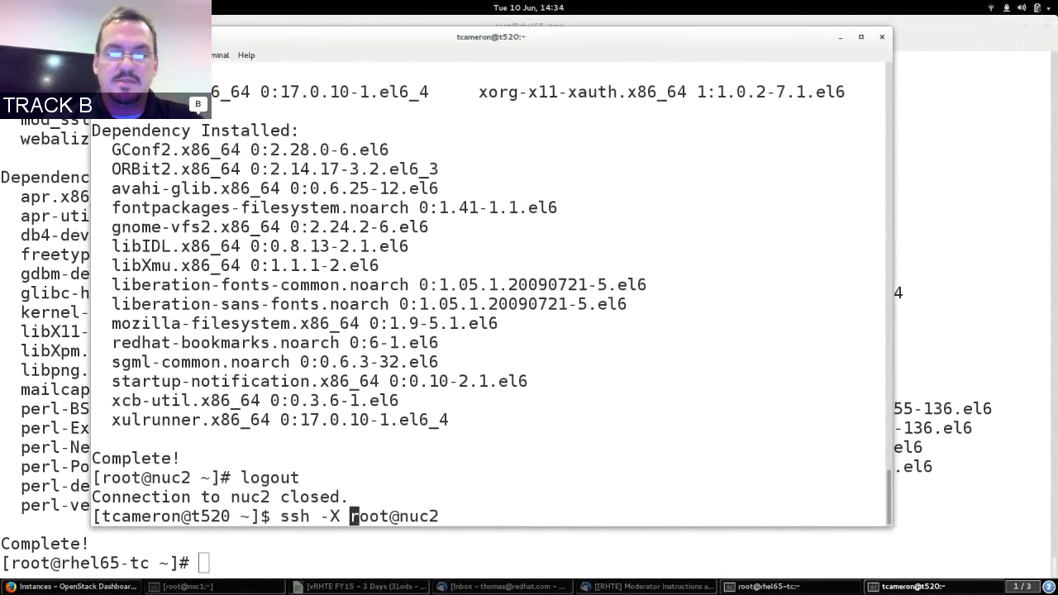
pyautogui.press('Return')
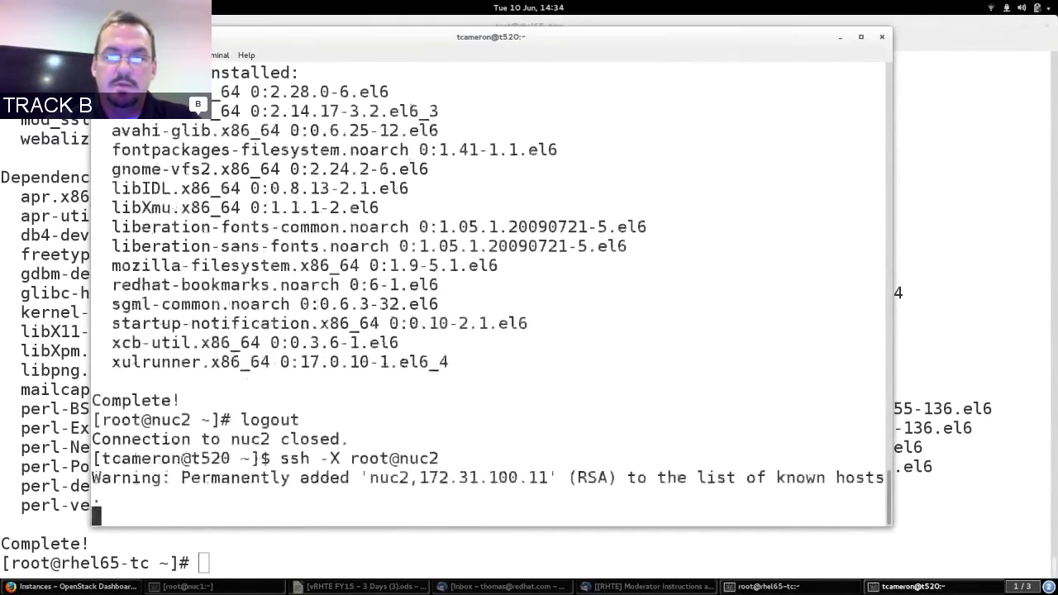
pyautogui.click(936, 251)
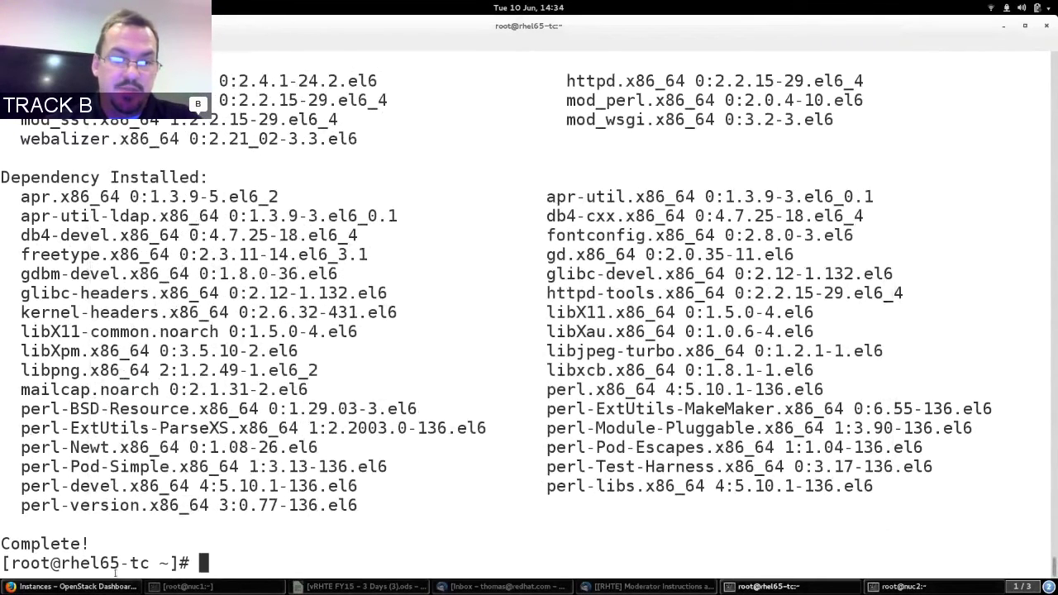
# Enable httpd at boot with chkconfig and restart the httpd service.
pyautogui.moveTo(62, 563); pyautogui.dragTo(155, 562)
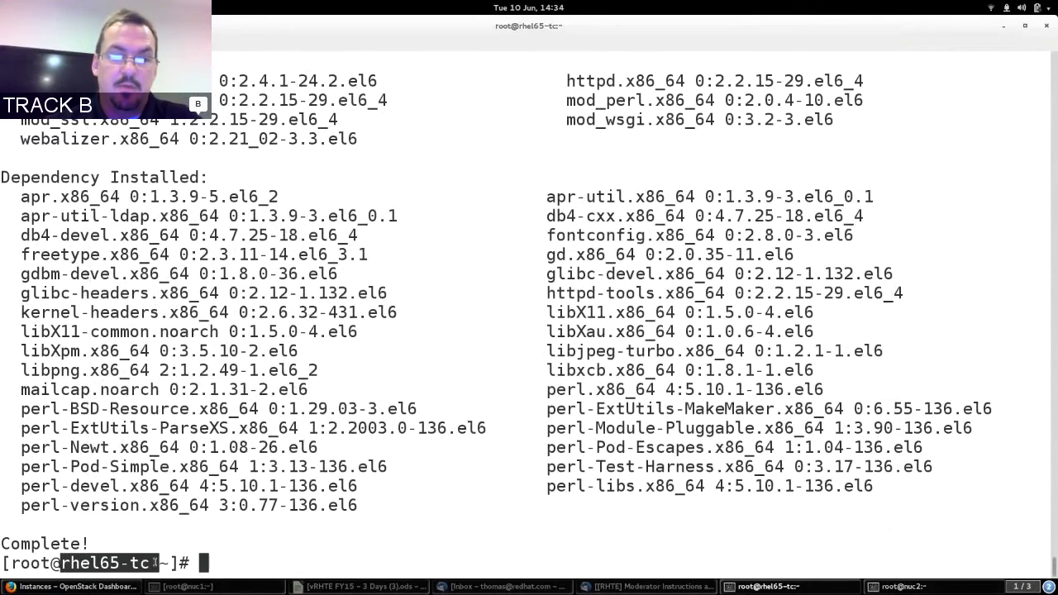
pyautogui.moveTo(270, 466); pyautogui.dragTo(279, 449)
pyautogui.write('chkconfig httpd on')
pyautogui.press('Return')
pyautogui.write('service  ')
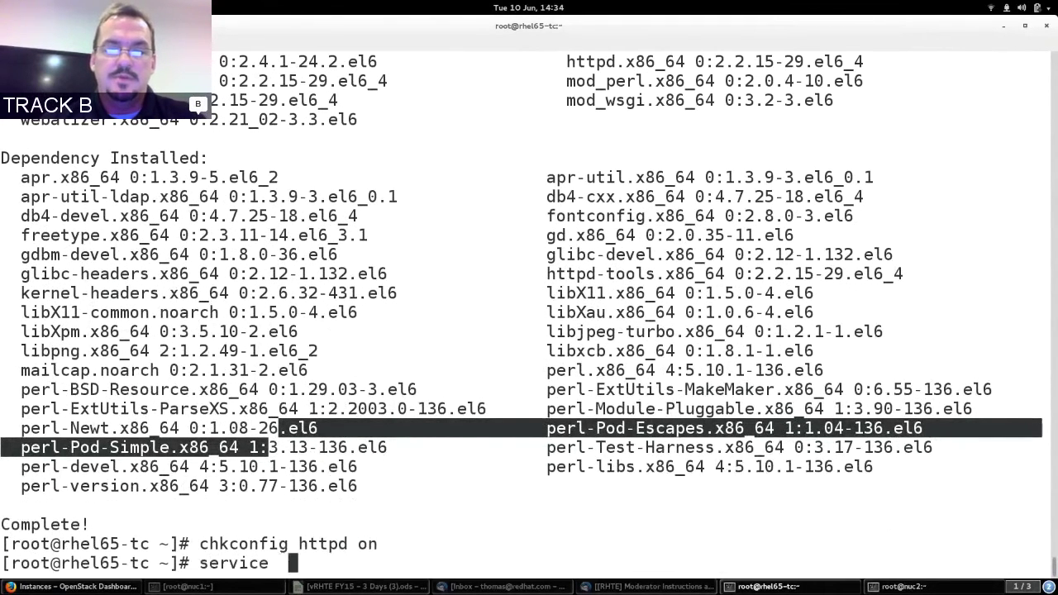
pyautogui.write('httpd restart')
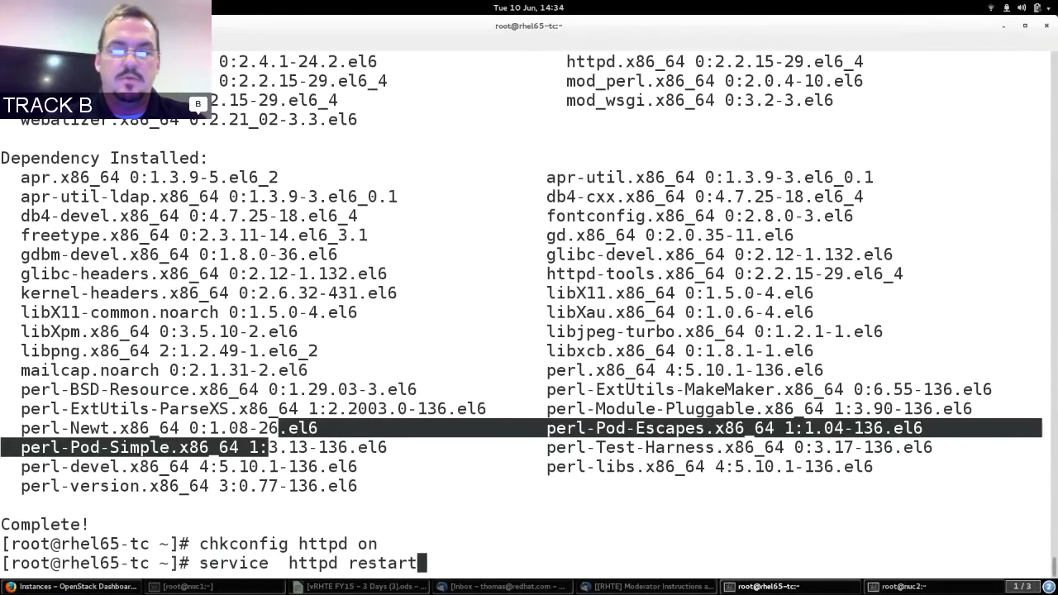
pyautogui.press('Return')
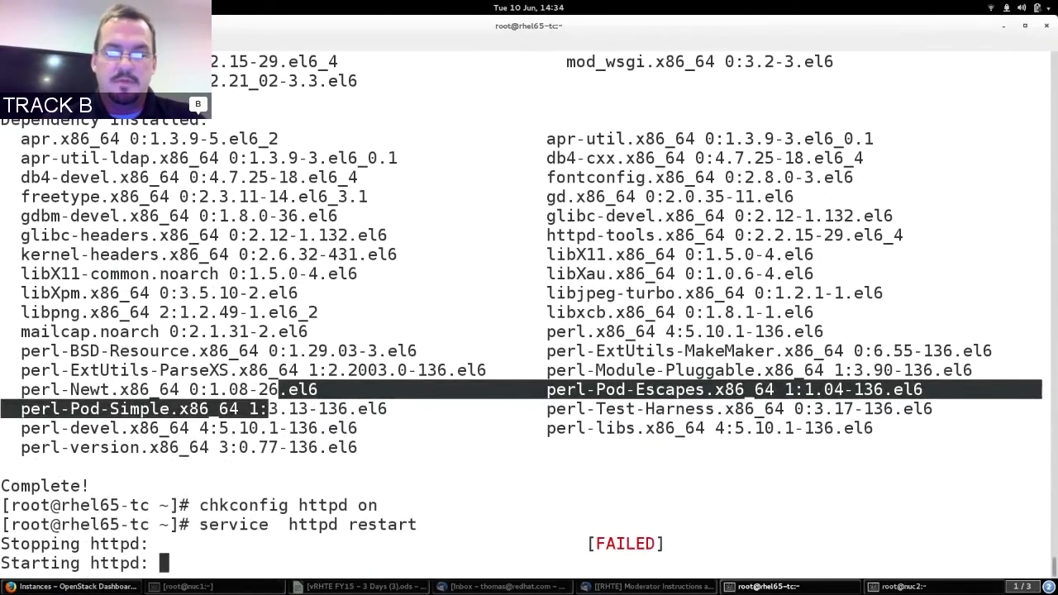
# Write 'this is the cloud instance' into /var/www/html/index.html.
pyautogui.write('cd /var/www/h')
pyautogui.press('Tab')
pyautogui.press('Return')
pyautogui.write('ls')
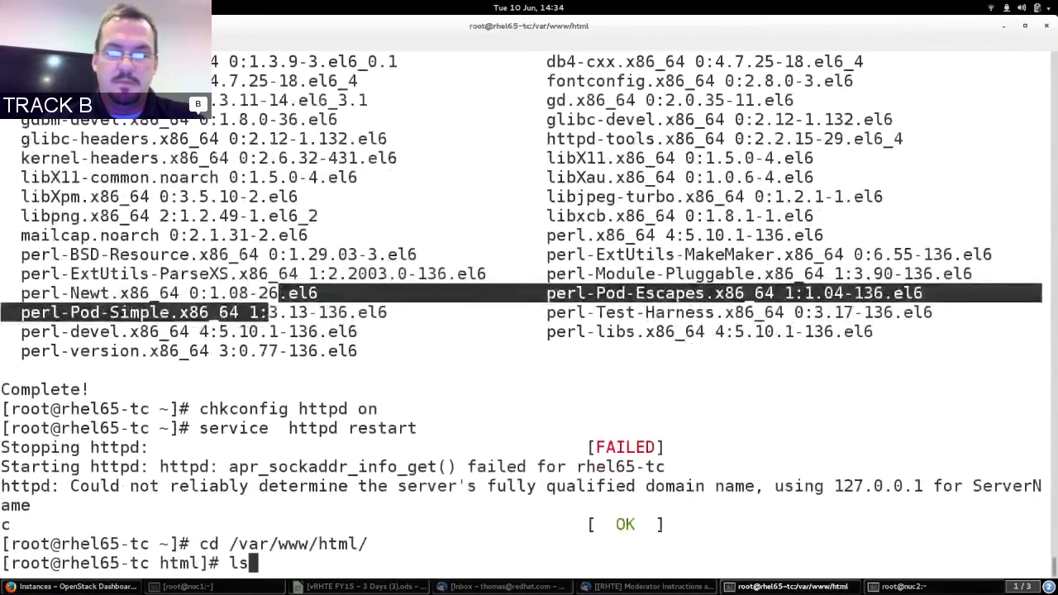
pyautogui.press('Return')
pyautogui.write('echo this is the cou')
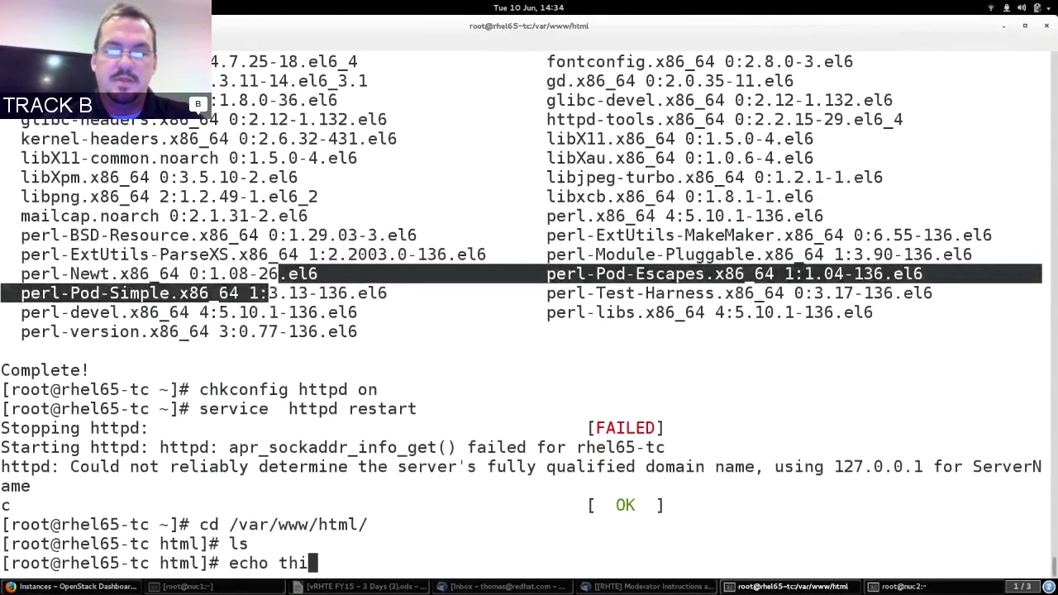
pyautogui.press('BackSpace')
pyautogui.press('BackSpace')
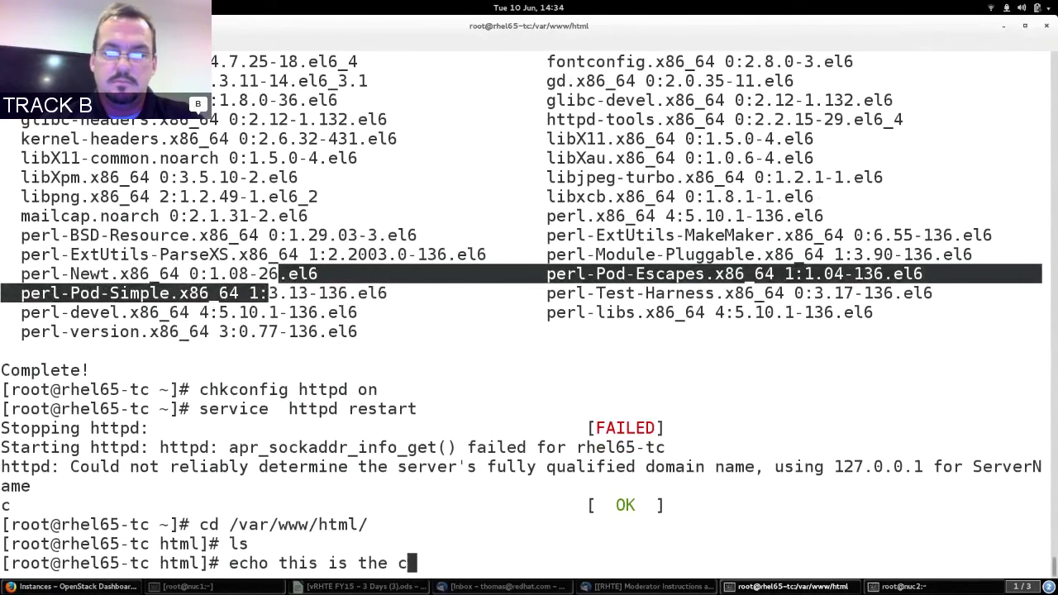
pyautogui.write('loud instance > index.html')
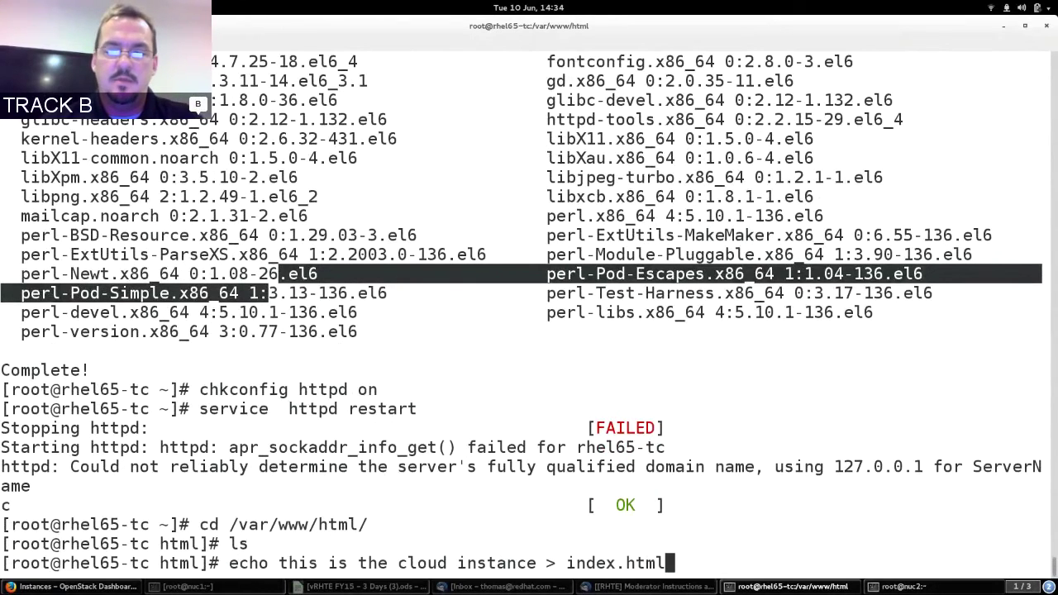
pyautogui.press('Return')
pyautogui.write('ables -L')
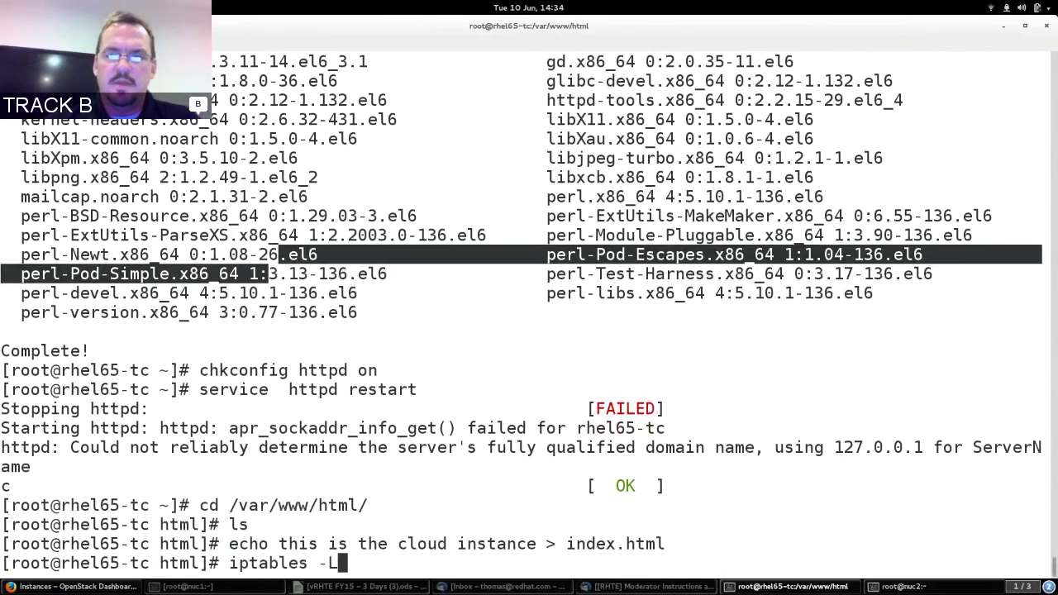
# List the firewall rules, then insert an iptables INPUT rule accepting TCP port 80.
pyautogui.press('Return')
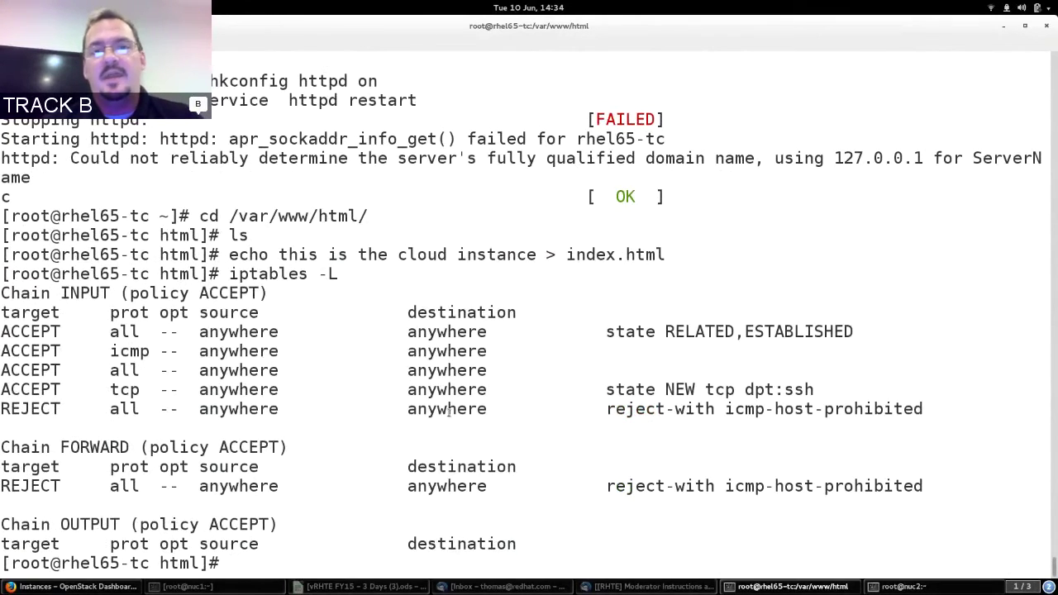
pyautogui.write('iptab')
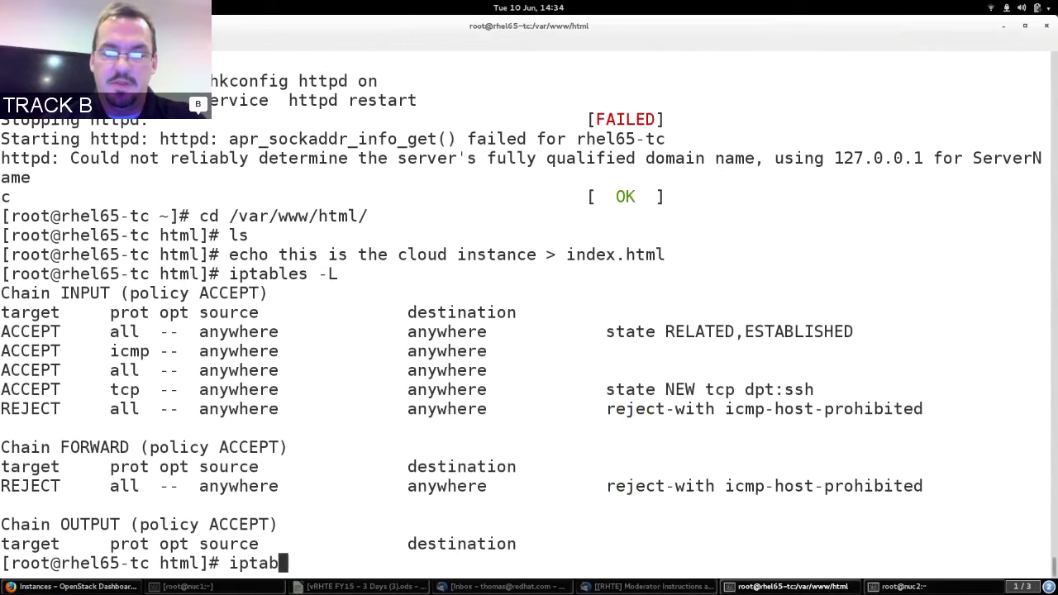
pyautogui.write('les -A INP')
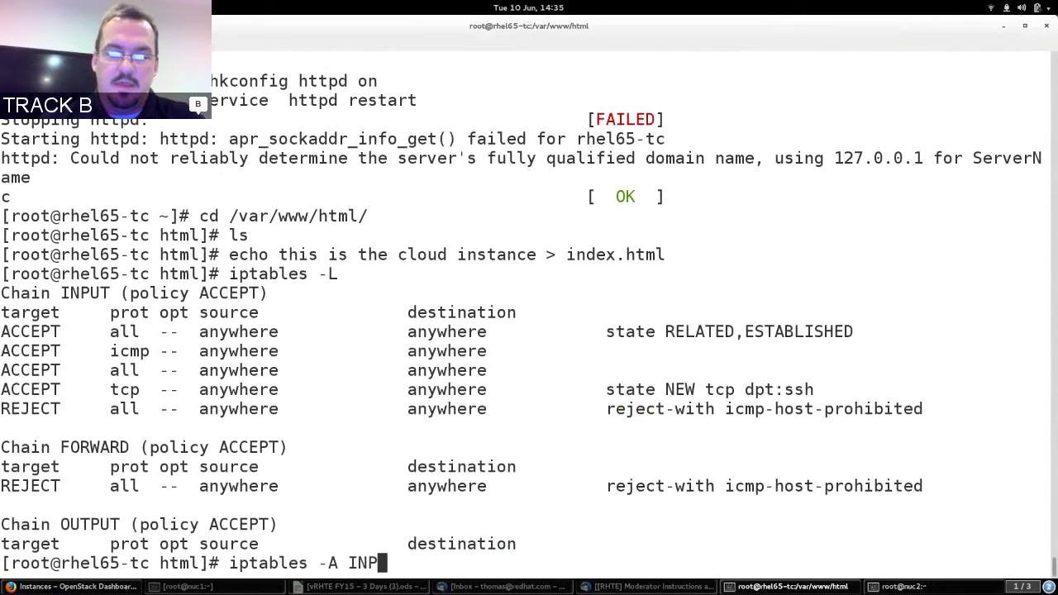
pyautogui.press('Left')
pyautogui.press('Left')
pyautogui.press('Left')
pyautogui.press('Left')
pyautogui.press('BackSpace')
pyautogui.write('I')
pyautogui.press('Right')
pyautogui.press('Right')
pyautogui.press('Right')
pyautogui.press('Right')
pyautogui.write('UT ')
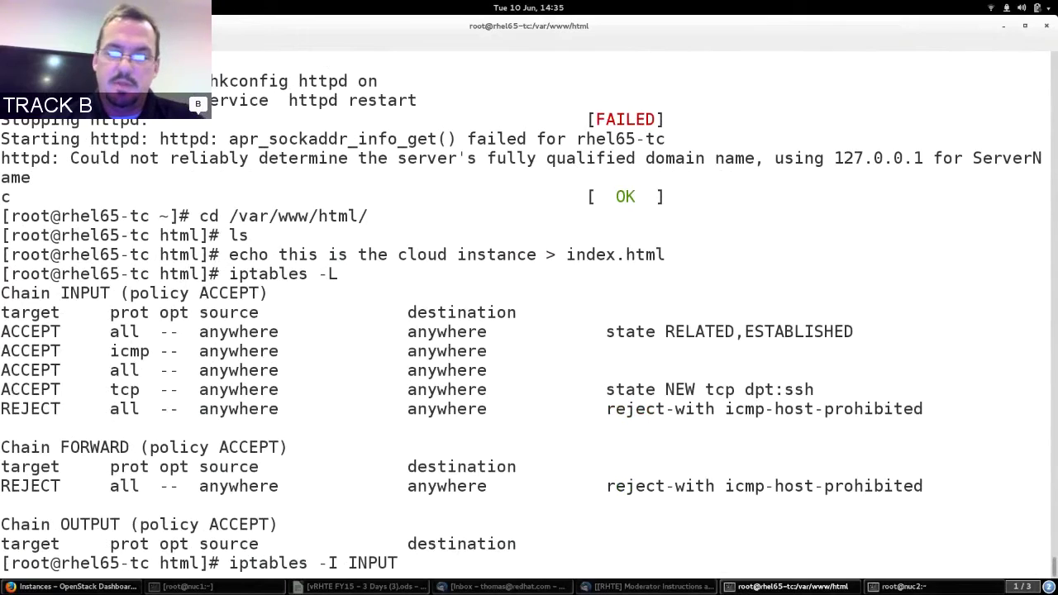
pyautogui.write('-p ')
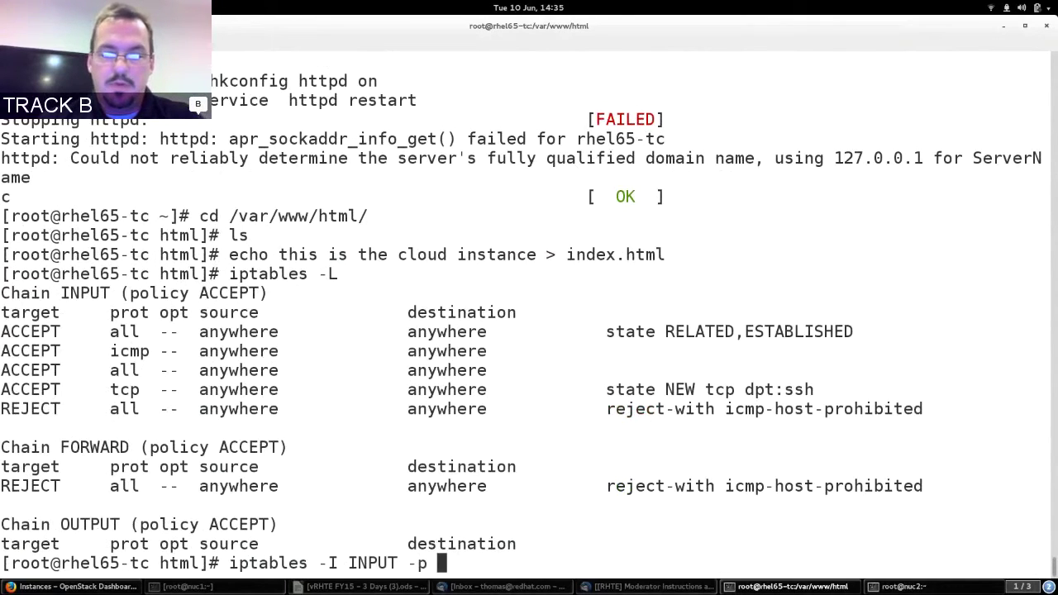
pyautogui.write('tcp --dport ')
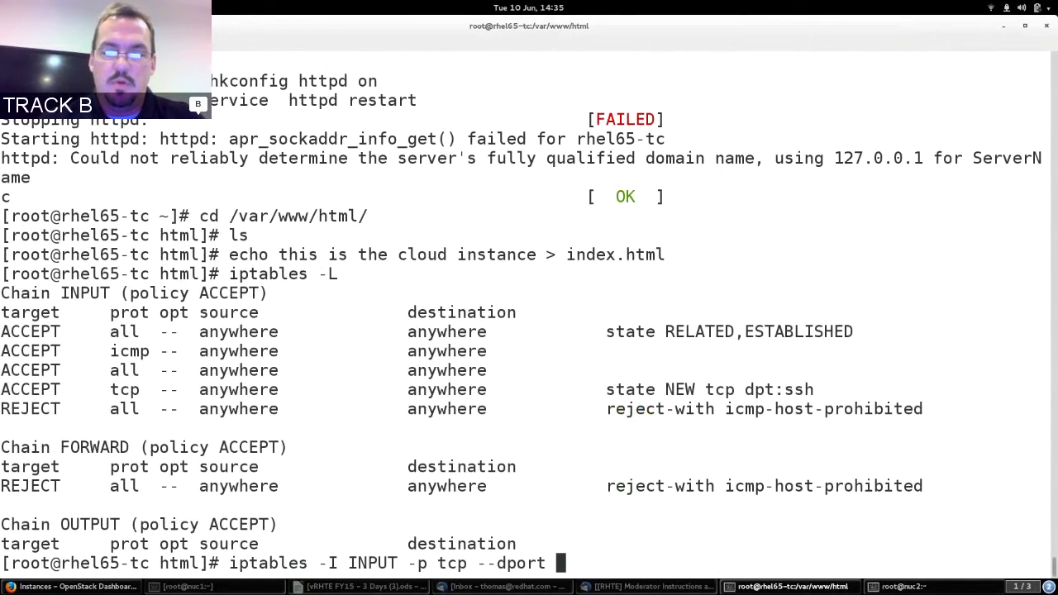
pyautogui.write('80 -j ACCEPT')
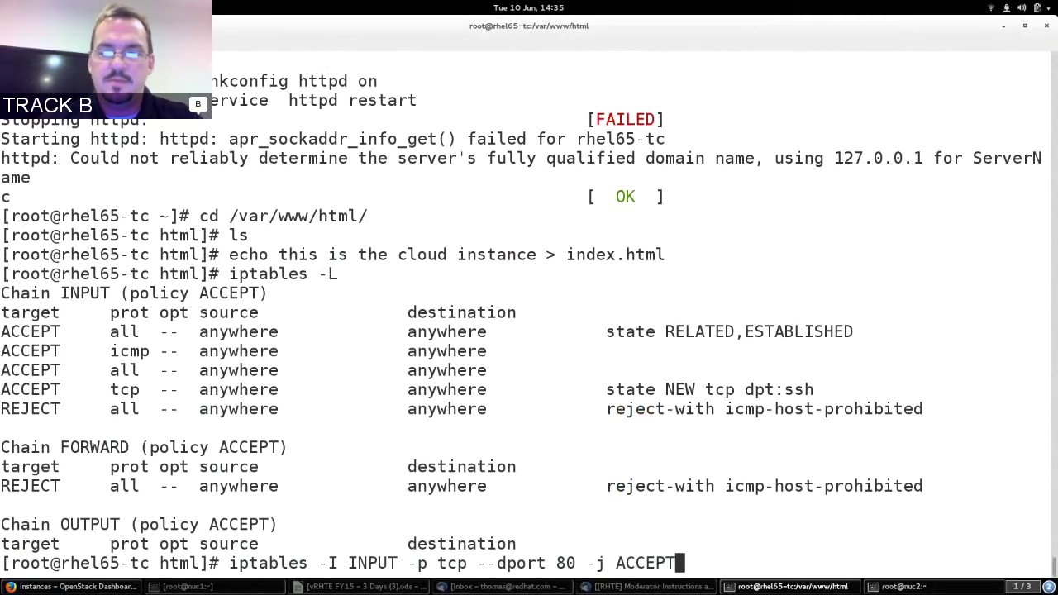
pyautogui.press('Return')
# Add the same iptables ACCEPT rule for TCP port 443.
pyautogui.press('Up')
pyautogui.press('Left')
pyautogui.press('Left')
pyautogui.press('Left')
pyautogui.press('Left')
pyautogui.press('Left')
pyautogui.press('Left')
pyautogui.press('Left')
pyautogui.press('Left')
pyautogui.press('Left')
pyautogui.press('Left')
pyautogui.press('Left')
pyautogui.press('Left')
pyautogui.press('Right')
pyautogui.press('Right')
pyautogui.press('BackSpace')
pyautogui.press('BackSpace')
pyautogui.write('443')
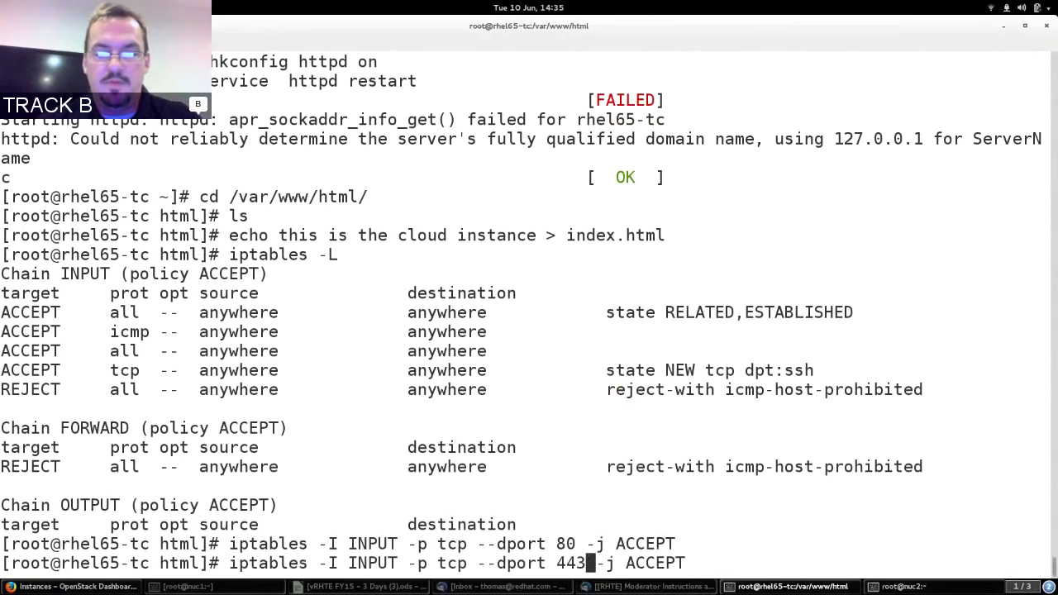
pyautogui.press('Return')
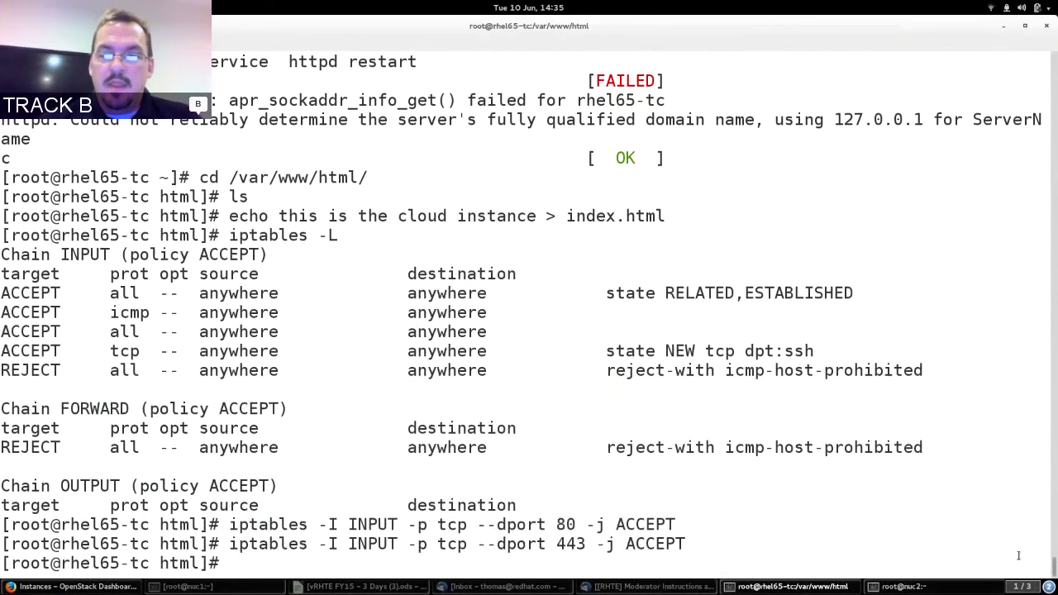
pyautogui.hotkey('alt', 'Tab')
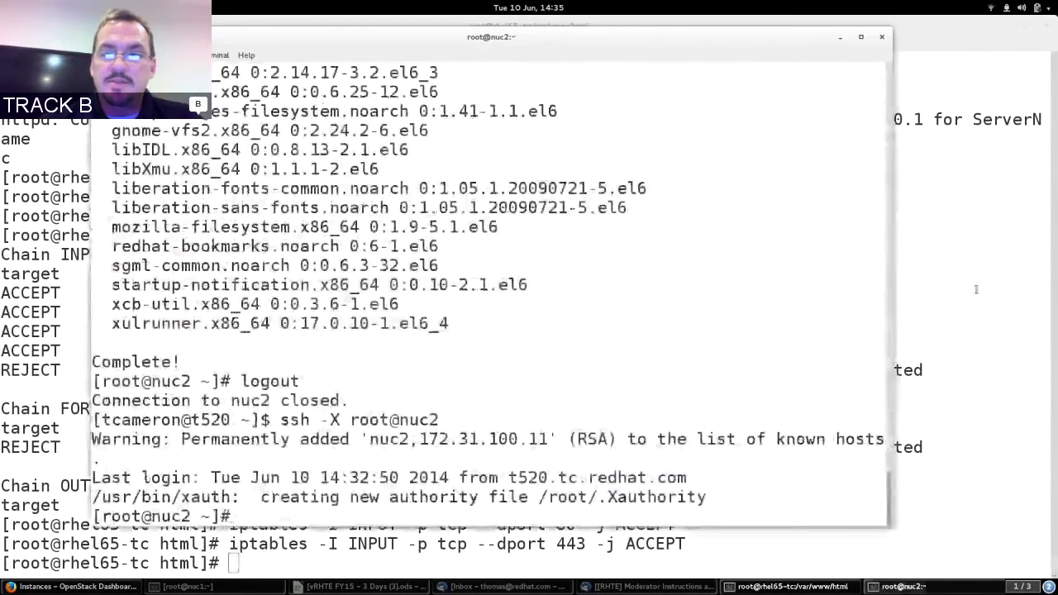
# Launch a maximized remote Firefox on nuc2 with firefox -new-instance.
pyautogui.click(1004, 27)
pyautogui.click(1004, 27)
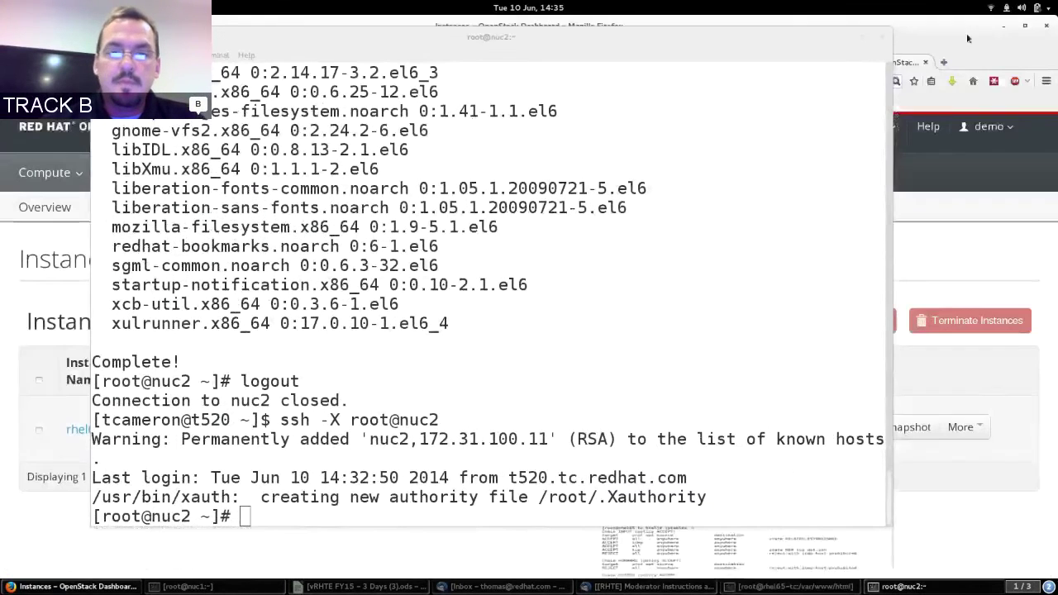
pyautogui.write('firefox -')
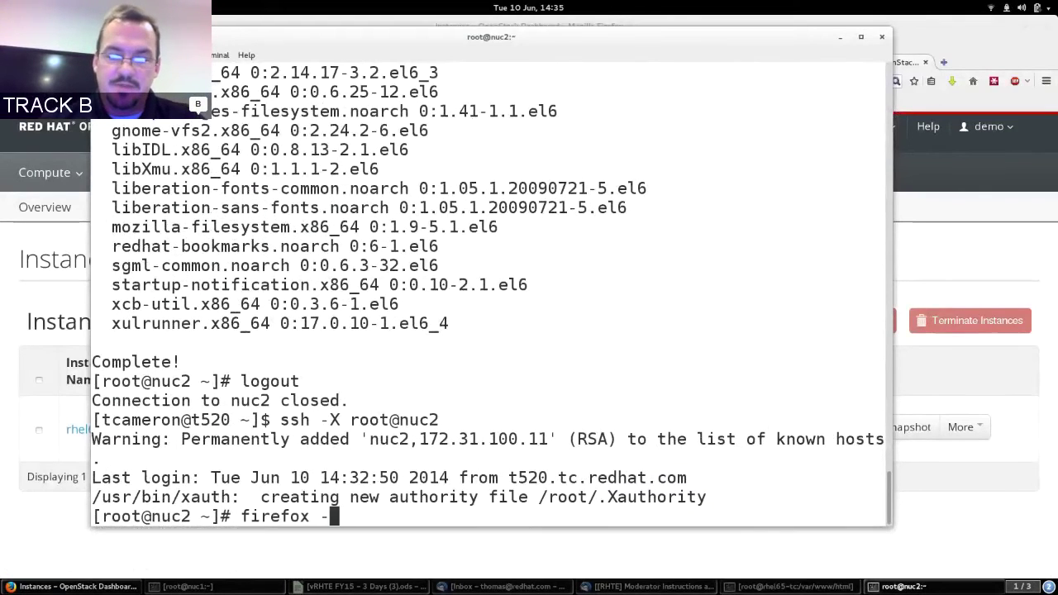
pyautogui.write('new-instance')
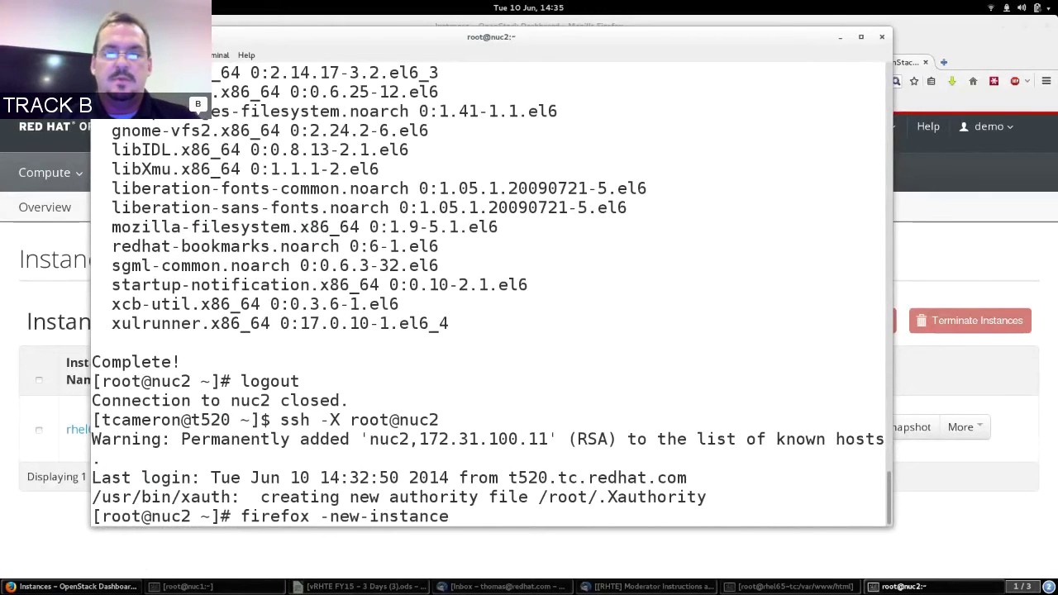
pyautogui.press('Return')
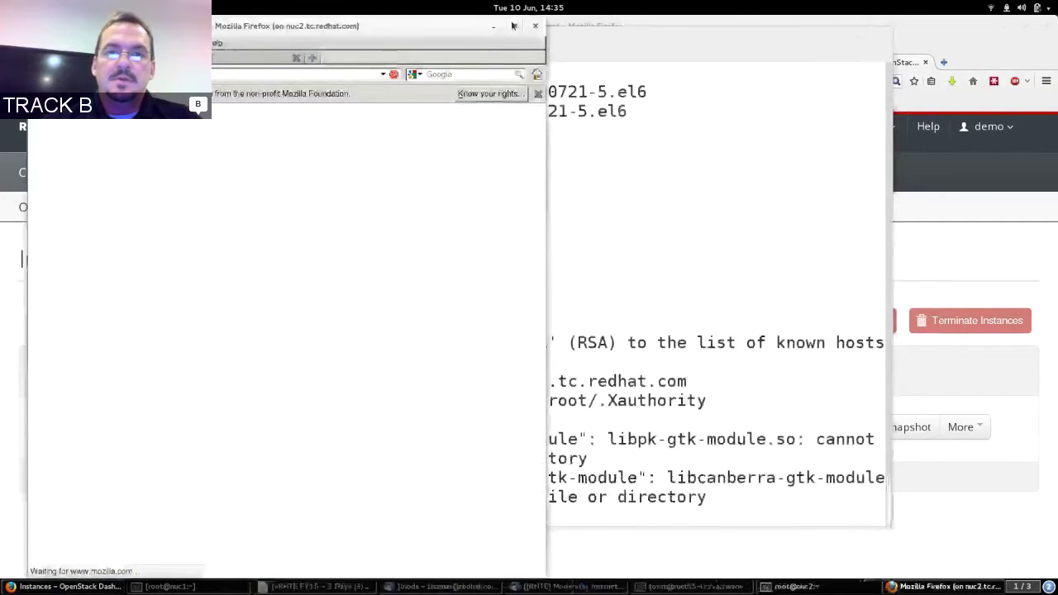
pyautogui.click(514, 26)
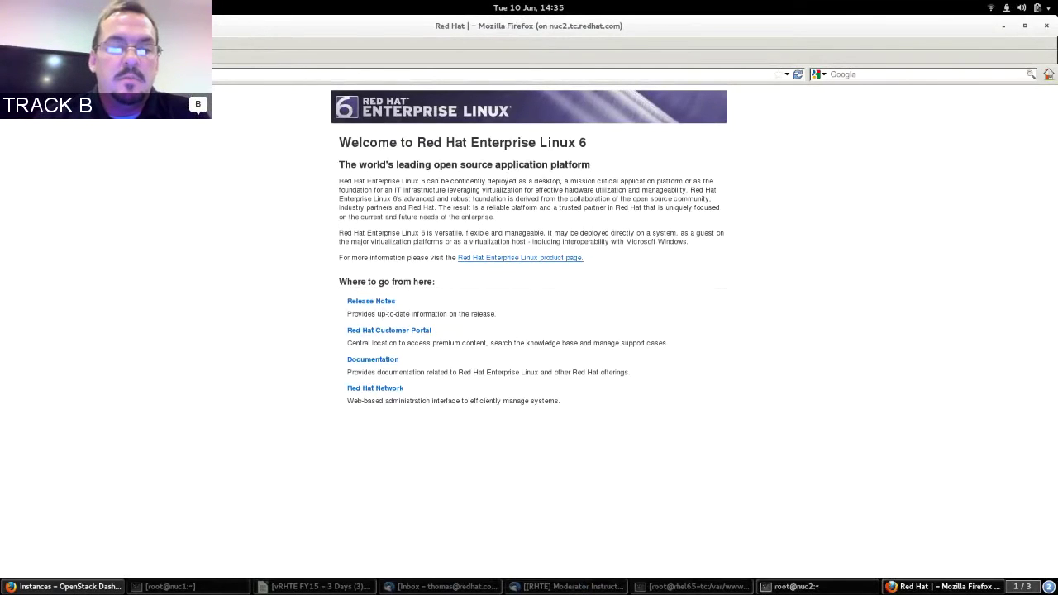
# Copy the floating IP 172.24.4.227 from the dashboard and open a blank tab in the remote Firefox.
pyautogui.click(66, 586)
pyautogui.moveTo(207, 438); pyautogui.dragTo(269, 438)
pyautogui.hotkey('alt', 'Tab')
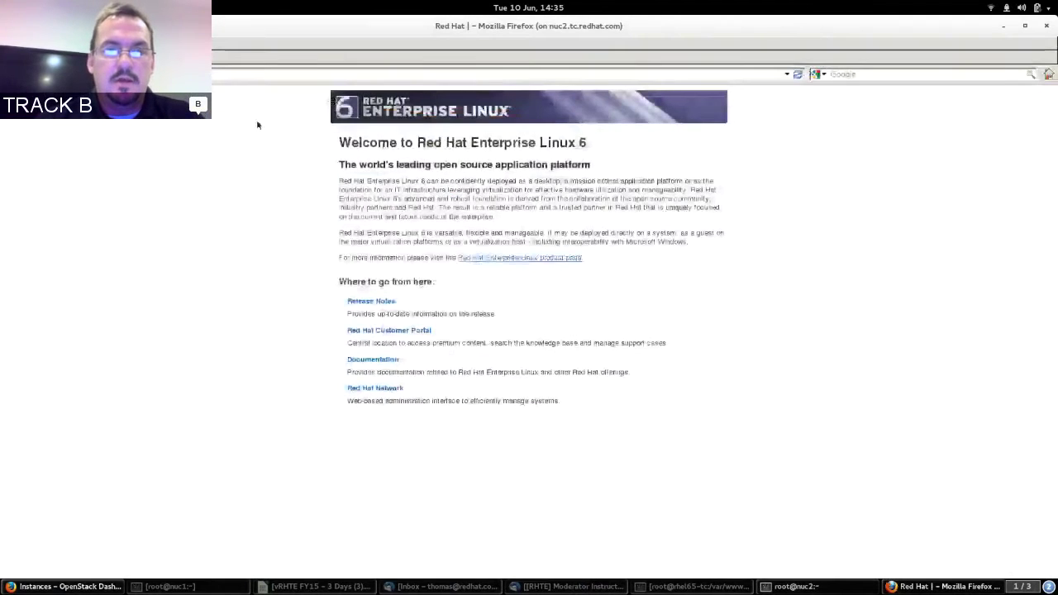
pyautogui.hotkey('ctrl', 't')
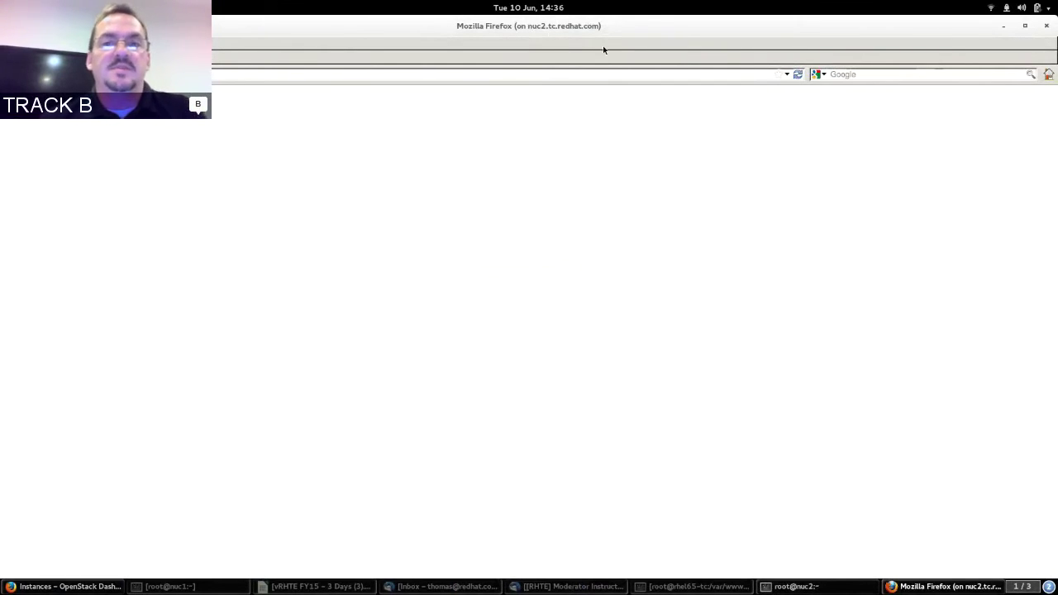
pyautogui.click(1022, 27)
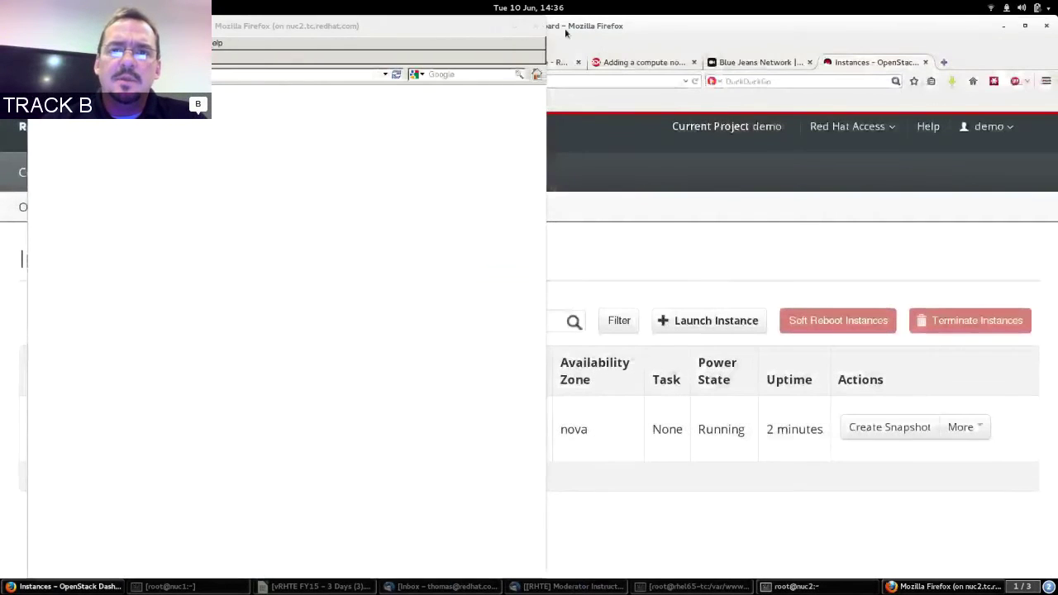
# Verify 172.24.4.227 shows 'this is the cloud instance', then close the remote Firefox and minimize the nuc2 terminal.
pyautogui.moveTo(497, 38); pyautogui.dragTo(589, 57)
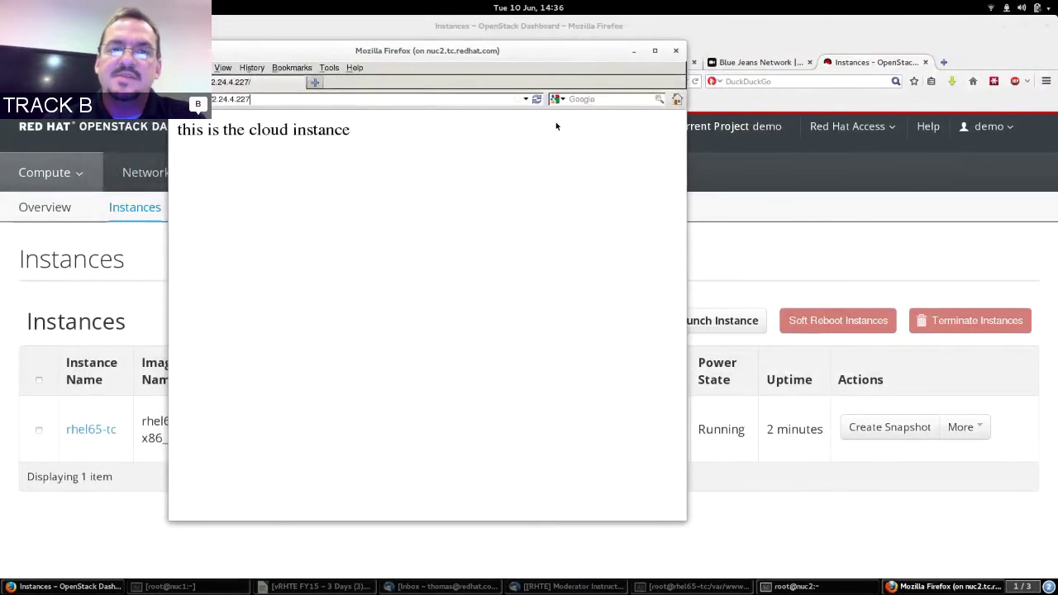
pyautogui.click(676, 51)
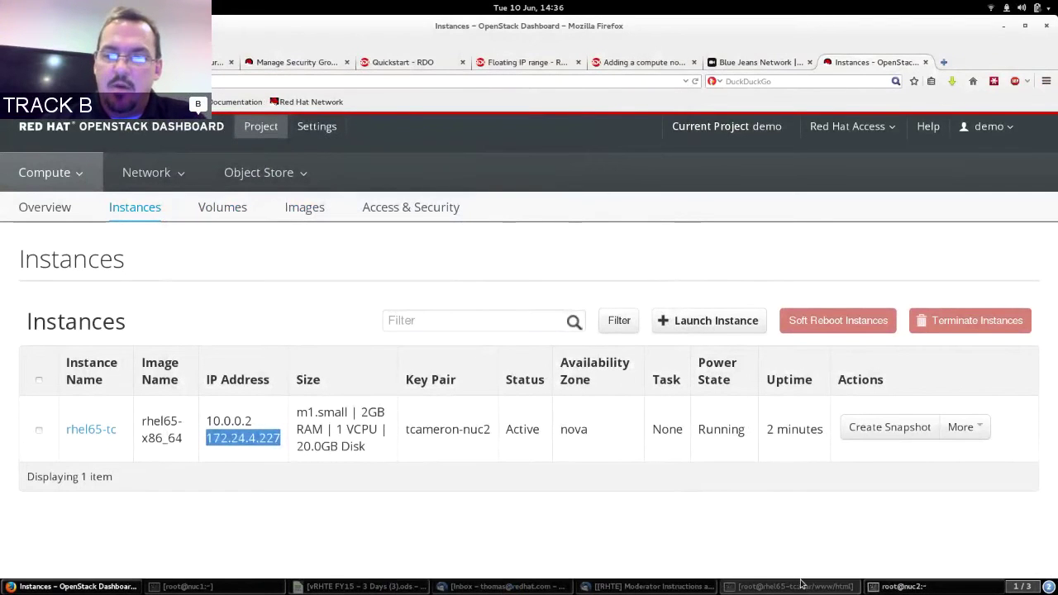
pyautogui.click(753, 524)
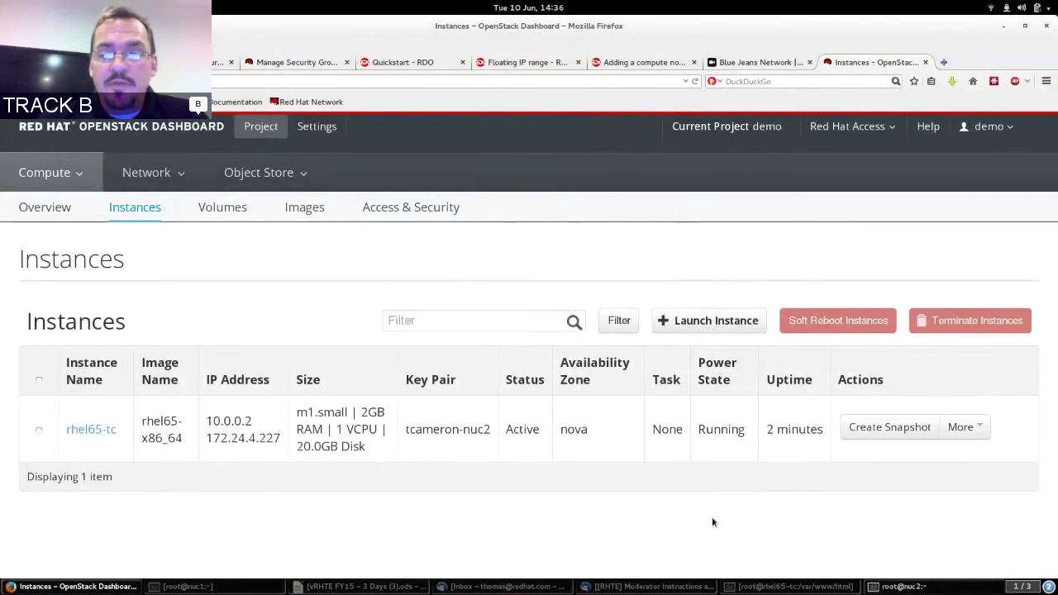
pyautogui.click(927, 585)
pyautogui.click(928, 585)
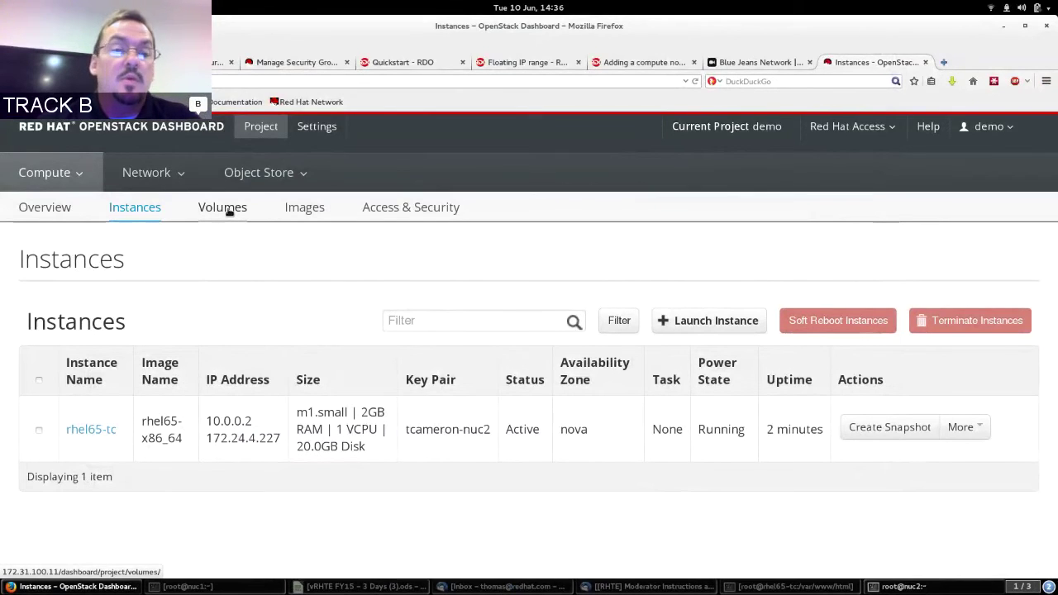
# Start a new volume named volume1 with the description 'First volume in demo tenant'.
pyautogui.click(230, 213)
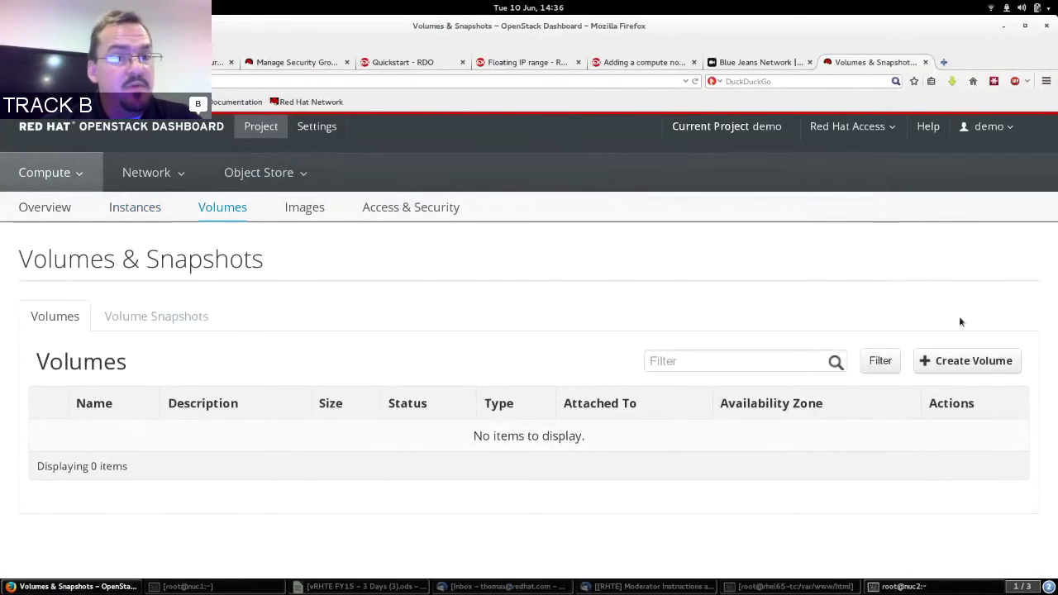
pyautogui.click(967, 361)
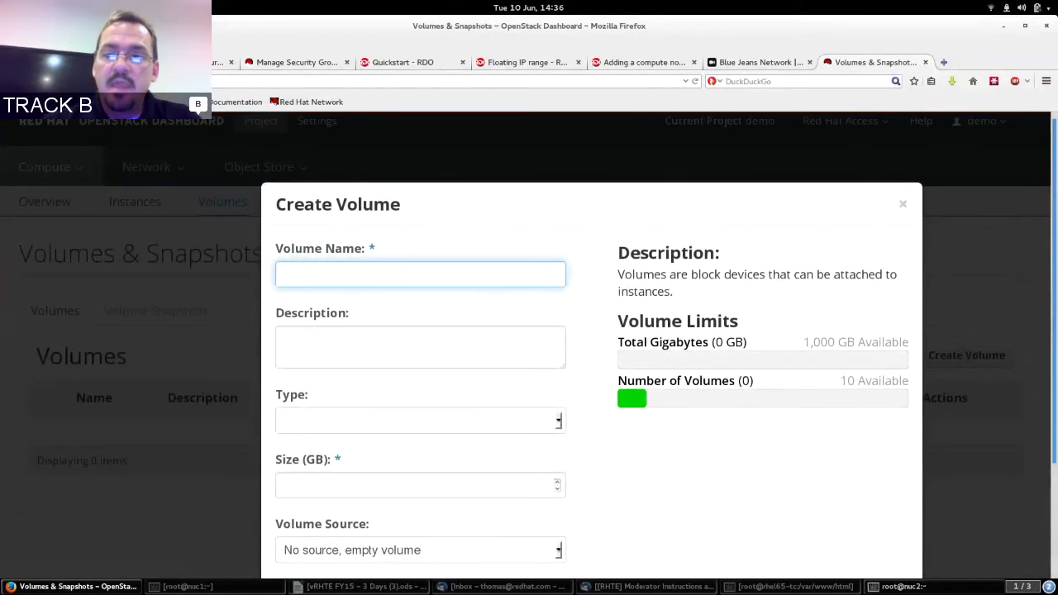
pyautogui.scroll(-2, 542, 219)
pyautogui.click(453, 206)
pyautogui.write('volume1')
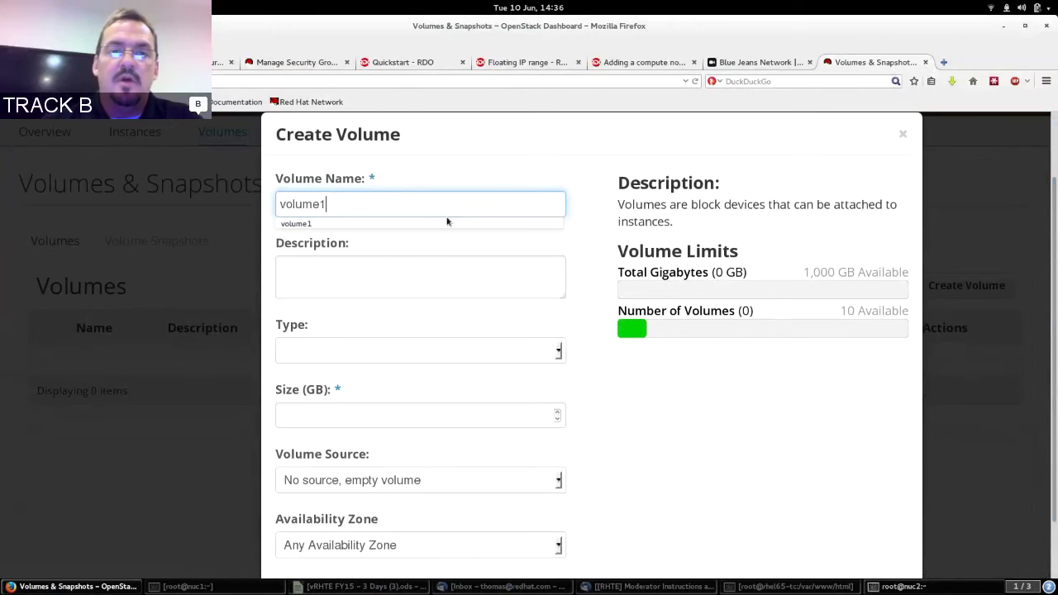
pyautogui.click(419, 271)
pyautogui.write('First volum')
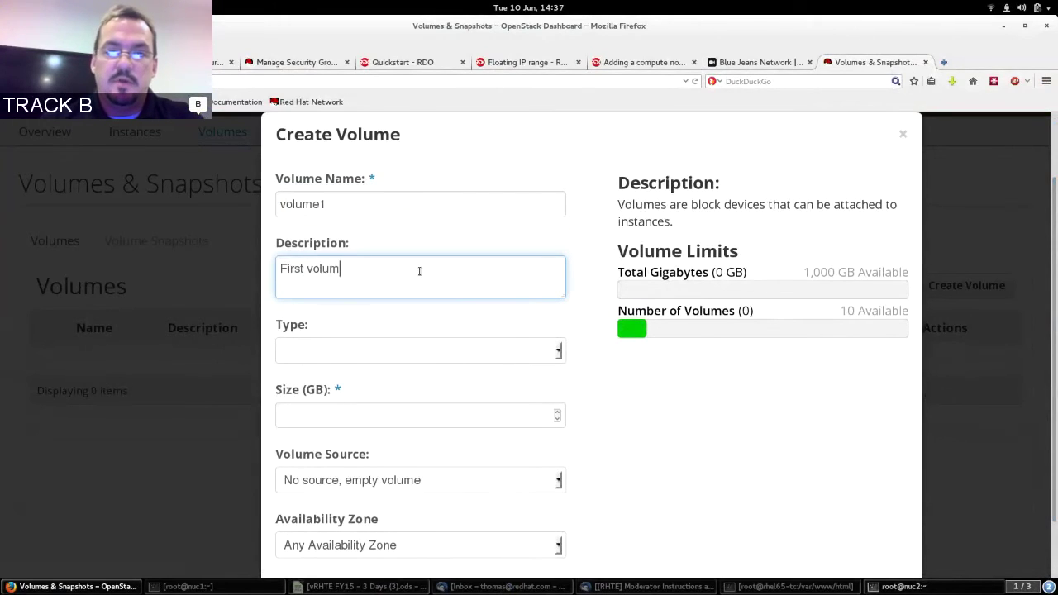
pyautogui.write('e in demo tenant')
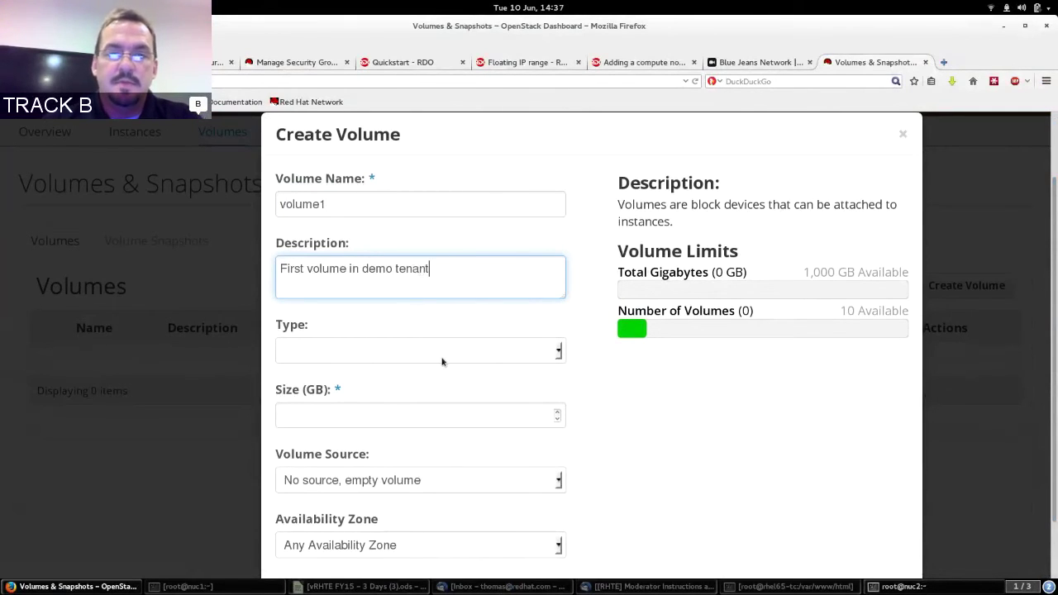
# Give it a 5 GB size, keep the empty volume source, and create it.
pyautogui.click(445, 350)
pyautogui.click(436, 410)
pyautogui.write('5')
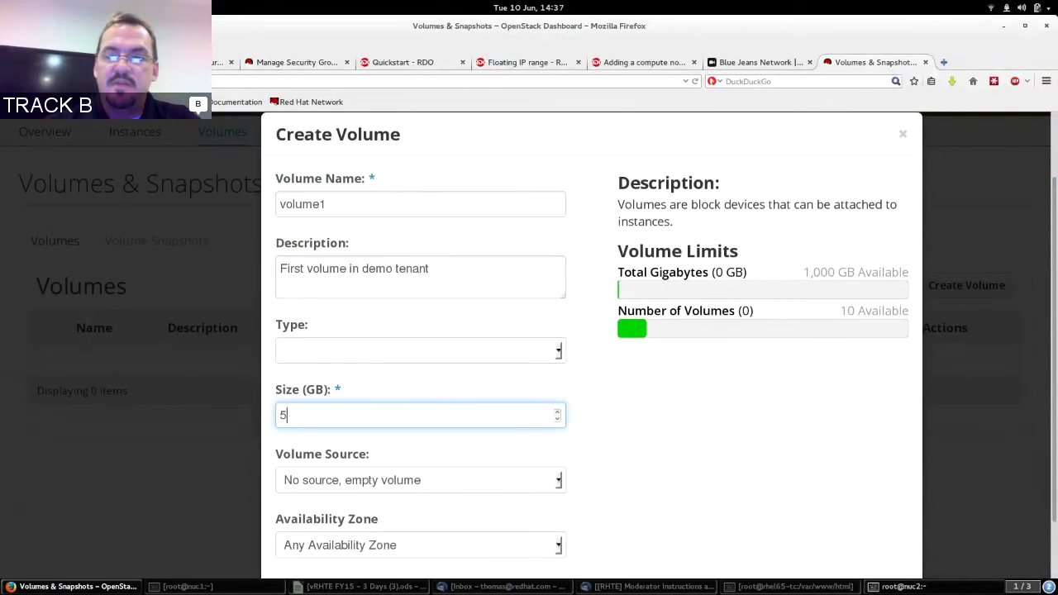
pyautogui.scroll(-2, 1035, 354)
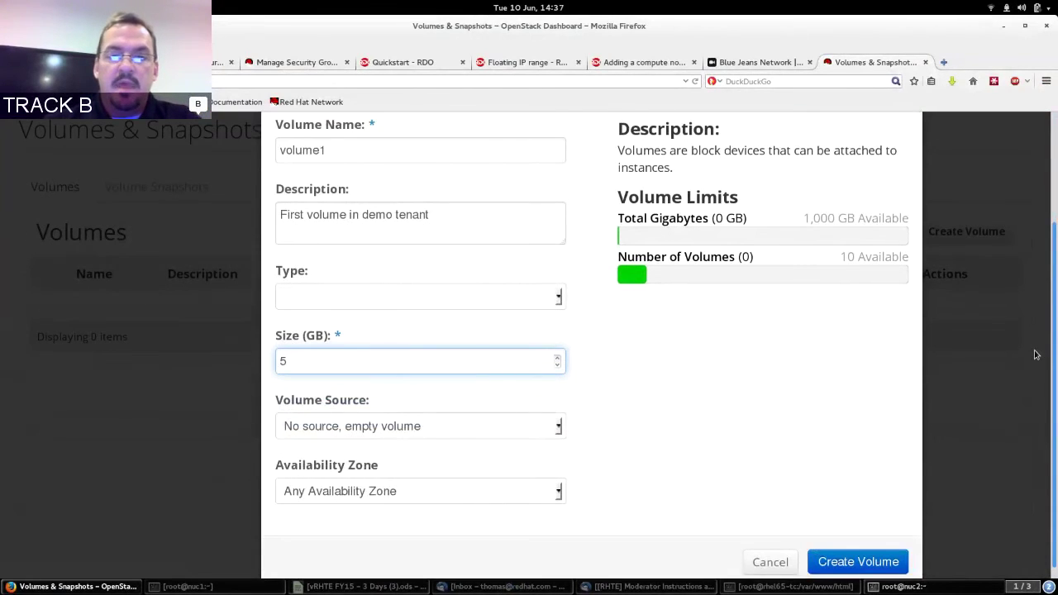
pyautogui.scroll(-1, 538, 425)
pyautogui.click(538, 419)
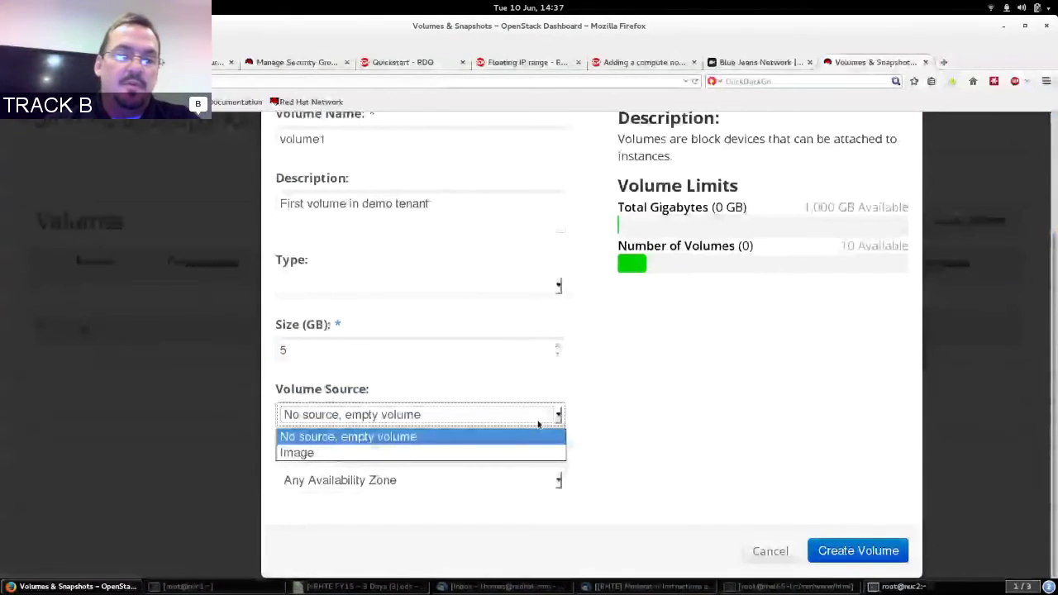
pyautogui.click(427, 415)
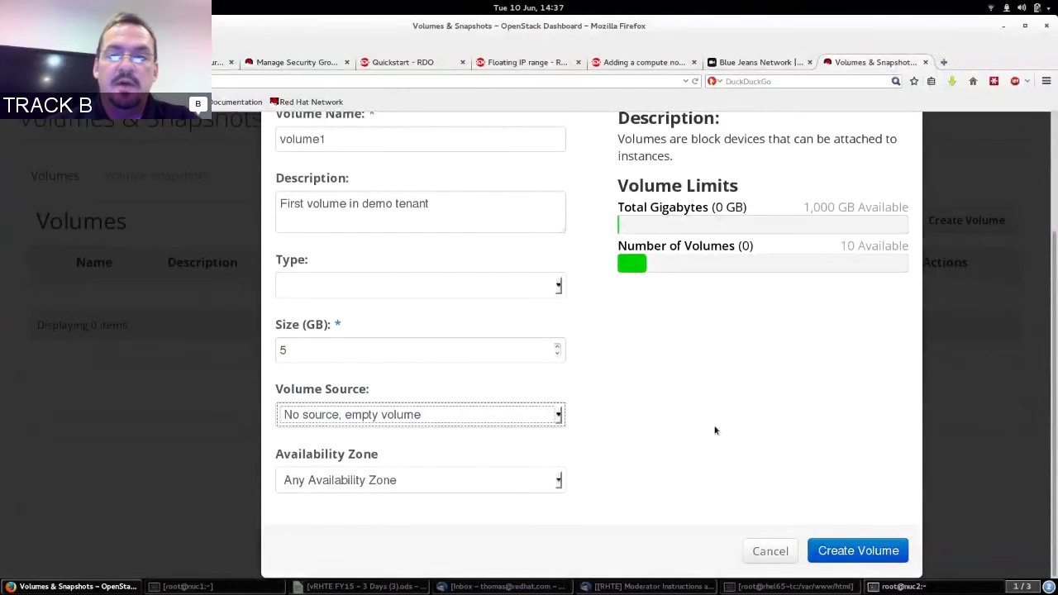
pyautogui.click(859, 552)
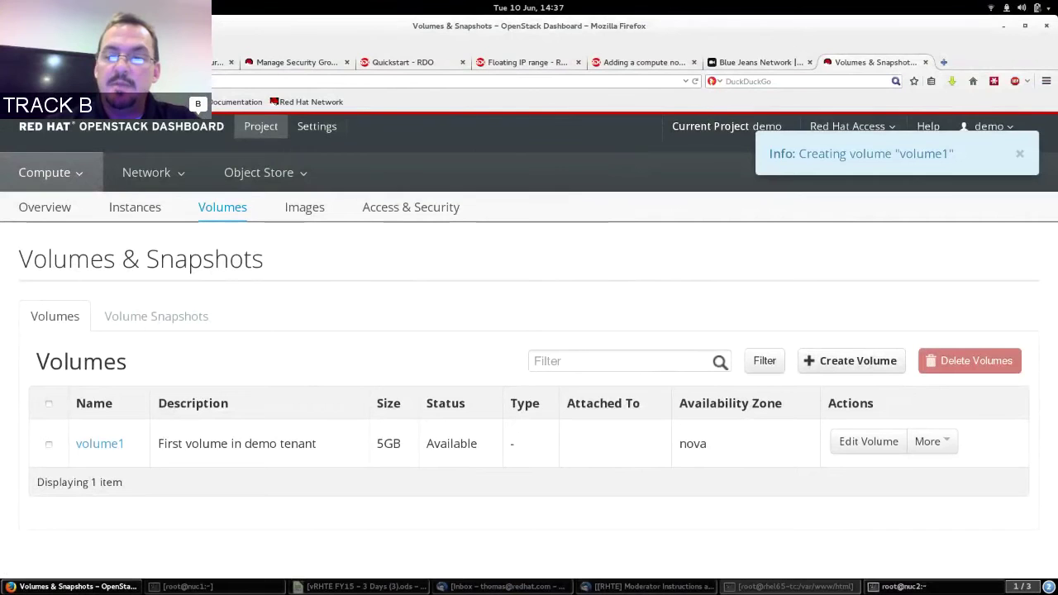
# Clear the nuc2 terminal and run vgdisplay, noting the cinder-volumes group's 5.00 GiB allocation.
pyautogui.click(903, 586)
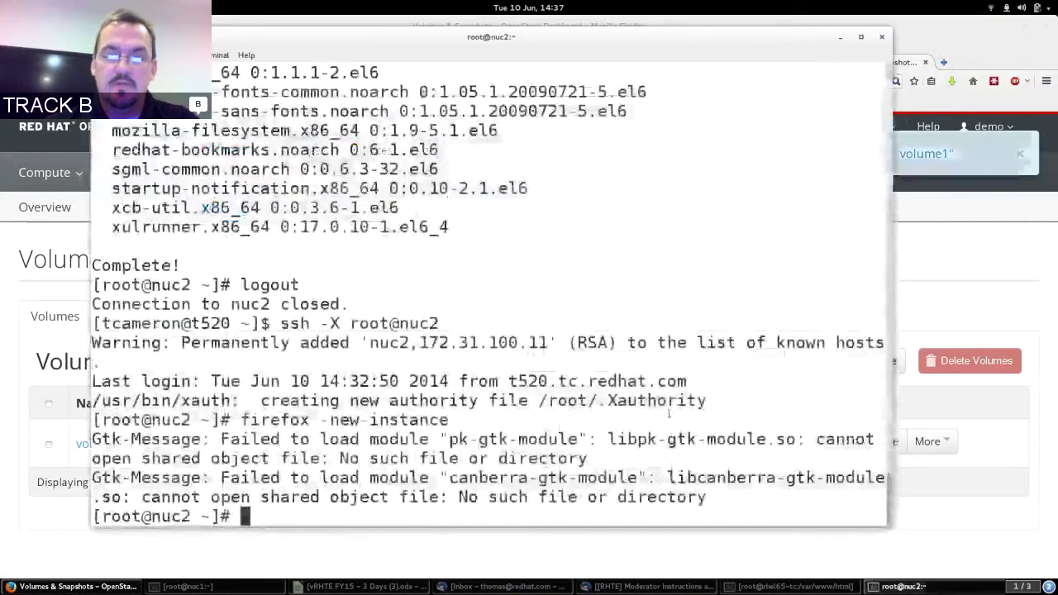
pyautogui.hotkey('ctrl', 'l')
pyautogui.write('vgdisplay')
pyautogui.press('Return')
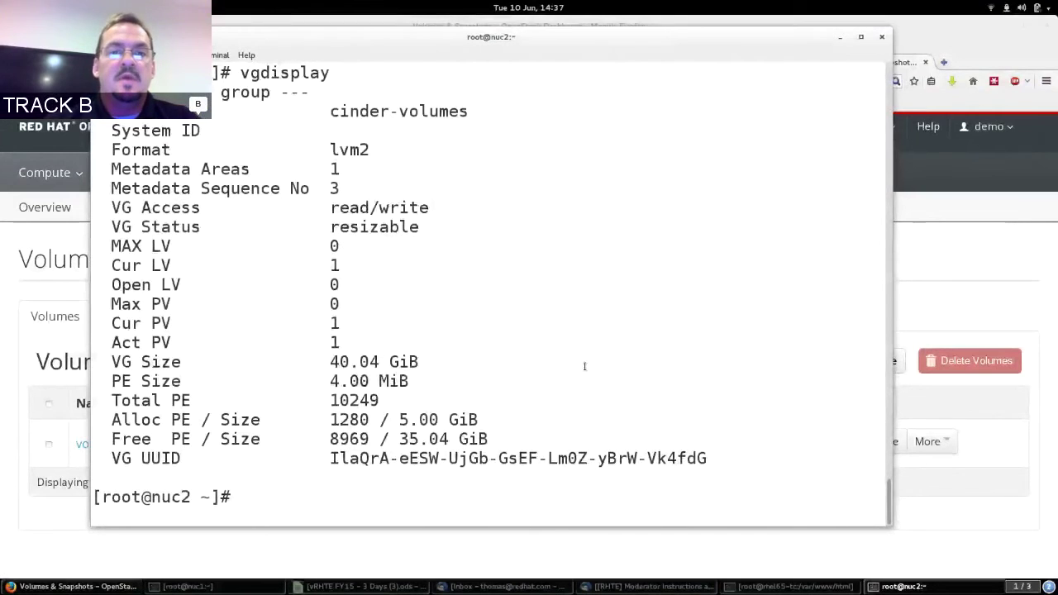
pyautogui.doubleClick(358, 114)
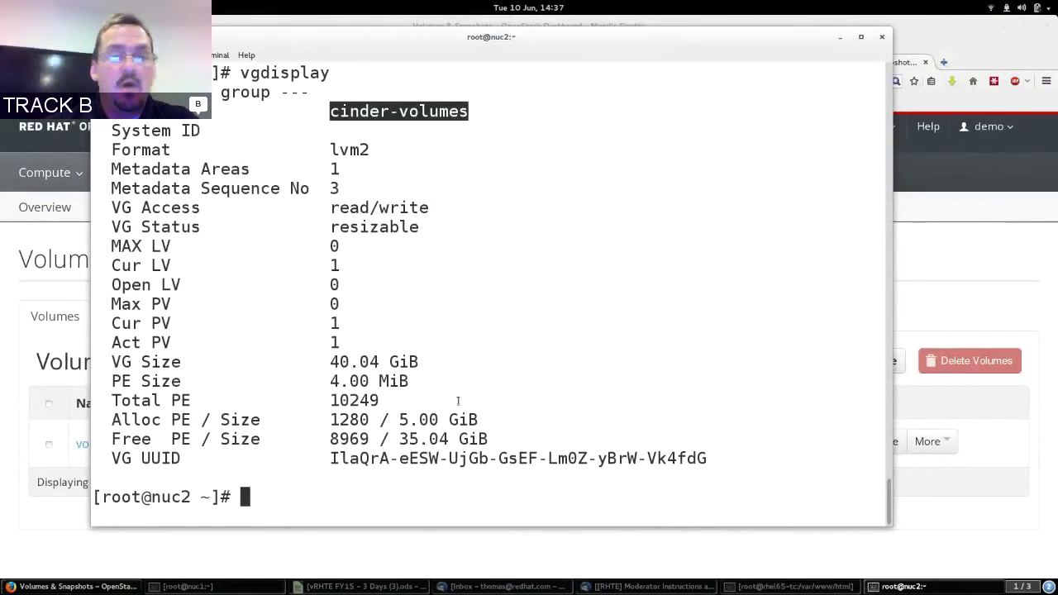
pyautogui.doubleClick(421, 422)
pyautogui.moveTo(421, 422); pyautogui.dragTo(460, 422)
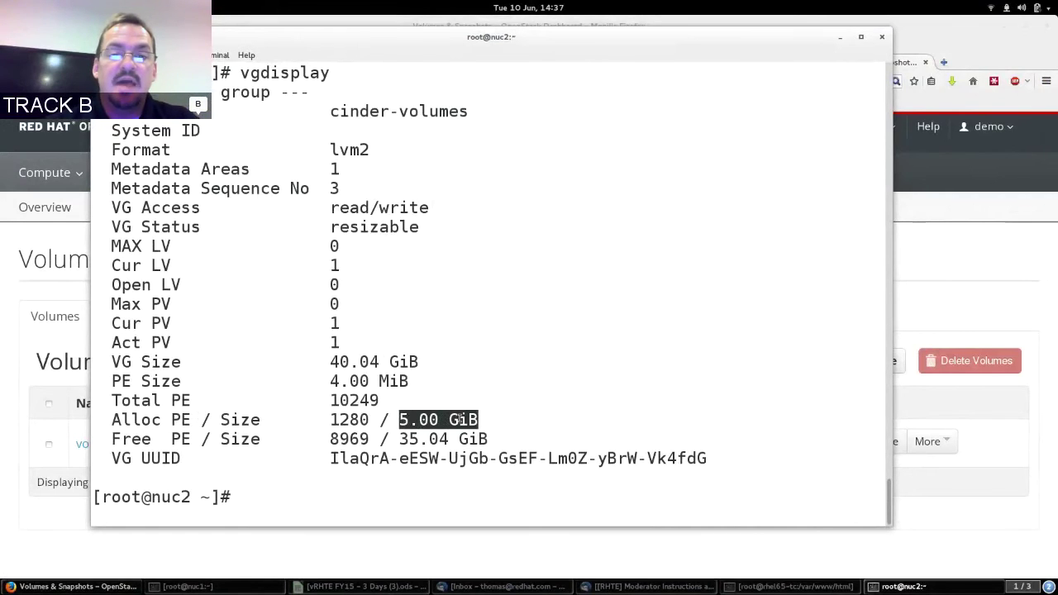
# Run lvdisplay to inspect the 5.00 GiB logical volume, then return to the dashboard.
pyautogui.write('lvdisplay')
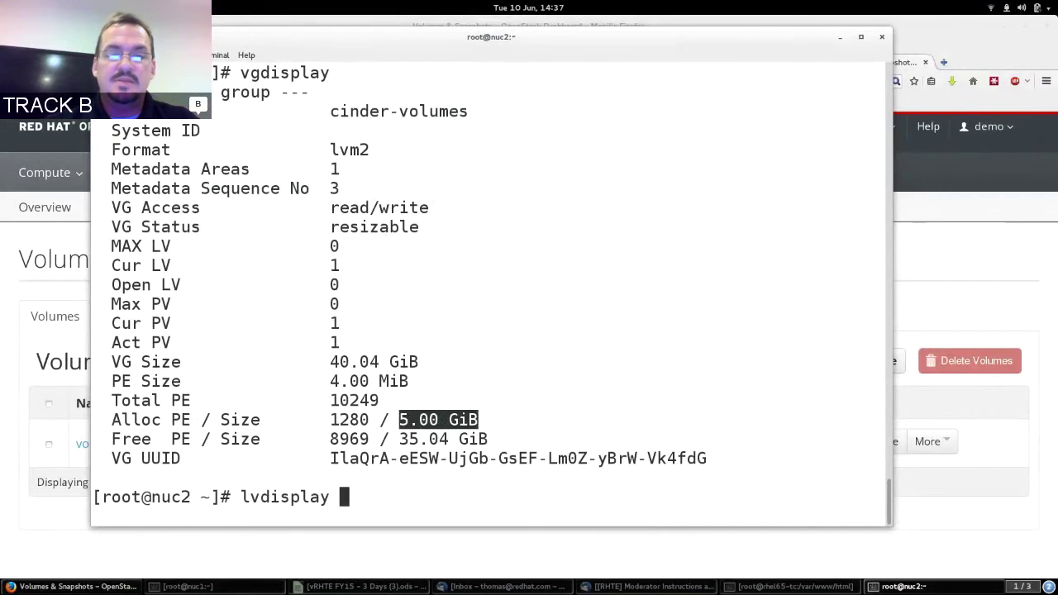
pyautogui.press('Return')
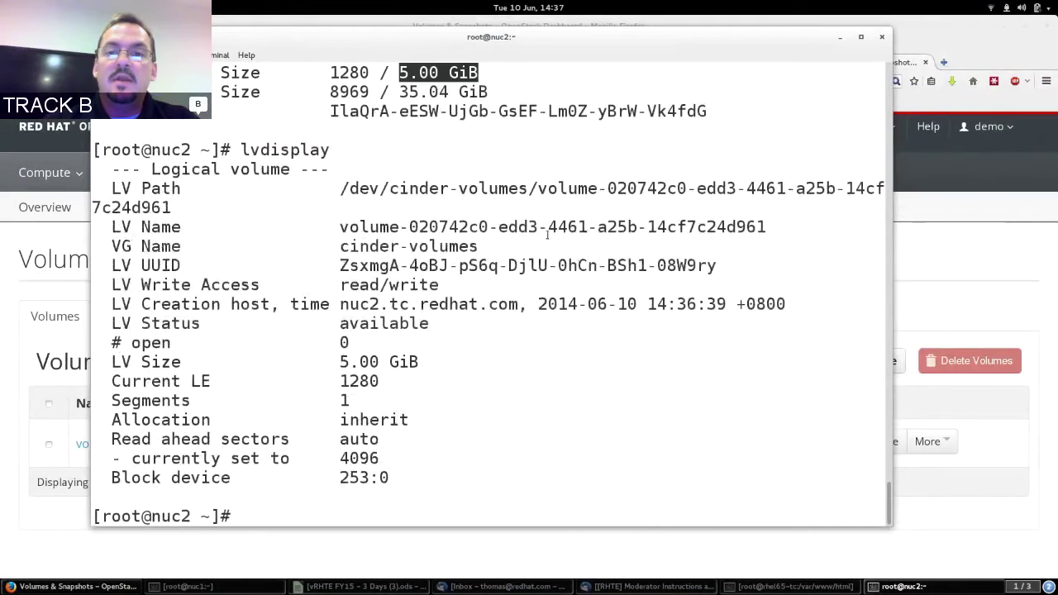
pyautogui.doubleClick(572, 186)
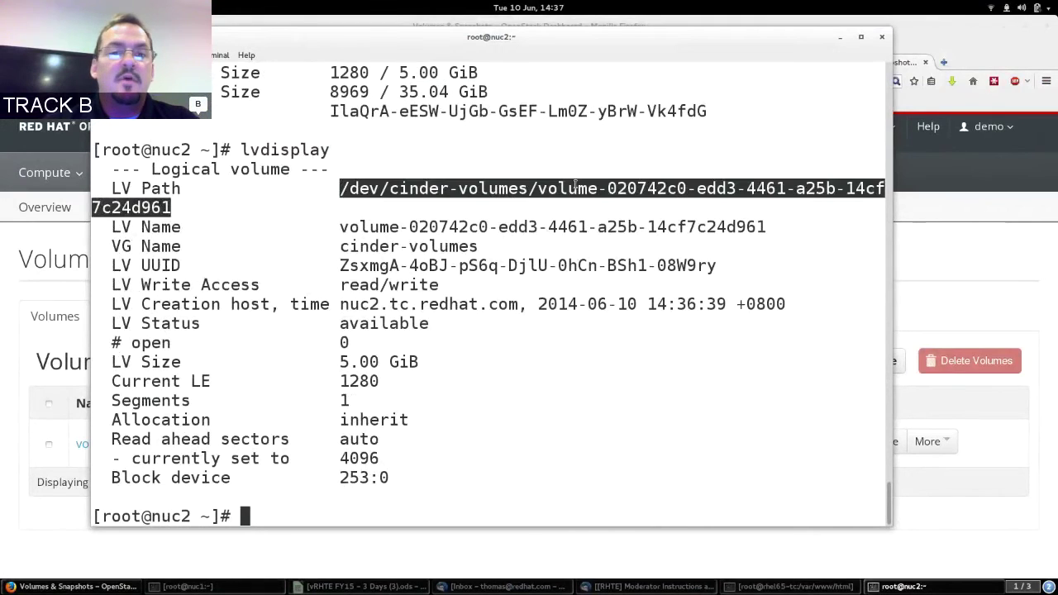
pyautogui.tripleClick(364, 361)
pyautogui.click(364, 357)
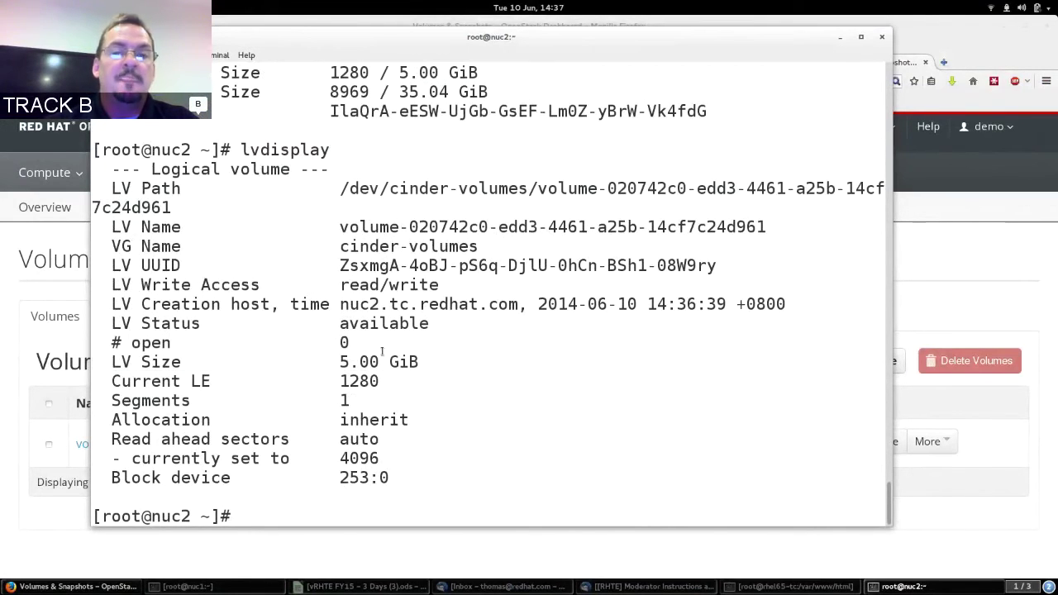
pyautogui.click(974, 240)
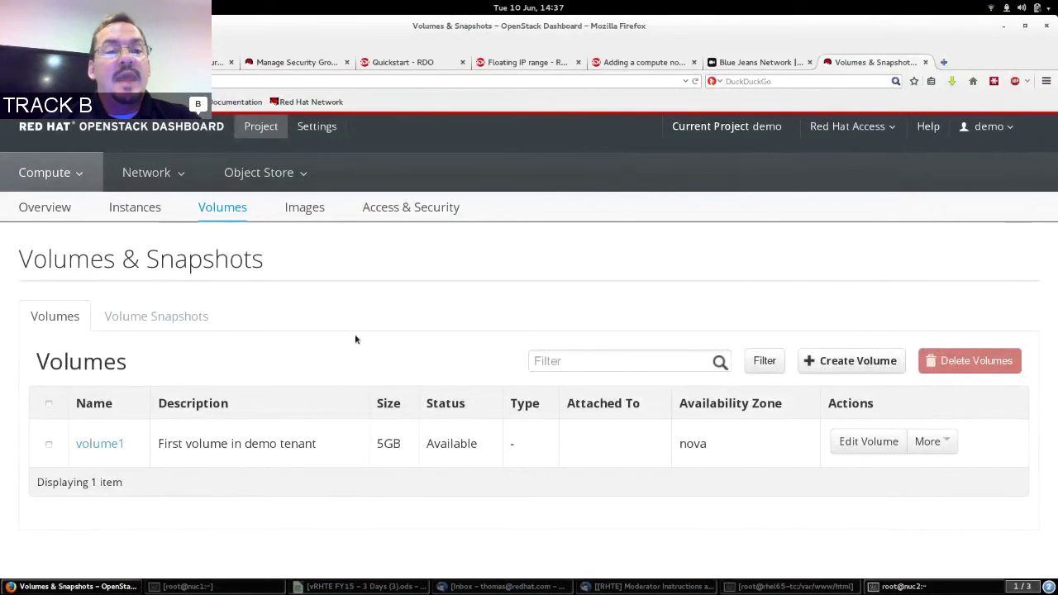
# Attach volume1 to instance rhel65-tc through Edit Attachments.
pyautogui.click(937, 444)
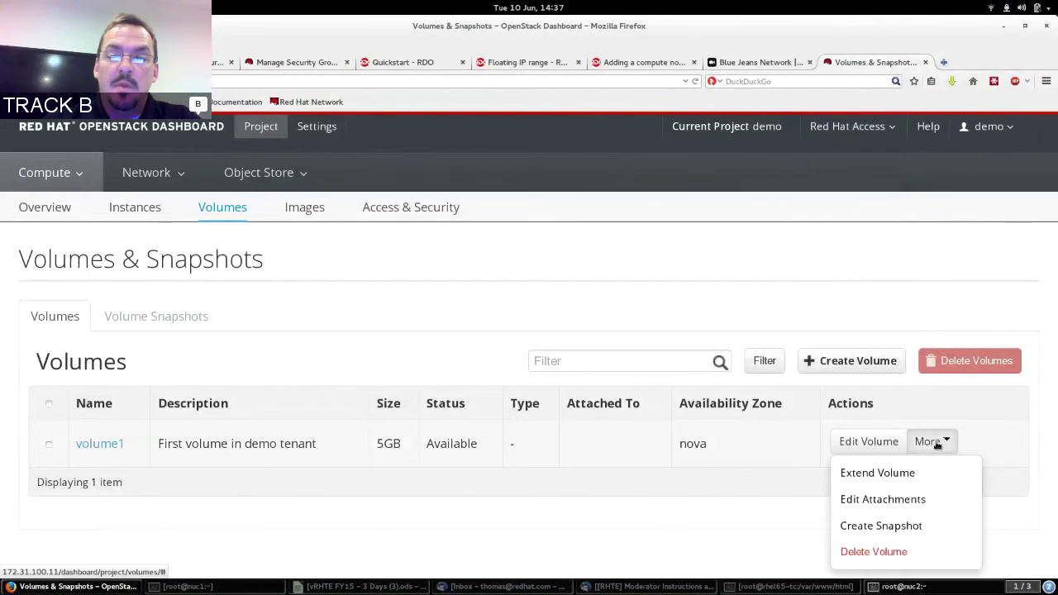
pyautogui.click(888, 499)
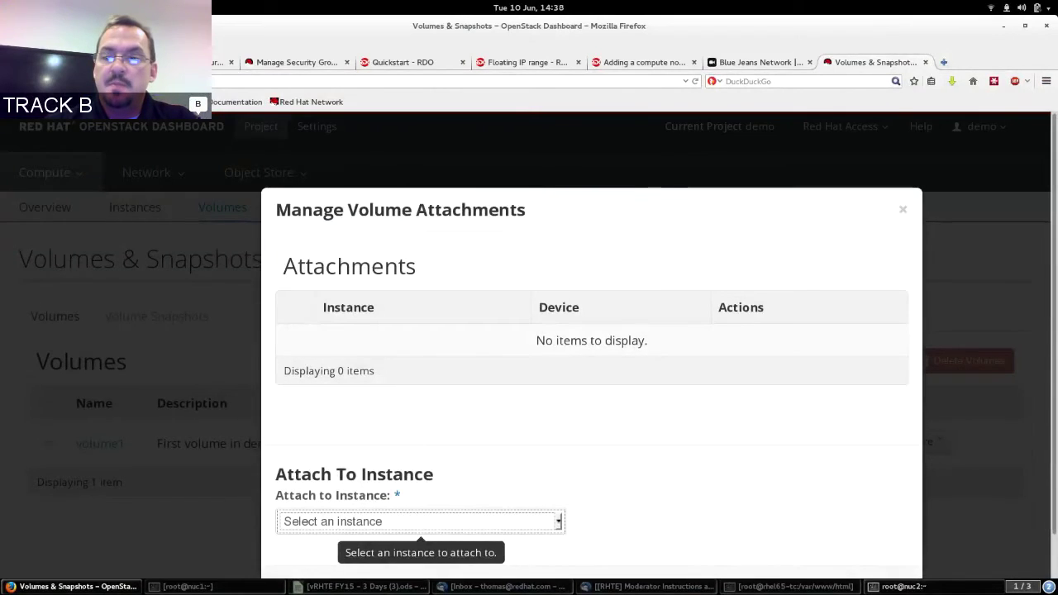
pyautogui.scroll(-1, 746, 481)
pyautogui.click(512, 477)
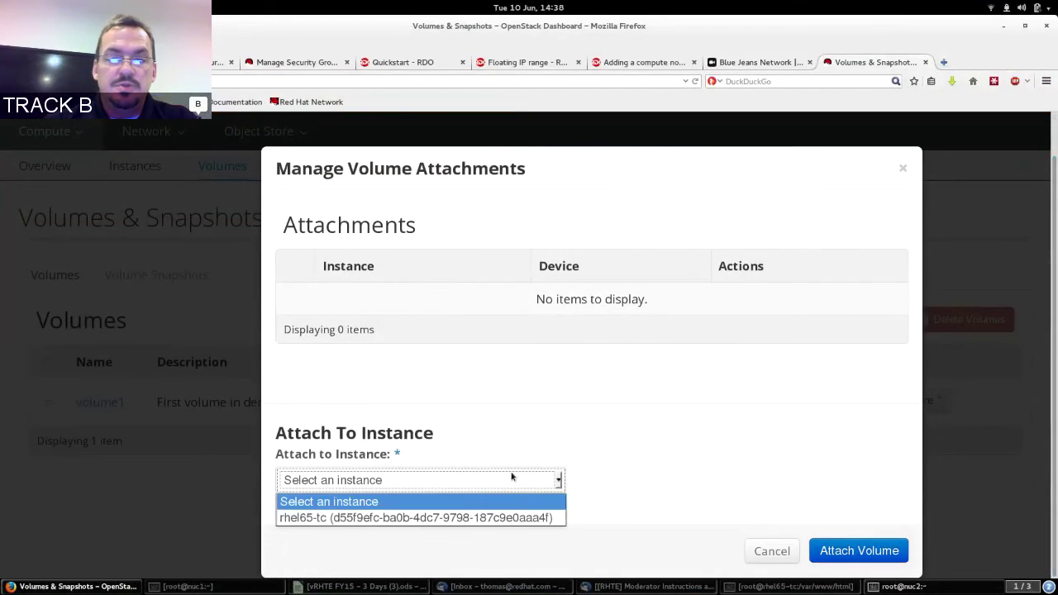
pyautogui.click(447, 518)
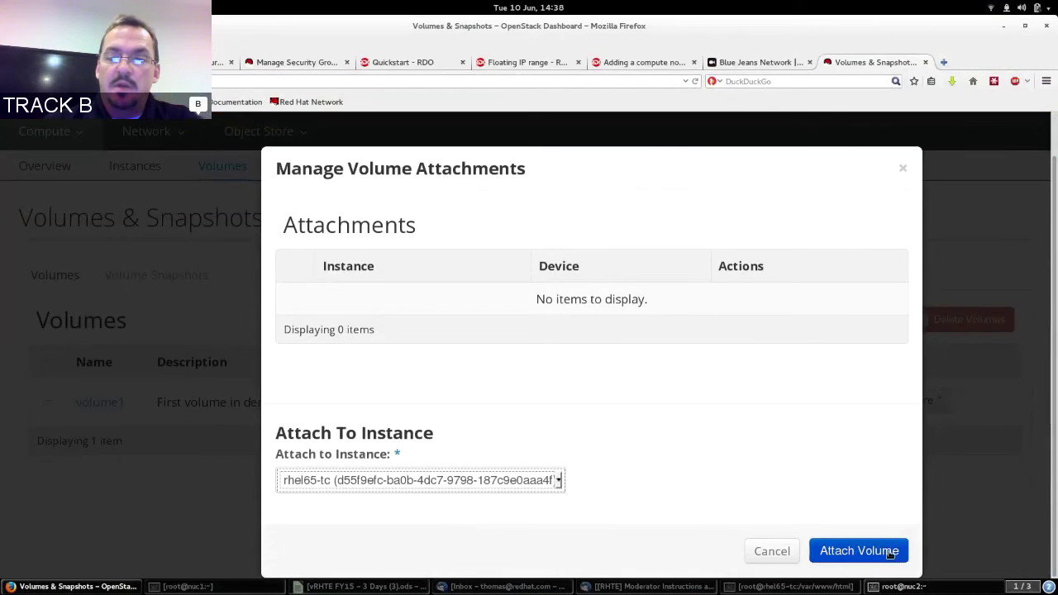
pyautogui.click(869, 552)
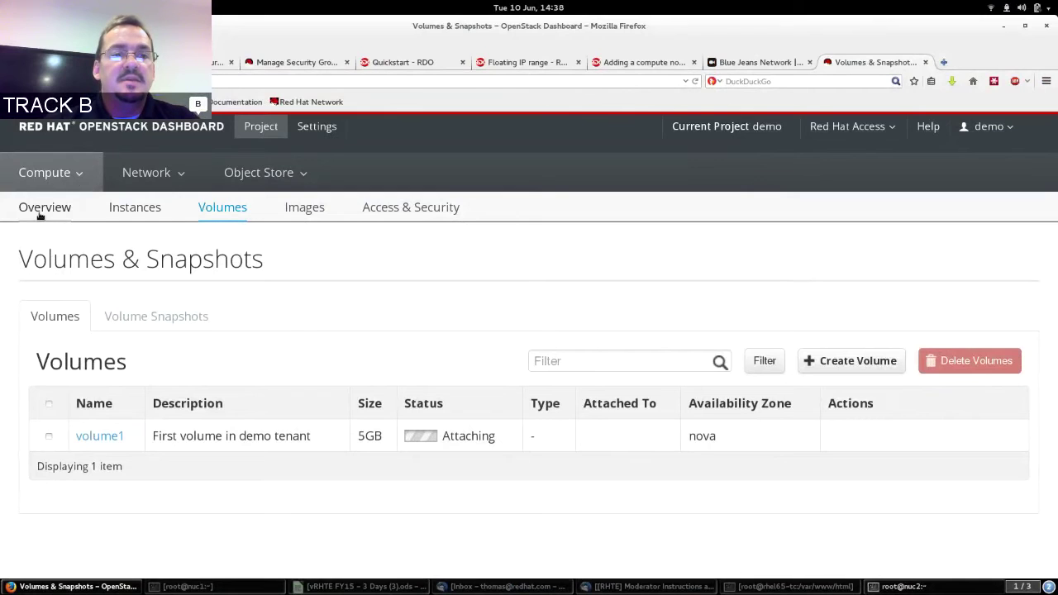
# Open the console of instance rhel65-tc from the Instances list.
pyautogui.click(149, 212)
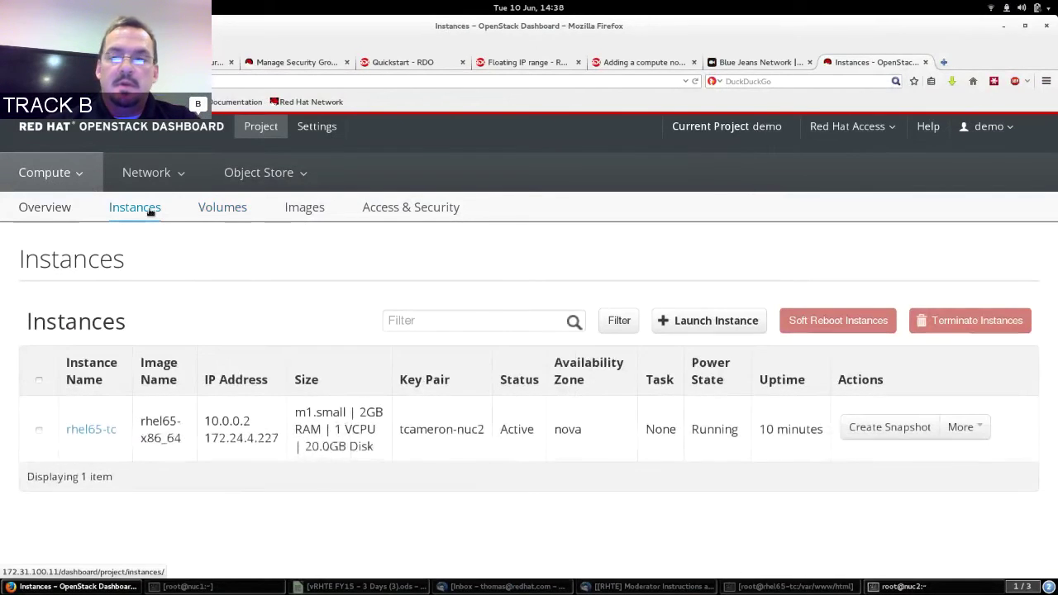
pyautogui.click(951, 431)
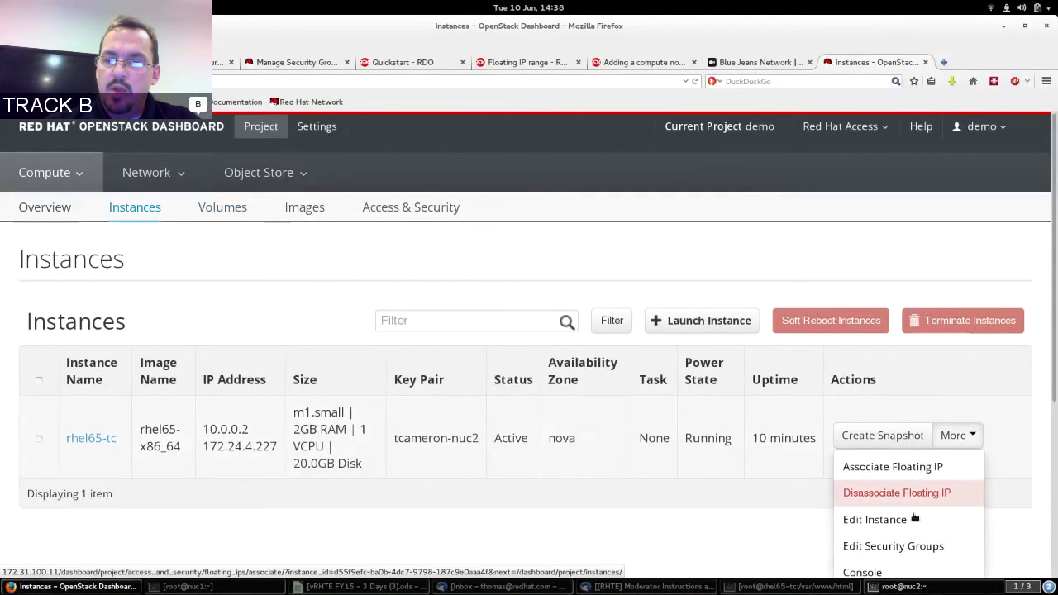
pyautogui.click(878, 570)
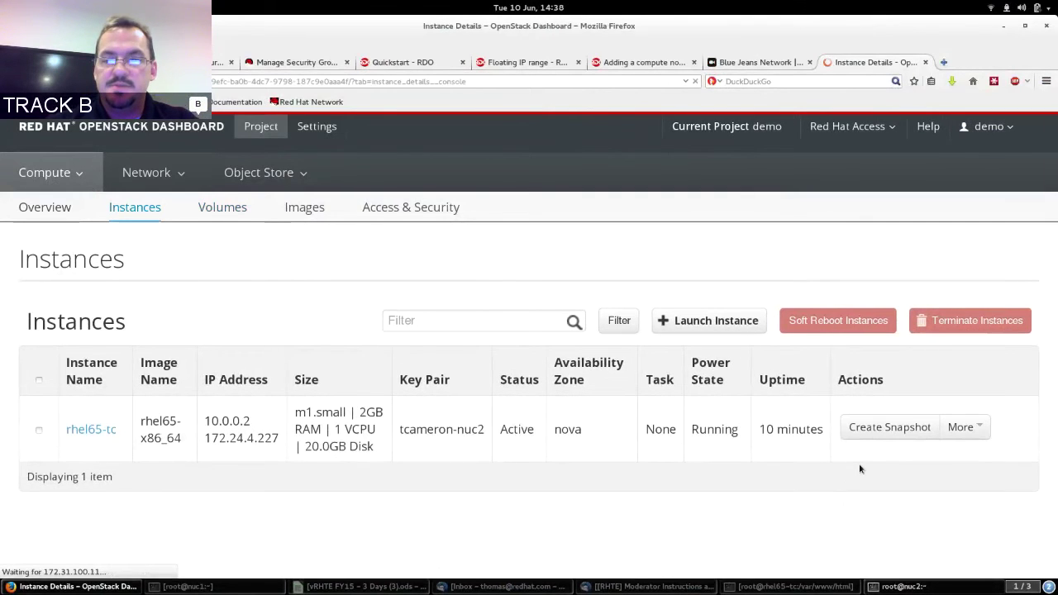
pyautogui.scroll(-5, 1038, 341)
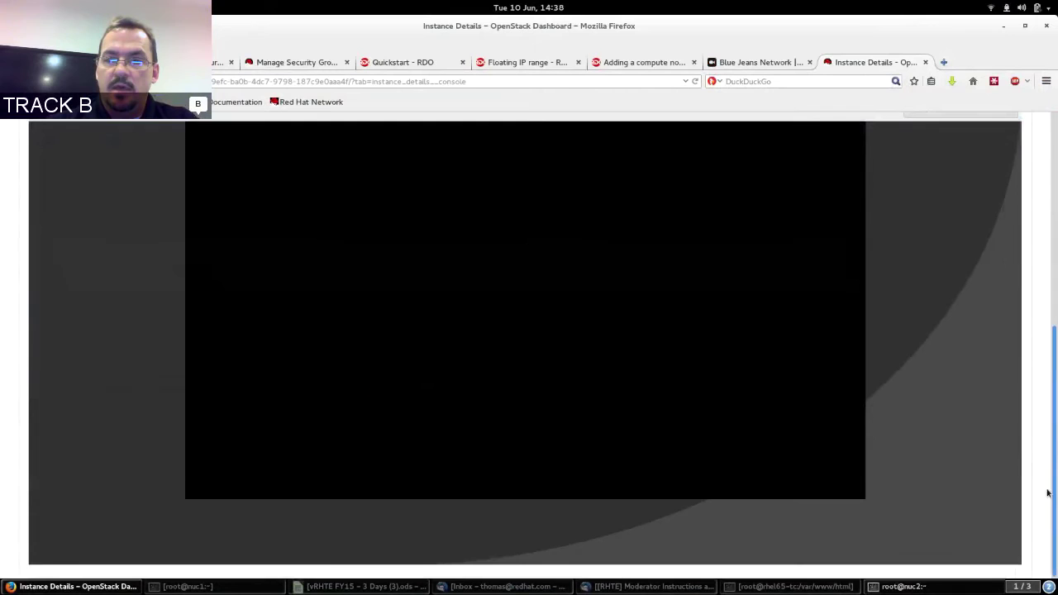
pyautogui.scroll(5, 1039, 441)
pyautogui.scroll(-4, 1039, 441)
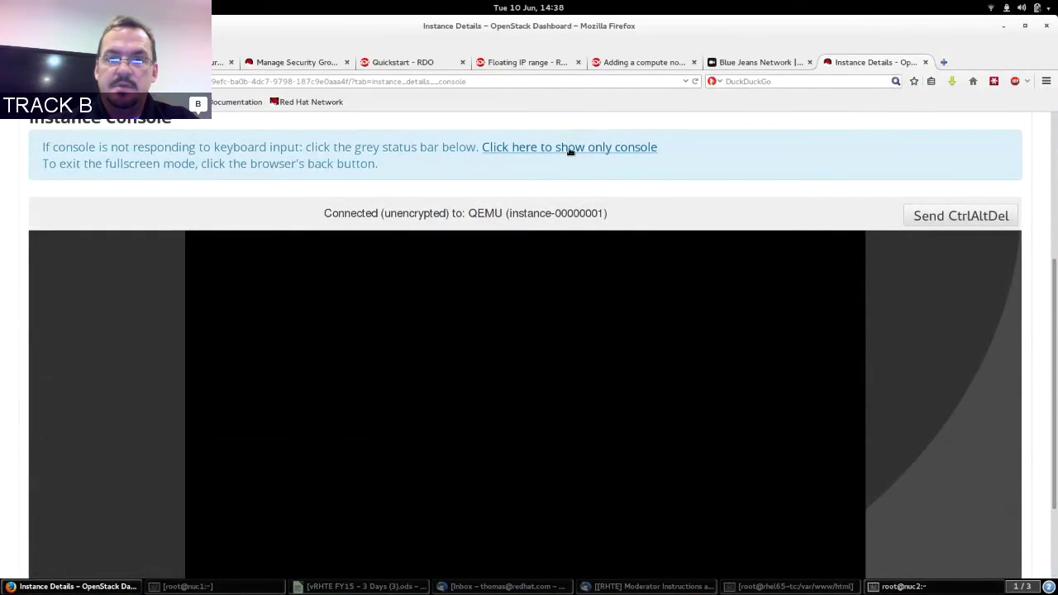
# View the console alone at the RHEL 6.5 login prompt, then reload the instance details page.
pyautogui.click(569, 147)
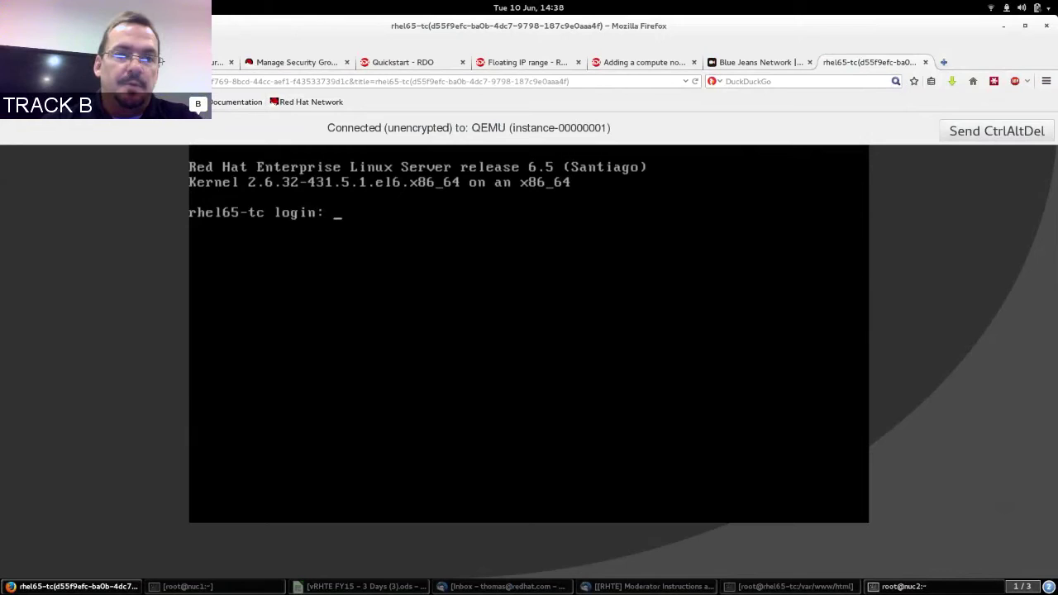
pyautogui.press('F5')
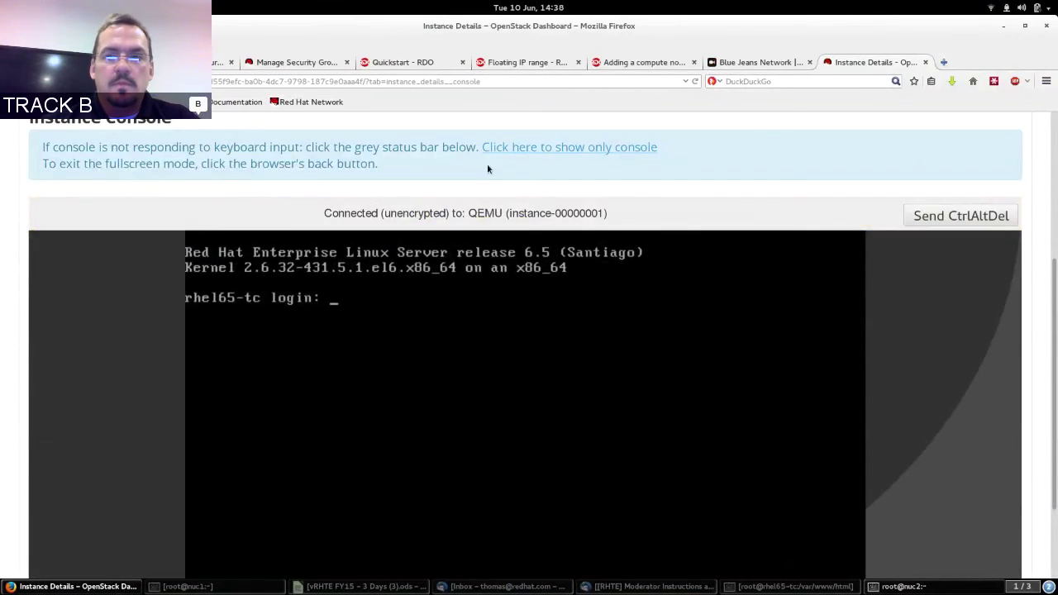
pyautogui.scroll(5, 855, 172)
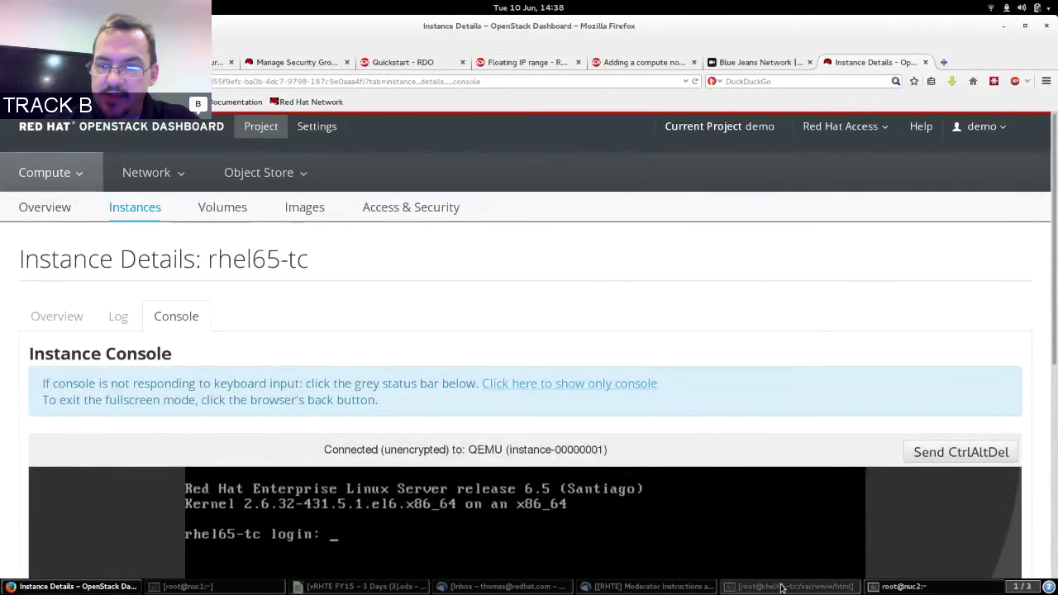
pyautogui.click(781, 587)
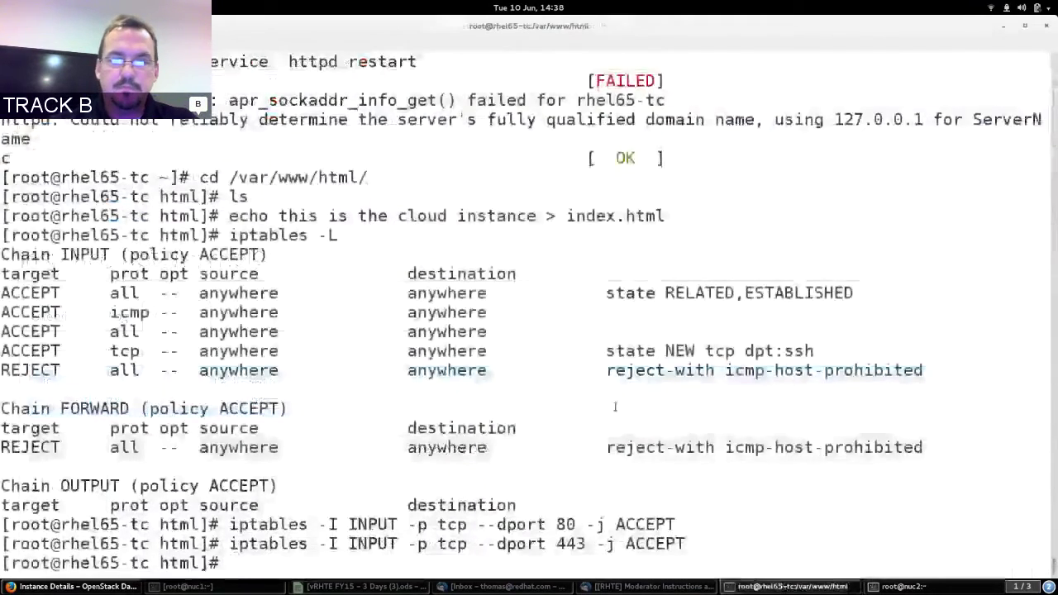
# Go to the home directory and check dmesg | tail for the new vdb disk message.
pyautogui.press('Return')
pyautogui.write('cd')
pyautogui.press('Return')
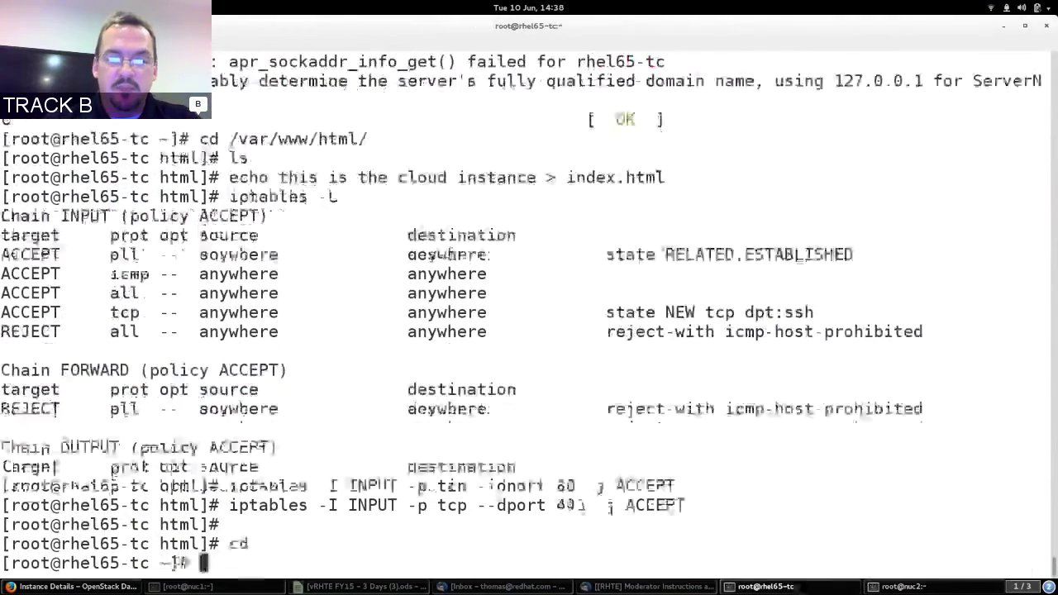
pyautogui.write('dmesg | tail')
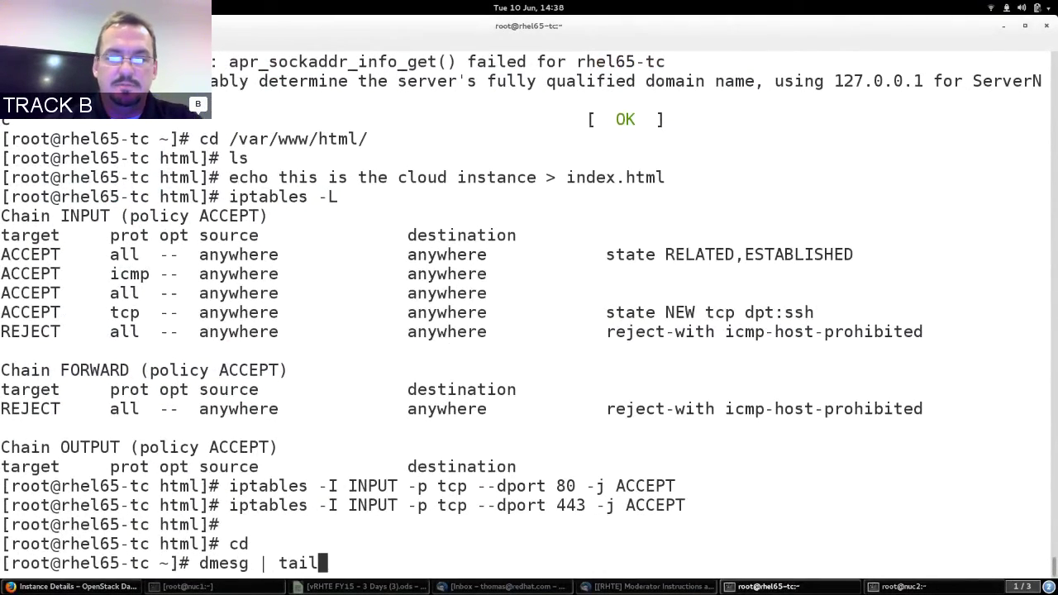
pyautogui.press('Return')
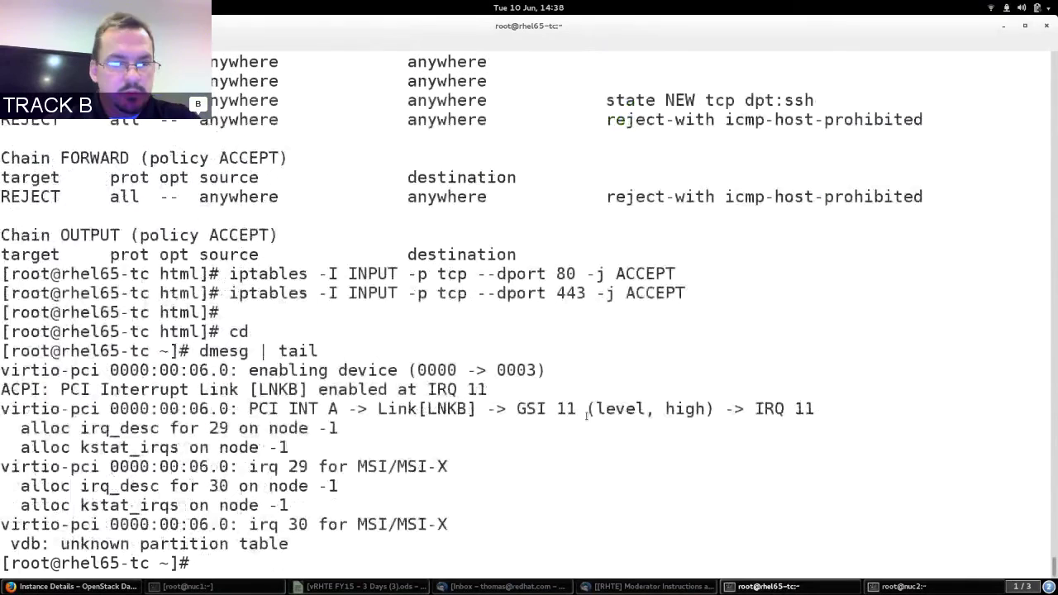
pyautogui.moveTo(10, 543); pyautogui.dragTo(289, 544)
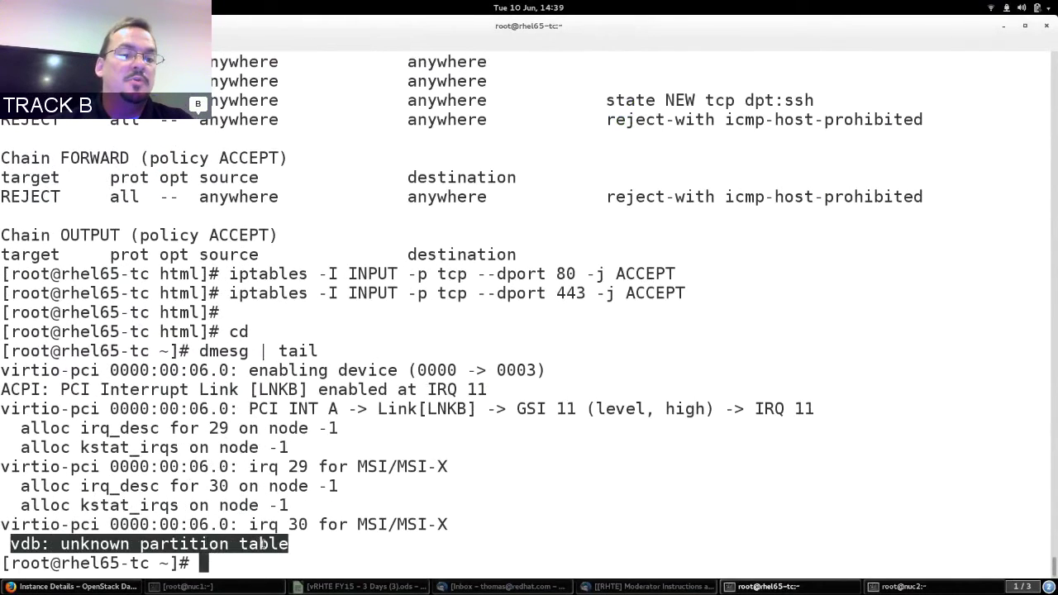
pyautogui.click(262, 544)
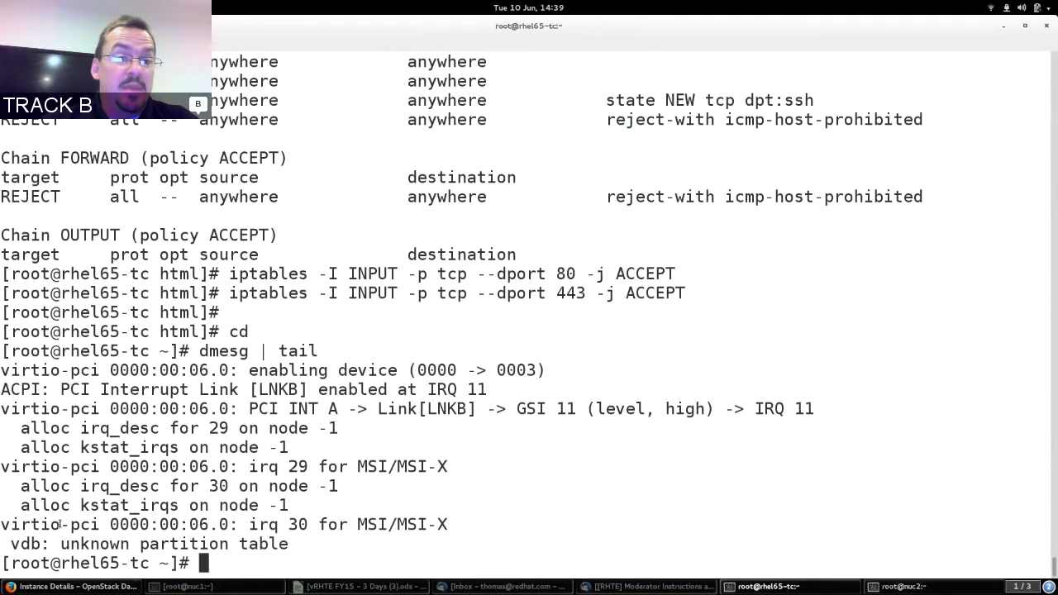
pyautogui.doubleClick(13, 524)
pyautogui.moveTo(12, 524); pyautogui.dragTo(281, 544)
pyautogui.click(281, 544)
# List /proc/partitions, confirming vdb is present with 5242880 blocks.
pyautogui.write('cat')
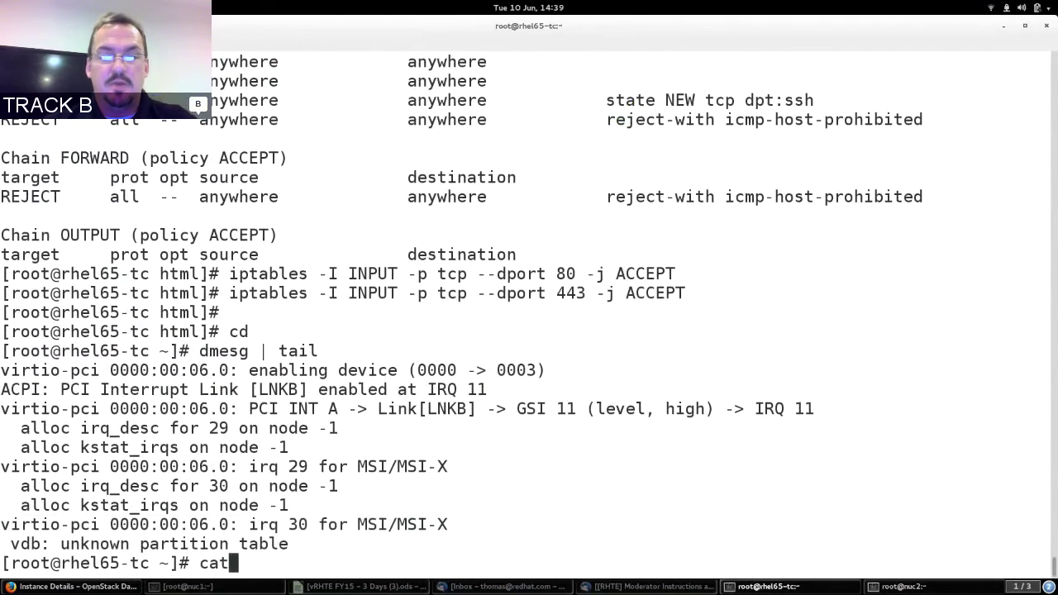
pyautogui.write(' /proc/par')
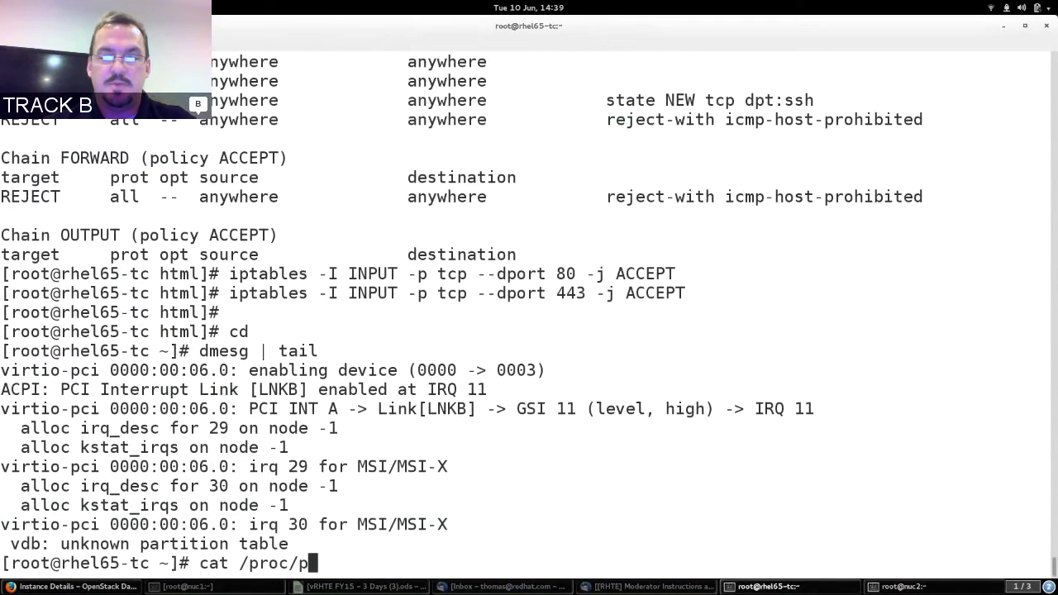
pyautogui.press('Tab')
pyautogui.press('Return')
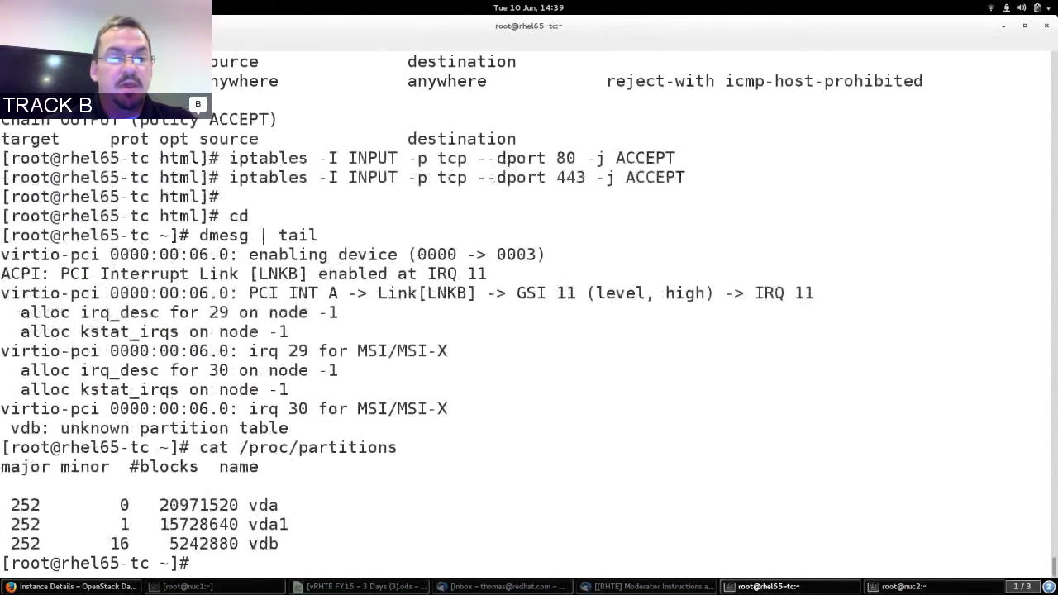
pyautogui.doubleClick(261, 544)
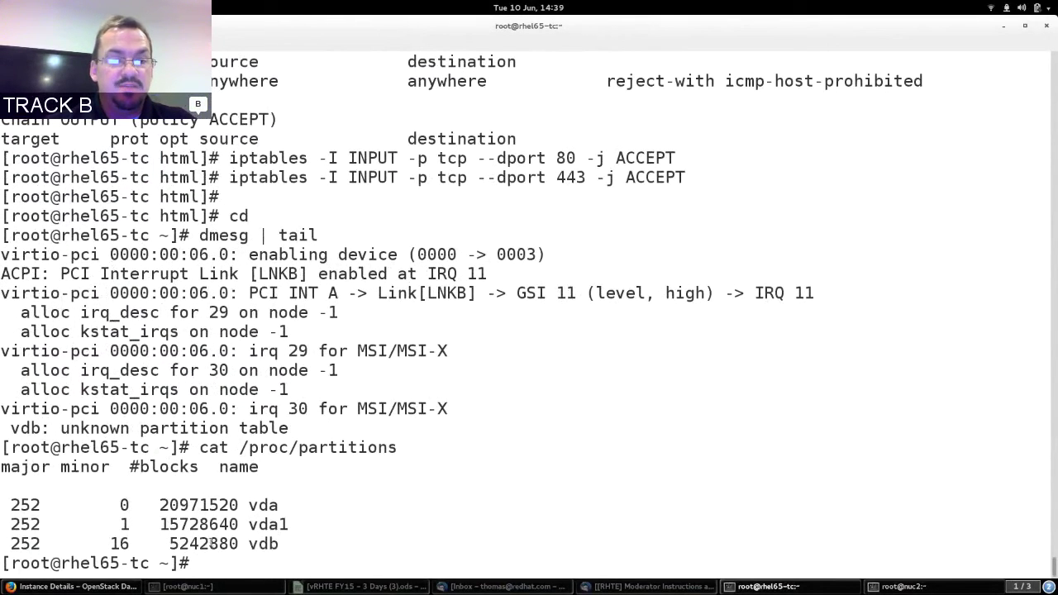
pyautogui.tripleClick(222, 544)
pyautogui.click(262, 521)
pyautogui.write('fdisk ')
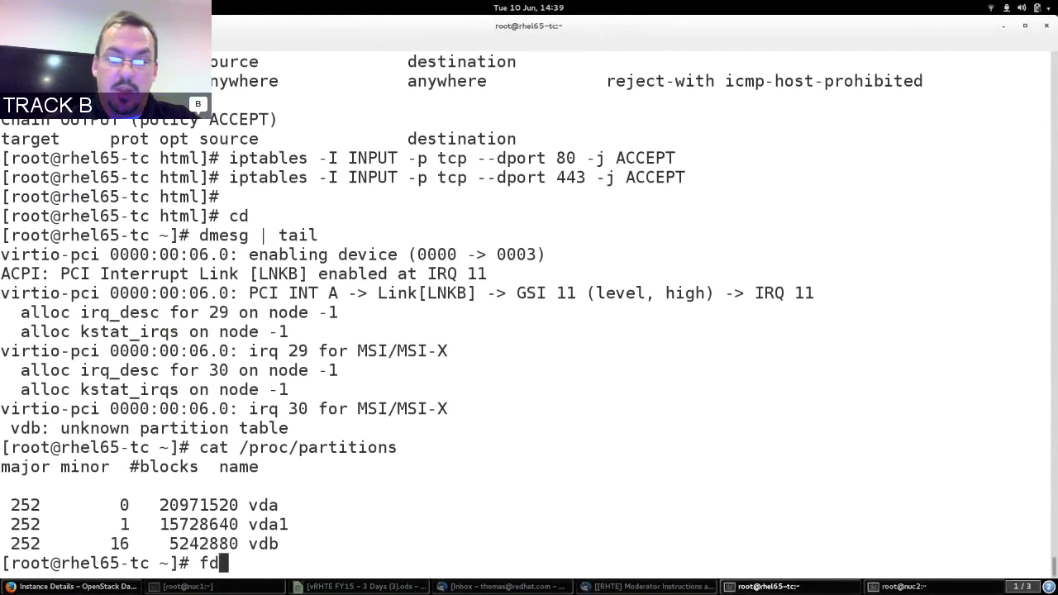
pyautogui.write('/dev/')
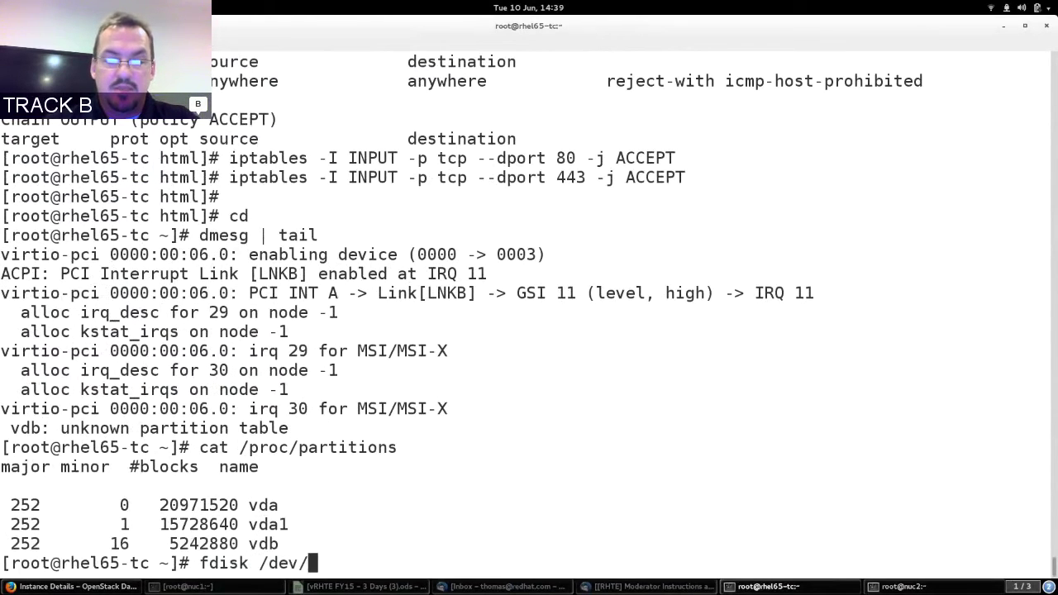
pyautogui.write('vdb')
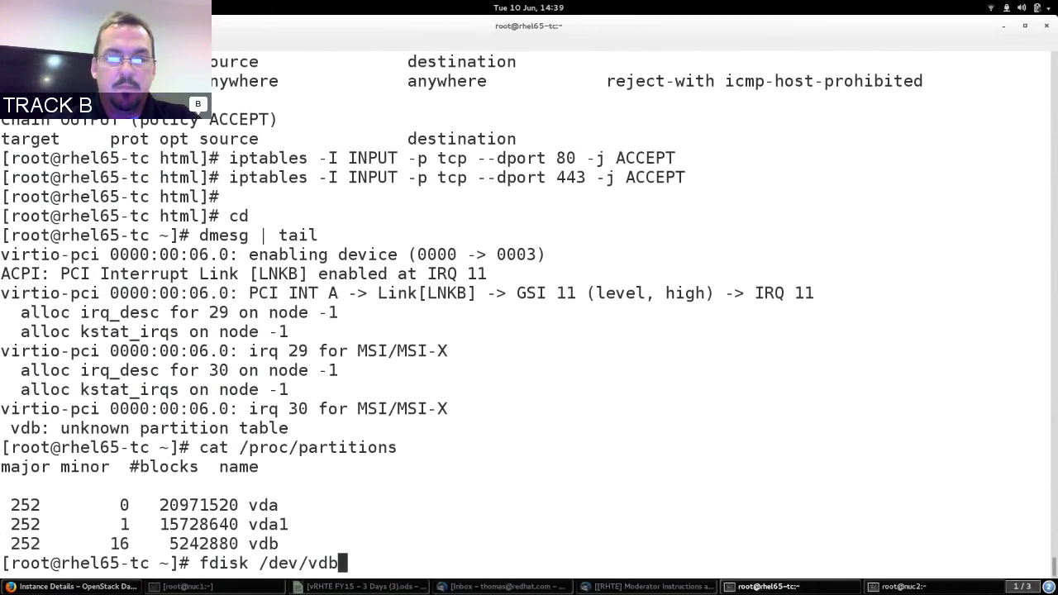
# Reopen /dev/vdb in fdisk with the -uc sector-mode options.
pyautogui.press('Return')
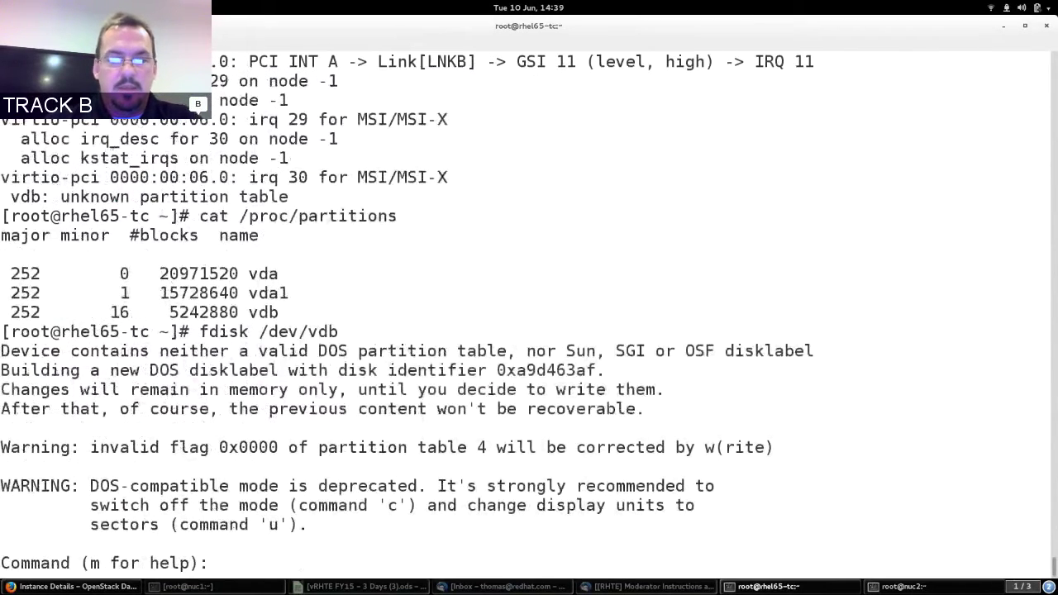
pyautogui.write('q')
pyautogui.press('Return')
pyautogui.press('Up')
pyautogui.press('Left')
pyautogui.press('Left')
pyautogui.press('Left')
pyautogui.press('Left')
pyautogui.press('Left')
pyautogui.press('Left')
pyautogui.press('Left')
pyautogui.press('Left')
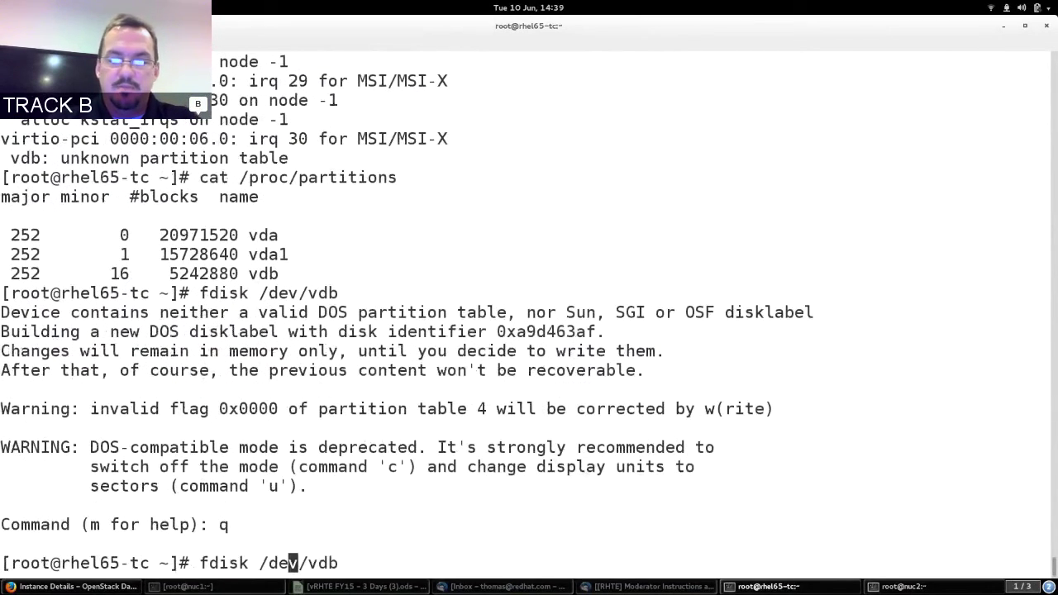
pyautogui.write('-uc')
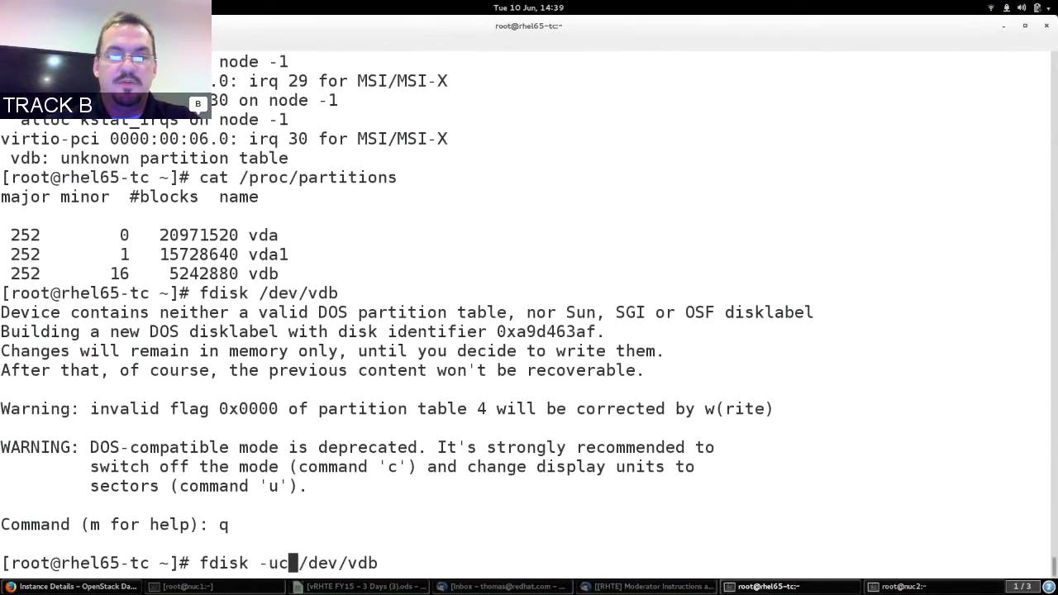
pyautogui.press('Return')
# Create primary partition 1 spanning the whole disk, write it, and format /dev/vdb1 as ext4.
pyautogui.write('n')
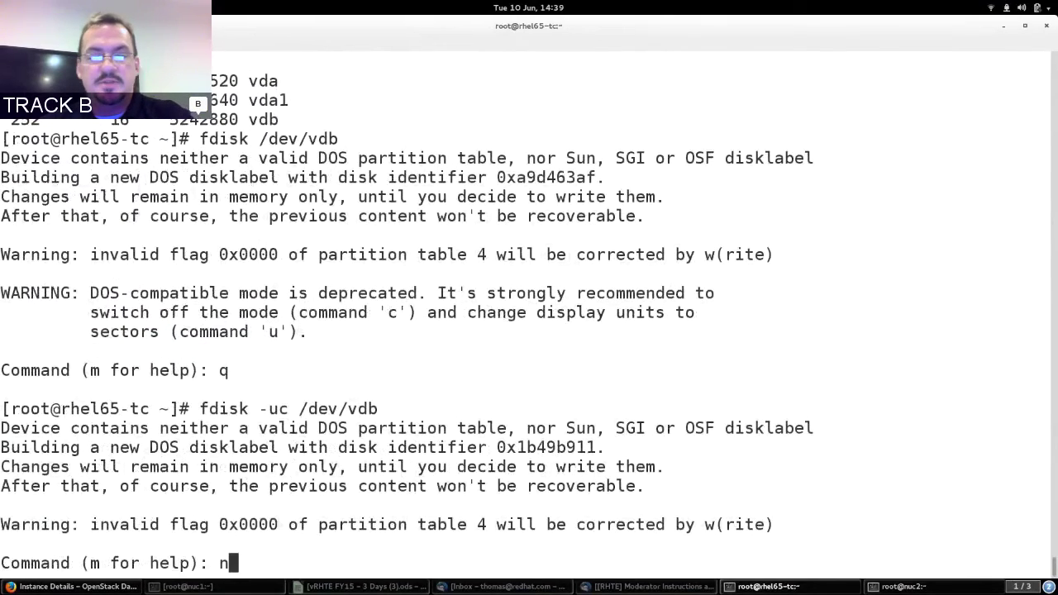
pyautogui.press('Return')
pyautogui.write('p')
pyautogui.press('Return')
pyautogui.write('1')
pyautogui.press('Return')
pyautogui.press('Return')
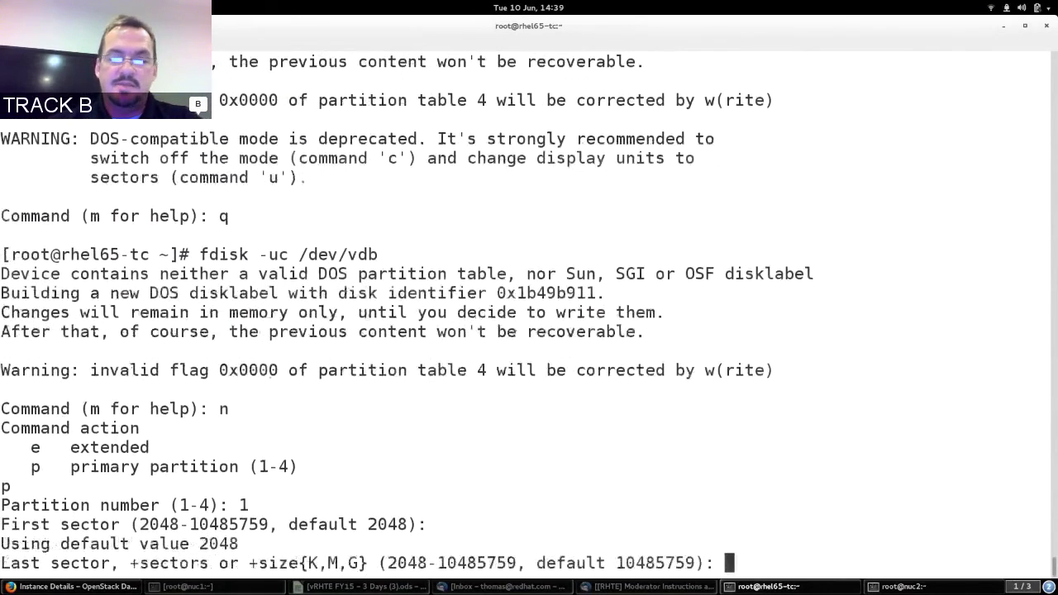
pyautogui.press('Return')
pyautogui.write('p')
pyautogui.press('Return')
pyautogui.write('w')
pyautogui.press('Return')
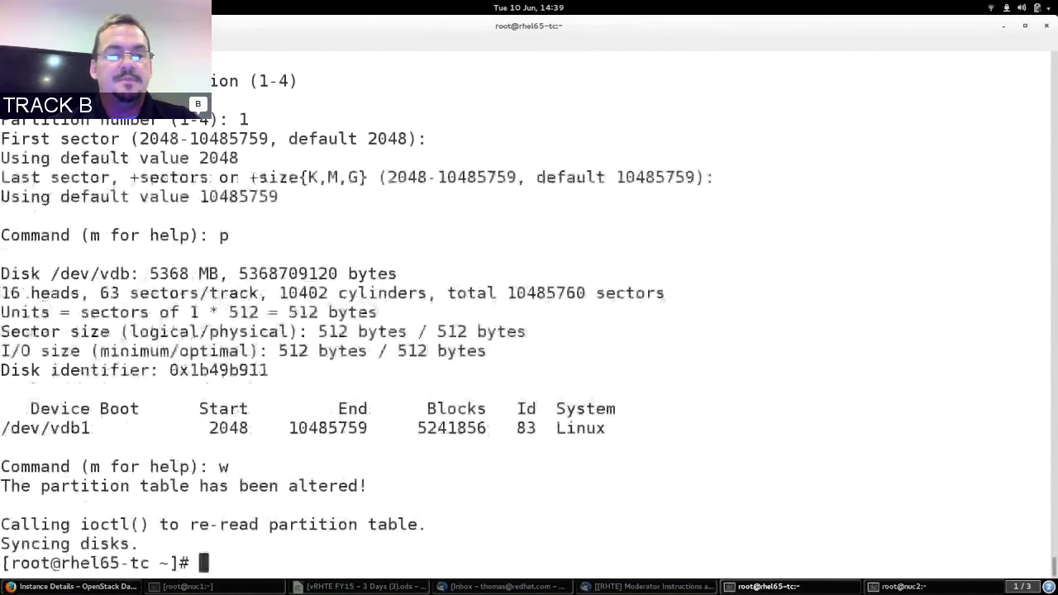
pyautogui.write('mkfs')
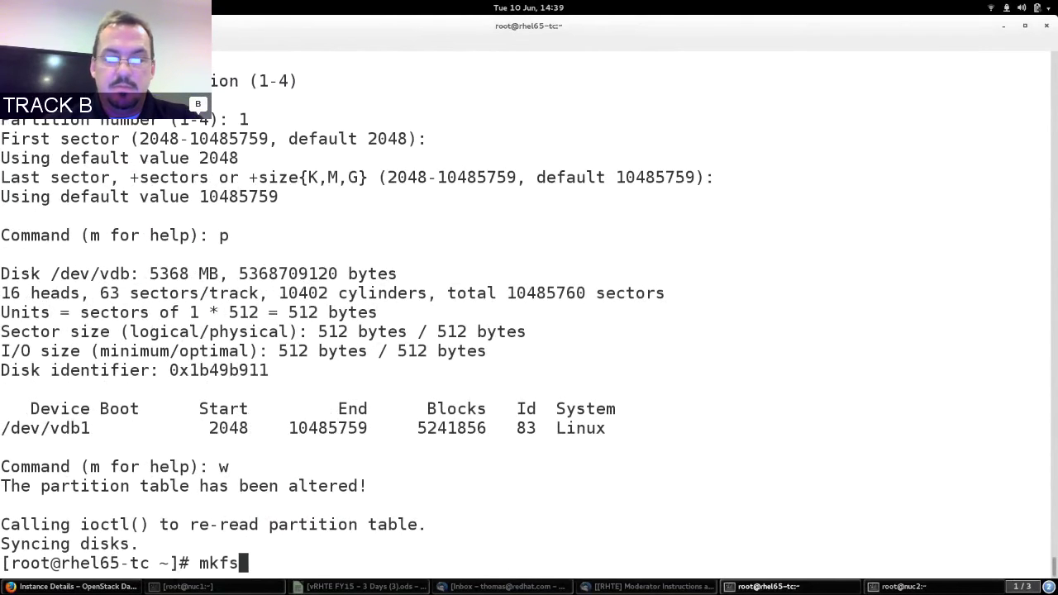
pyautogui.write('.ext4')
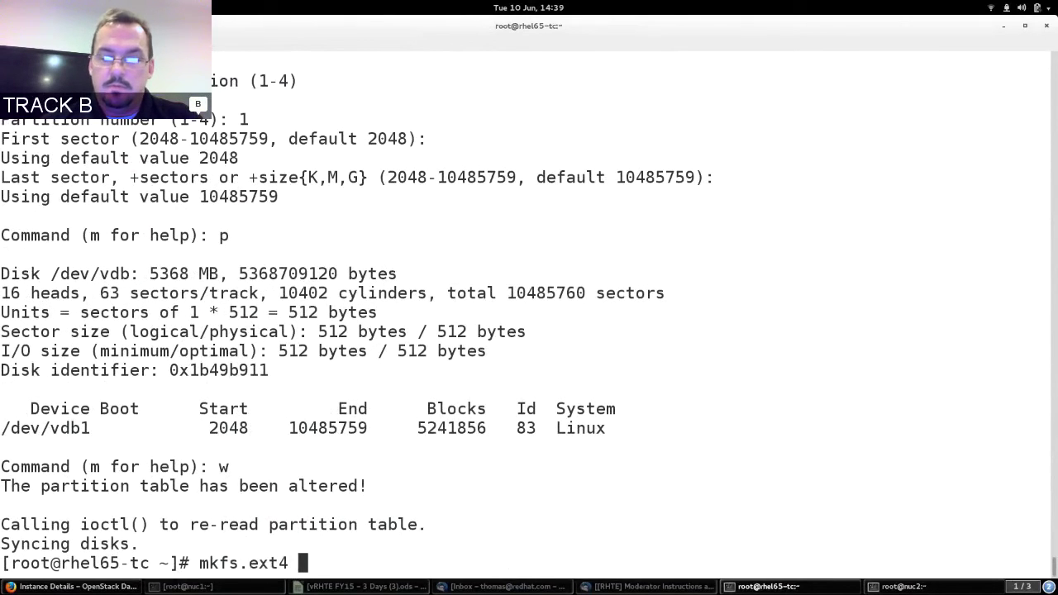
pyautogui.write(' /dev/vdb1')
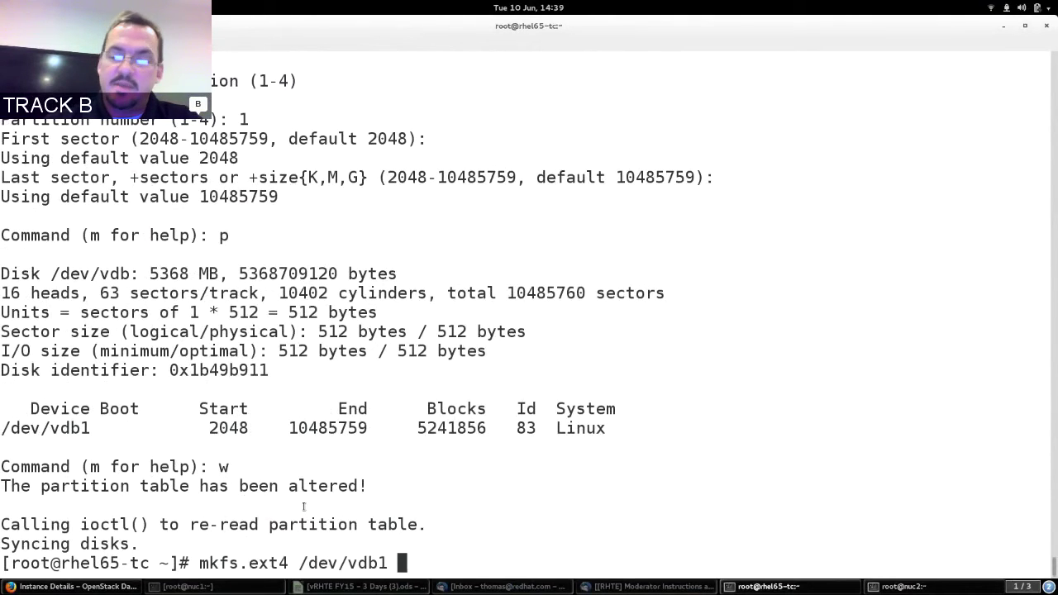
pyautogui.press('Return')
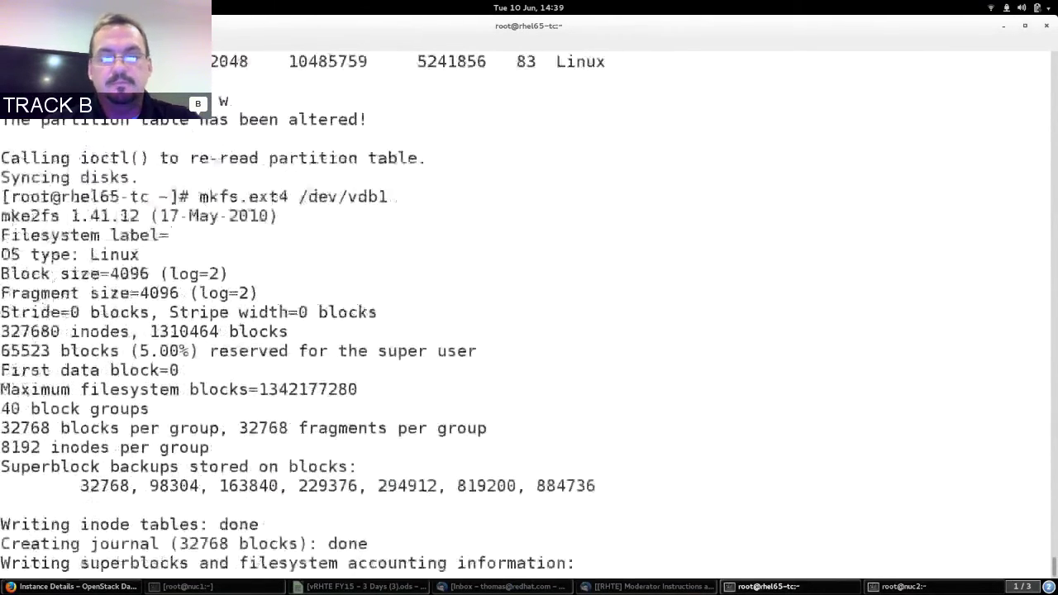
# Mount /dev/vdb1 on /var/www/html and list its contents.
pyautogui.write('mount /dev/')
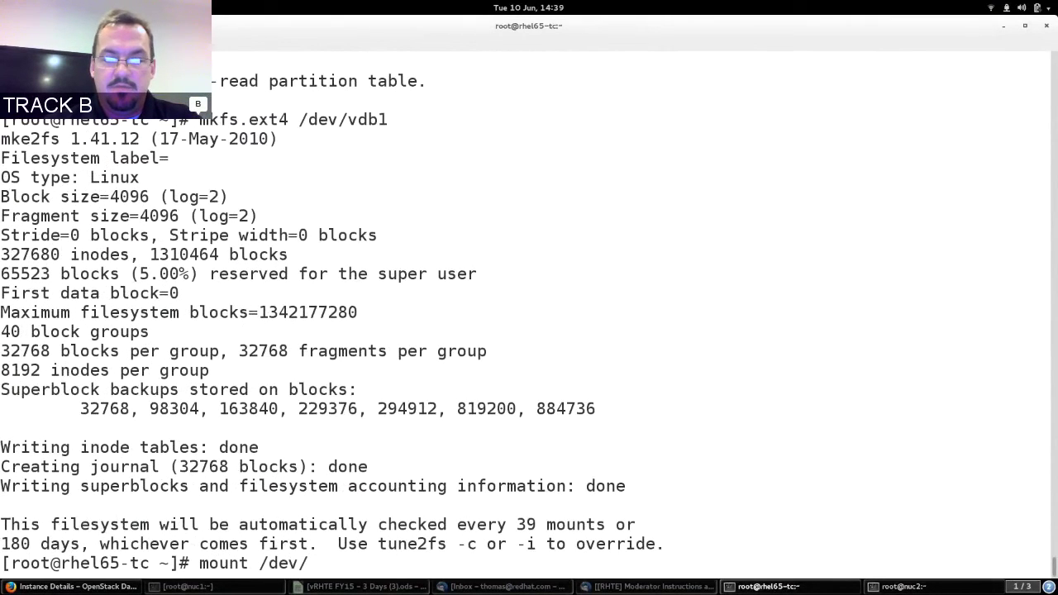
pyautogui.write('vdb1 /')
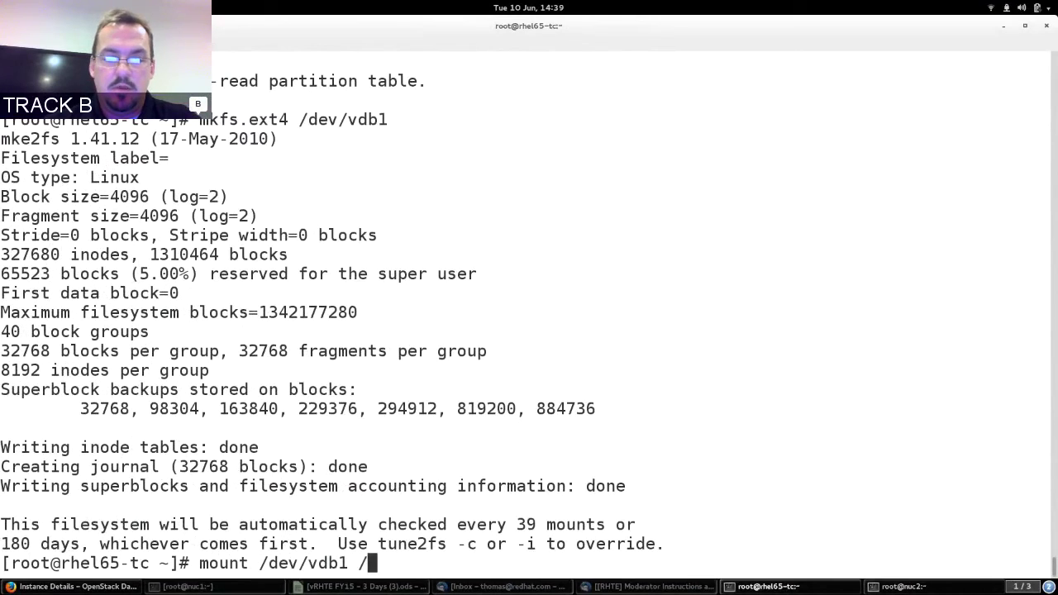
pyautogui.write('var/www/')
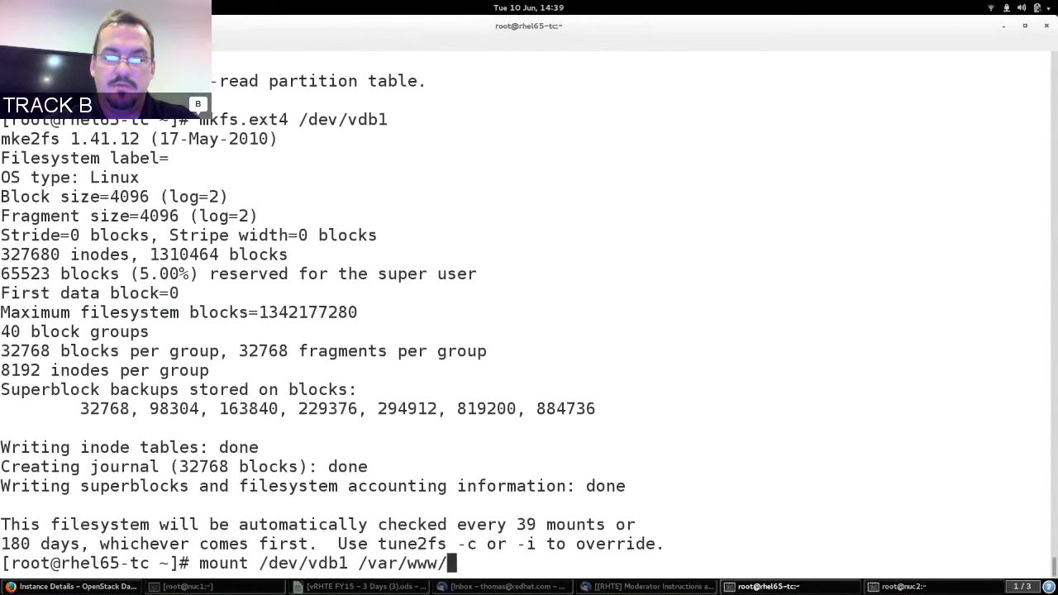
pyautogui.write('html/')
pyautogui.press('Return')
pyautogui.write('ls')
pyautogui.hotkey('alt', '.')
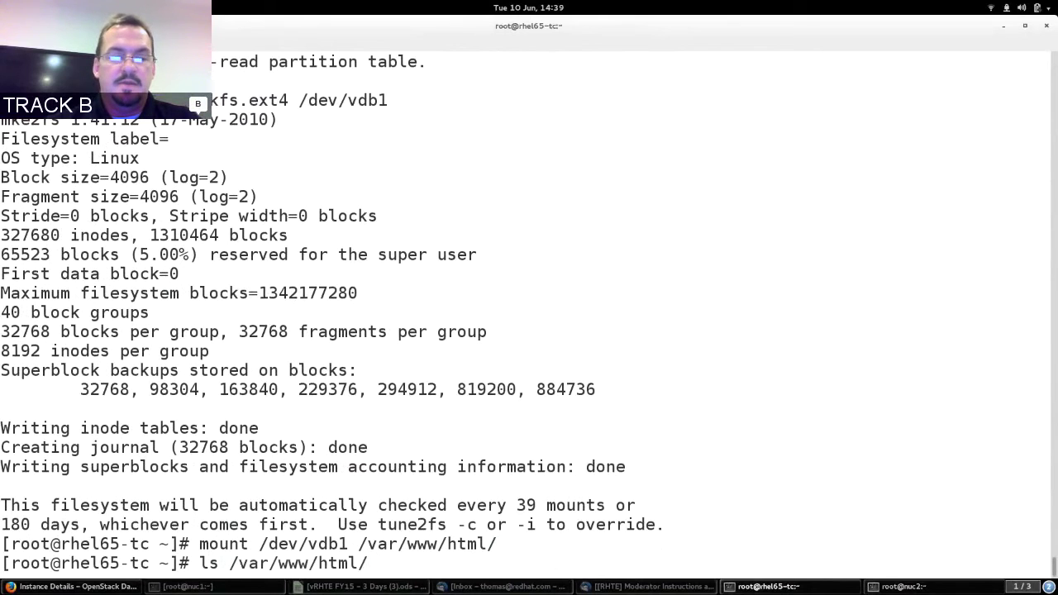
pyautogui.press('Return')
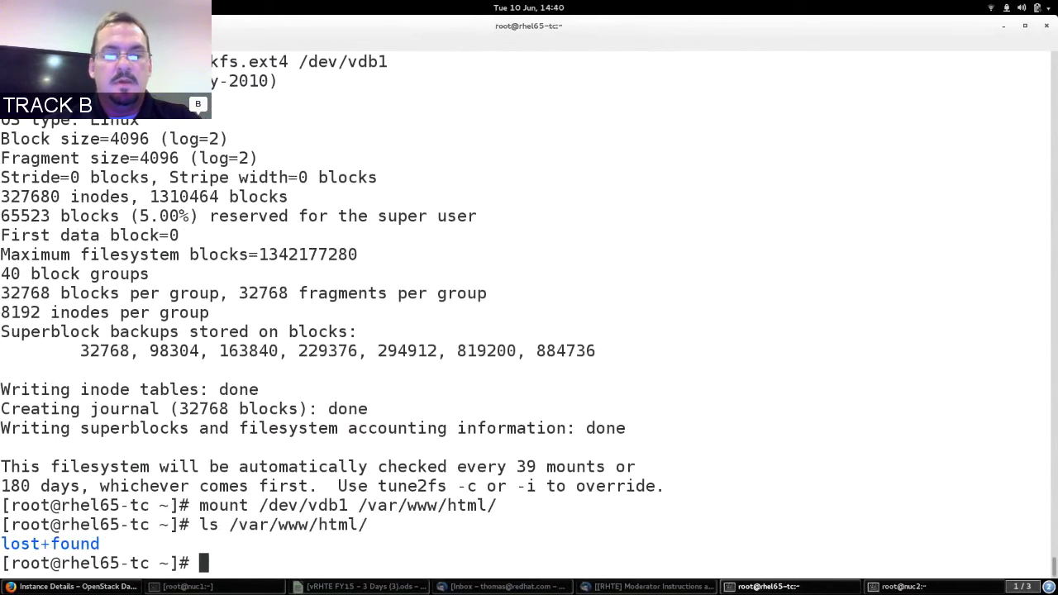
# Append the last /etc/mtab entry, the vdb1 mount, to /etc/fstab.
pyautogui.write('t')
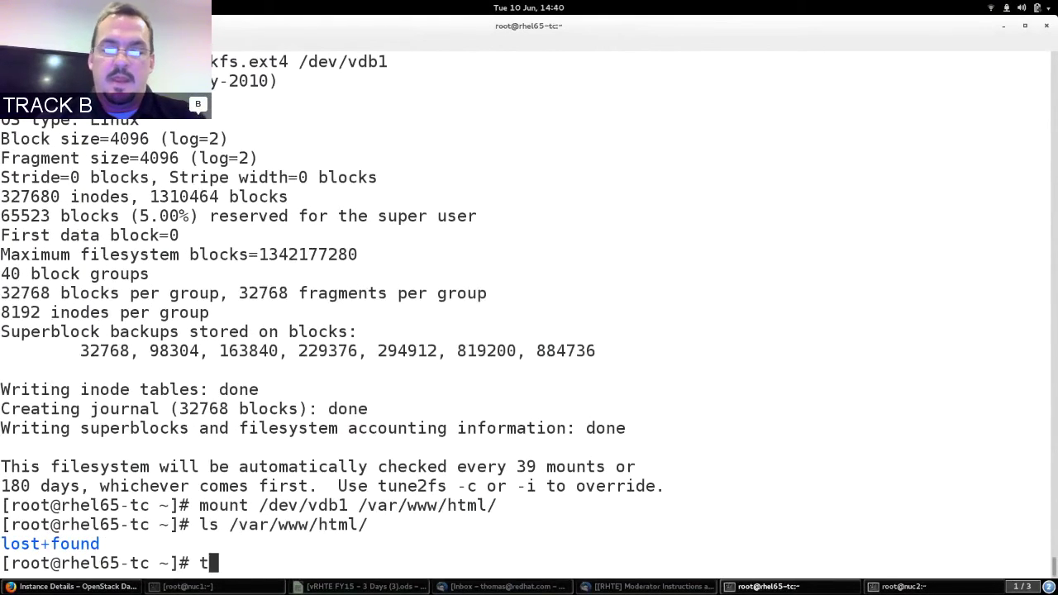
pyautogui.write('ail -')
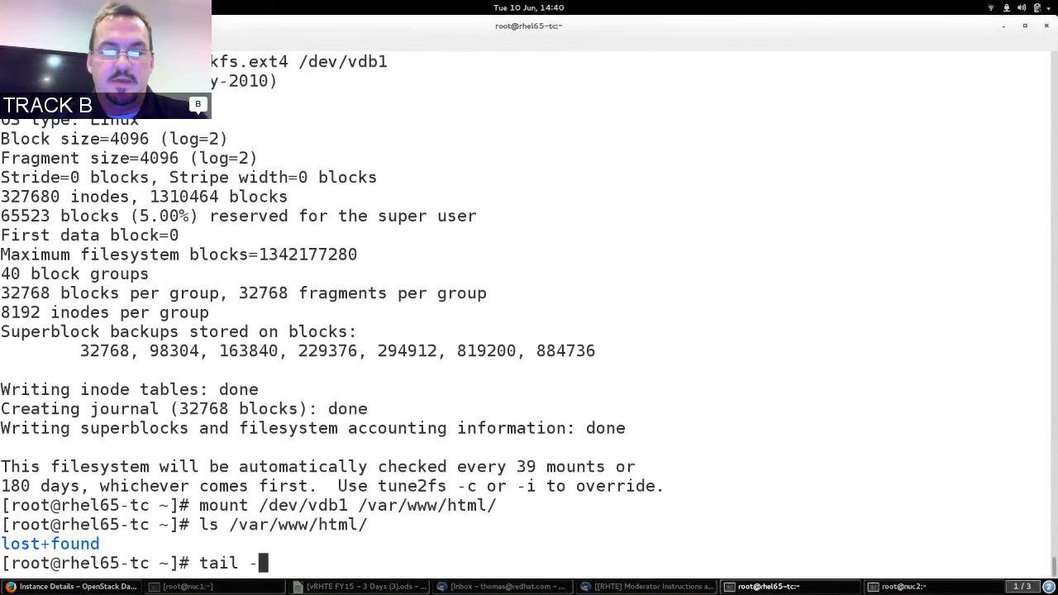
pyautogui.write('1 /etc/mta')
pyautogui.press('Tab')
pyautogui.press('Return')
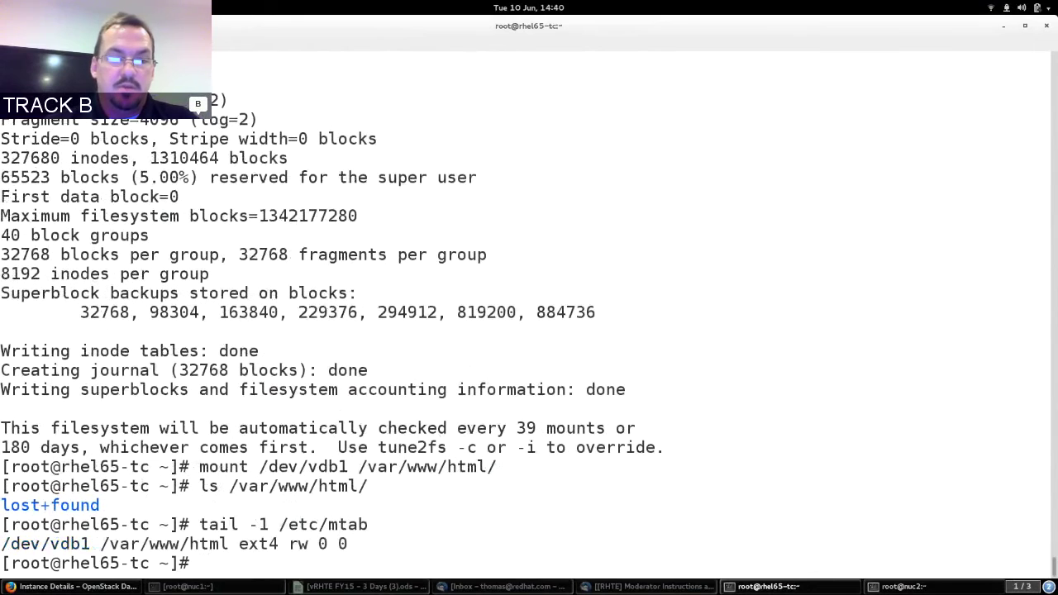
pyautogui.tripleClick(106, 542)
pyautogui.click(105, 542)
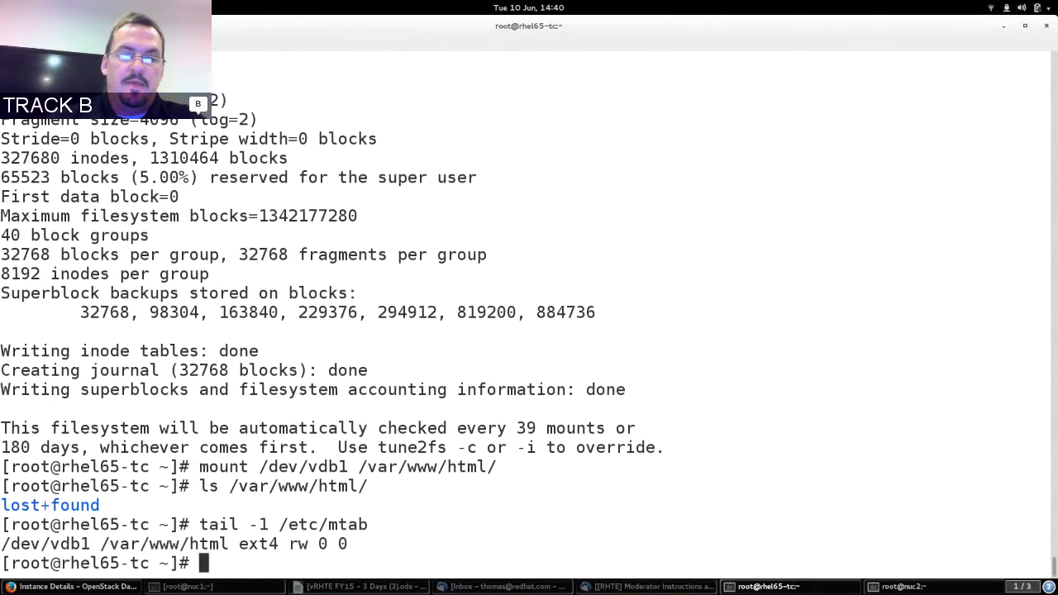
pyautogui.press('Up')
pyautogui.write('>> /etc/')
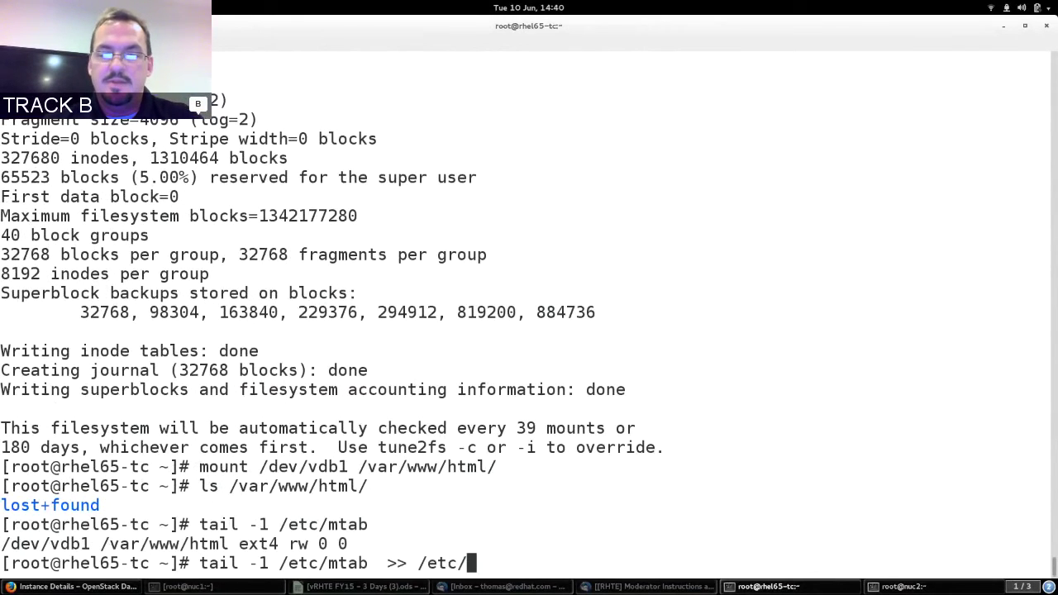
pyautogui.write('fstab')
pyautogui.press('Return')
# Display /etc/fstab to confirm the new /dev/vdb1 entry.
pyautogui.write('ls')
pyautogui.press('BackSpace')
pyautogui.press('BackSpace')
pyautogui.write('cat ')
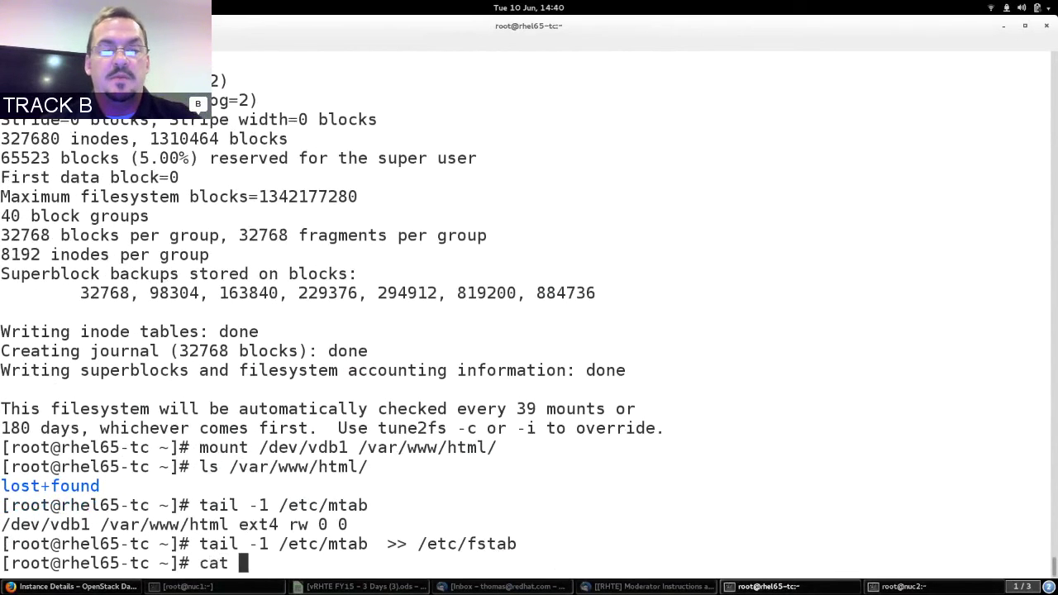
pyautogui.write('/etc/fs')
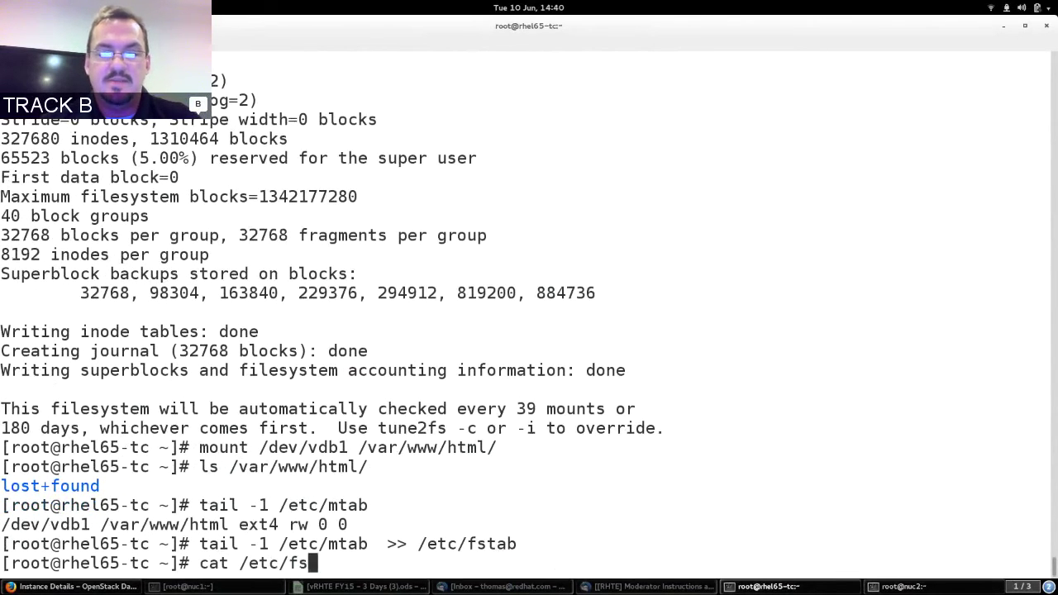
pyautogui.write('tab')
pyautogui.press('Return')
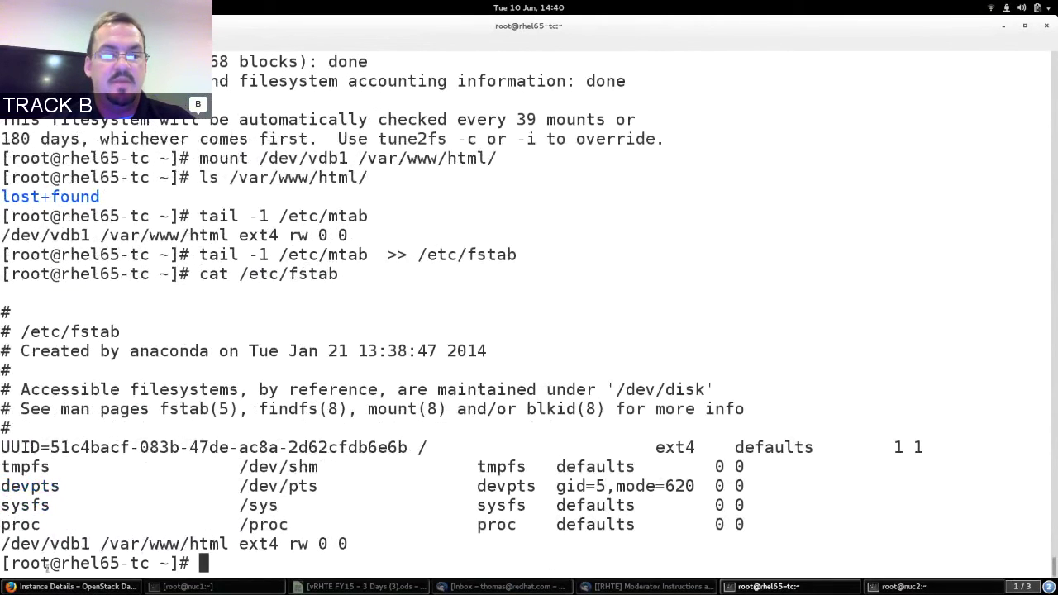
pyautogui.doubleClick(57, 543)
pyautogui.click(402, 537)
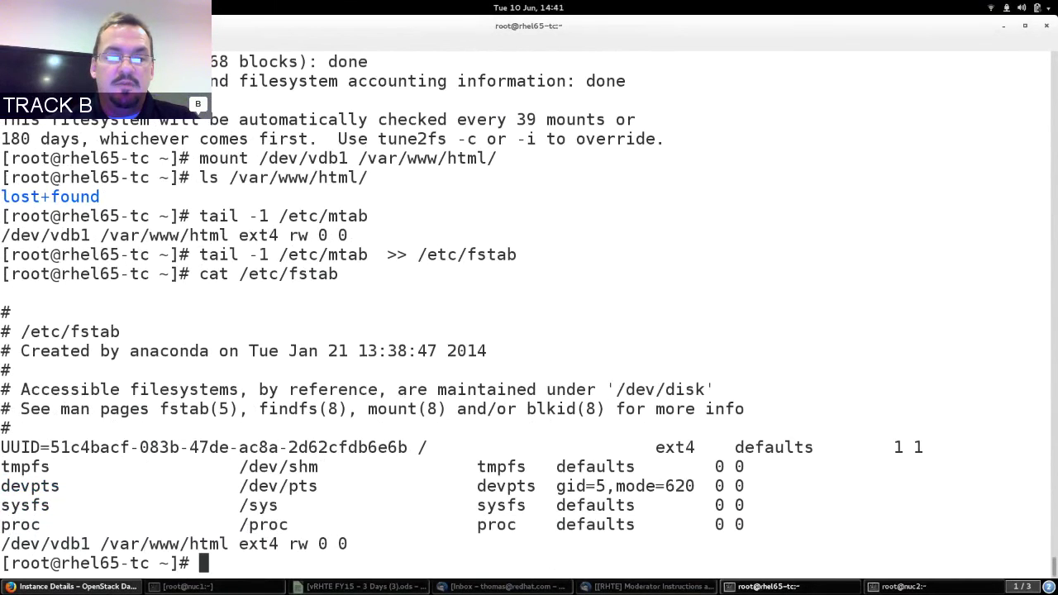
pyautogui.click(73, 586)
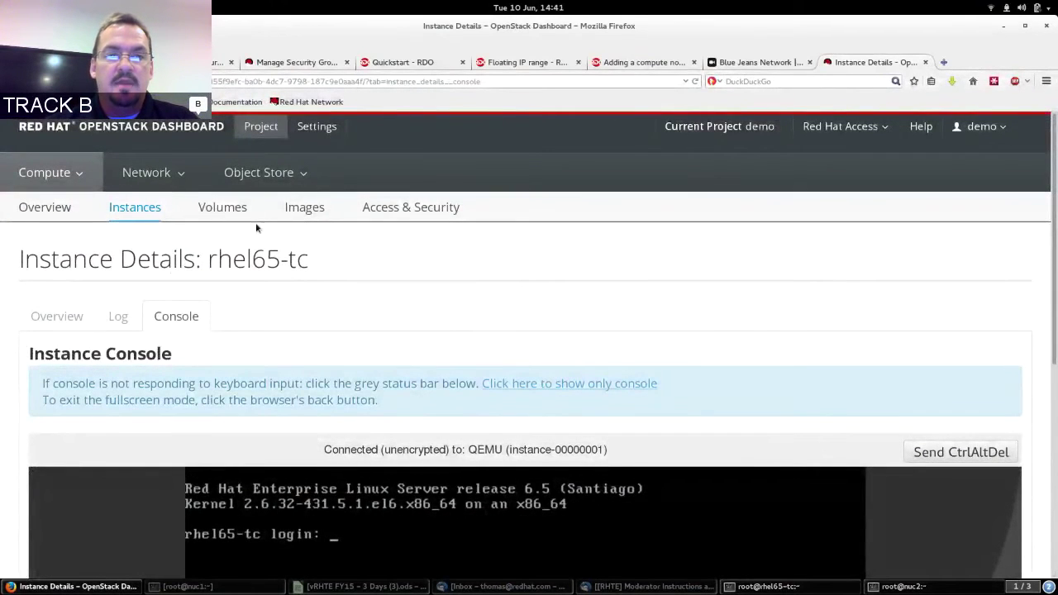
# Go from Instances to the Volumes page showing volume1 In-Use on rhel65-tc at /dev/vdb.
pyautogui.click(137, 206)
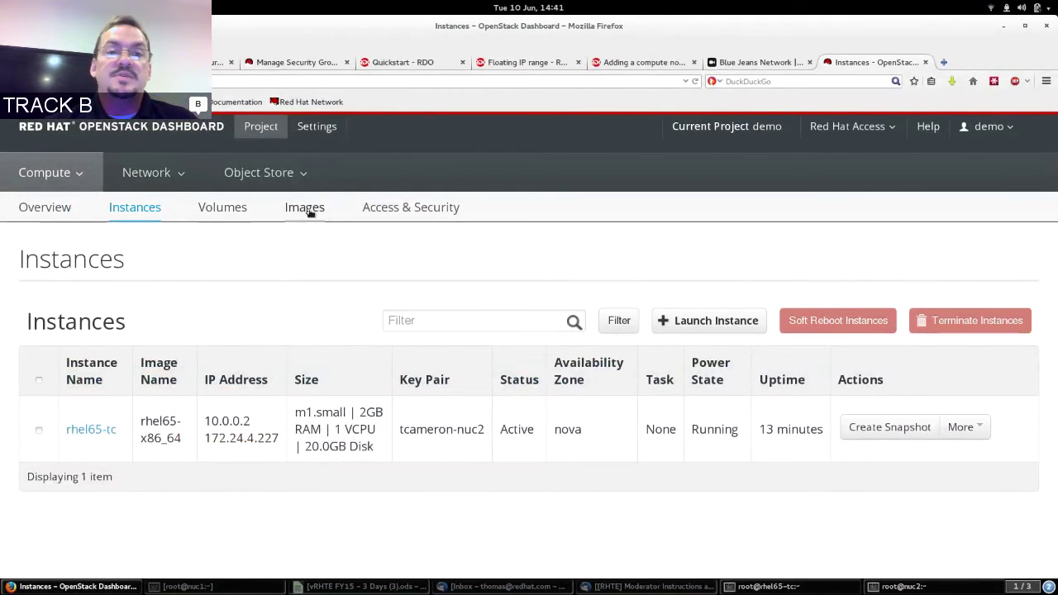
pyautogui.click(232, 212)
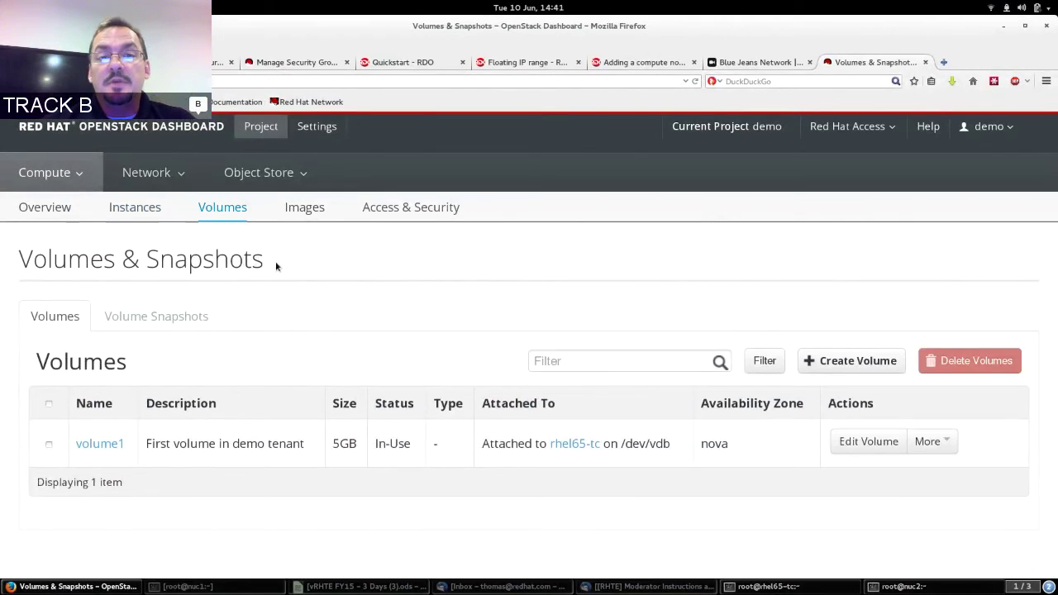
# Highlight the Volumes & Snapshots heading, then switch to the Blue Jeans Network tab.
pyautogui.doubleClick(252, 261)
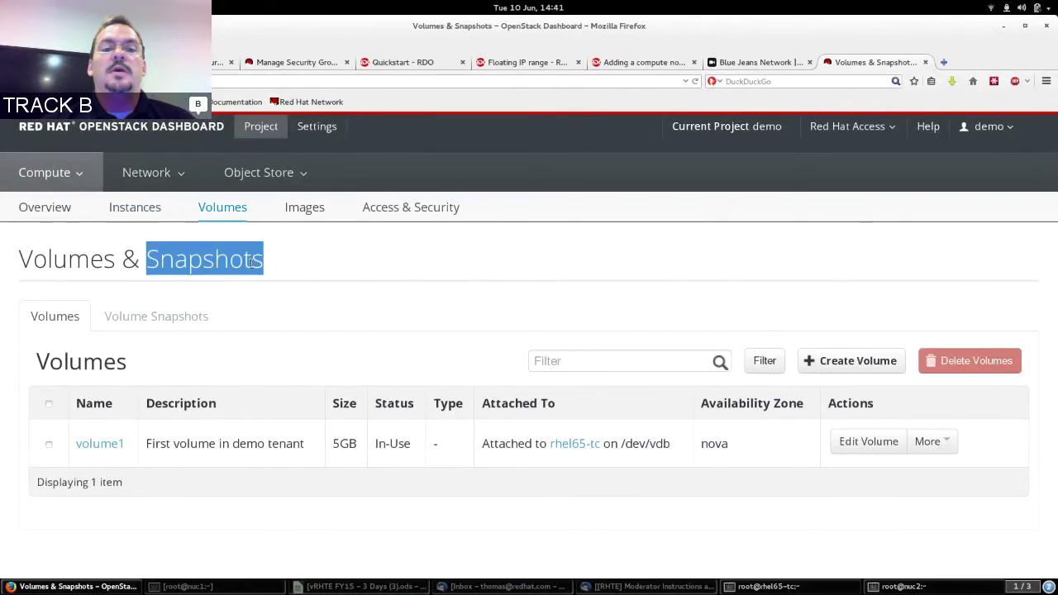
pyautogui.tripleClick(252, 261)
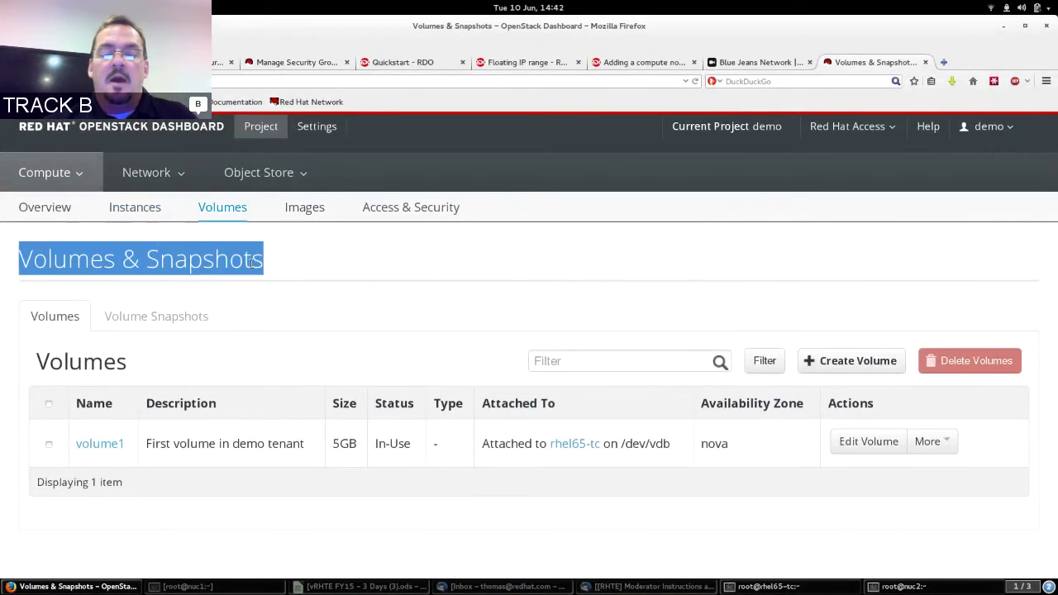
pyautogui.click(345, 259)
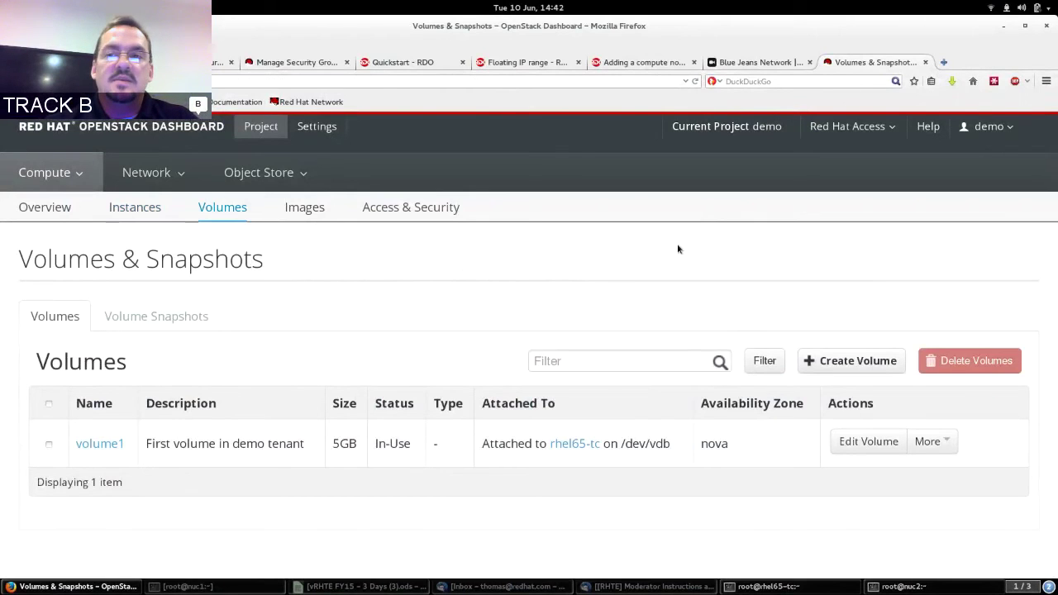
pyautogui.click(759, 62)
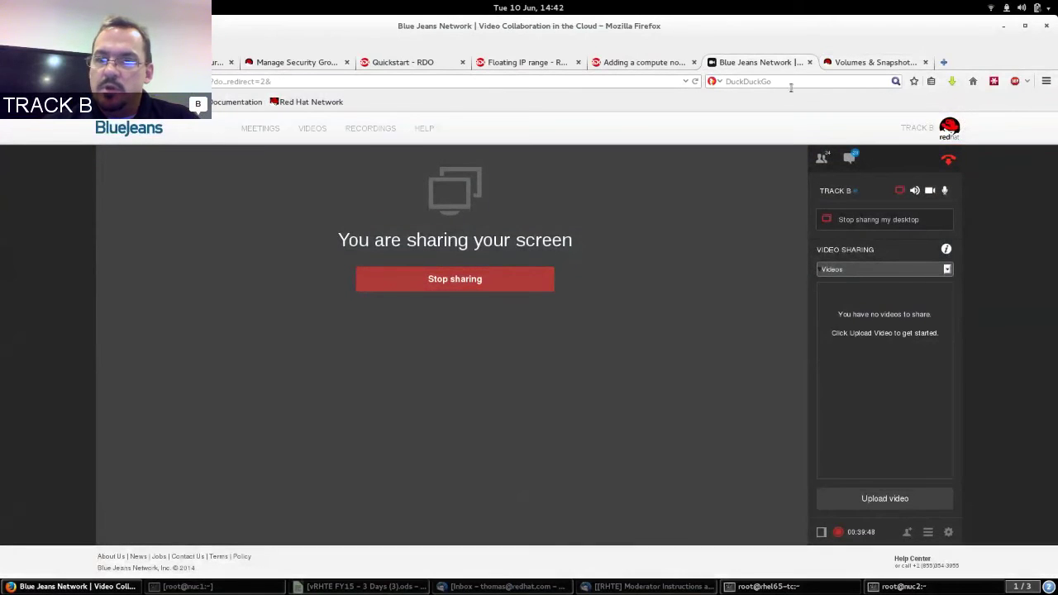
# Read the attendees' chat questions, including one about shared disks, then return to the Volumes page.
pyautogui.click(851, 159)
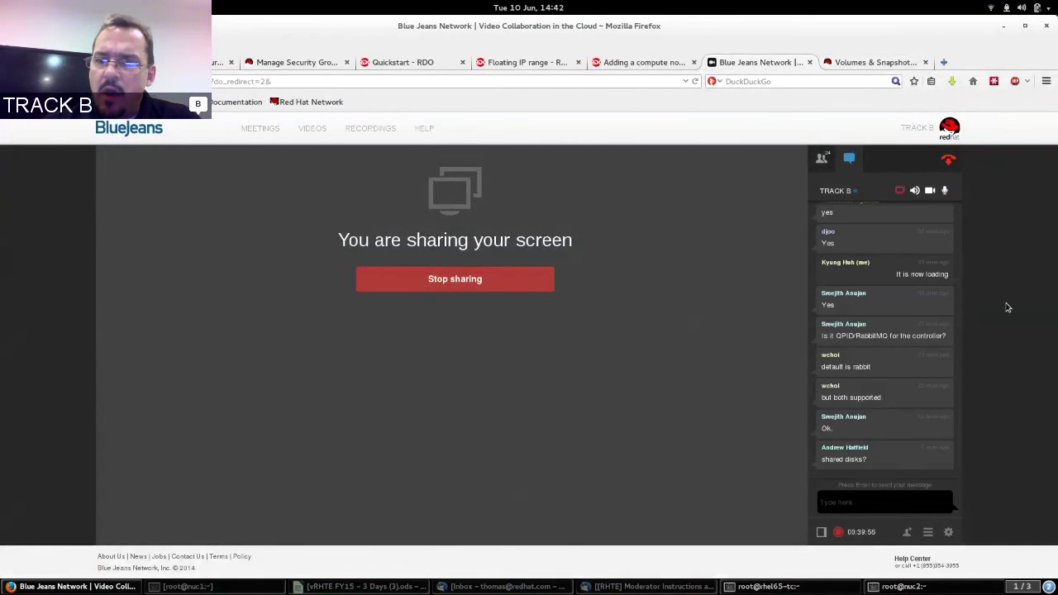
pyautogui.moveTo(962, 443); pyautogui.dragTo(981, 225)
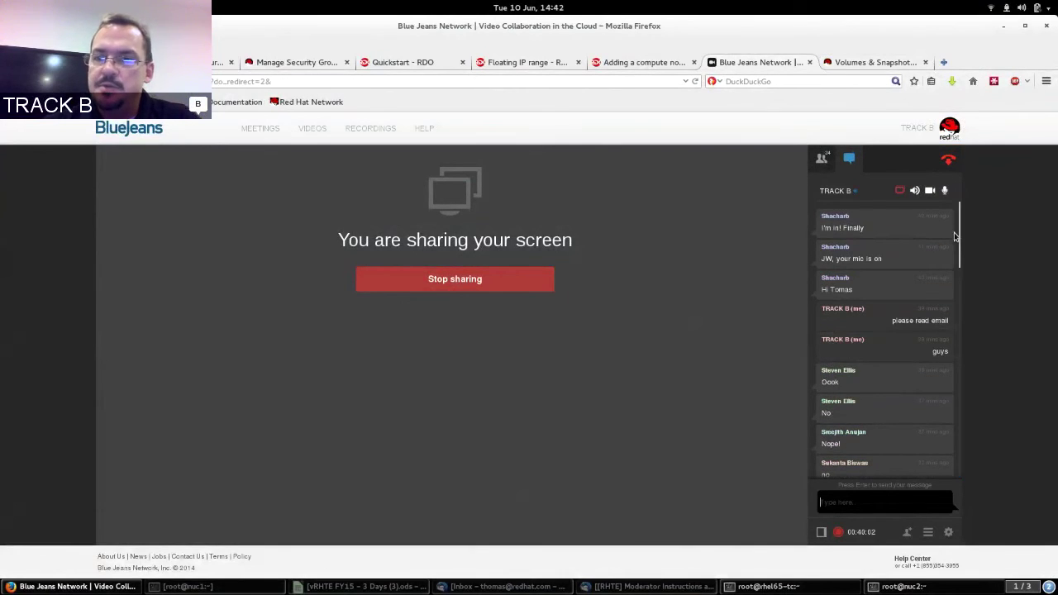
pyautogui.moveTo(961, 233); pyautogui.dragTo(931, 433)
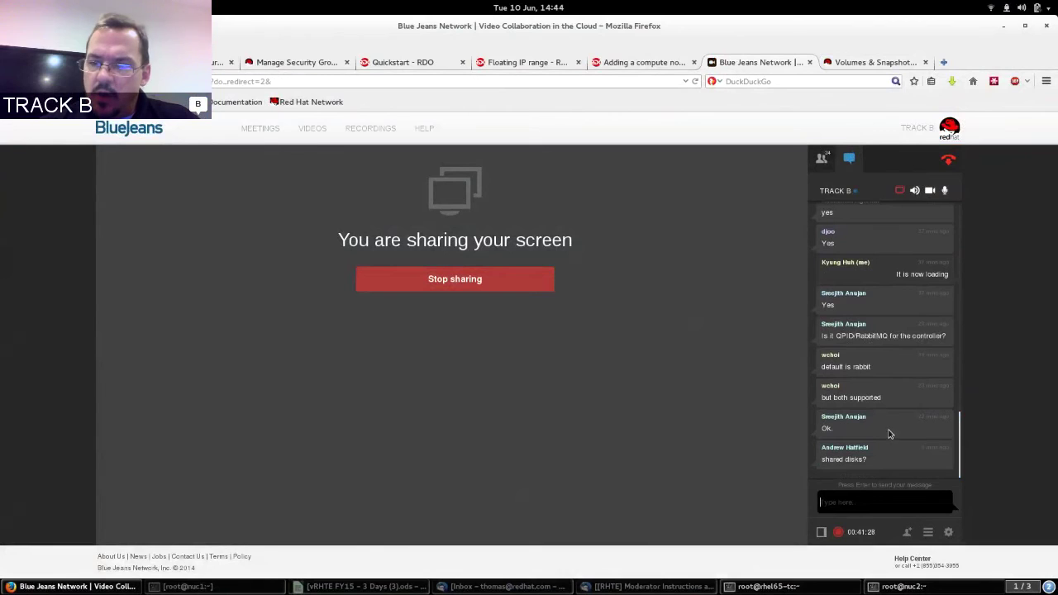
pyautogui.tripleClick(833, 460)
pyautogui.click(849, 459)
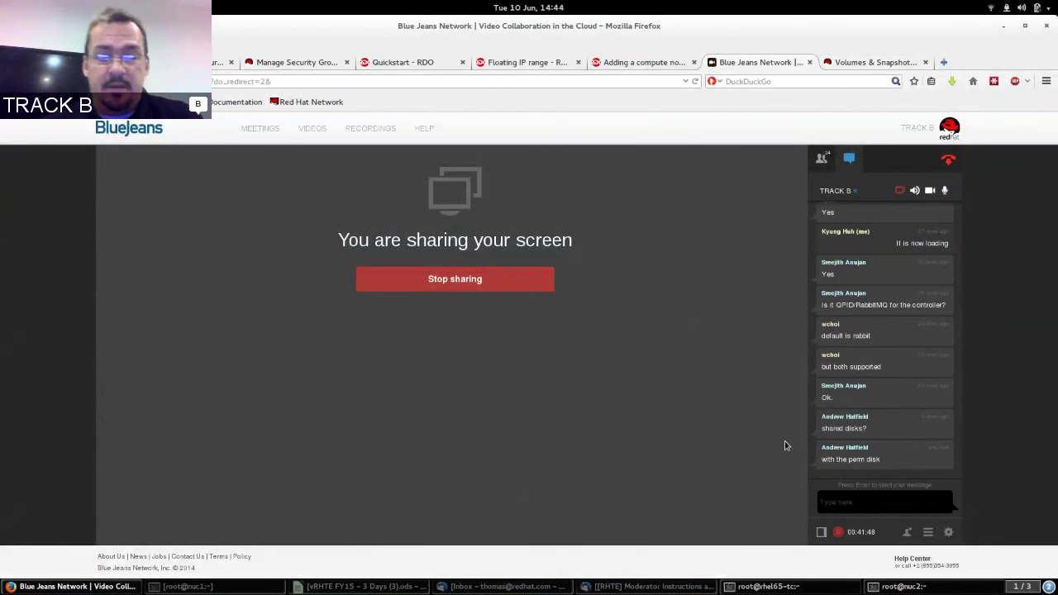
pyautogui.click(867, 63)
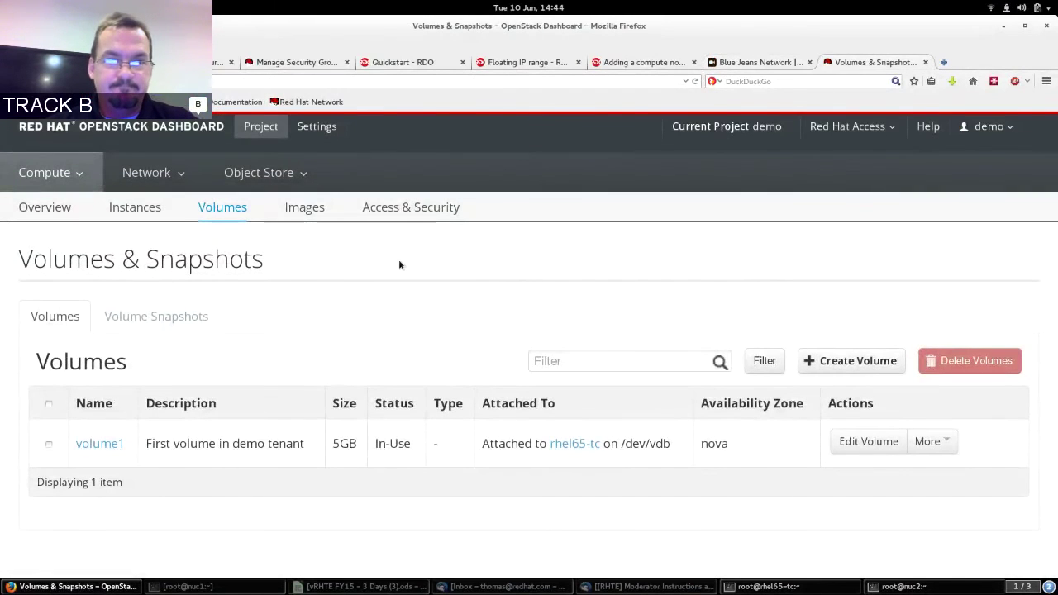
# From the Instances list, start a new instance launch and name it rhel65-tc-1.
pyautogui.click(144, 210)
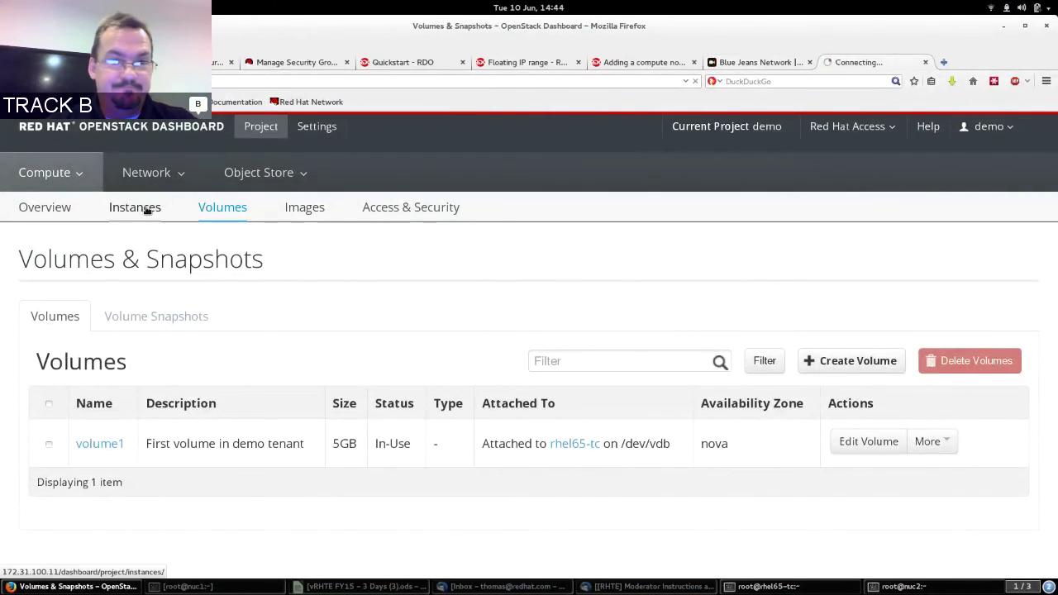
pyautogui.click(707, 323)
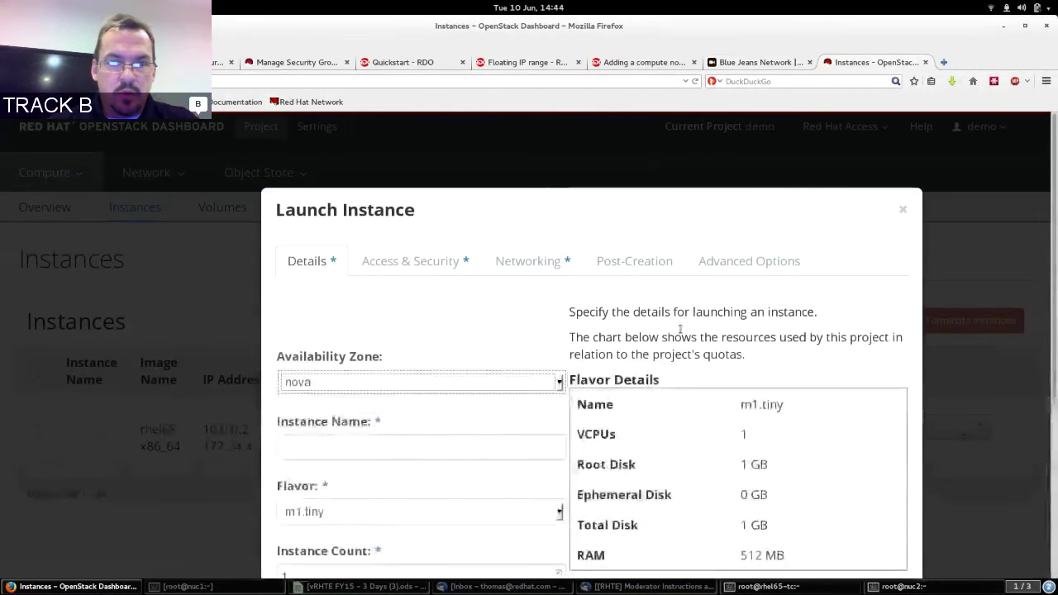
pyautogui.click(366, 446)
pyautogui.click(367, 446)
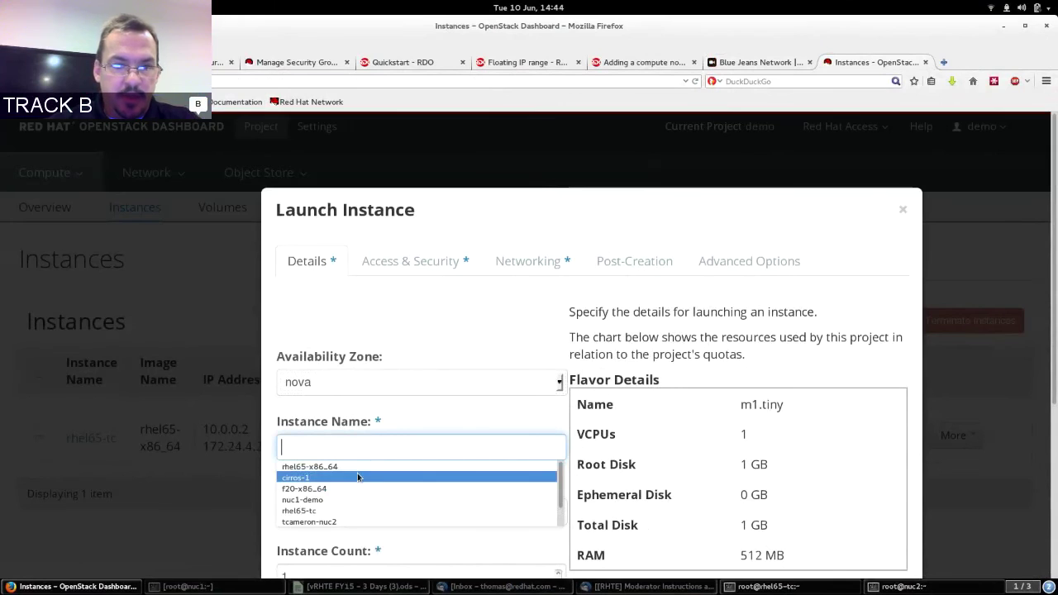
pyautogui.click(356, 511)
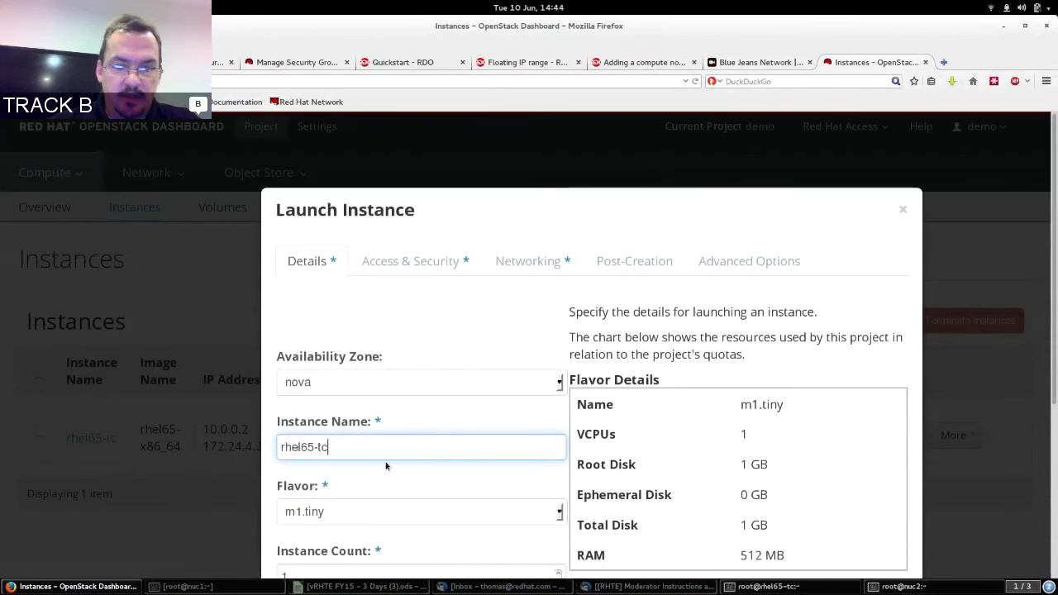
pyautogui.write('-1')
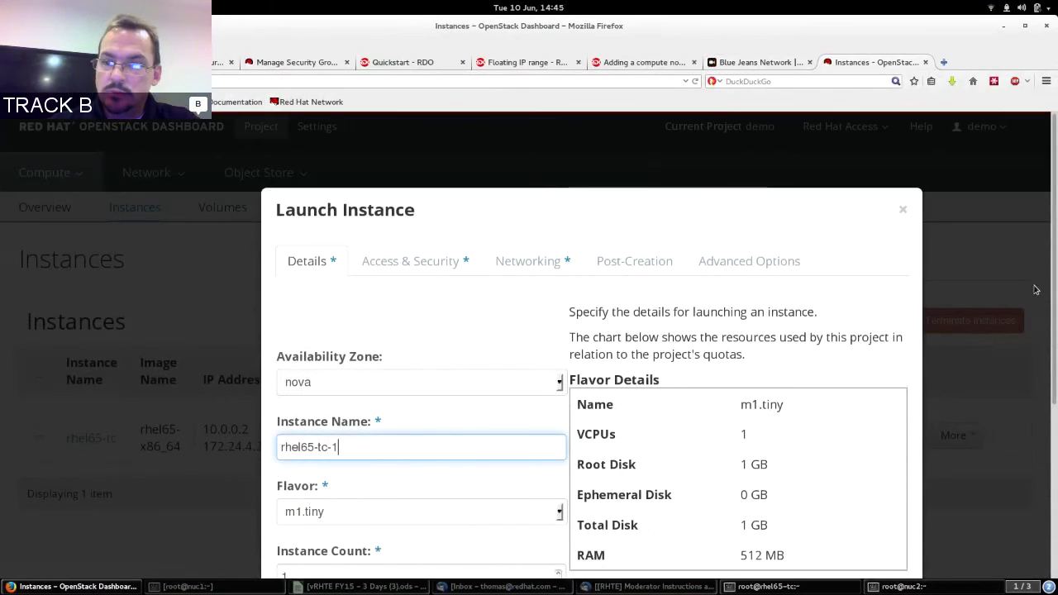
pyautogui.scroll(-5, 529, 347)
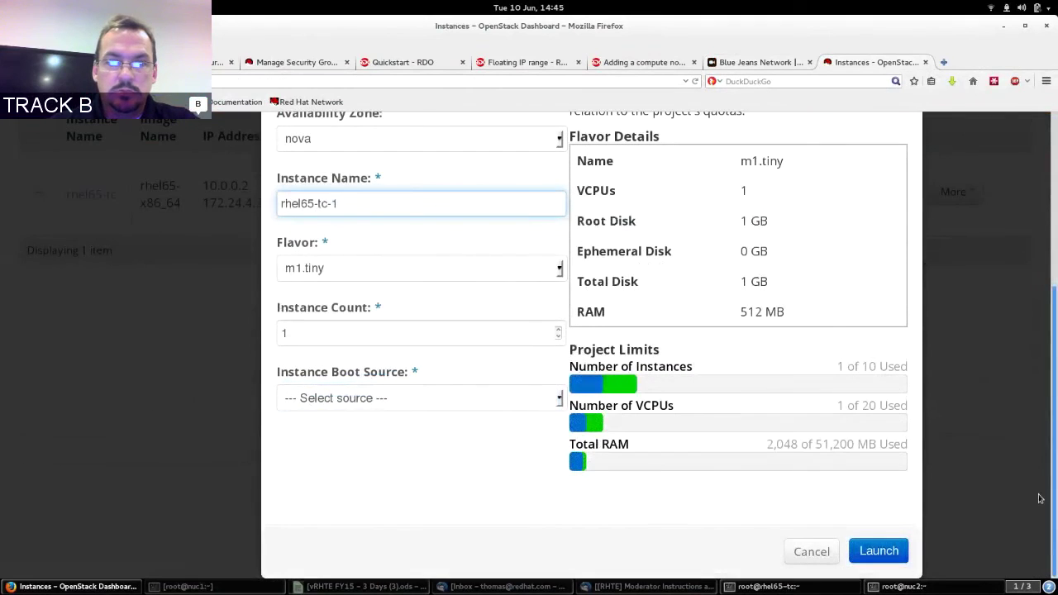
# Choose the m1.small flavor, boot from the rhel65-x86_64 image, and launch the instance.
pyautogui.click(489, 268)
pyautogui.click(455, 307)
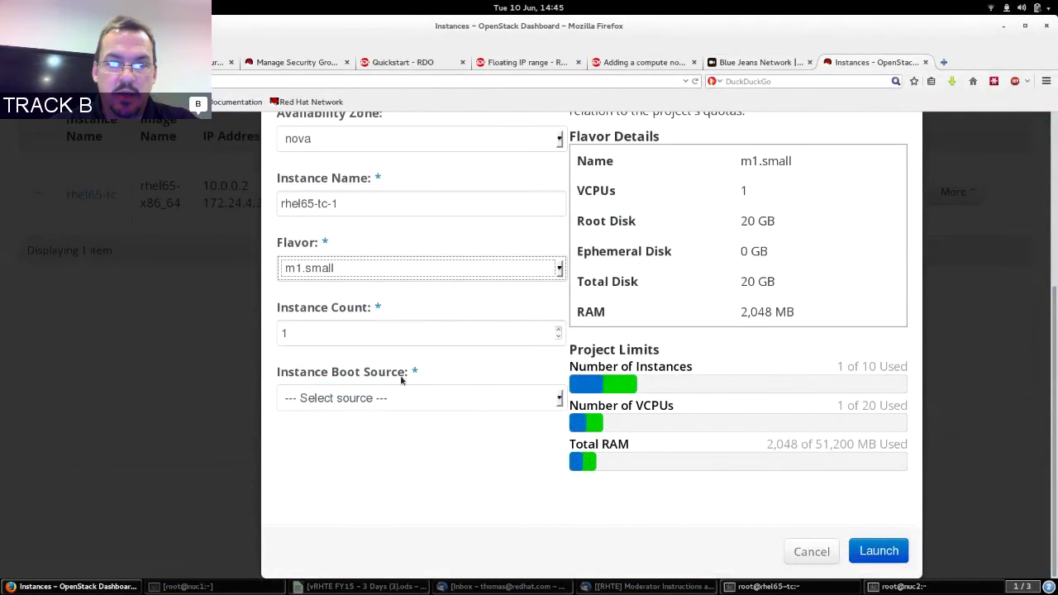
pyautogui.click(389, 403)
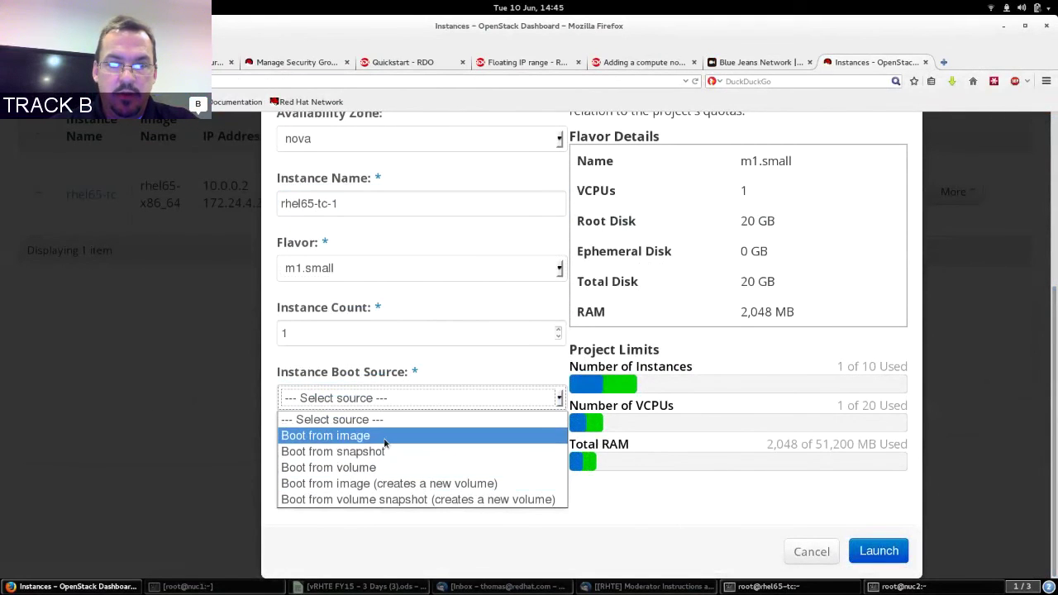
pyautogui.click(356, 436)
pyautogui.click(381, 433)
pyautogui.click(361, 501)
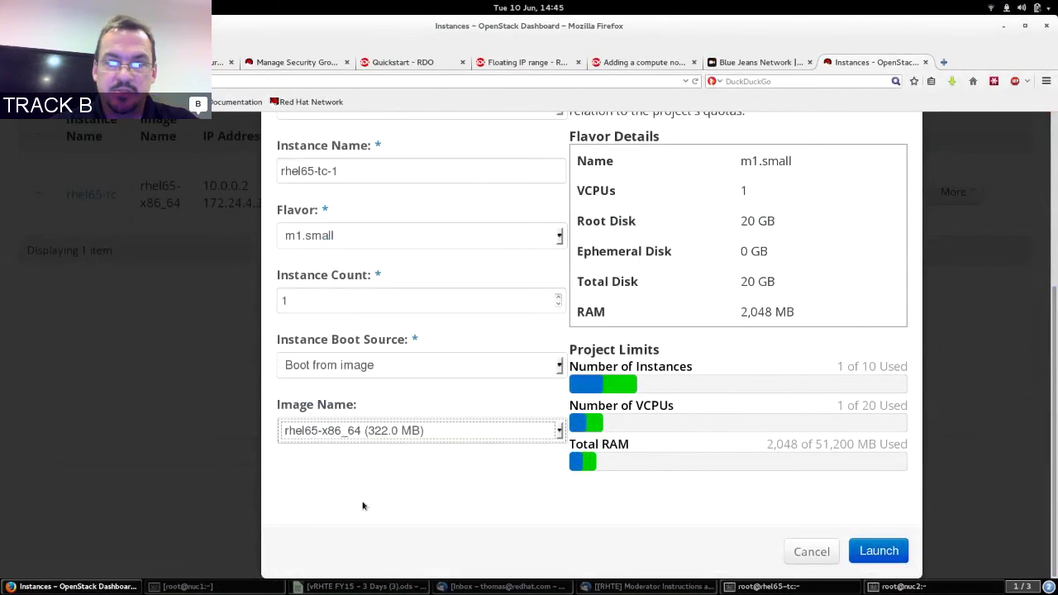
pyautogui.click(883, 554)
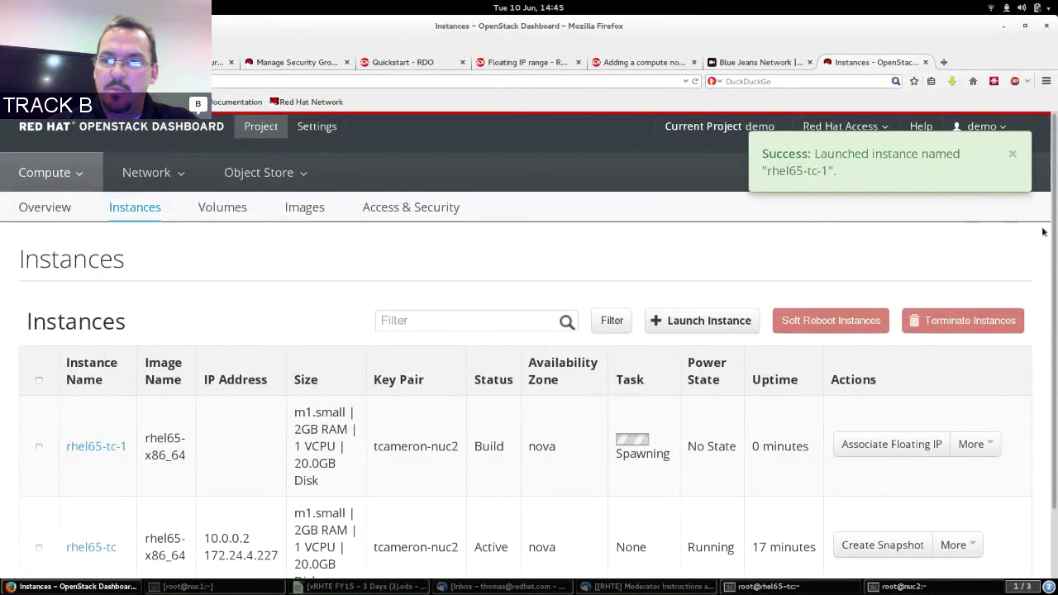
# Glance at the BlueJeans tab, then return to the dashboard and open the Volumes list.
pyautogui.scroll(-2, 1042, 324)
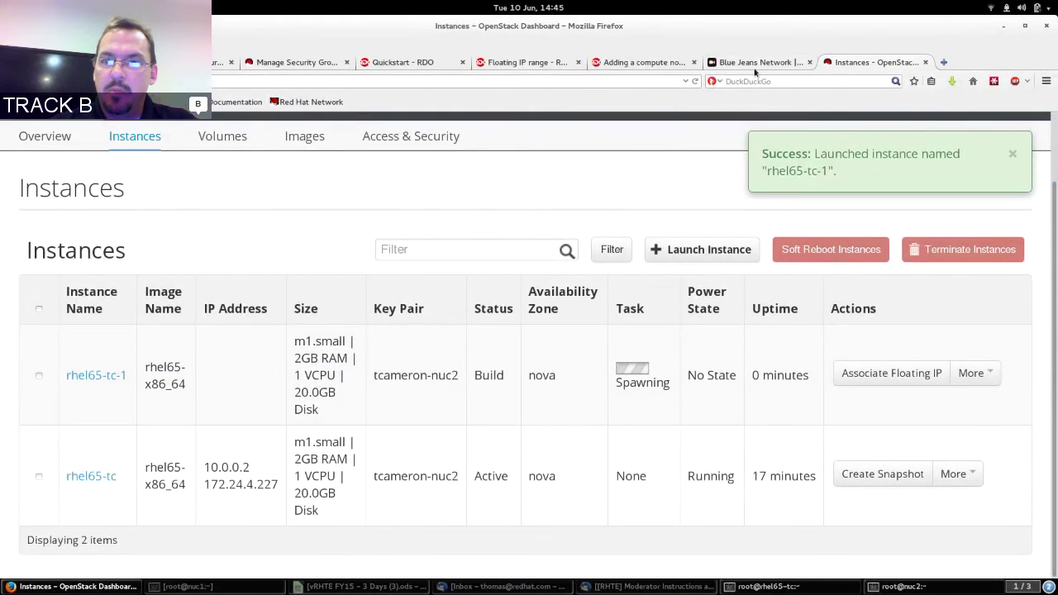
pyautogui.click(755, 64)
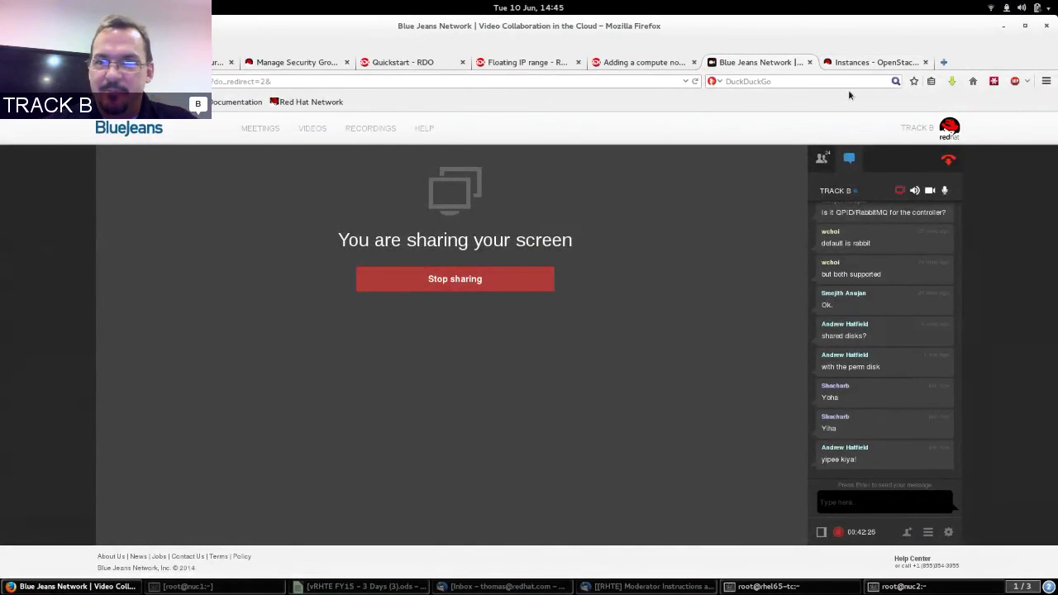
pyautogui.click(856, 60)
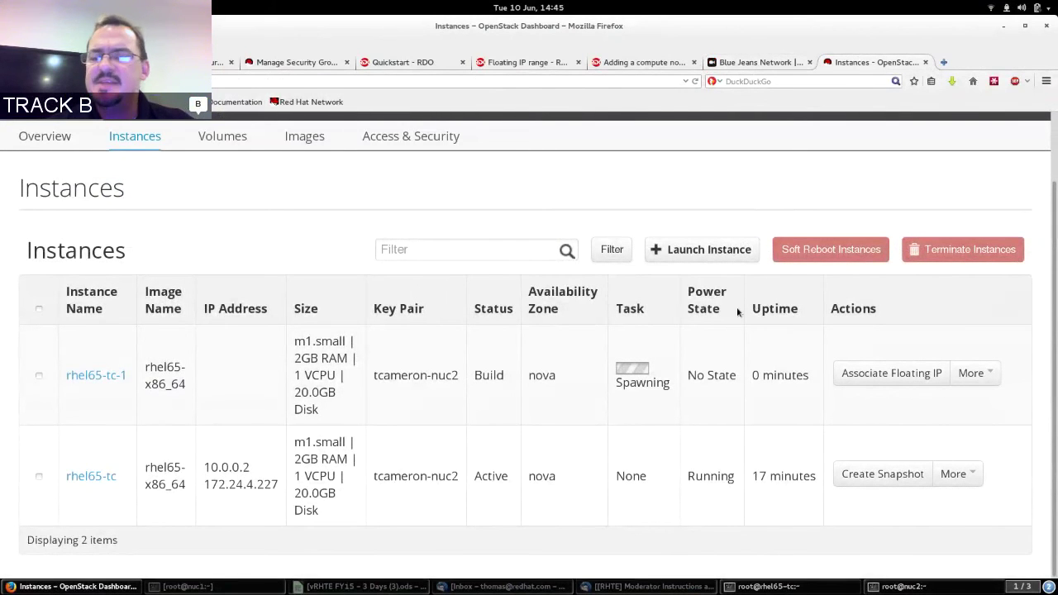
pyautogui.click(224, 139)
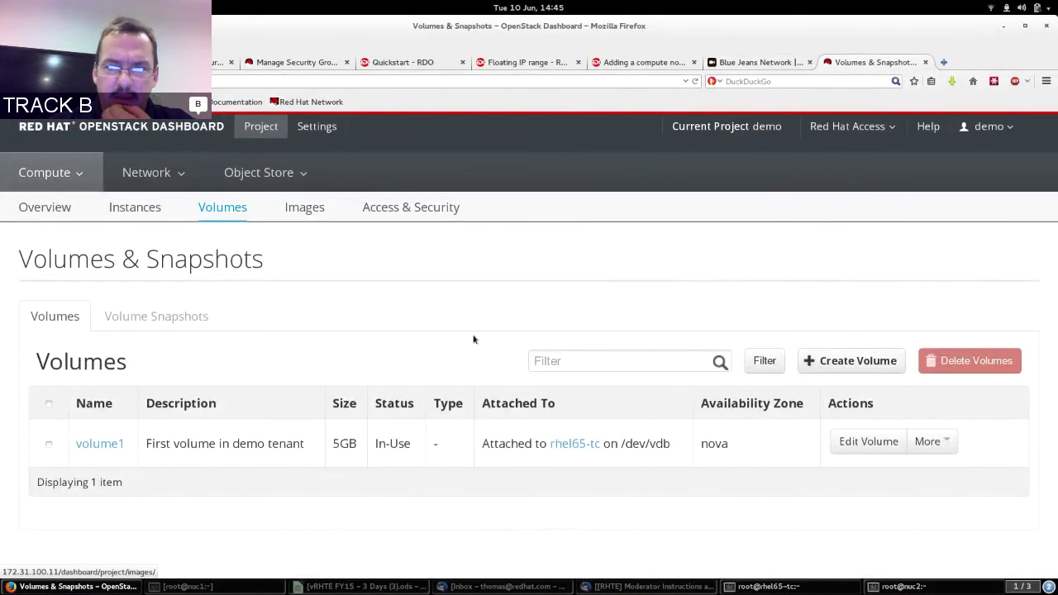
# Review volume1's settings and its /dev/vdb attachment to rhel65-tc, then bring up the nuc2 root terminal.
pyautogui.click(879, 444)
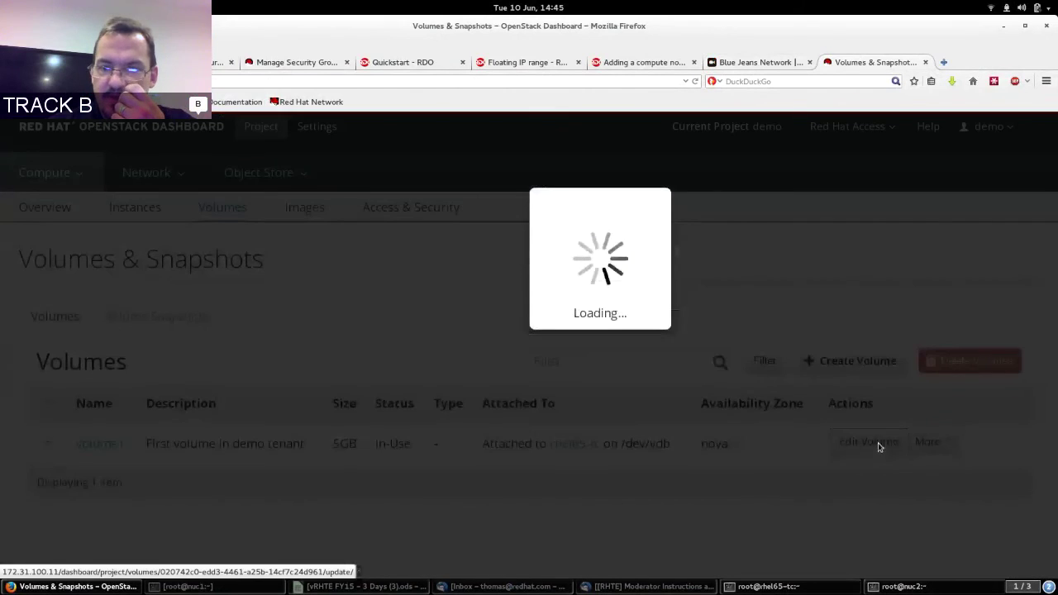
pyautogui.click(796, 434)
pyautogui.click(936, 442)
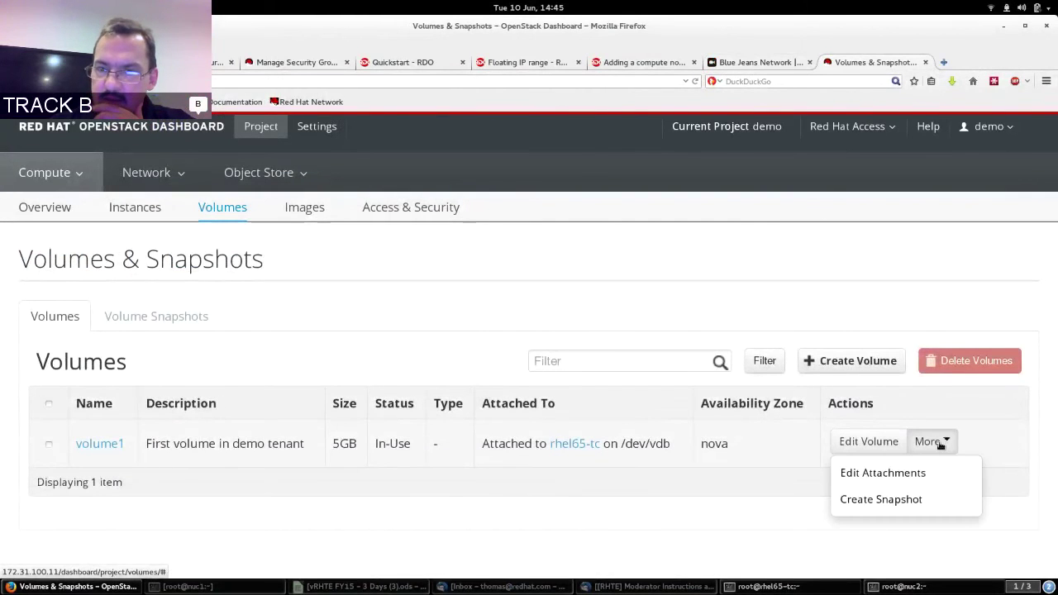
pyautogui.click(923, 475)
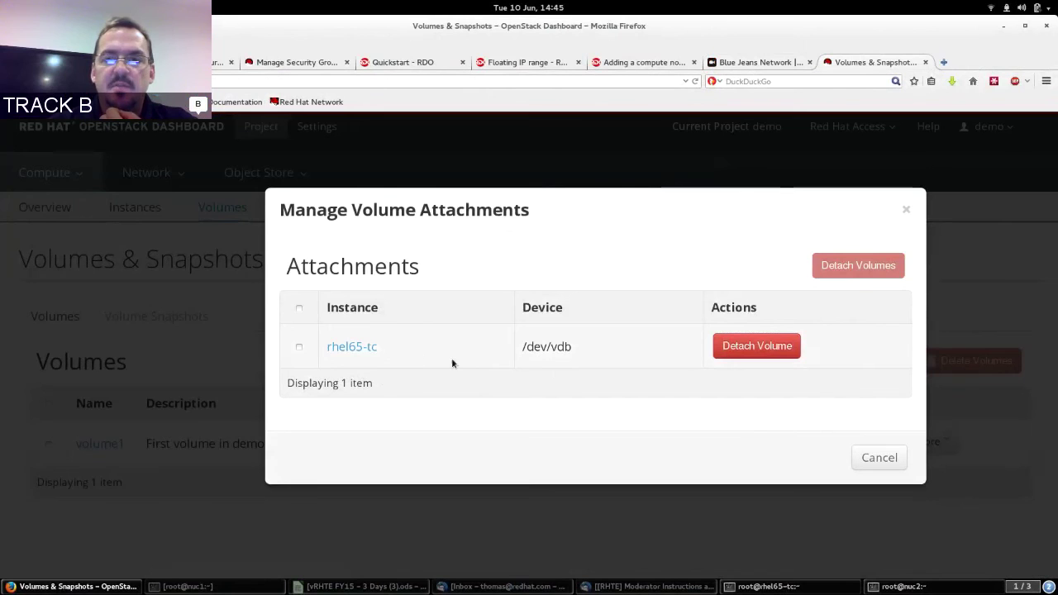
pyautogui.click(878, 457)
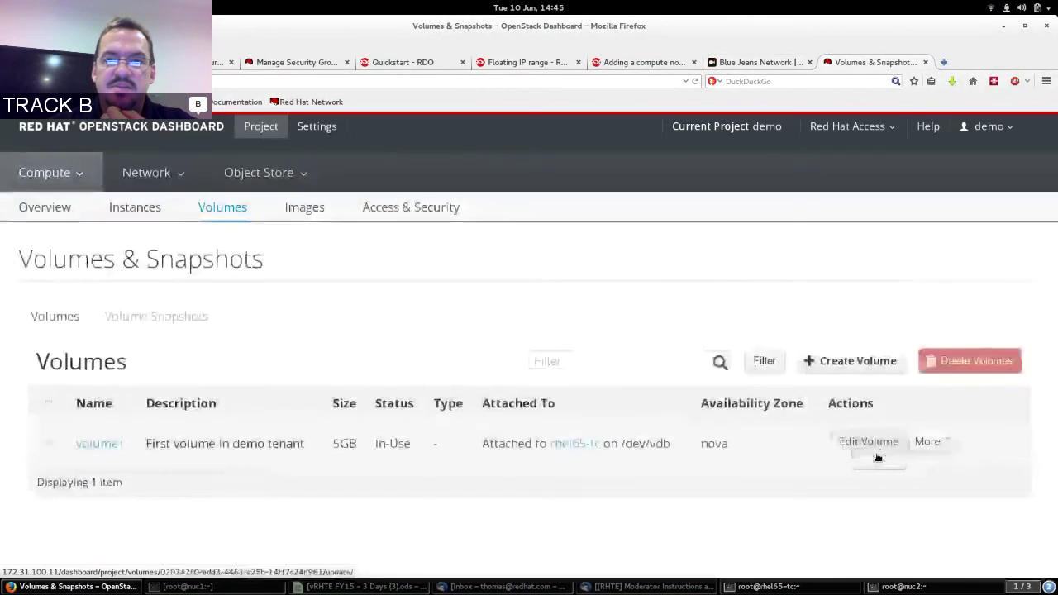
pyautogui.click(767, 64)
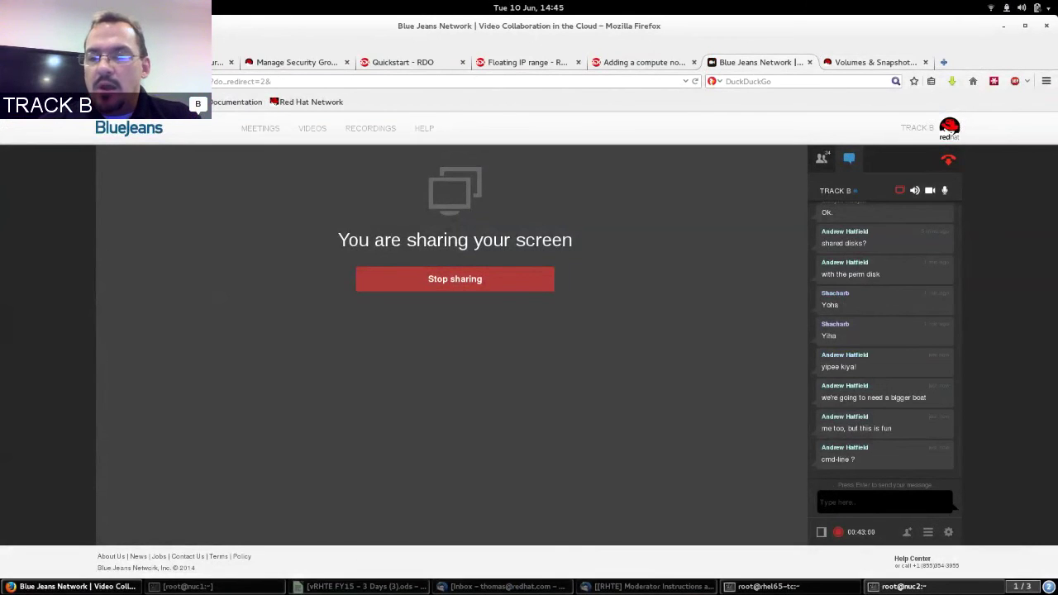
pyautogui.click(901, 586)
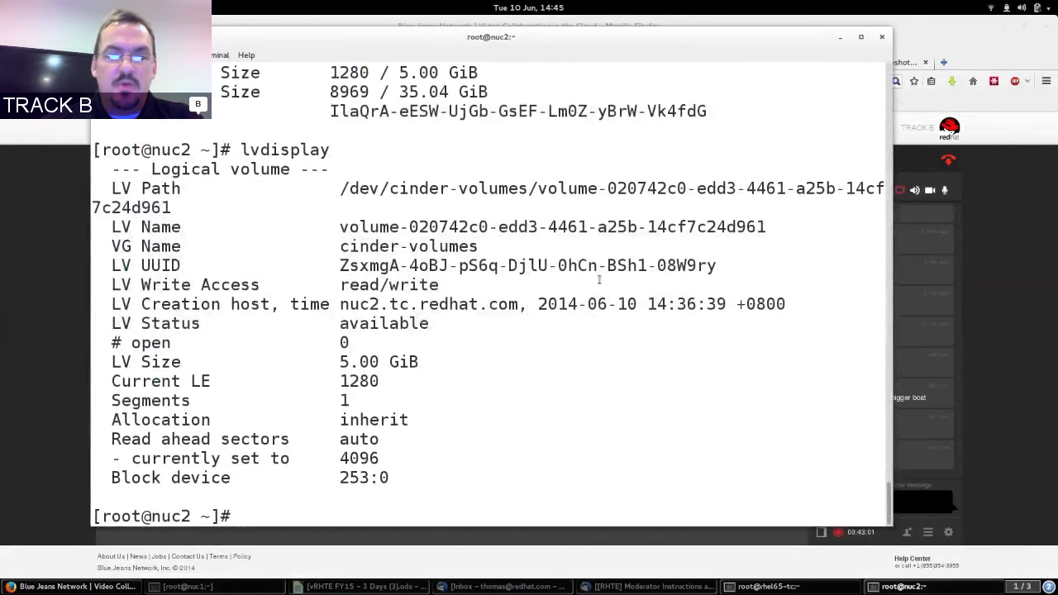
# Source keystonerc_demo to load the demo tenant's credentials.
pyautogui.write('. k')
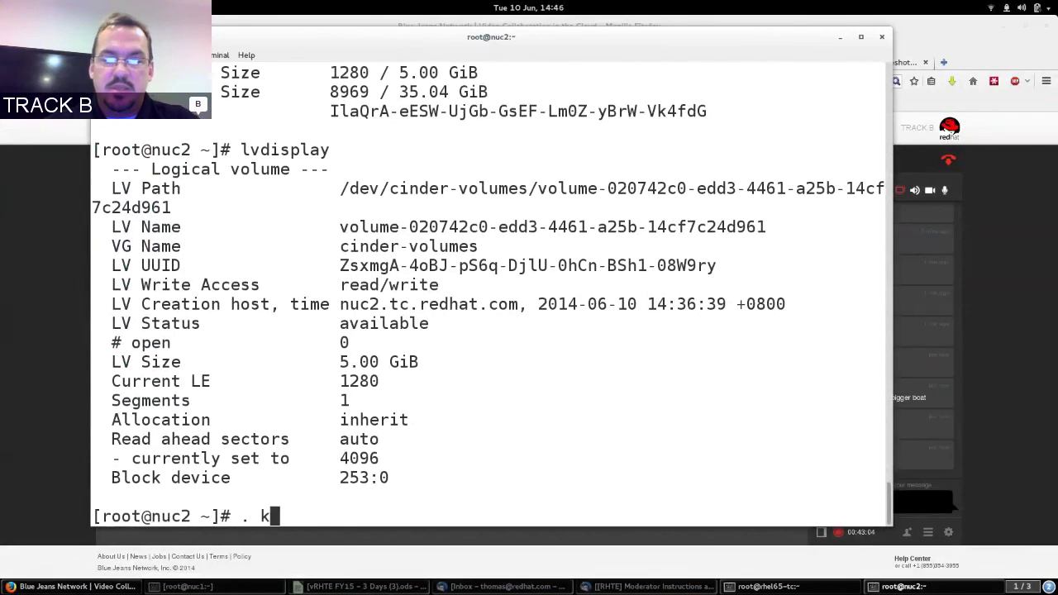
pyautogui.press('Tab')
pyautogui.write('d')
pyautogui.press('Tab')
pyautogui.press('Return')
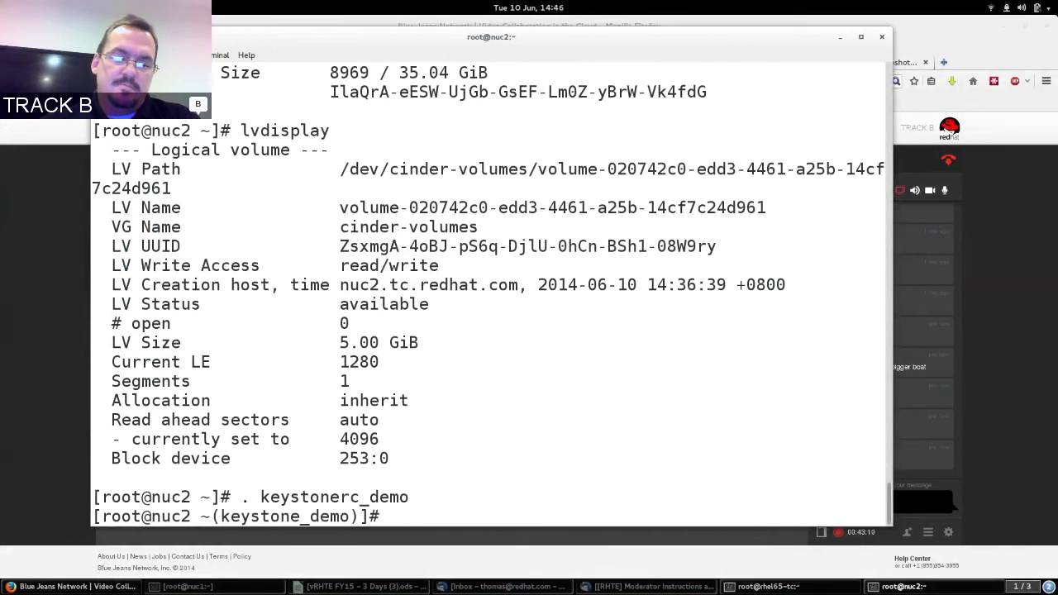
# Run cinder and page through its full help listing of subcommands and optional arguments.
pyautogui.write('cinder')
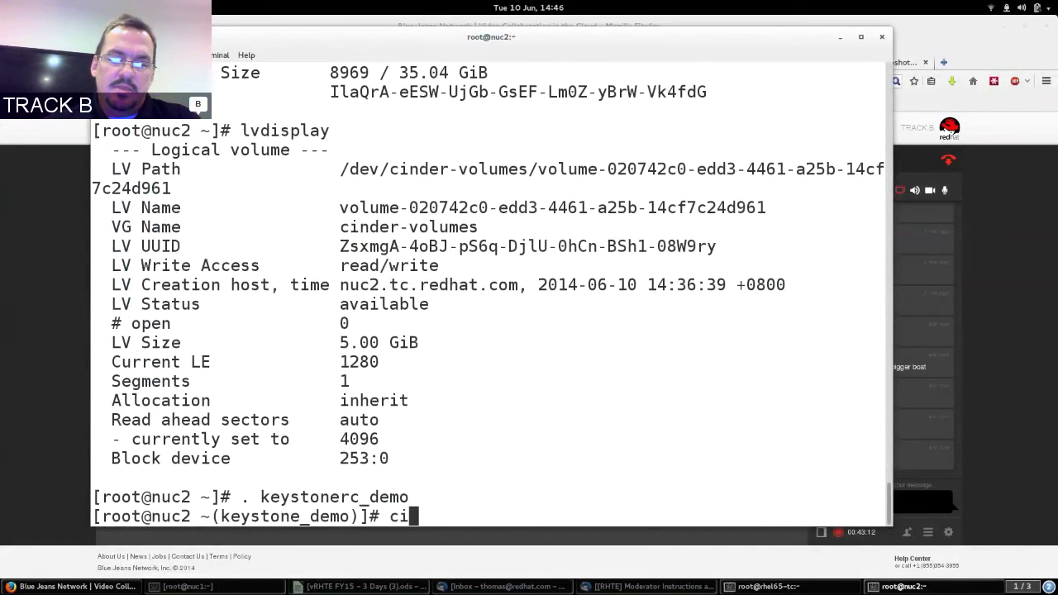
pyautogui.press('Return')
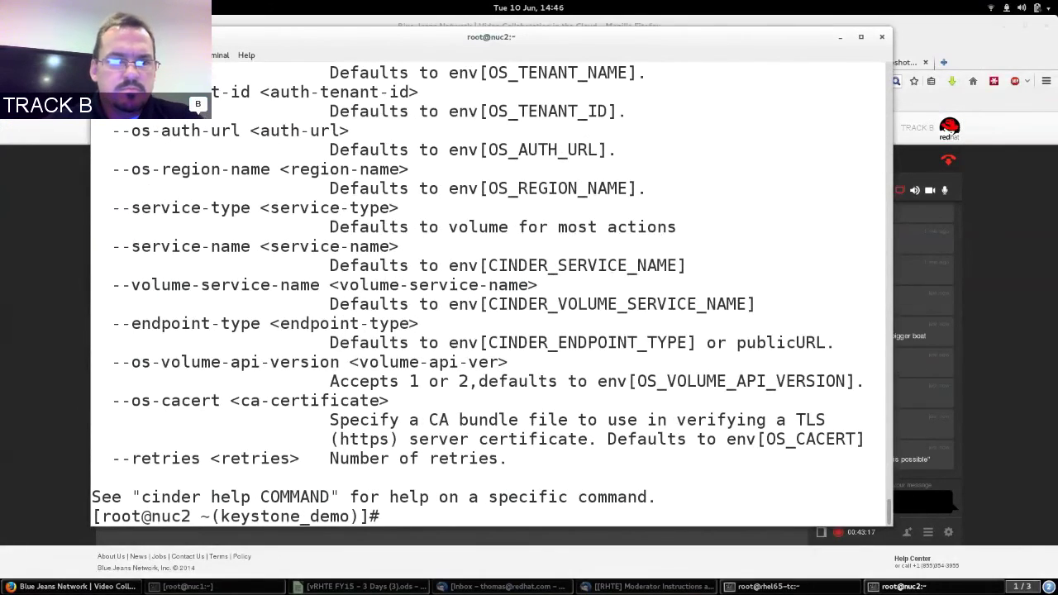
pyautogui.hotkey('shift', 'pageup')
pyautogui.hotkey('shift', 'pageup')
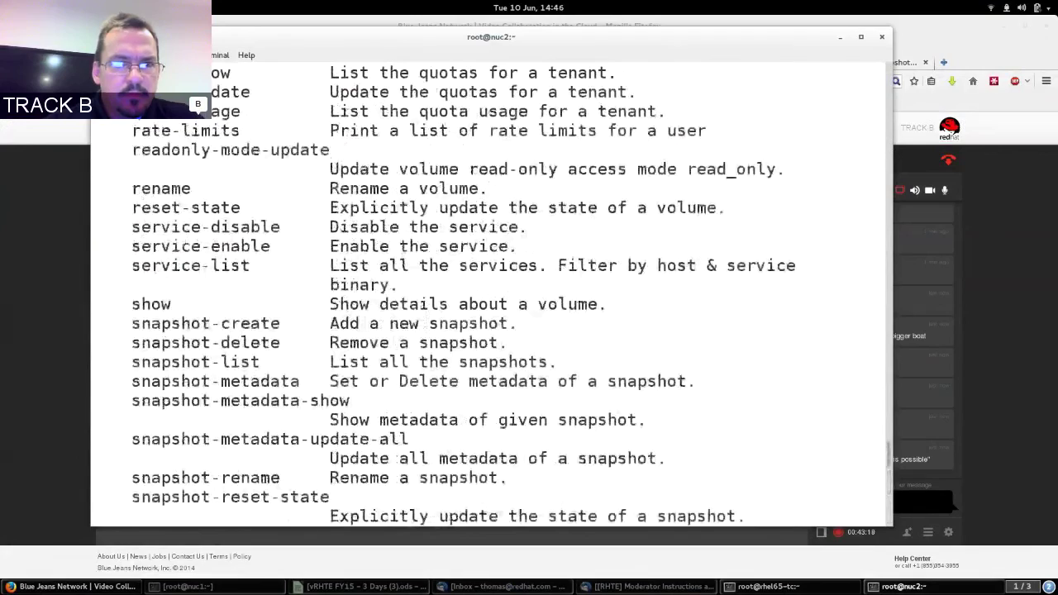
pyautogui.hotkey('shift', 'pageup')
pyautogui.hotkey('shift', 'pageup')
pyautogui.hotkey('shift', 'pageup')
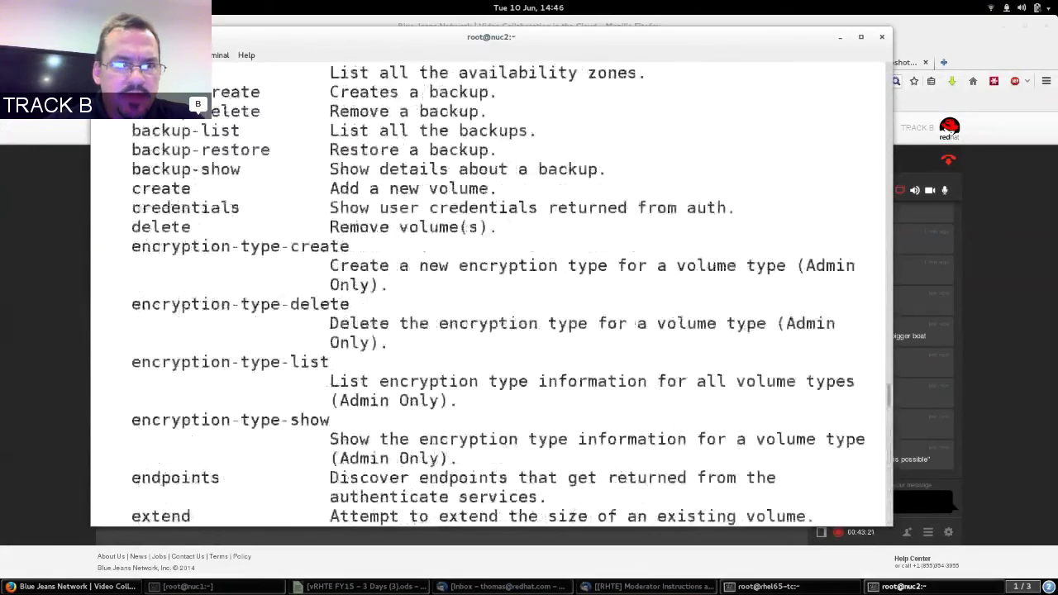
pyautogui.hotkey('shift', 'pagedown')
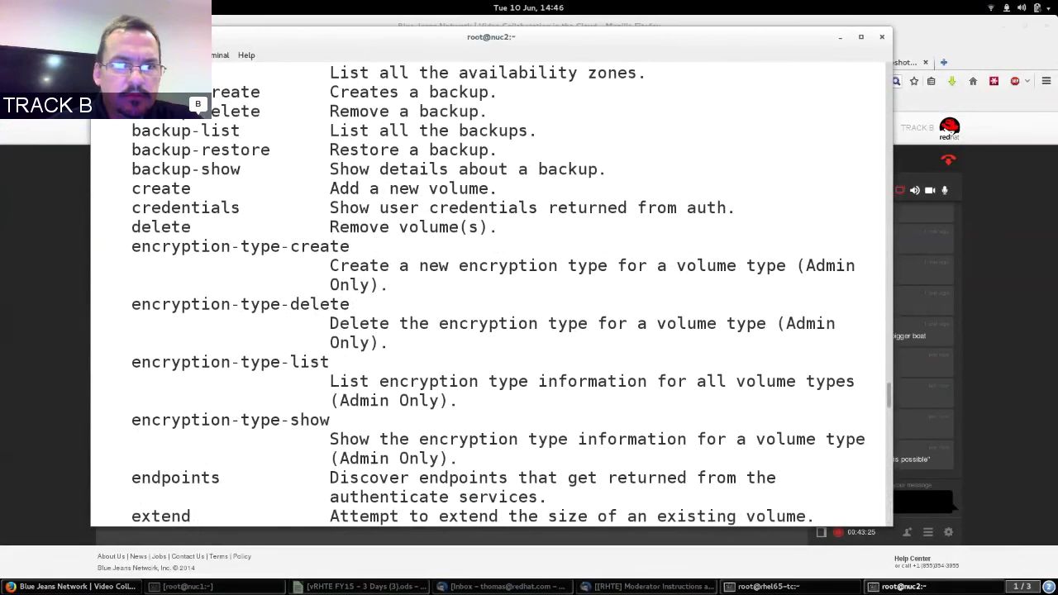
pyautogui.hotkey('shift', 'pagedown')
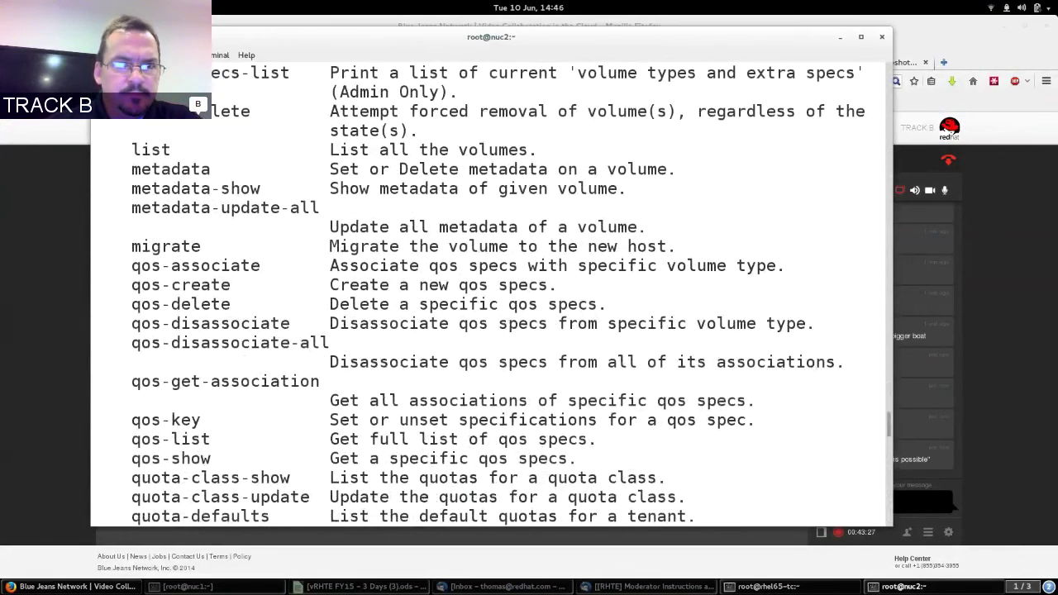
pyautogui.hotkey('shift', 'pagedown')
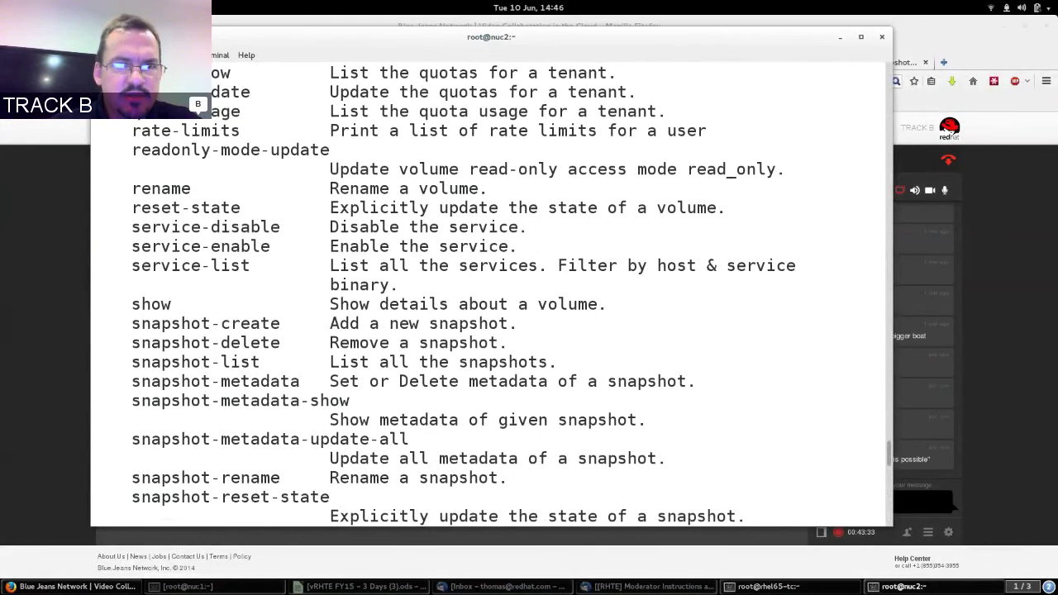
pyautogui.hotkey('shift', 'pagedown')
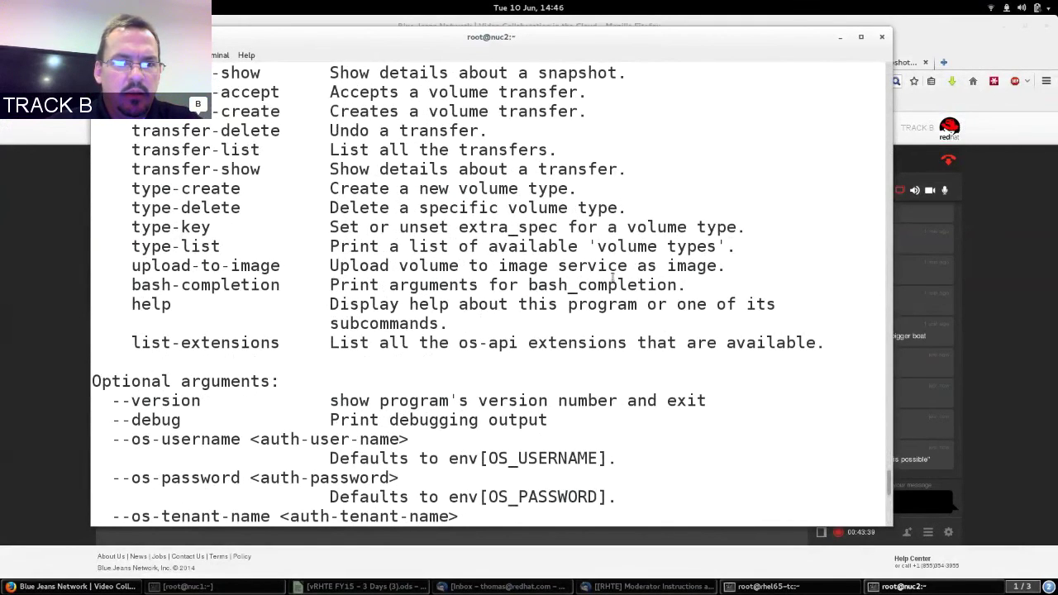
pyautogui.hotkey('shift', 'pagedown')
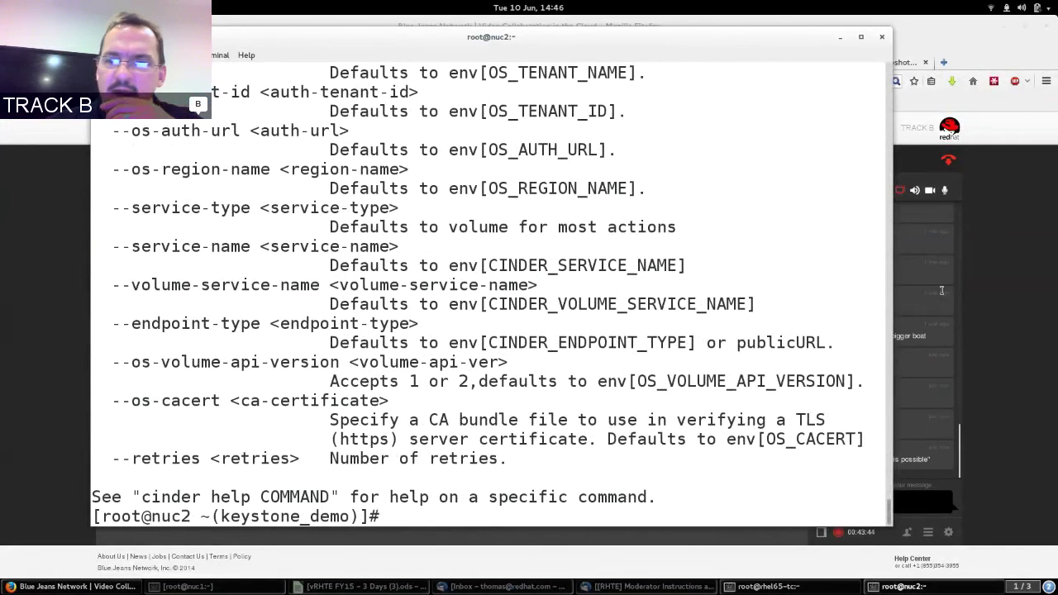
pyautogui.moveTo(890, 508); pyautogui.dragTo(888, 491)
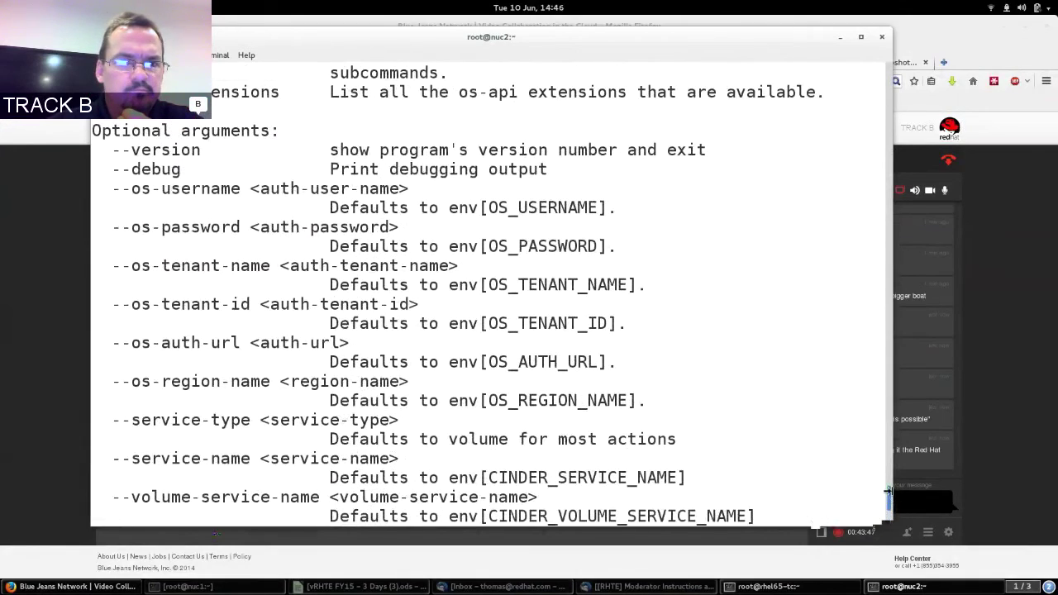
pyautogui.scroll(-4, 893, 494)
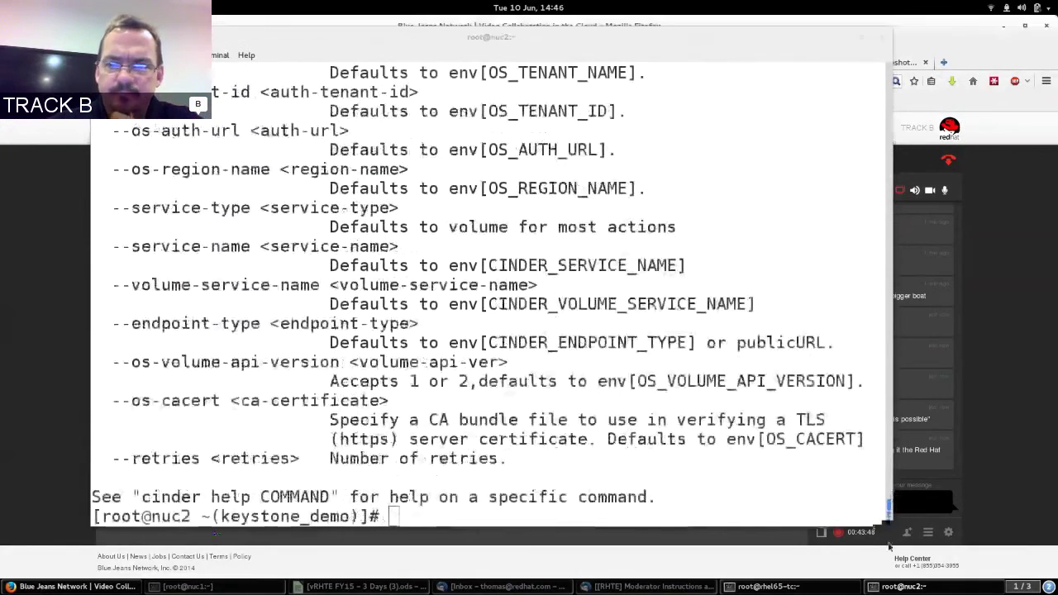
pyautogui.click(998, 470)
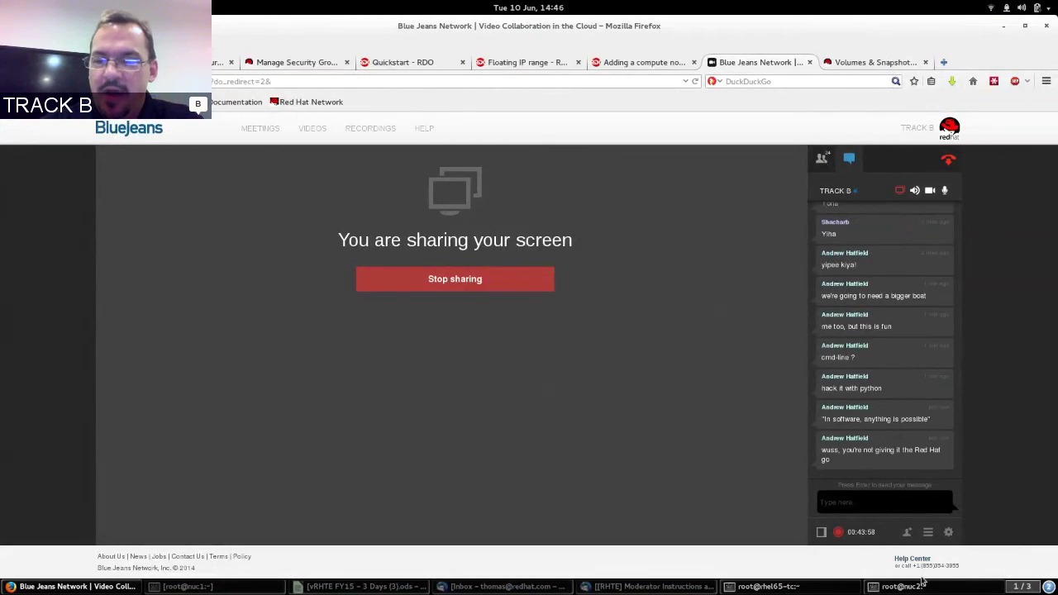
# Allocate a new floating IP, 172.24.4.228, and associate it with rhel65-tc-1.
pyautogui.click(842, 68)
pyautogui.click(139, 210)
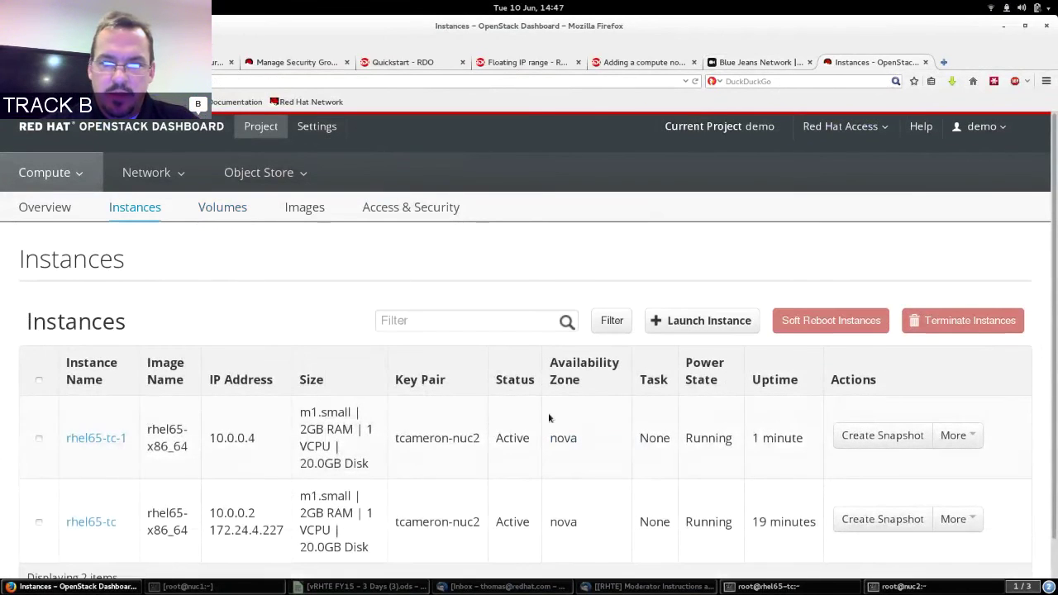
pyautogui.click(952, 436)
pyautogui.click(924, 468)
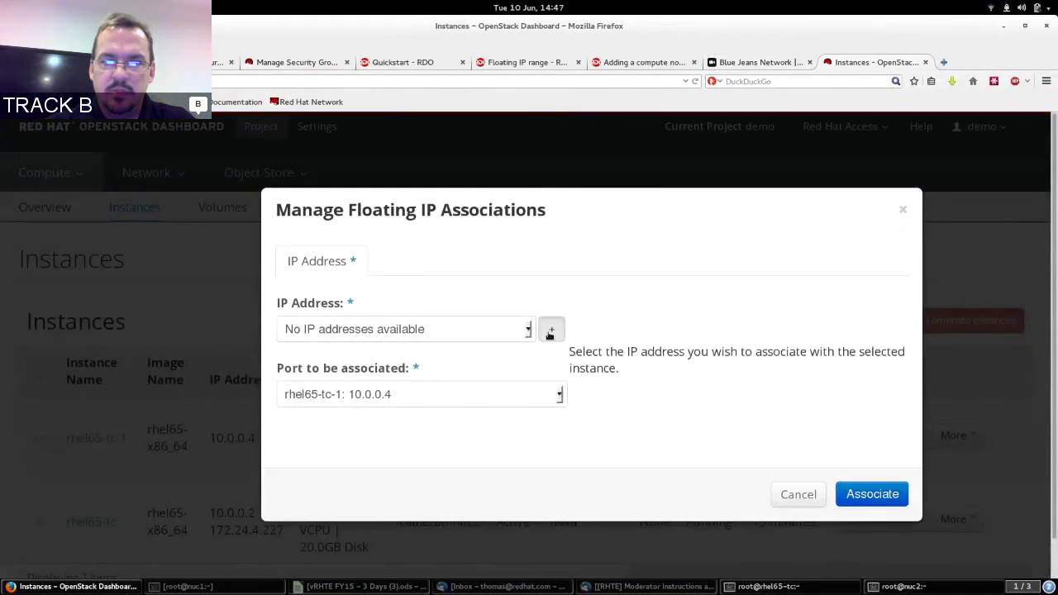
pyautogui.click(549, 332)
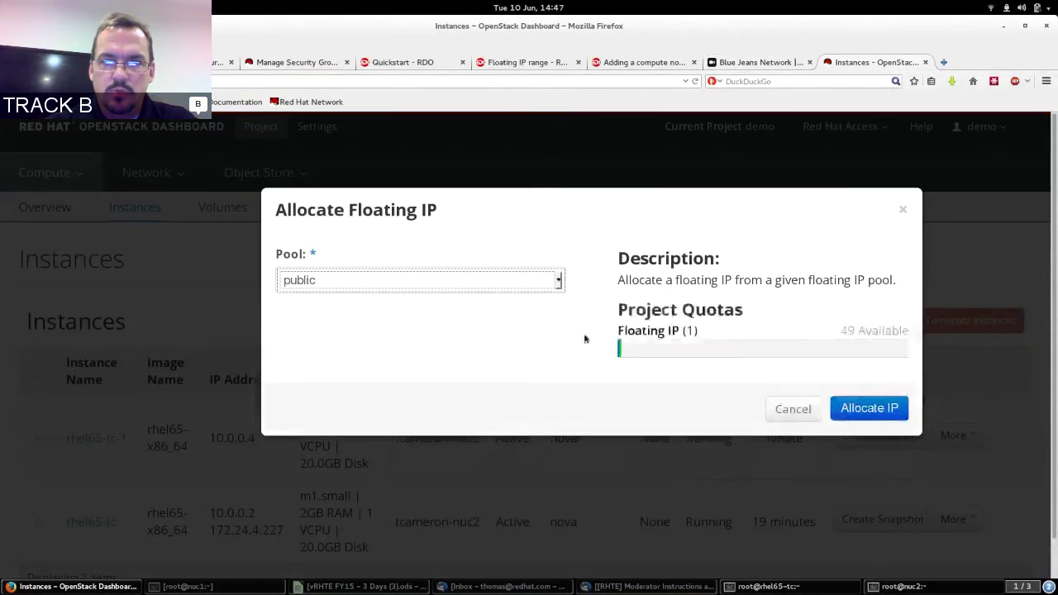
pyautogui.click(879, 417)
pyautogui.click(873, 496)
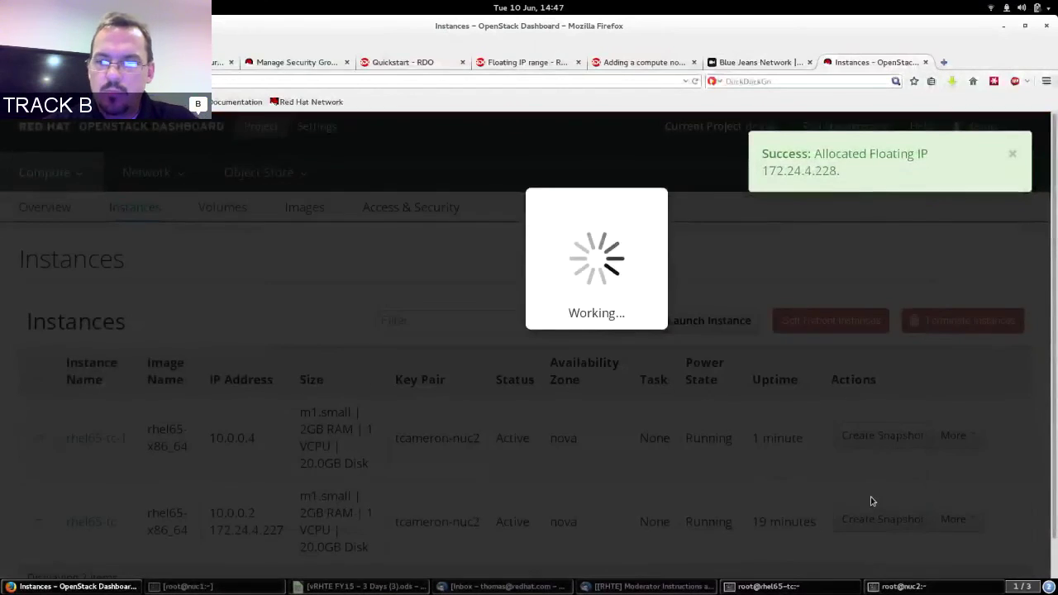
# Open the Images page listing f20-x86_64 and rhel65-x86_64.
pyautogui.hotkey('alt', 'Tab')
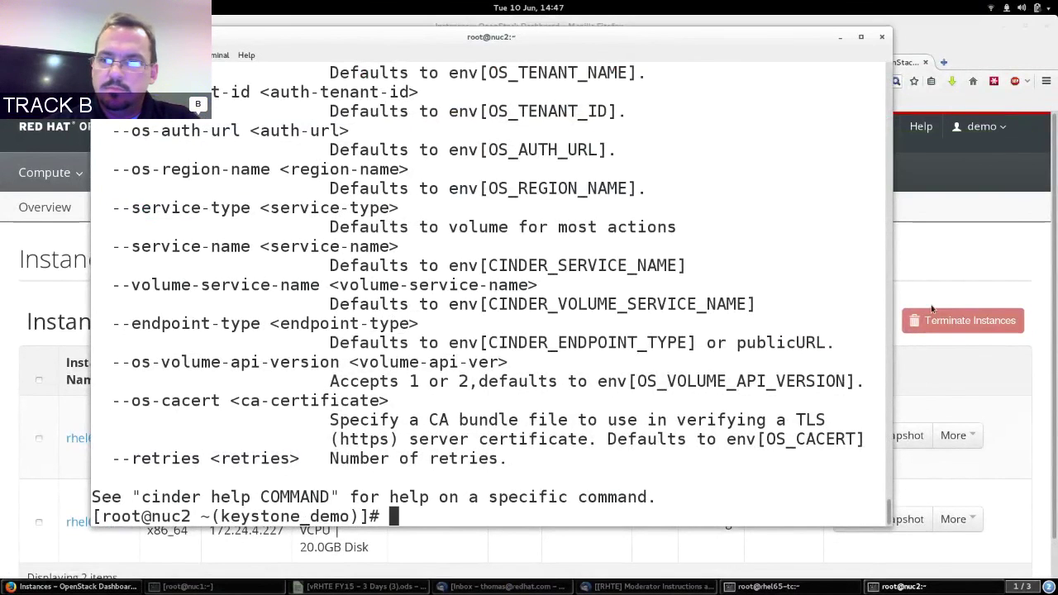
pyautogui.click(1017, 231)
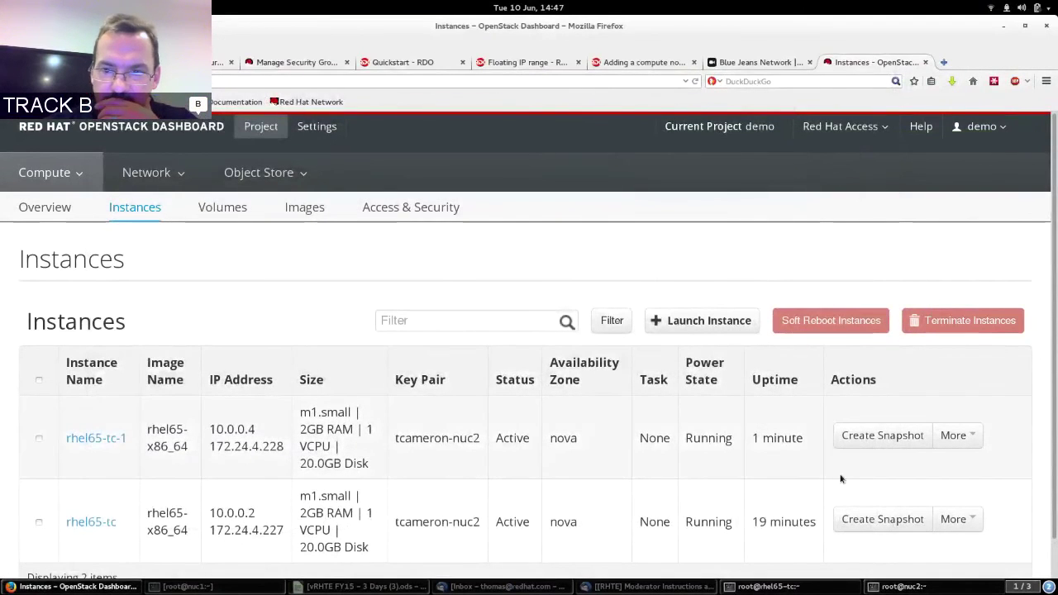
pyautogui.click(303, 210)
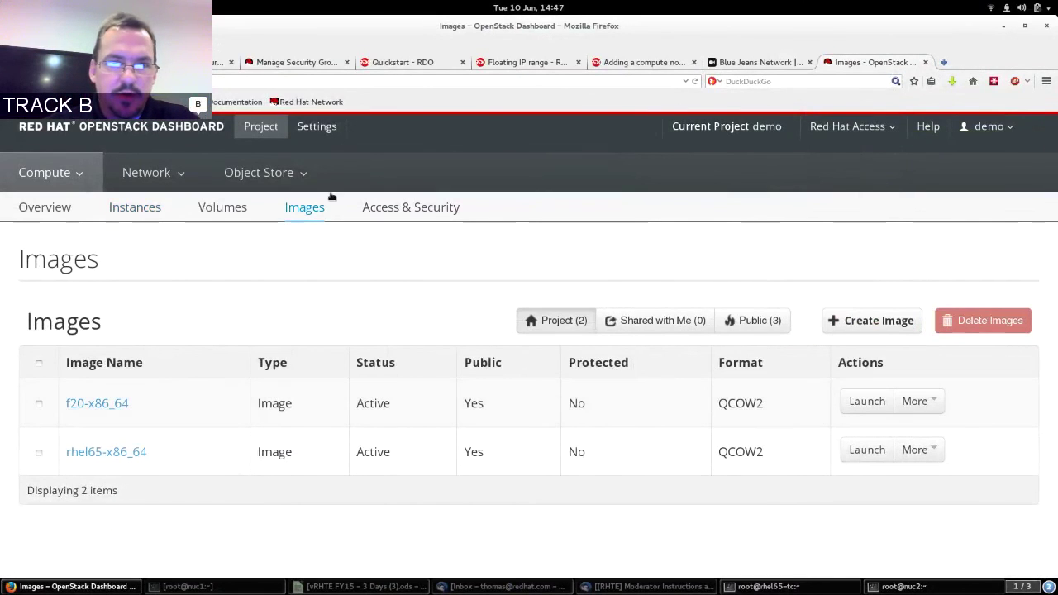
# On the Volumes page, check volume1 is attached to rhel65-tc on /dev/vdb, then return to BlueJeans.
pyautogui.click(217, 208)
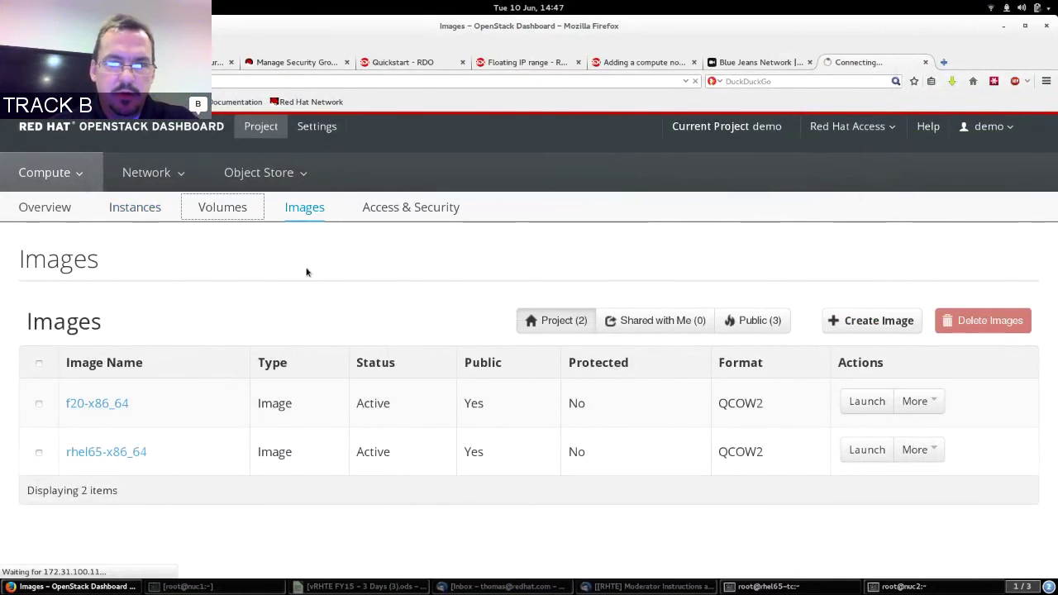
pyautogui.click(941, 442)
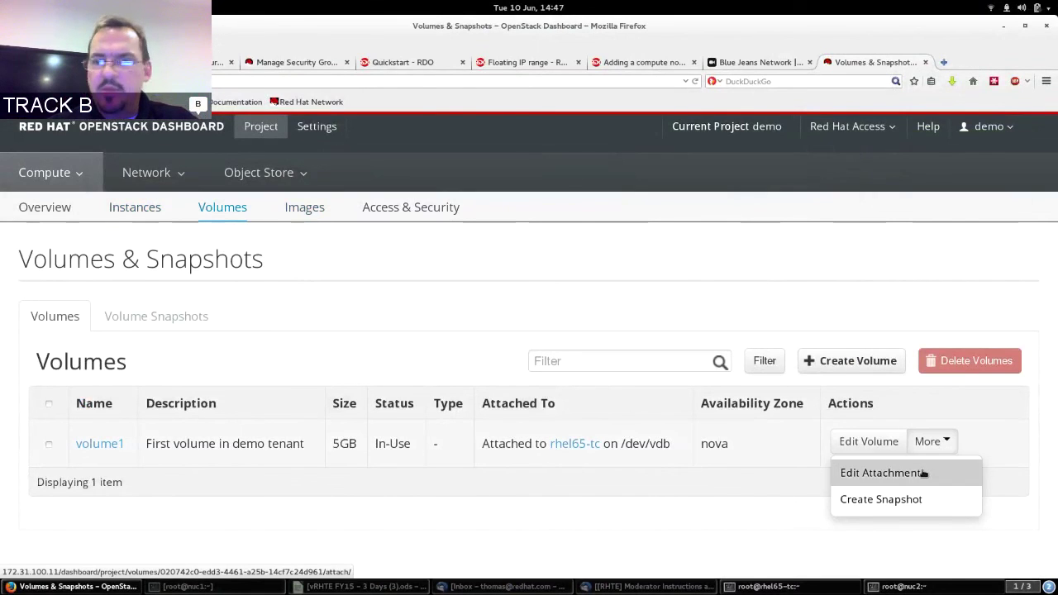
pyautogui.click(923, 472)
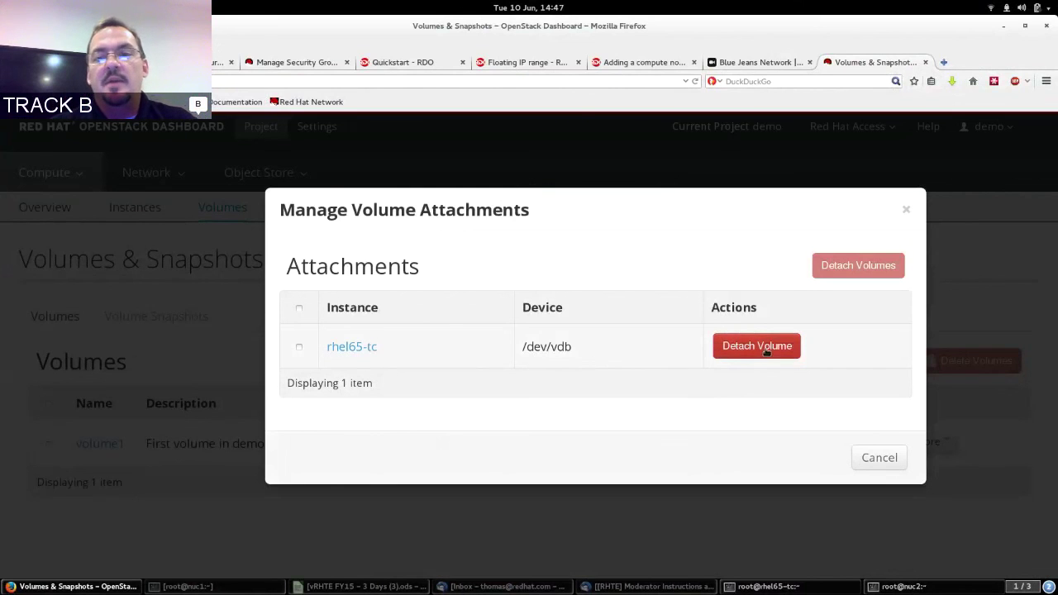
pyautogui.click(876, 460)
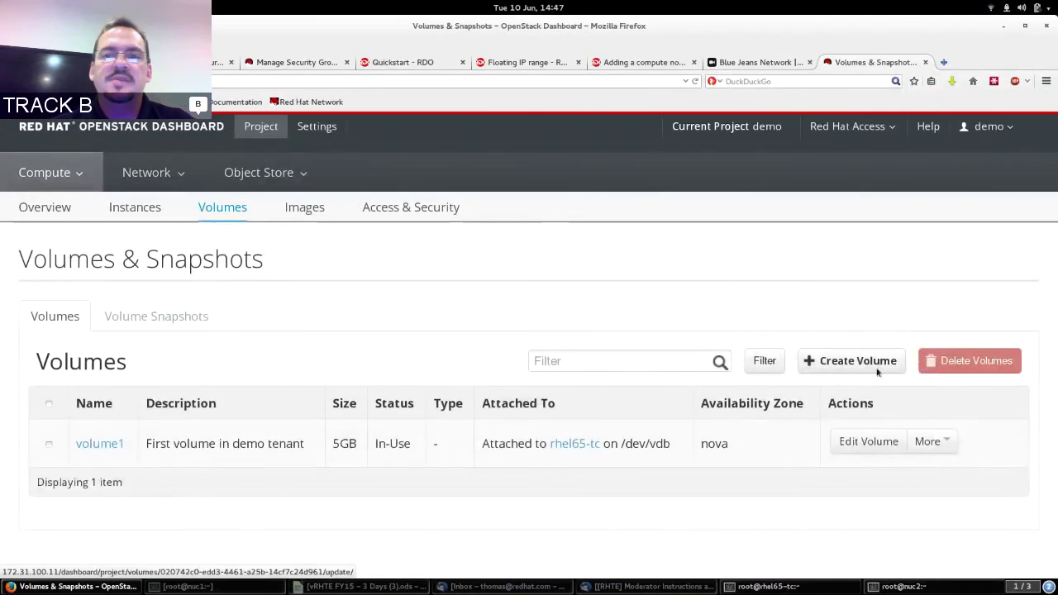
pyautogui.click(758, 63)
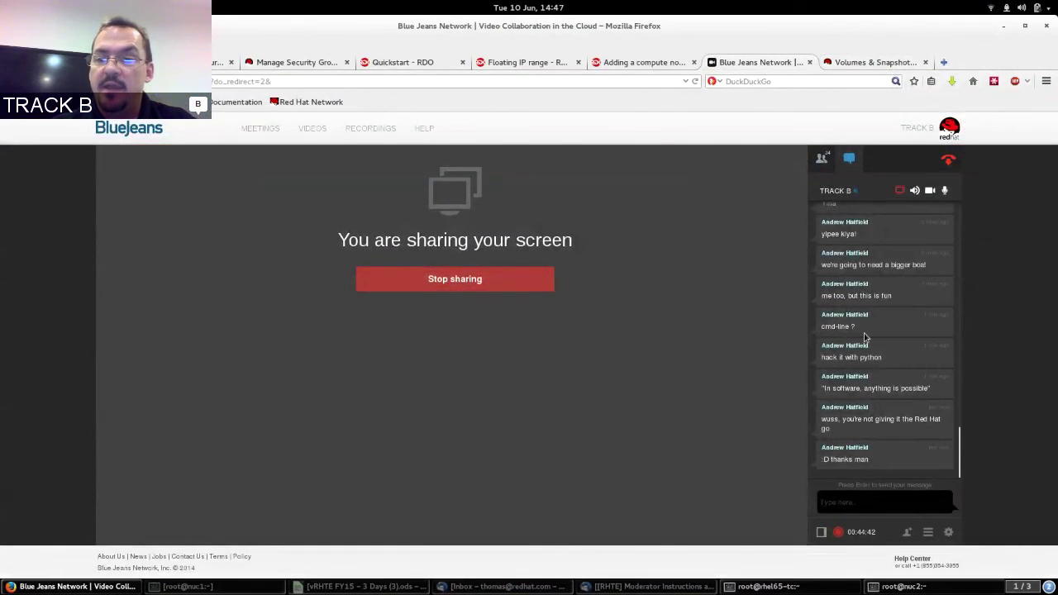